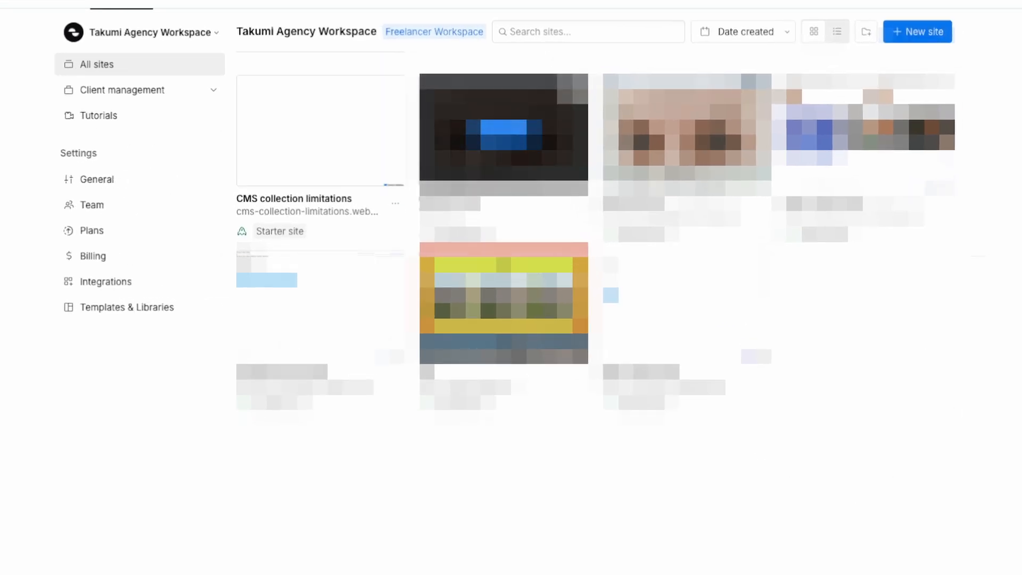
Step: Open the CMS collection limitations site and look through the apartment collection list on the Home page
{"action": "mouse_move", "coordinate": [326, 146]}
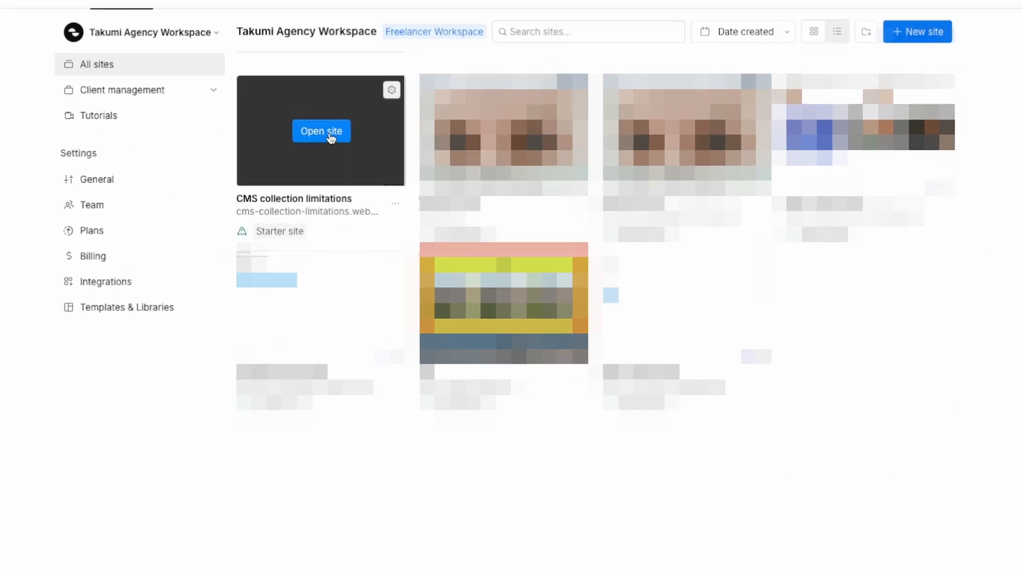
{"action": "left_click", "coordinate": [330, 134]}
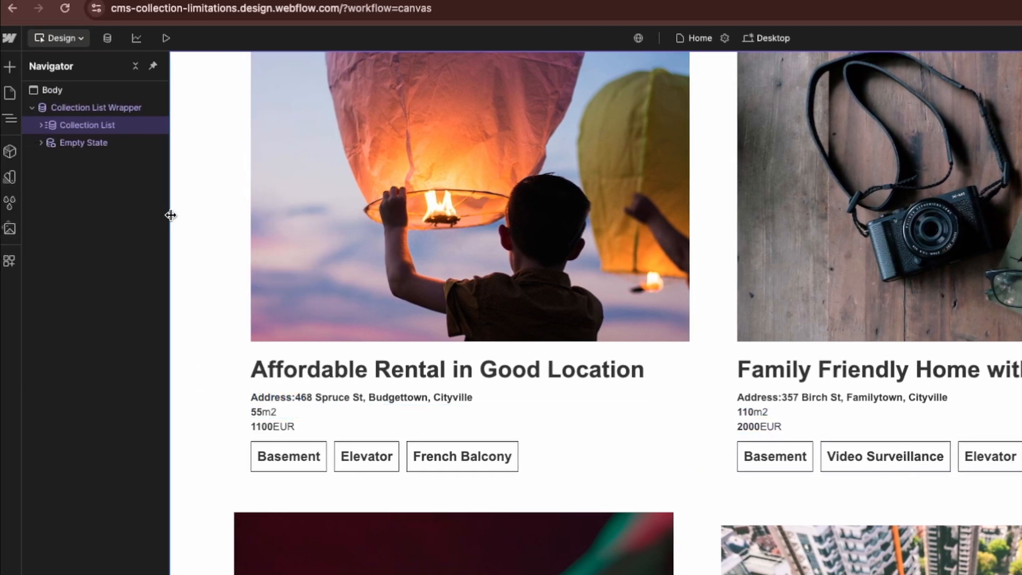
{"action": "left_click", "coordinate": [52, 92]}
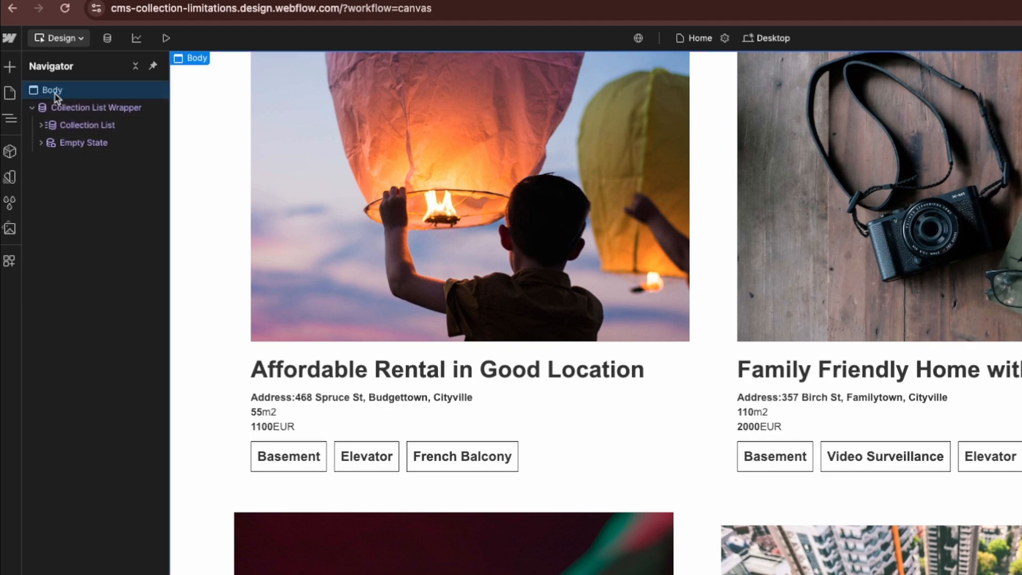
{"action": "left_click", "coordinate": [54, 109]}
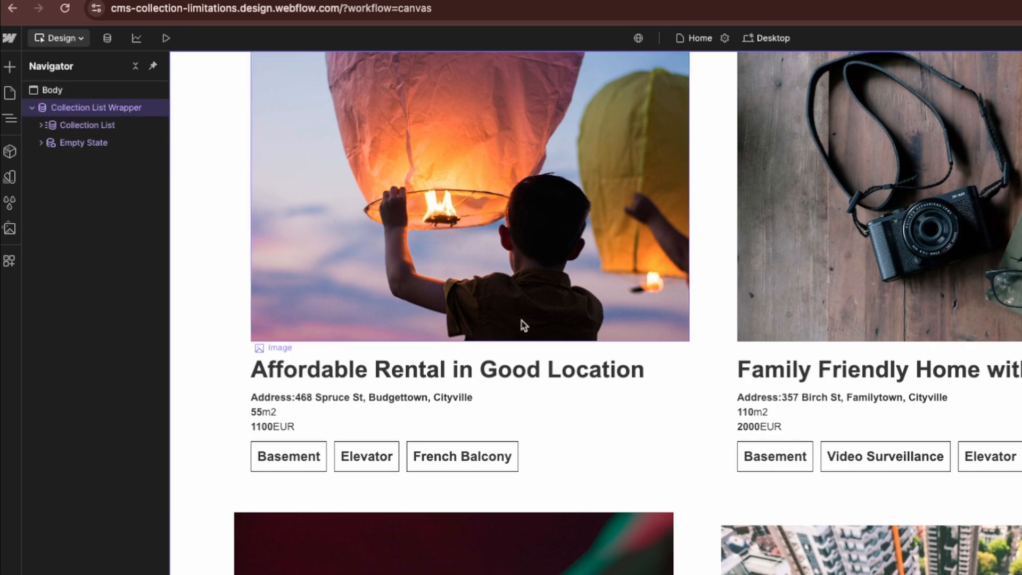
{"action": "scroll", "coordinate": [524, 326], "scroll_direction": "down", "scroll_amount": 20}
{"action": "scroll", "coordinate": [740, 331], "scroll_direction": "up", "scroll_amount": 15}
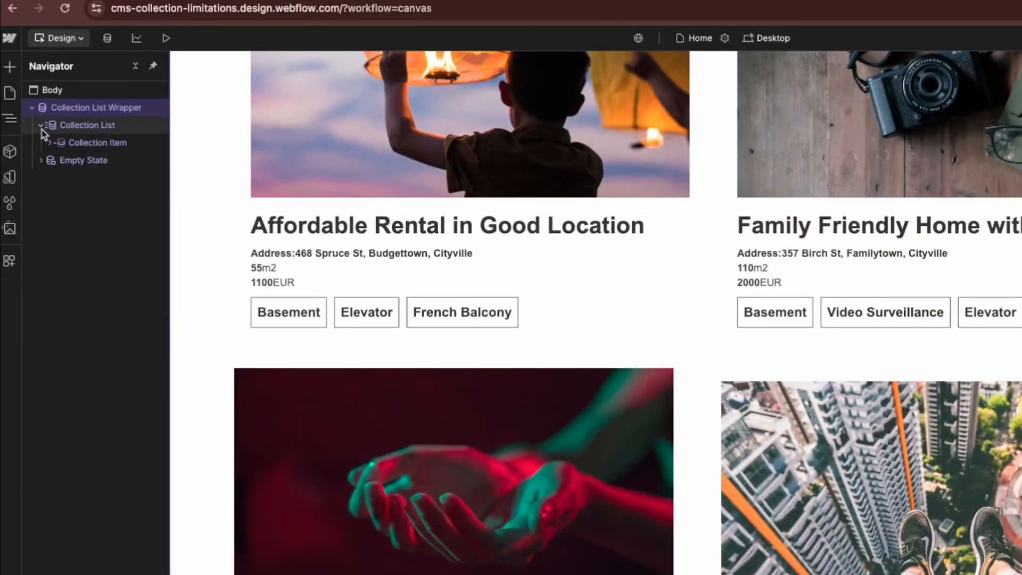
Step: Expand the apartment list's Collection Item and Div Block 4, and select the Collection List Wrapper nested inside
{"action": "left_click", "coordinate": [41, 125]}
{"action": "left_click", "coordinate": [50, 143]}
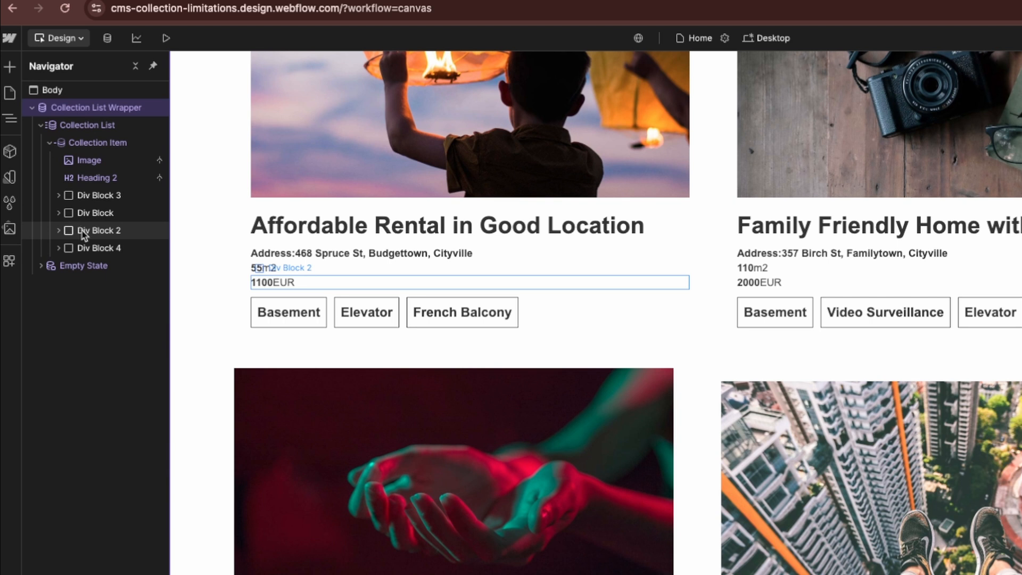
{"action": "left_click", "coordinate": [88, 248]}
{"action": "left_click", "coordinate": [59, 249]}
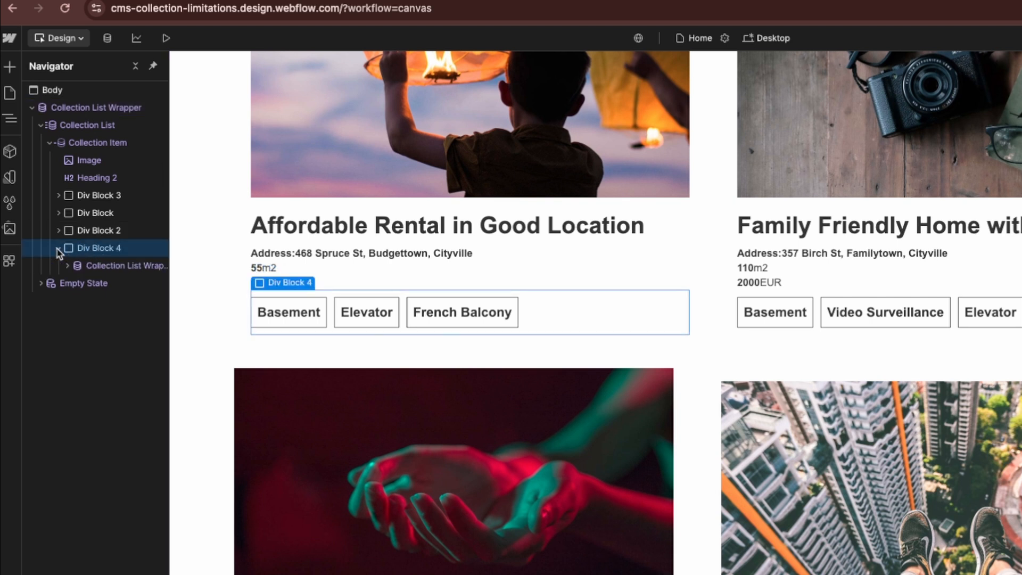
{"action": "left_click", "coordinate": [92, 265]}
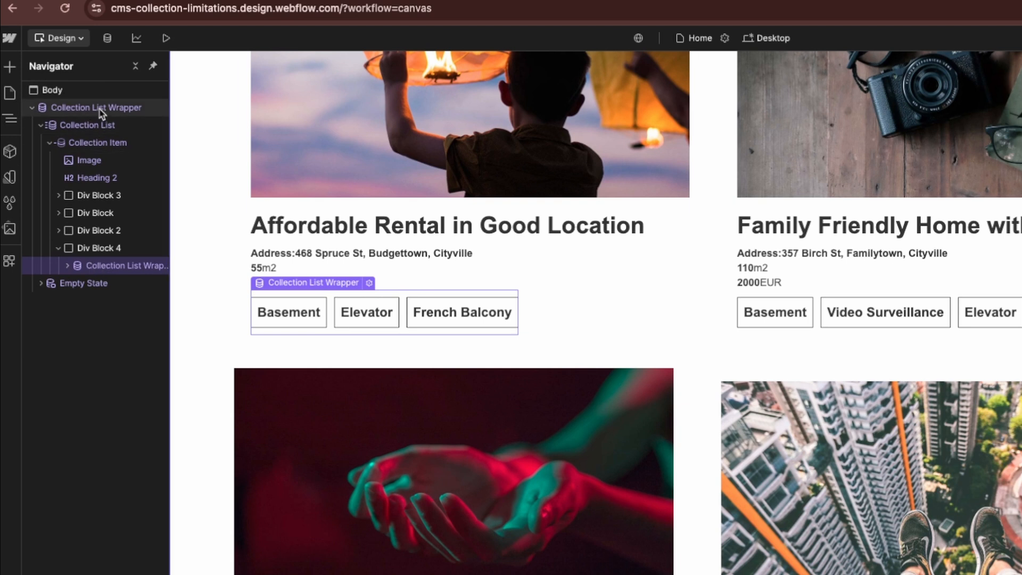
Step: Expand the nested feature list down to its Heading and open the wrapper's collection list settings to see its source
{"action": "left_click", "coordinate": [67, 265]}
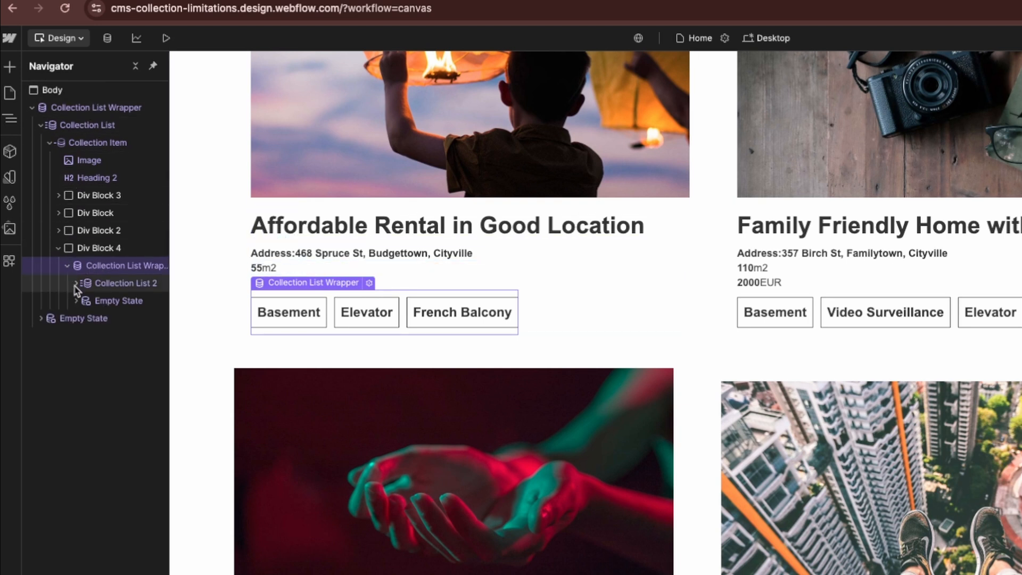
{"action": "left_click", "coordinate": [77, 283]}
{"action": "left_click", "coordinate": [85, 301]}
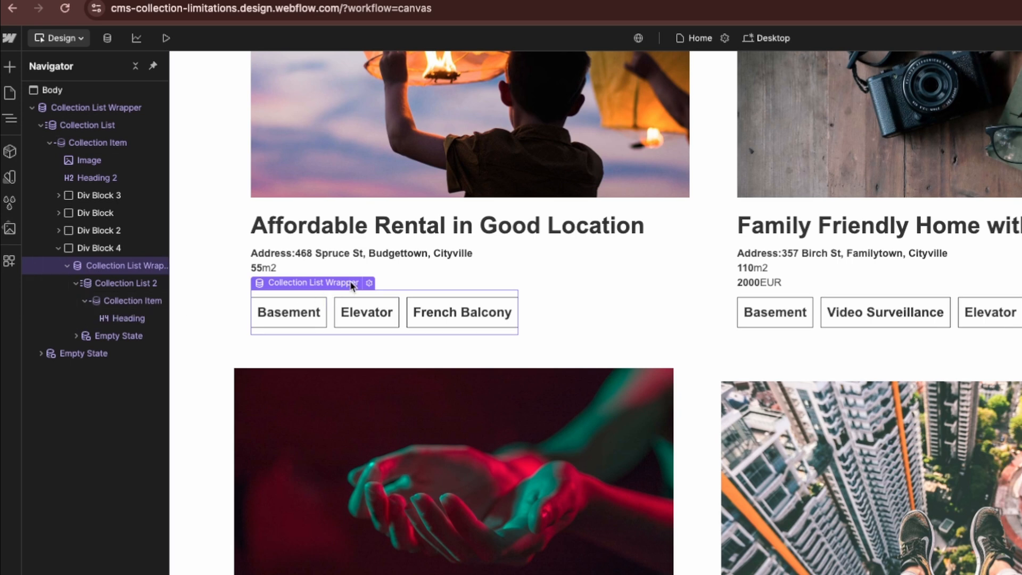
{"action": "left_click", "coordinate": [369, 283]}
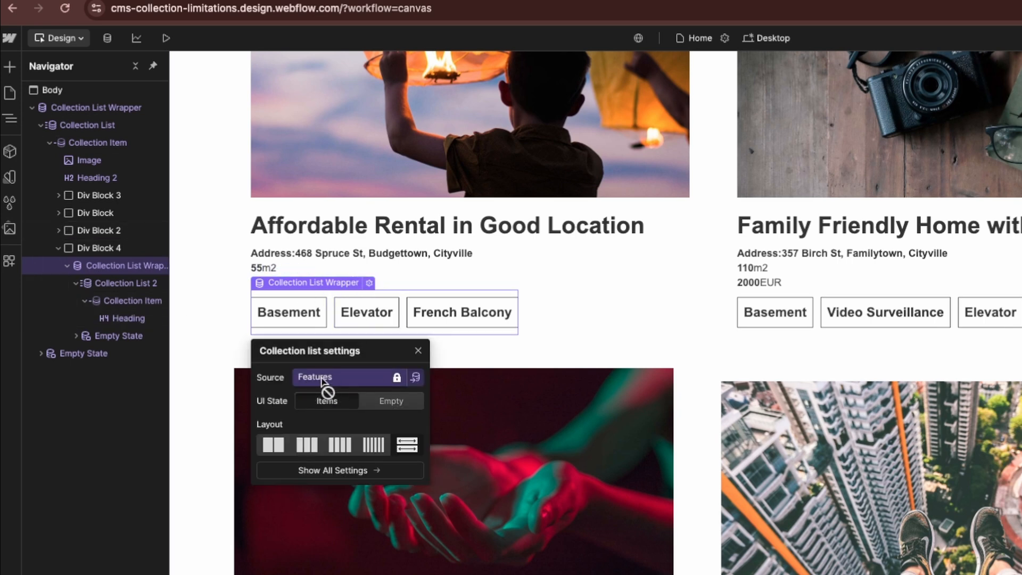
Step: Open the Family Friendly Home with Playground item in the Apartments CMS collection and examine its assigned features
{"action": "left_click", "coordinate": [107, 38]}
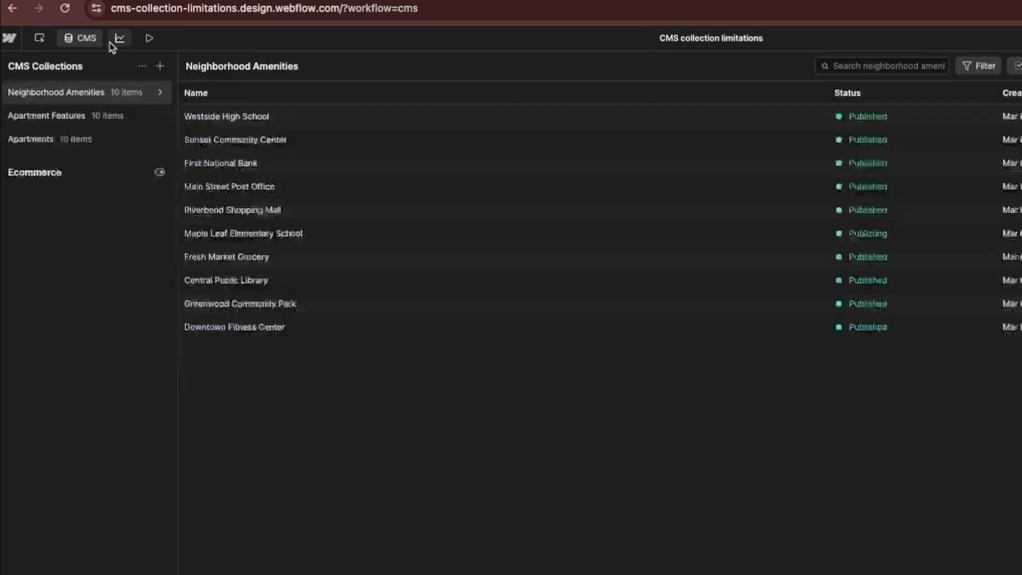
{"action": "left_click", "coordinate": [35, 145]}
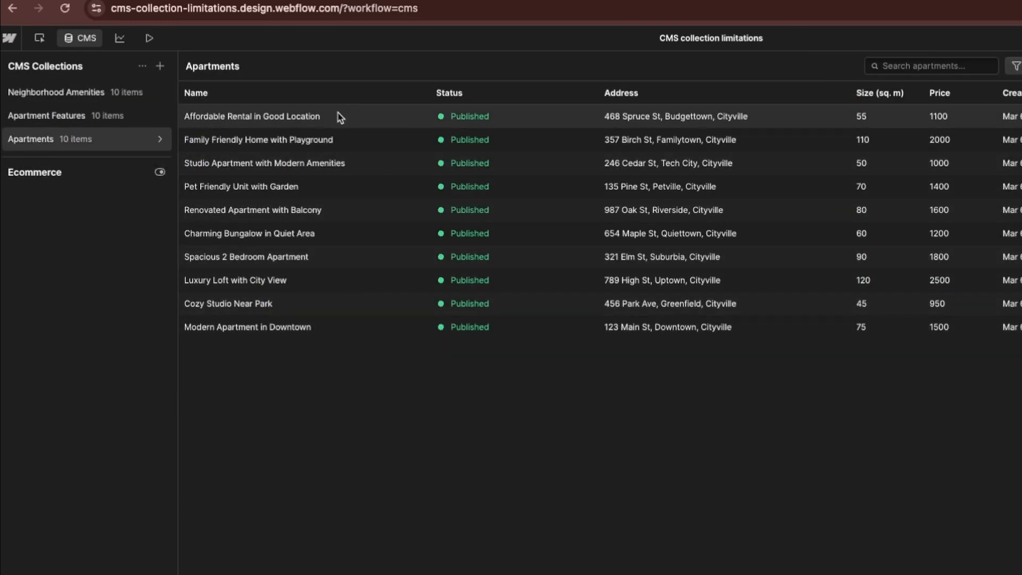
{"action": "left_click", "coordinate": [238, 142]}
{"action": "scroll", "coordinate": [520, 331], "scroll_direction": "down", "scroll_amount": 4}
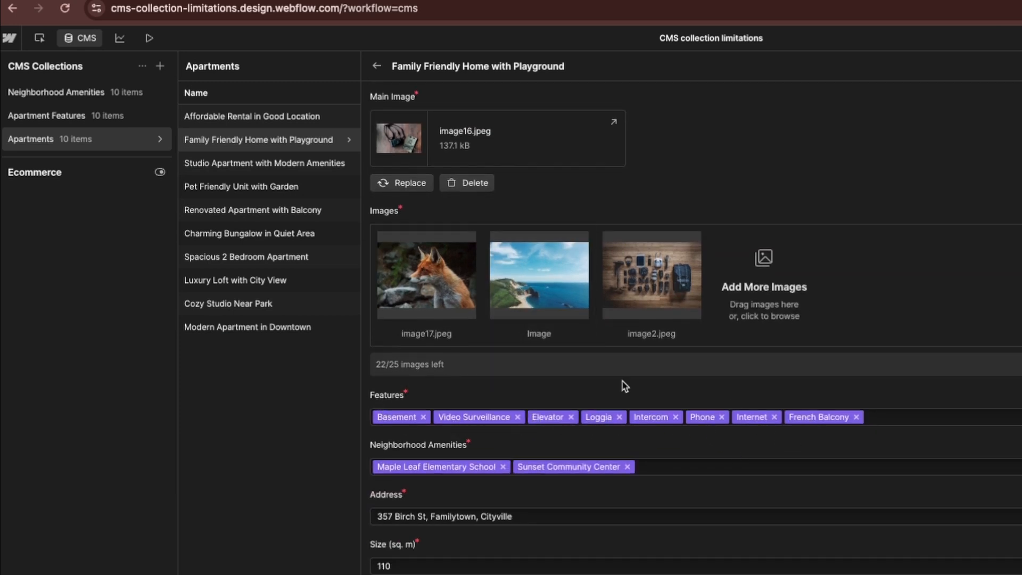
Step: Review the Apartment Features collection, and reopen the Family Friendly Home with Playground apartment to check its name field
{"action": "left_click", "coordinate": [59, 120]}
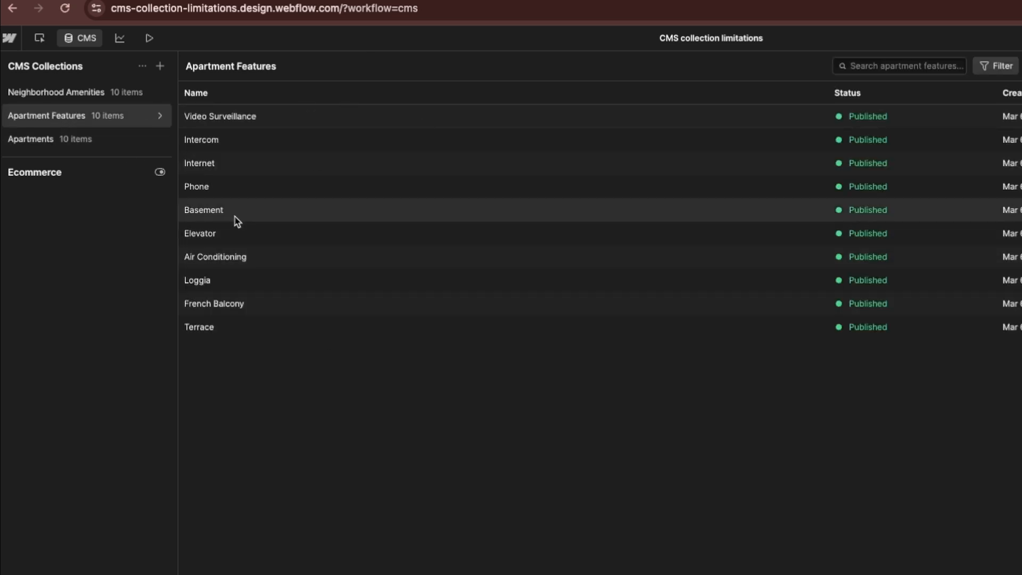
{"action": "left_click", "coordinate": [86, 138]}
{"action": "left_click", "coordinate": [282, 139]}
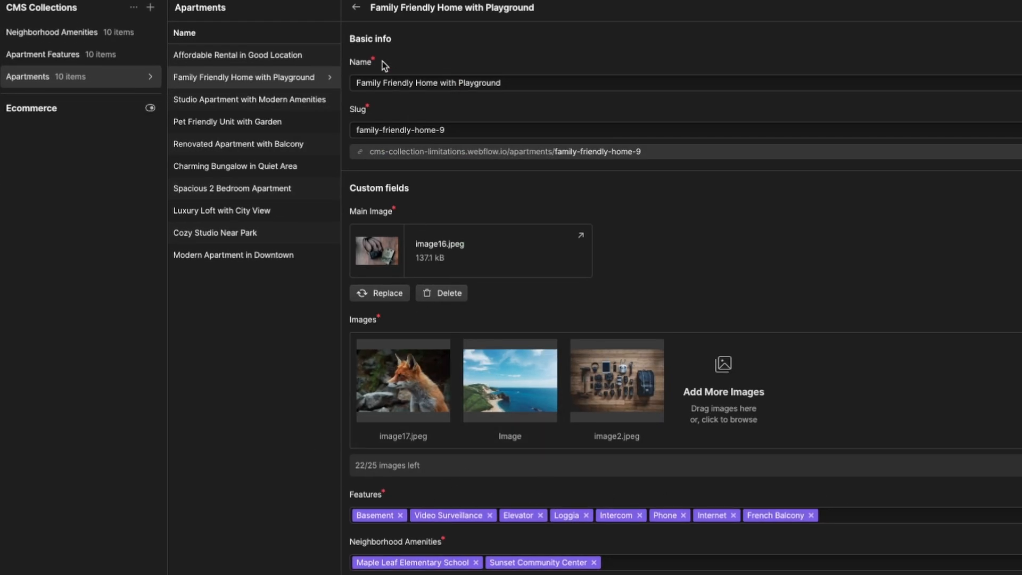
{"action": "left_click_drag", "start_coordinate": [360, 79], "coordinate": [480, 80]}
{"action": "left_click", "coordinate": [481, 81]}
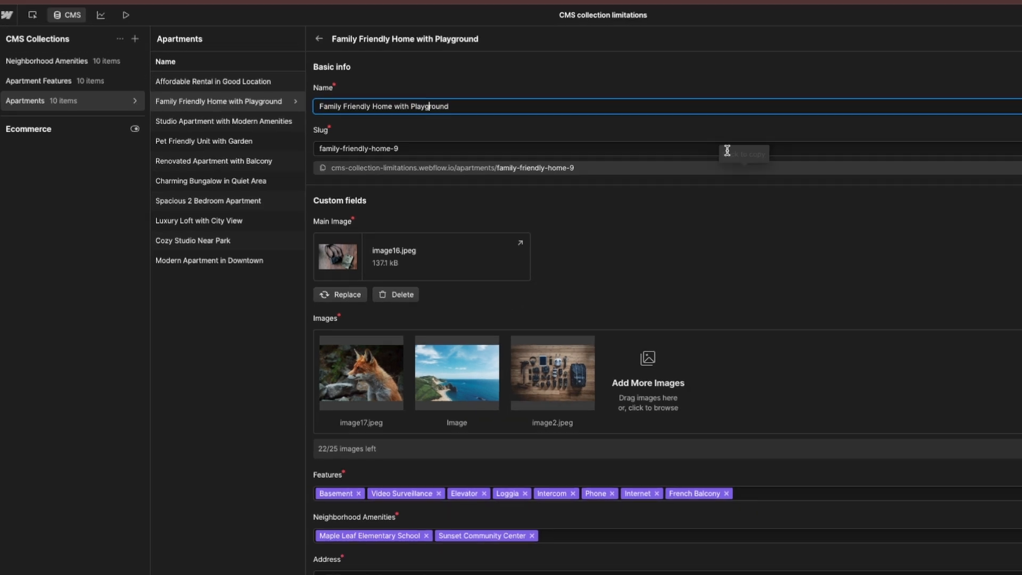
Step: Return to the Home page design and examine the feature tags shown under Family Friendly Home with Playground
{"action": "left_click", "coordinate": [33, 15]}
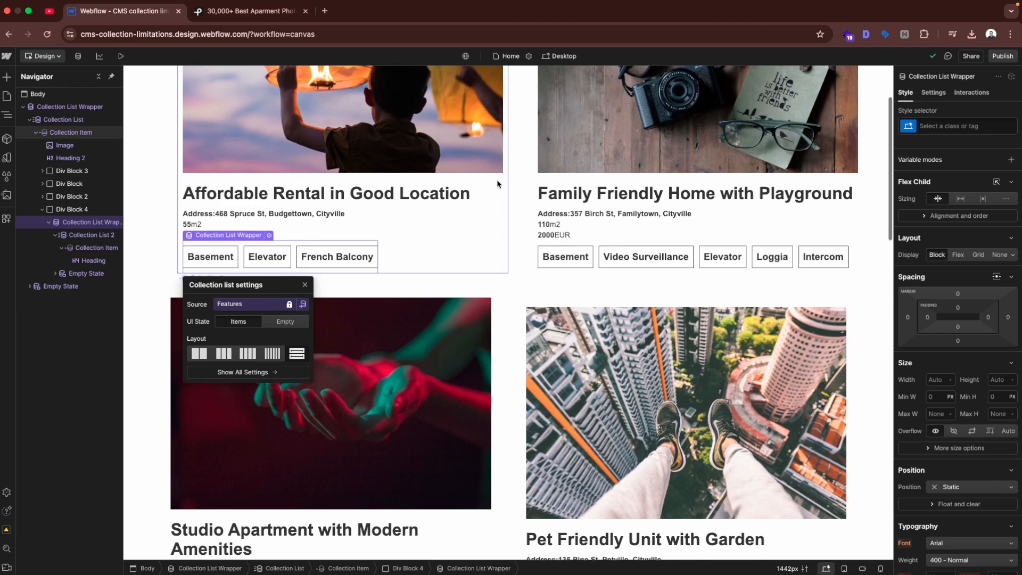
{"action": "scroll", "coordinate": [496, 184], "scroll_direction": "up", "scroll_amount": 2}
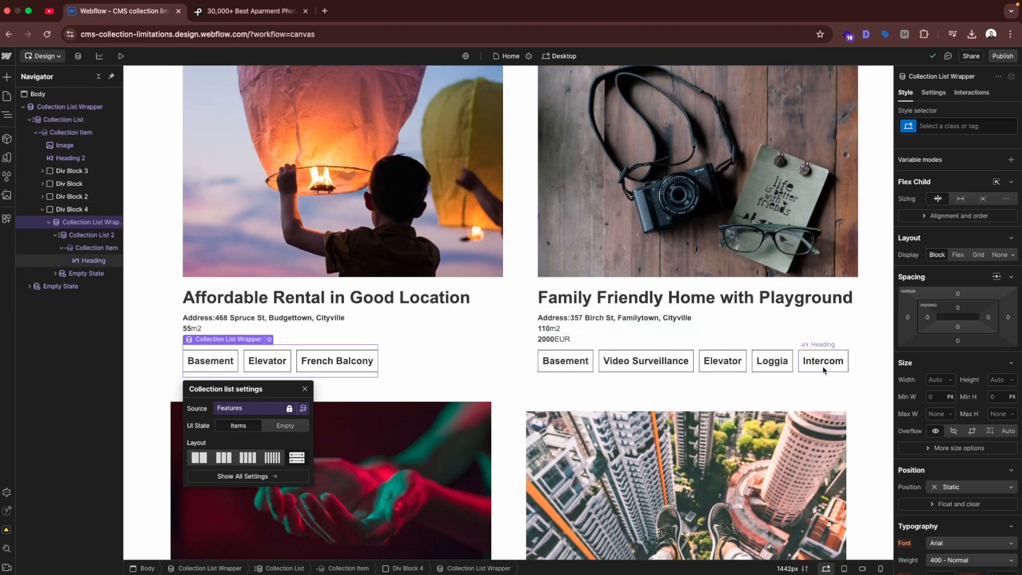
{"action": "left_click", "coordinate": [633, 368]}
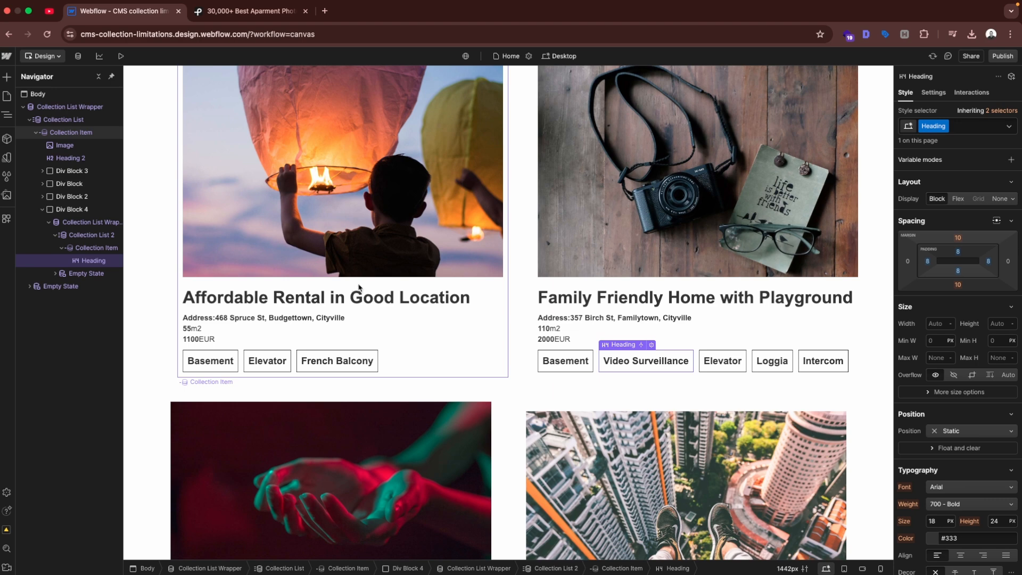
Step: Limit the nested Features collection list to show 3 items
{"action": "left_click", "coordinate": [78, 225]}
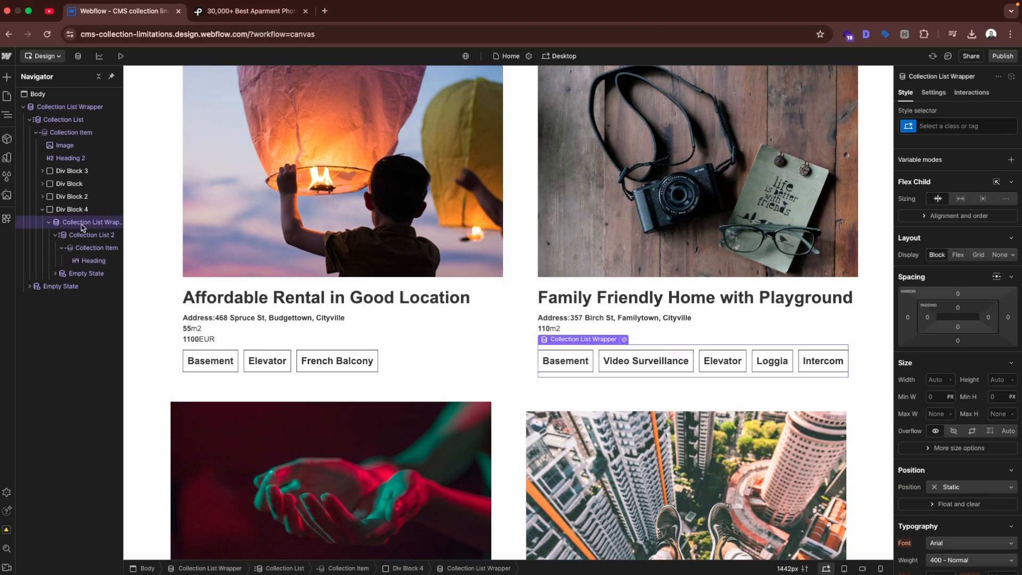
{"action": "left_click", "coordinate": [937, 93]}
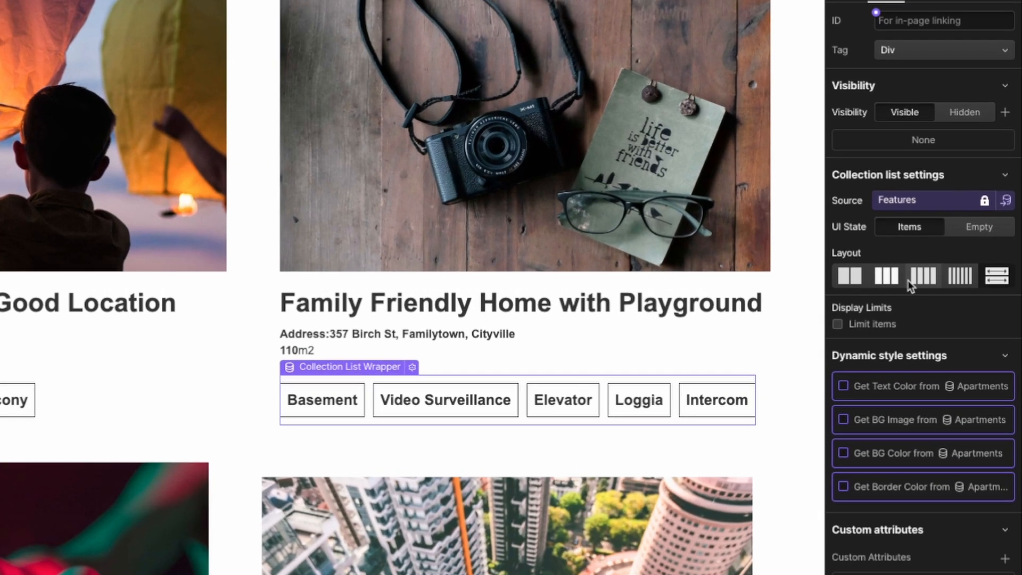
{"action": "left_click", "coordinate": [902, 311]}
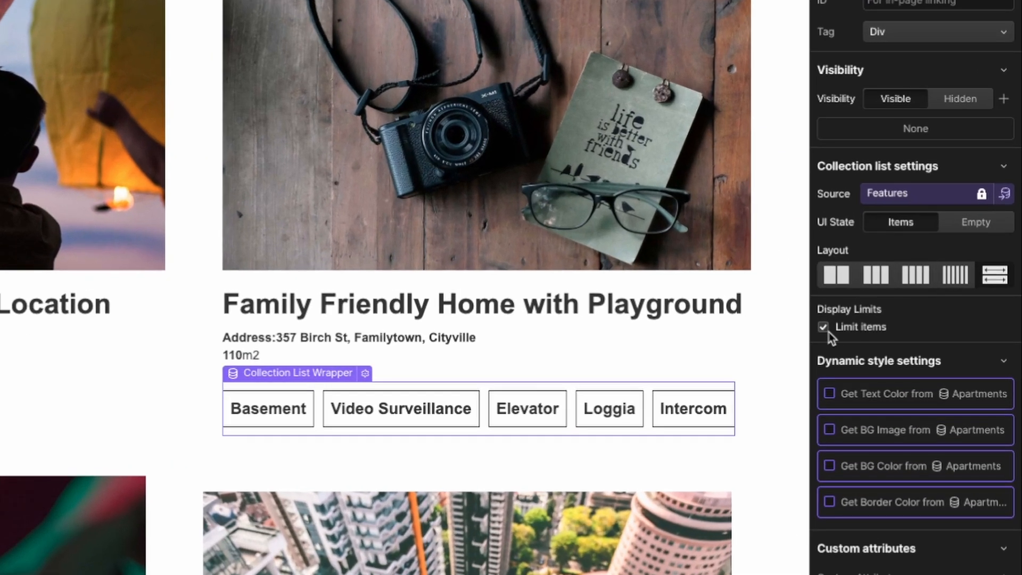
{"action": "left_click", "coordinate": [826, 330]}
{"action": "left_click", "coordinate": [875, 354]}
{"action": "type", "text": "3"}
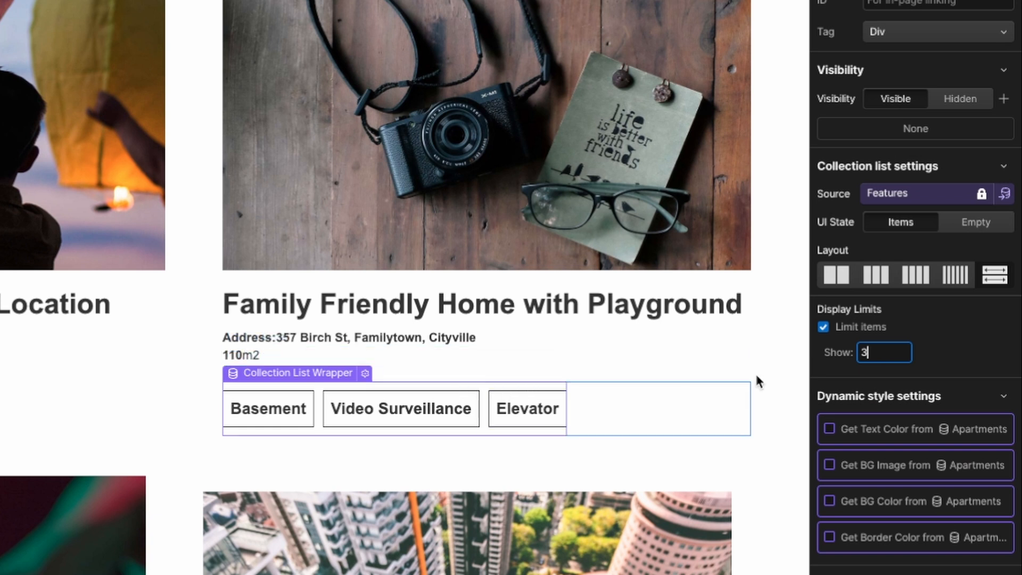
{"action": "key", "text": "BackSpace"}
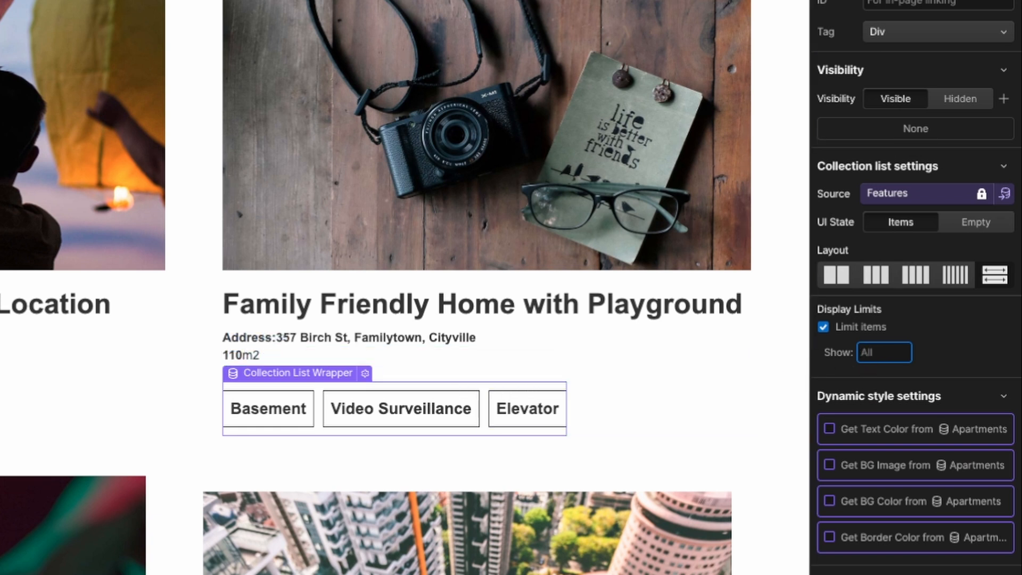
{"action": "type", "text": "3"}
Step: Remove the 3-item limit from the nested Features list, and check the item limit option once more with no value
{"action": "left_click", "coordinate": [897, 354]}
{"action": "key", "text": "BackSpace"}
{"action": "left_click", "coordinate": [824, 328]}
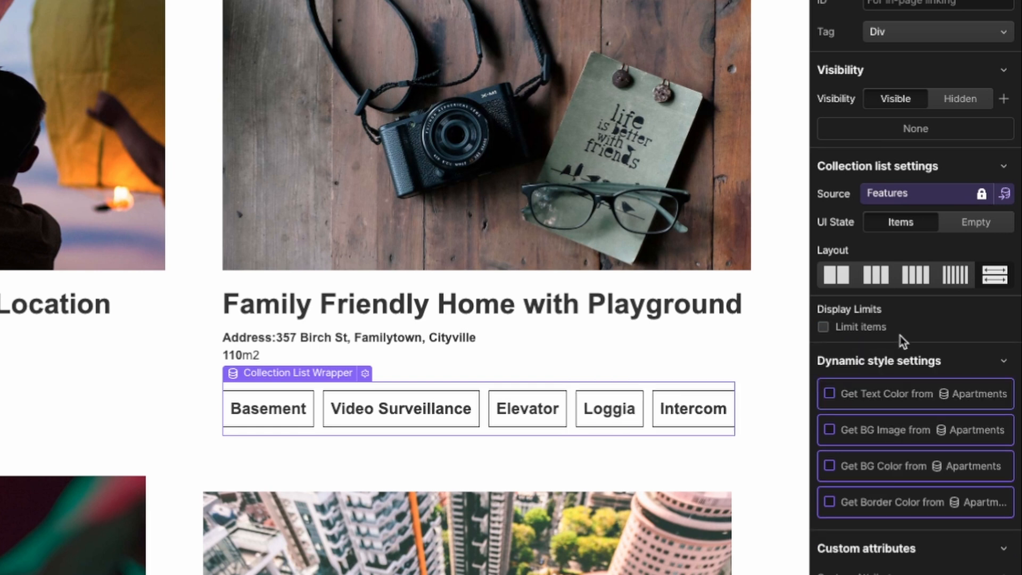
{"action": "left_click", "coordinate": [863, 329]}
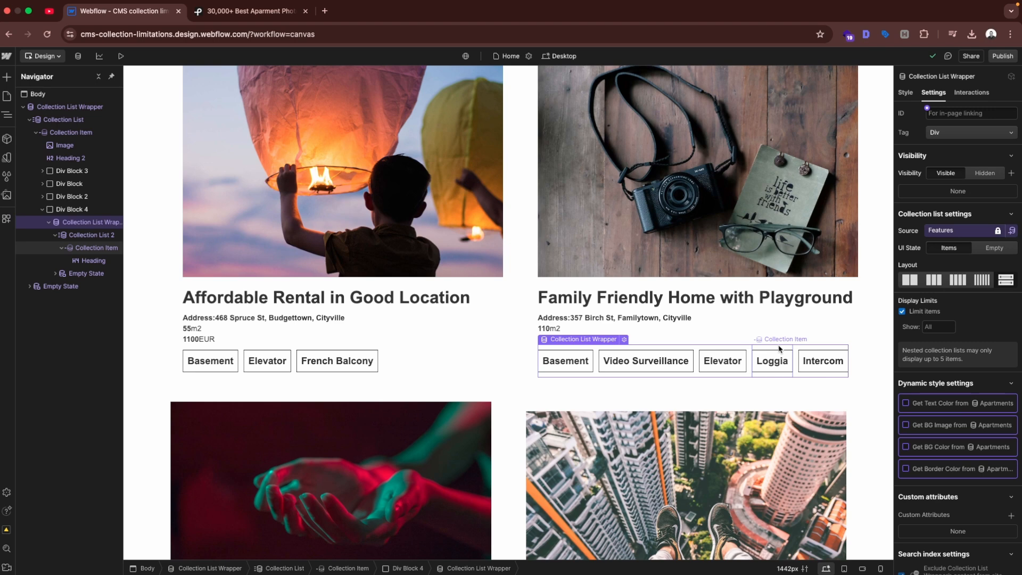
{"action": "left_click", "coordinate": [920, 313]}
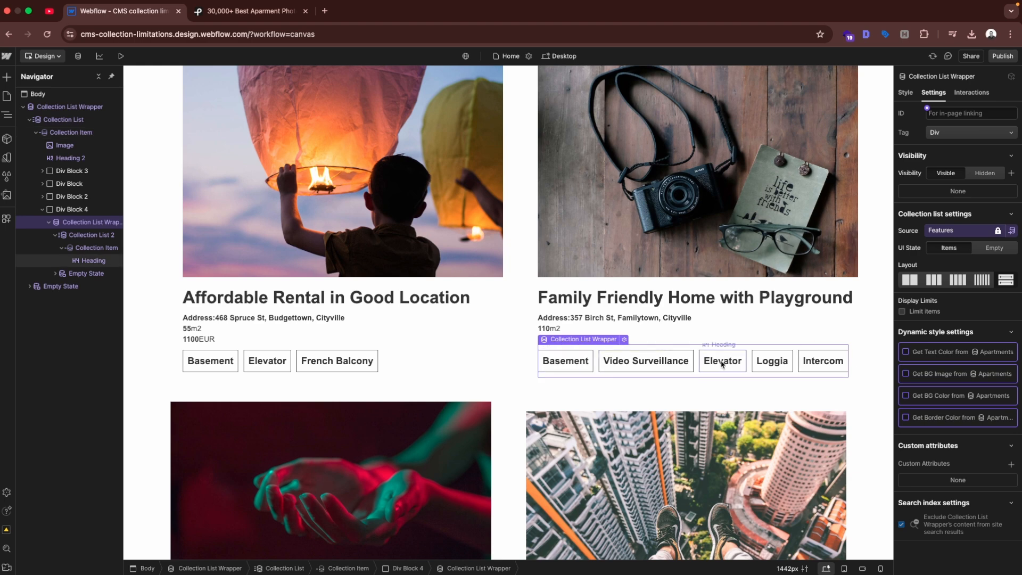
Step: Open the Special Apartment page and select its outer Collection List Wrapper to review the list settings
{"action": "left_click", "coordinate": [7, 95]}
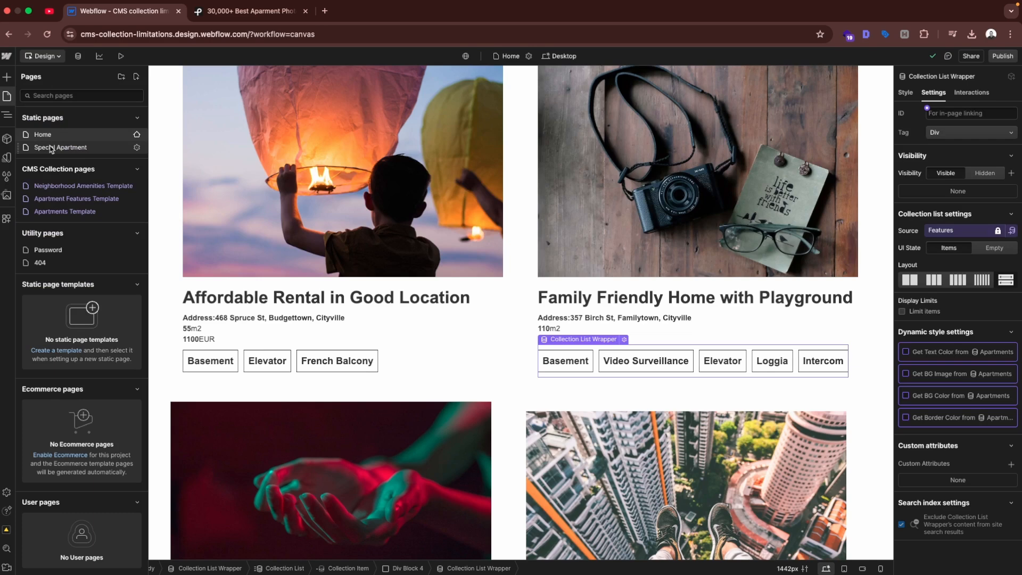
{"action": "left_click", "coordinate": [68, 149]}
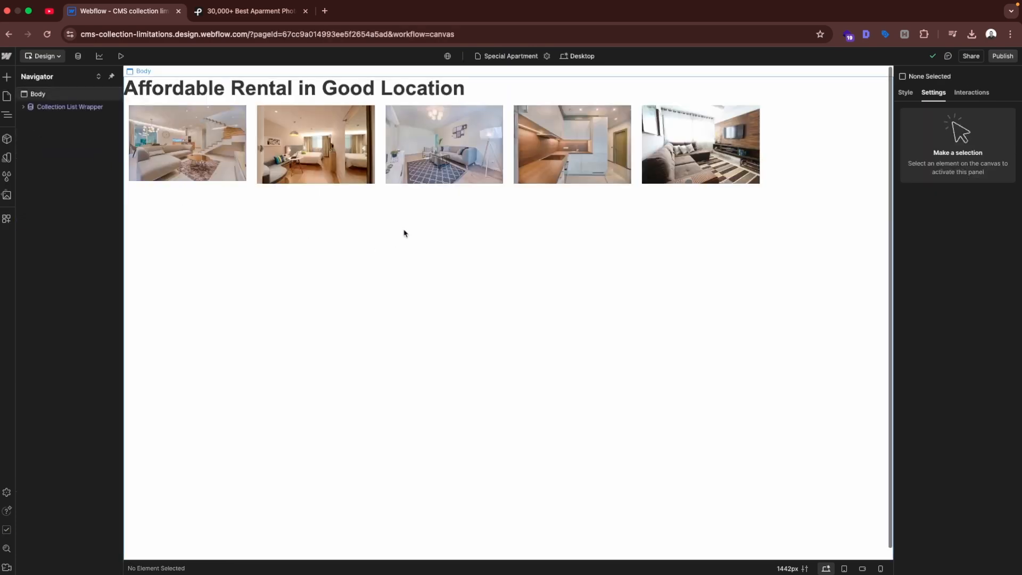
{"action": "left_click", "coordinate": [69, 108]}
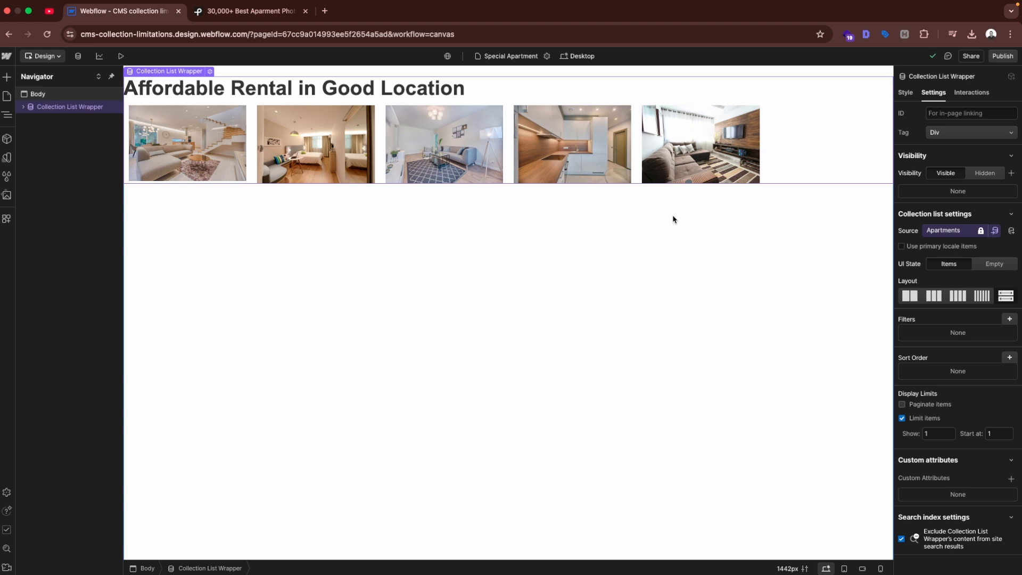
Step: Expand the Special Apartment page's collection list and select the nested Collection List Wrapper holding the apartment images
{"action": "left_click", "coordinate": [23, 107]}
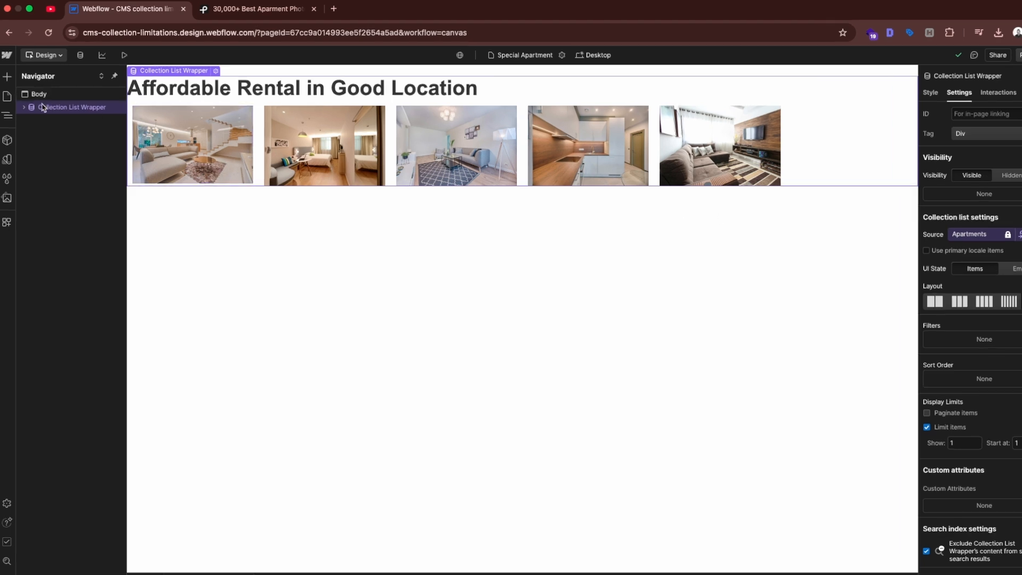
{"action": "left_click", "coordinate": [41, 129]}
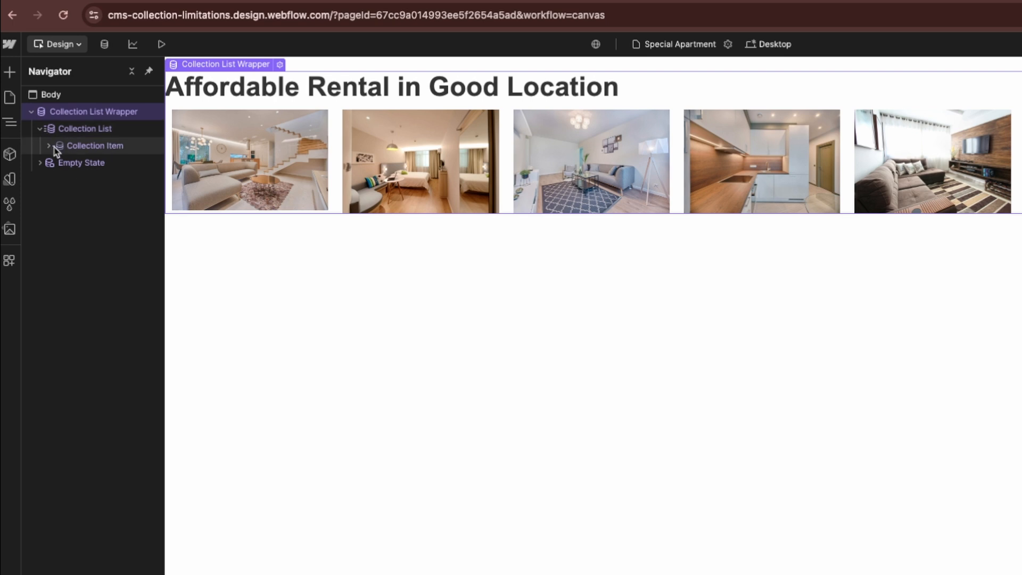
{"action": "left_click", "coordinate": [48, 145]}
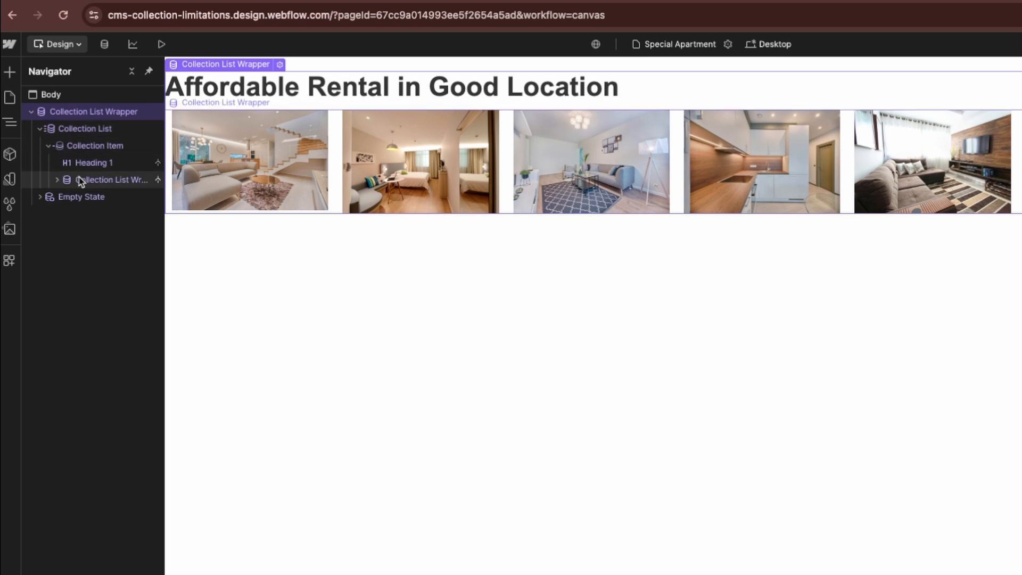
{"action": "left_click", "coordinate": [96, 182]}
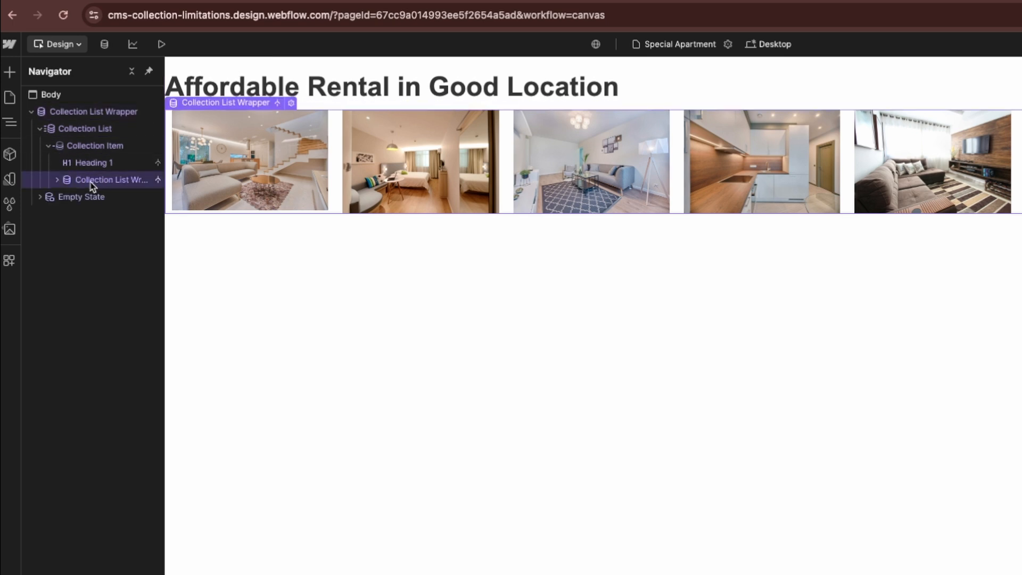
Step: Review the settings of the nested Images collection list and select the Image element inside its collection item
{"action": "left_click", "coordinate": [57, 179]}
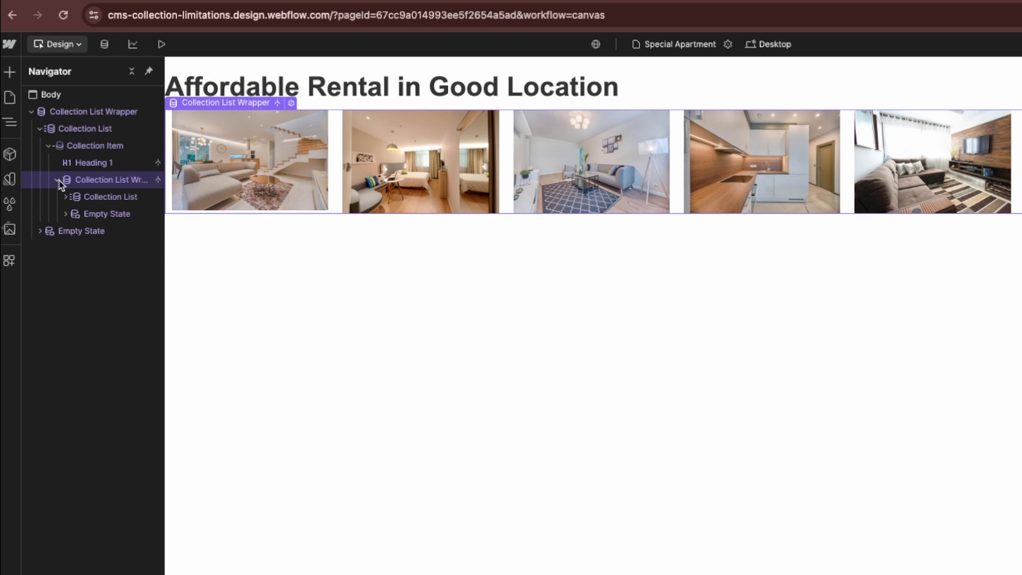
{"action": "left_click", "coordinate": [292, 103]}
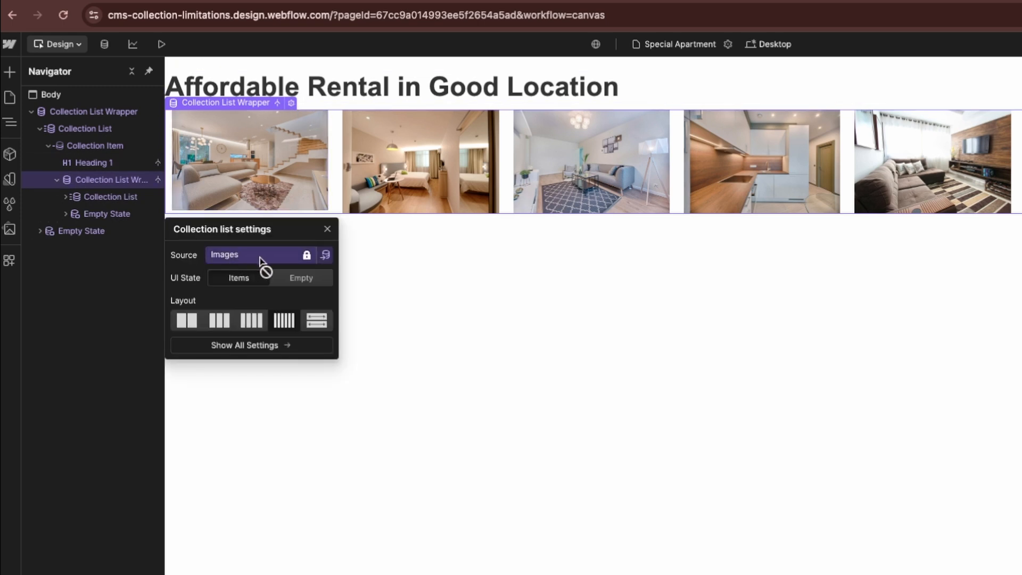
{"action": "left_click", "coordinate": [66, 197]}
{"action": "left_click", "coordinate": [74, 214]}
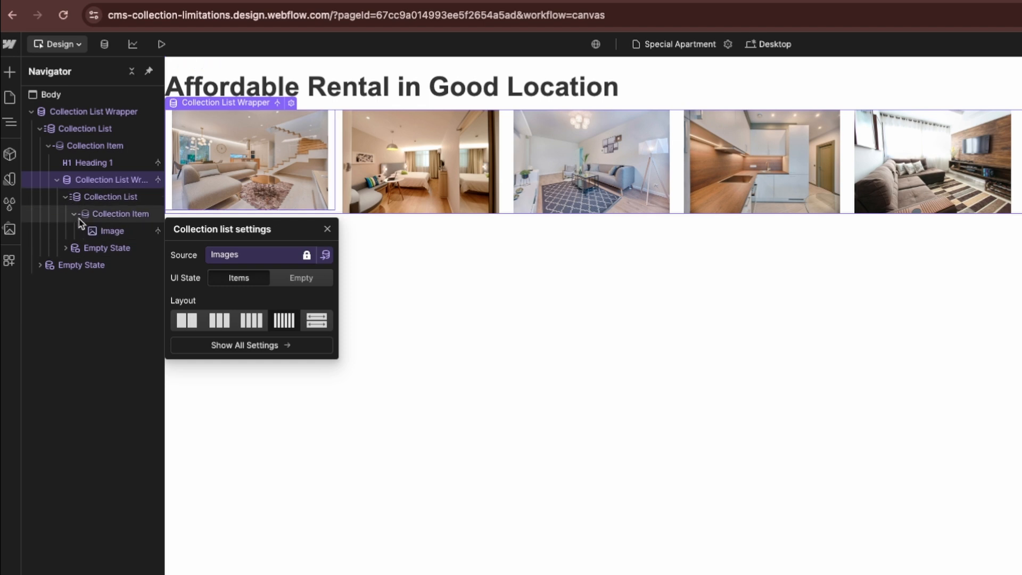
{"action": "left_click", "coordinate": [88, 230]}
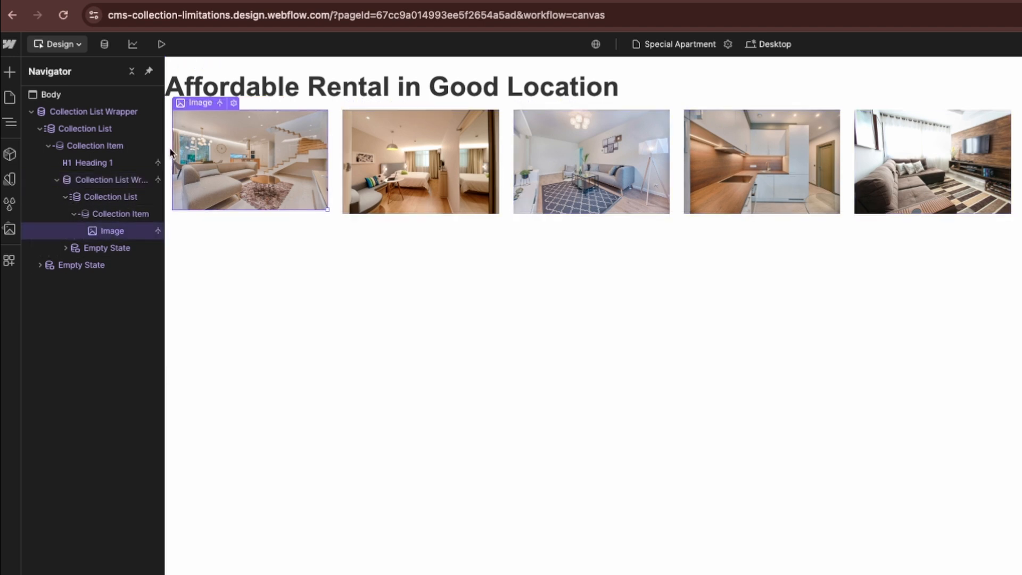
Step: Open the "Affordable Rental in Good Location" item in the Apartments CMS collection and check its Images field
{"action": "left_click", "coordinate": [105, 43]}
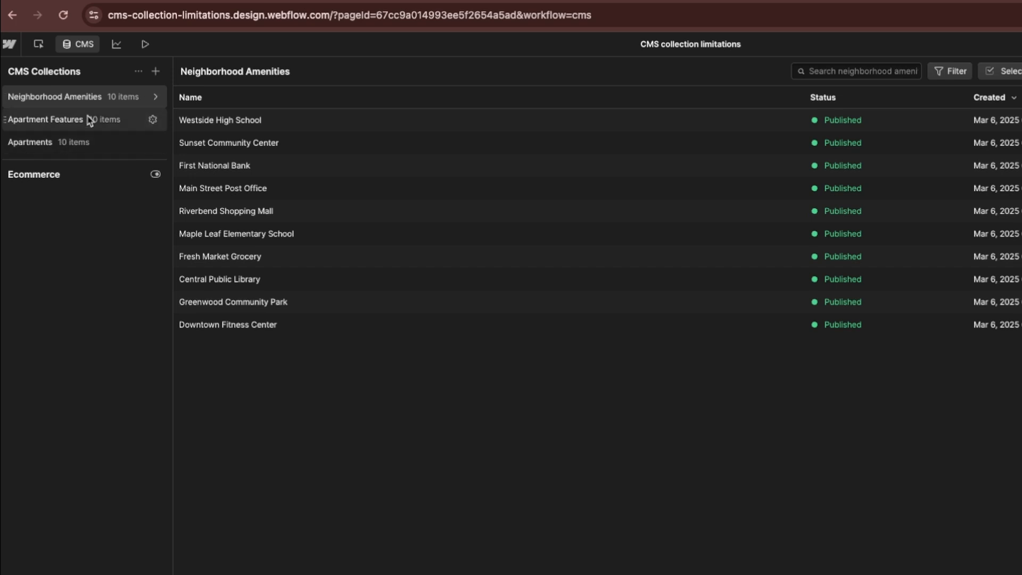
{"action": "left_click", "coordinate": [69, 142]}
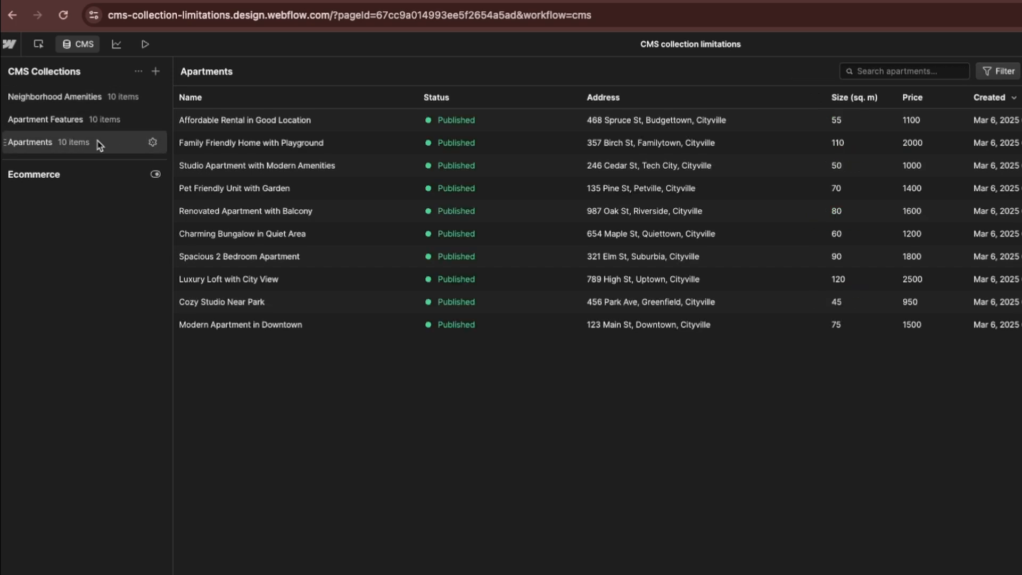
{"action": "left_click", "coordinate": [241, 119]}
{"action": "scroll", "coordinate": [424, 303], "scroll_direction": "down", "scroll_amount": 1}
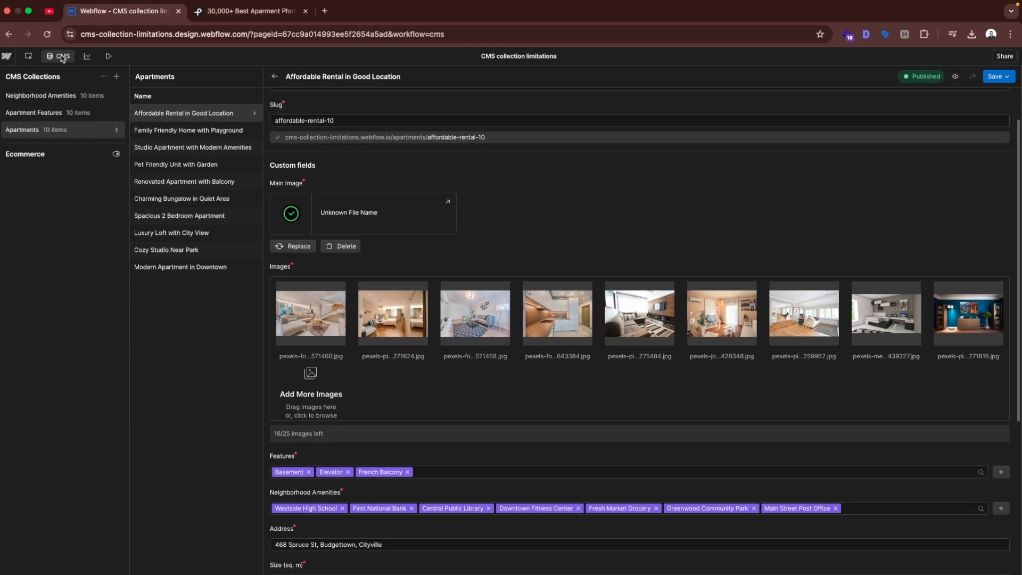
Step: Return to the Special Apartment page design and review the nested Collection List Wrapper's settings and structure
{"action": "left_click", "coordinate": [62, 57]}
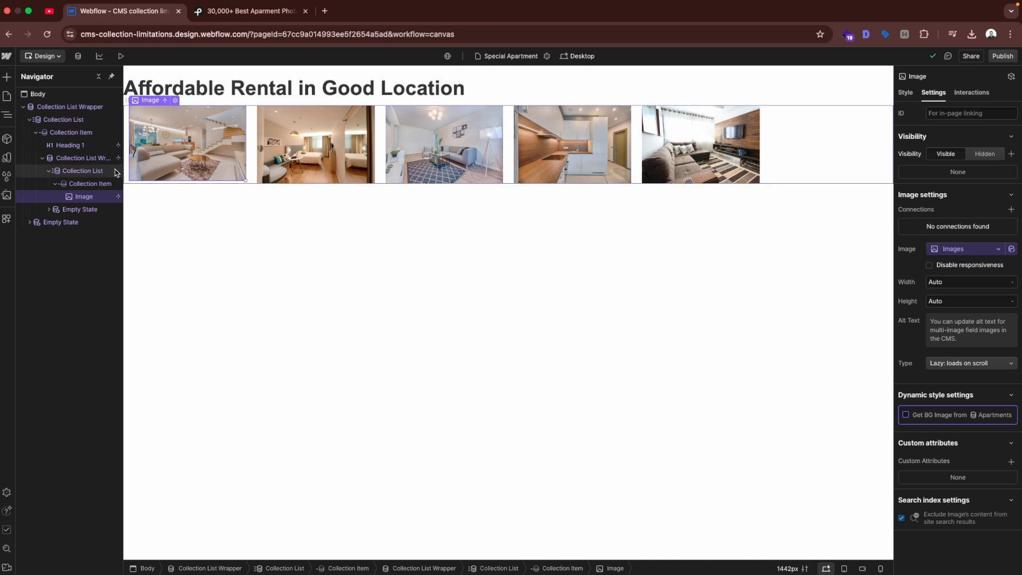
{"action": "left_click", "coordinate": [92, 163]}
{"action": "left_click", "coordinate": [43, 159]}
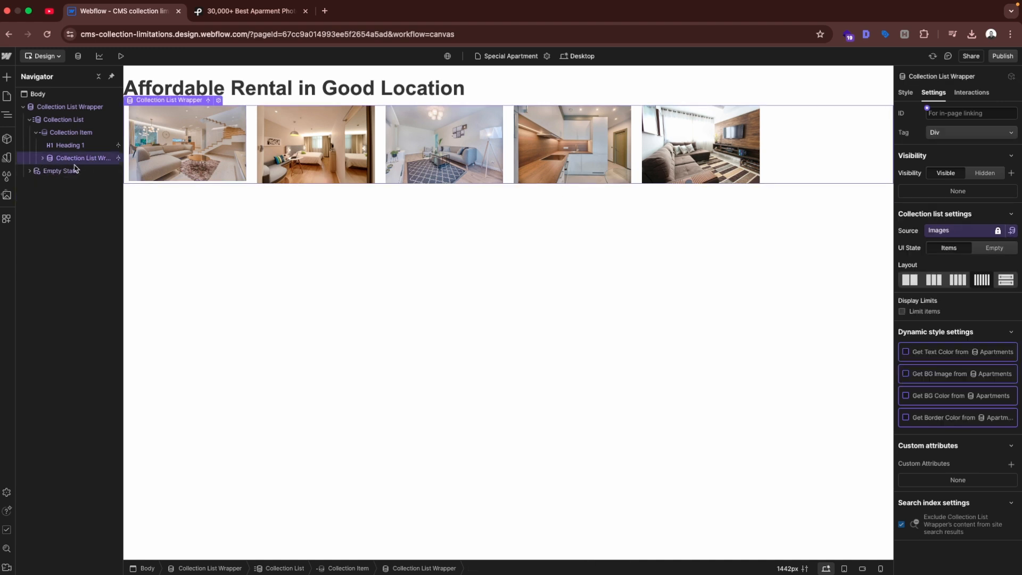
{"action": "left_click", "coordinate": [42, 158]}
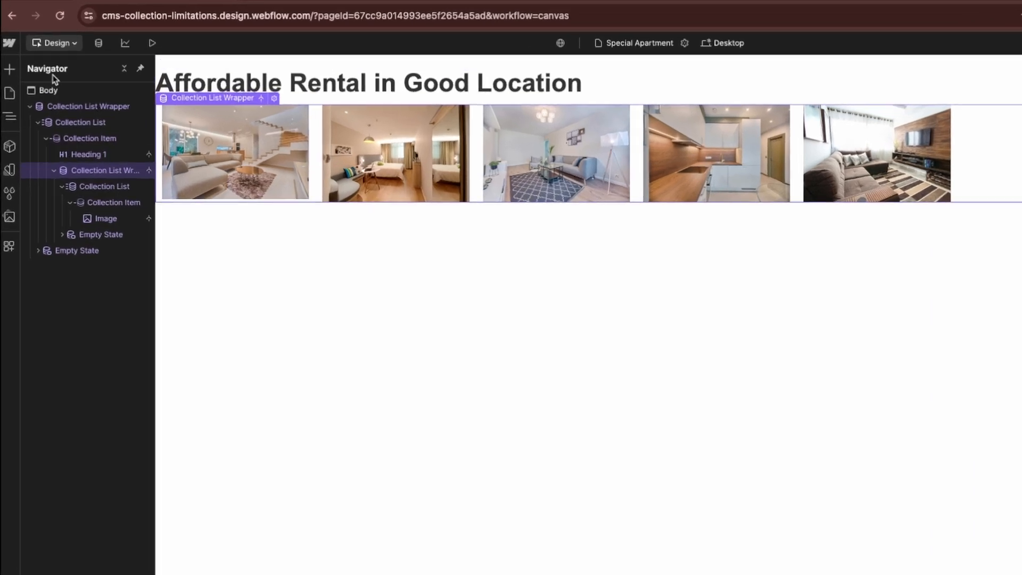
Step: Open the site's Apps & Integrations settings and locate the API access section
{"action": "left_click", "coordinate": [6, 56]}
{"action": "left_click", "coordinate": [83, 86]}
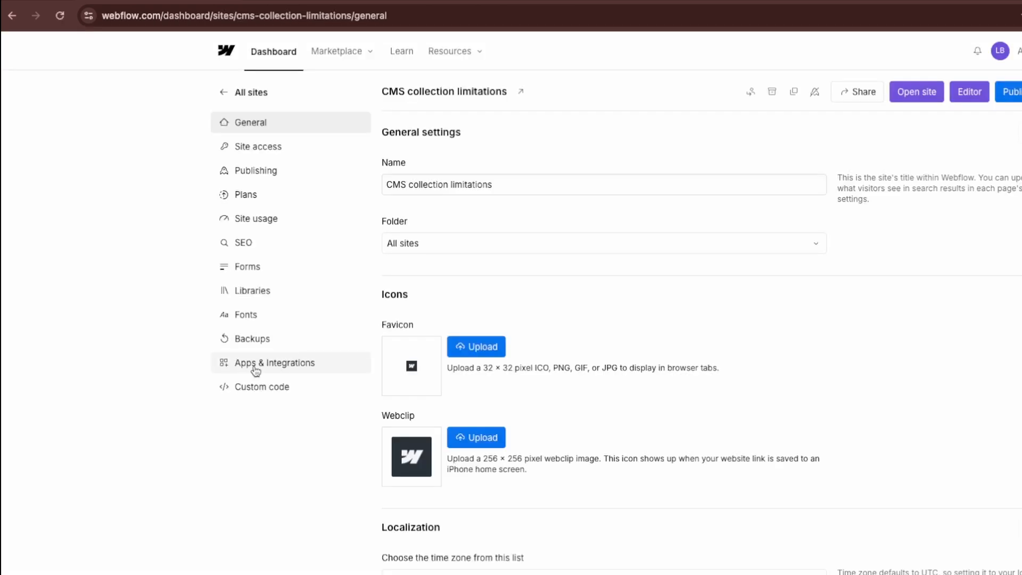
{"action": "left_click", "coordinate": [309, 362]}
{"action": "scroll", "coordinate": [593, 291], "scroll_direction": "down", "scroll_amount": 5}
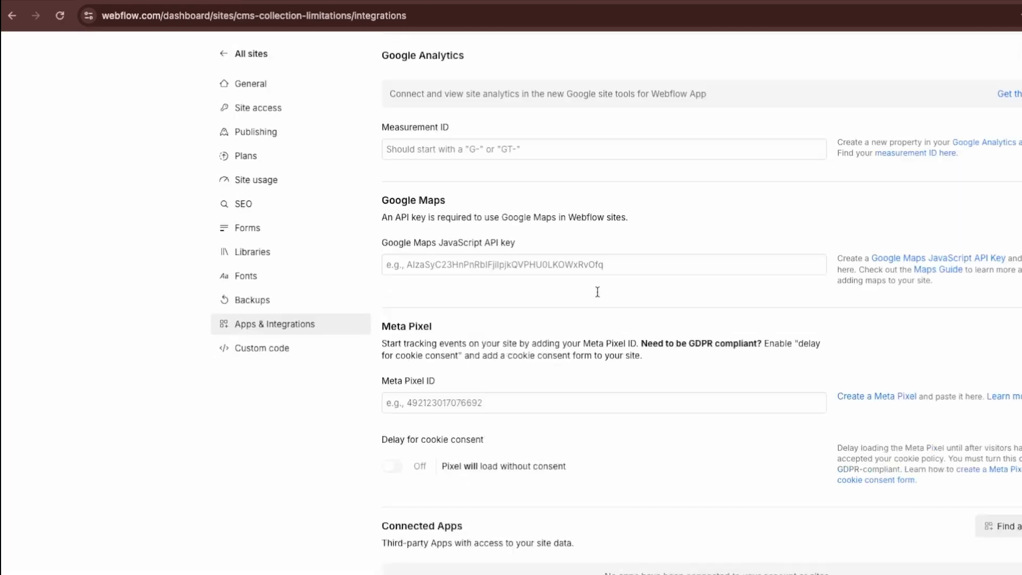
{"action": "left_click_drag", "start_coordinate": [258, 473], "coordinate": [339, 477]}
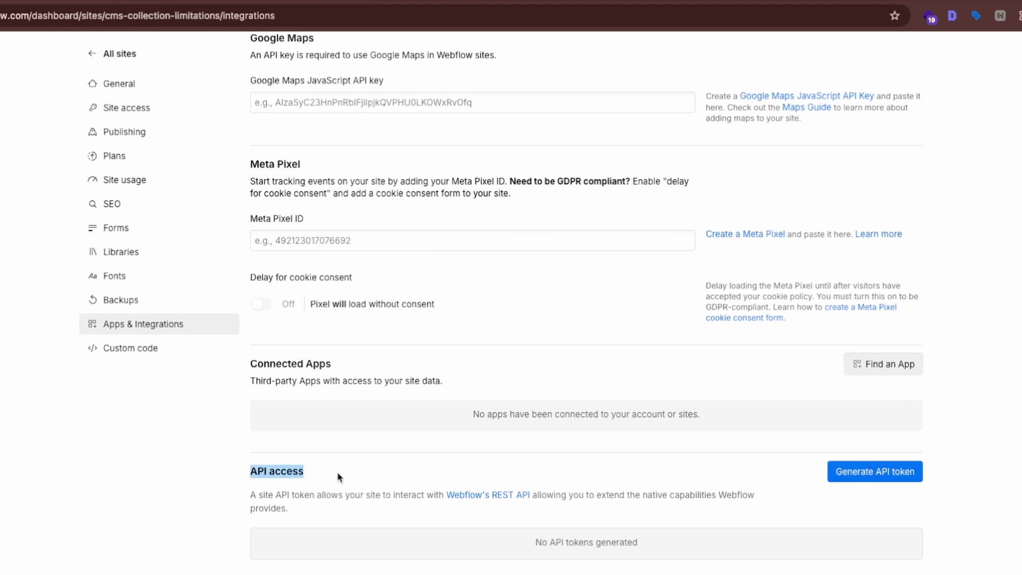
Step: Start a new site API token with read-only permission for both Sites and CMS
{"action": "left_click", "coordinate": [879, 473]}
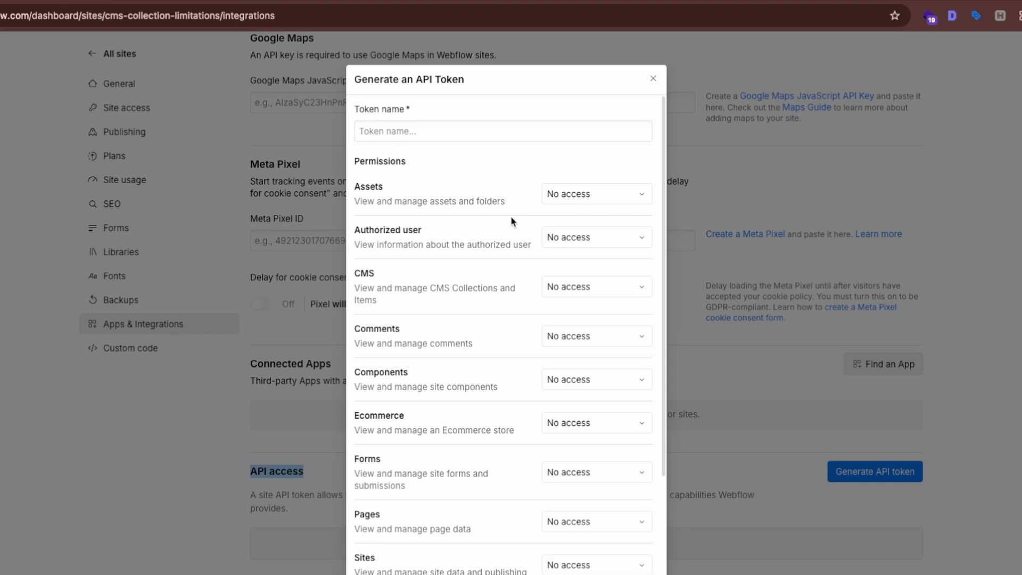
{"action": "scroll", "coordinate": [511, 221], "scroll_direction": "down", "scroll_amount": 3}
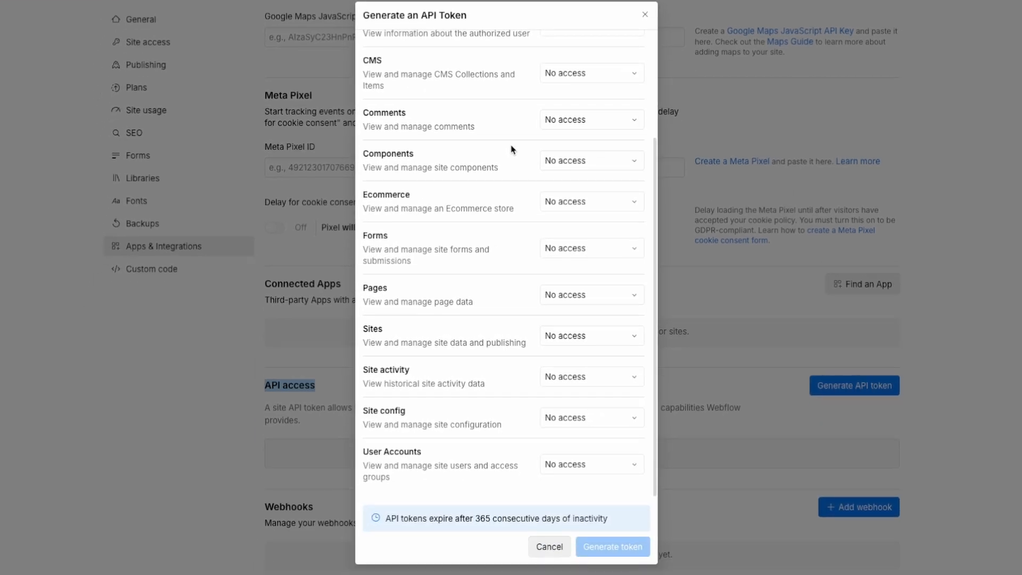
{"action": "left_click", "coordinate": [595, 419]}
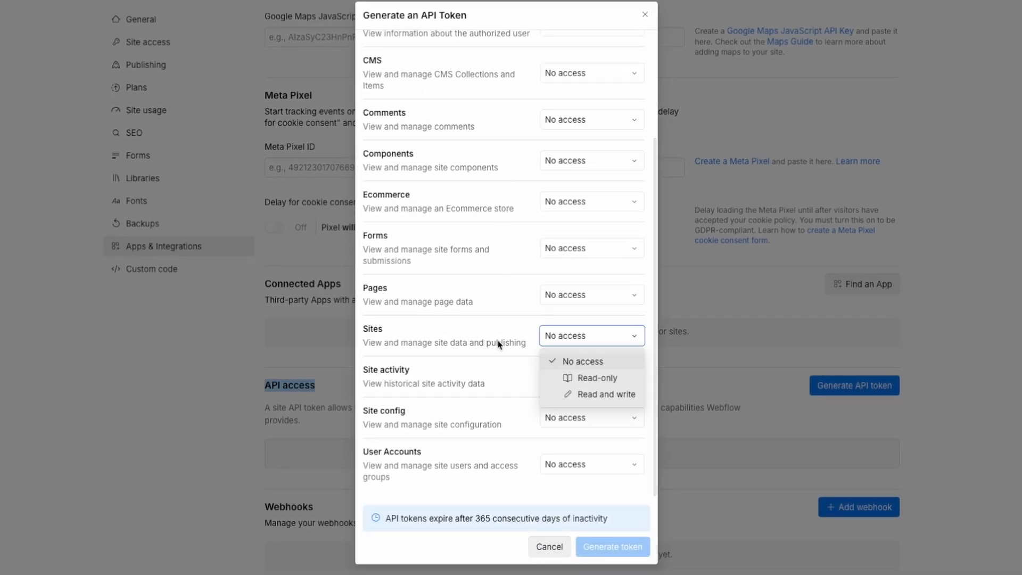
{"action": "left_click", "coordinate": [596, 379]}
{"action": "scroll", "coordinate": [460, 386], "scroll_direction": "up", "scroll_amount": 2}
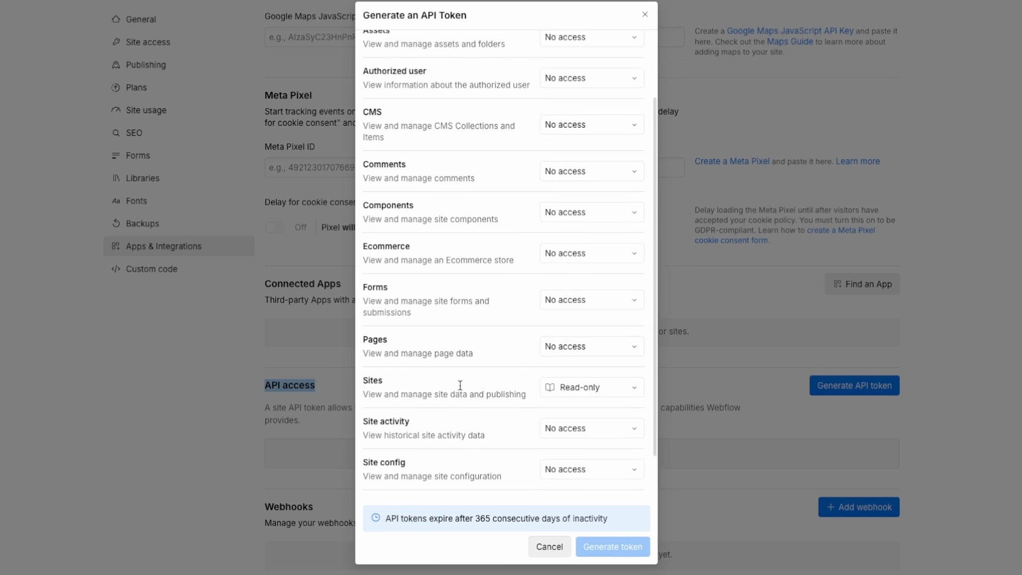
{"action": "left_click", "coordinate": [578, 168]}
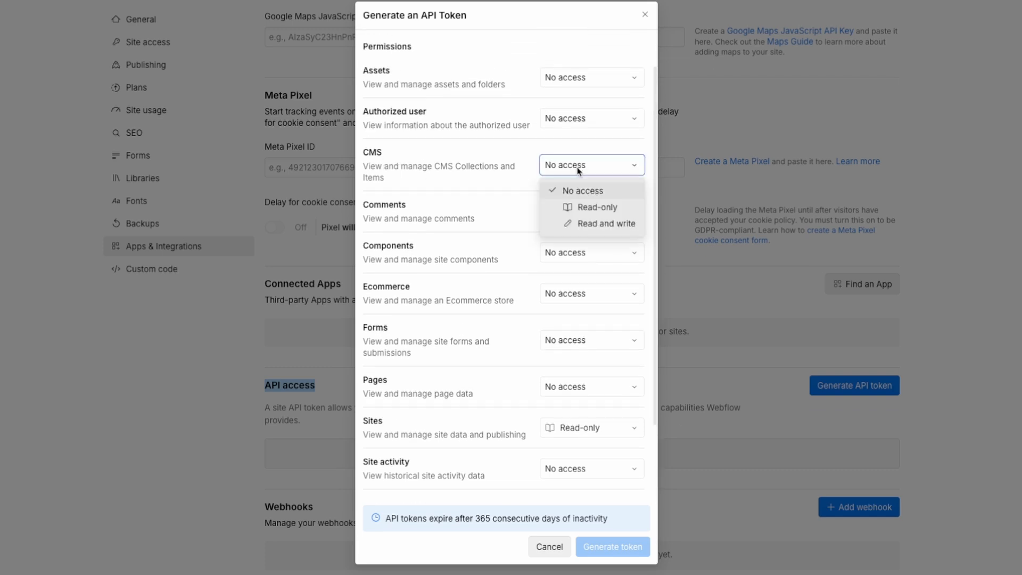
{"action": "left_click", "coordinate": [583, 207]}
{"action": "scroll", "coordinate": [527, 372], "scroll_direction": "down", "scroll_amount": 2}
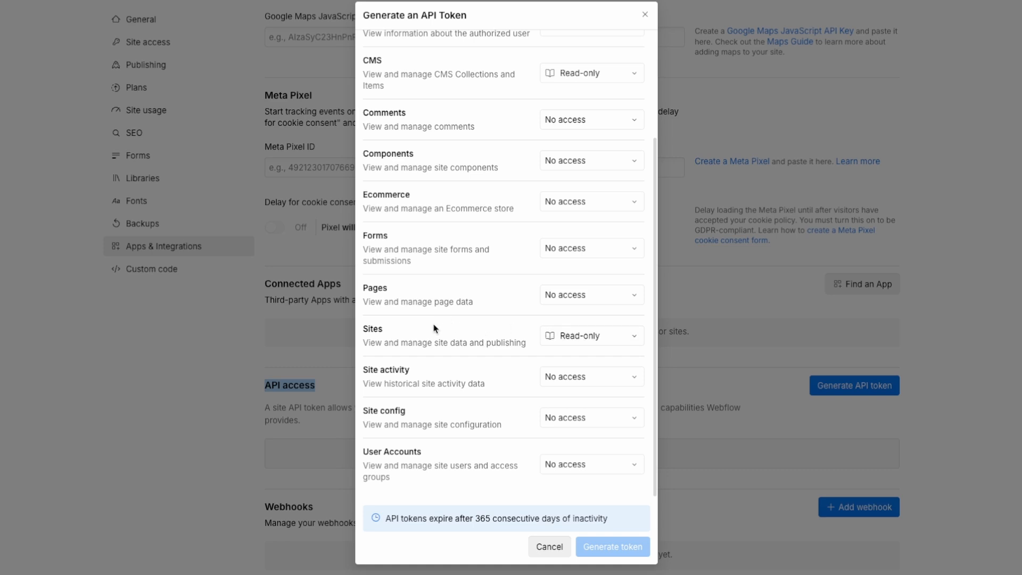
{"action": "scroll", "coordinate": [434, 328], "scroll_direction": "up", "scroll_amount": 3}
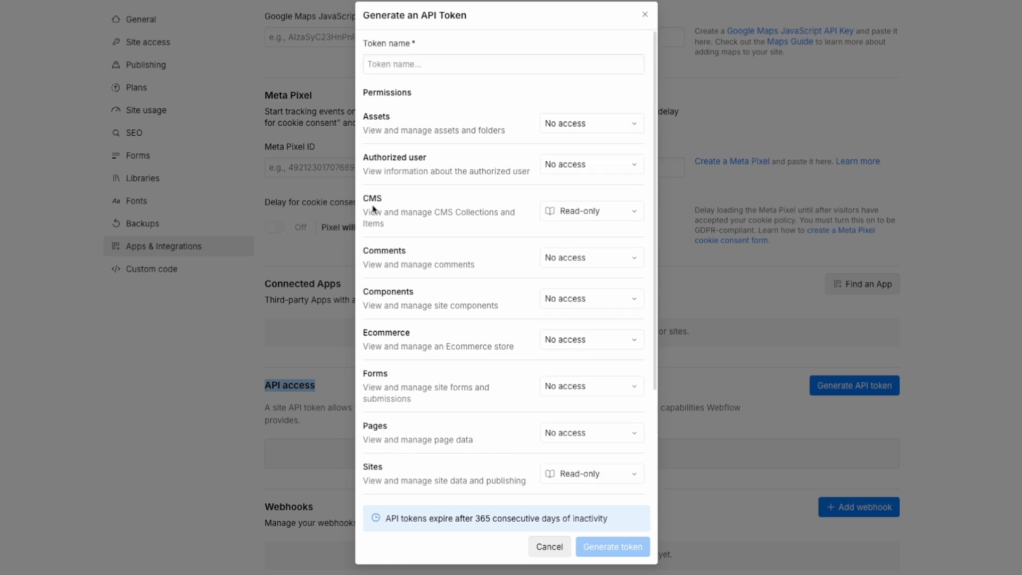
Step: Generate the API token under the name "api token cms", copying the token before hiding it
{"action": "left_click", "coordinate": [410, 73]}
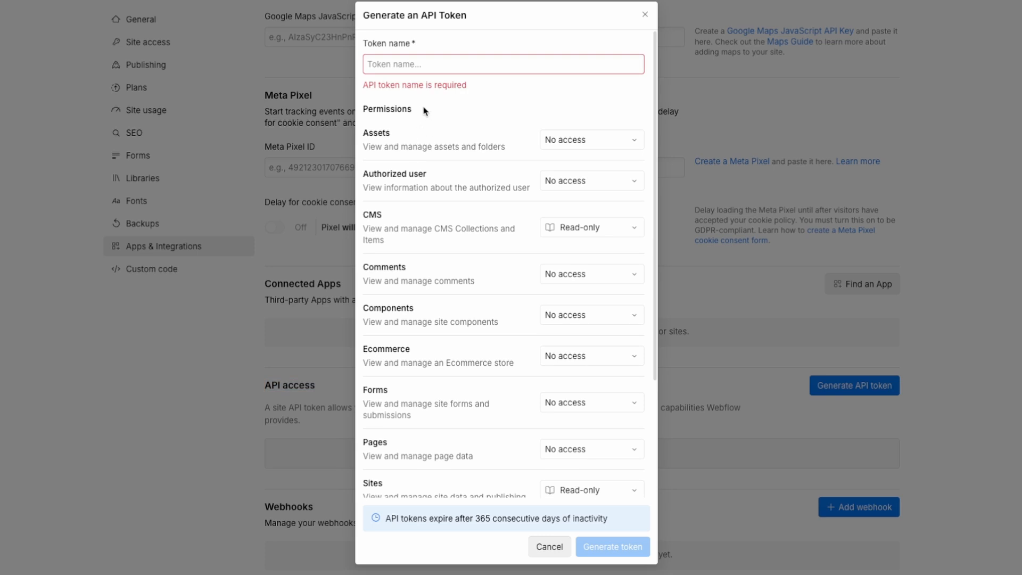
{"action": "left_click", "coordinate": [477, 66]}
{"action": "type", "text": "api token cms"}
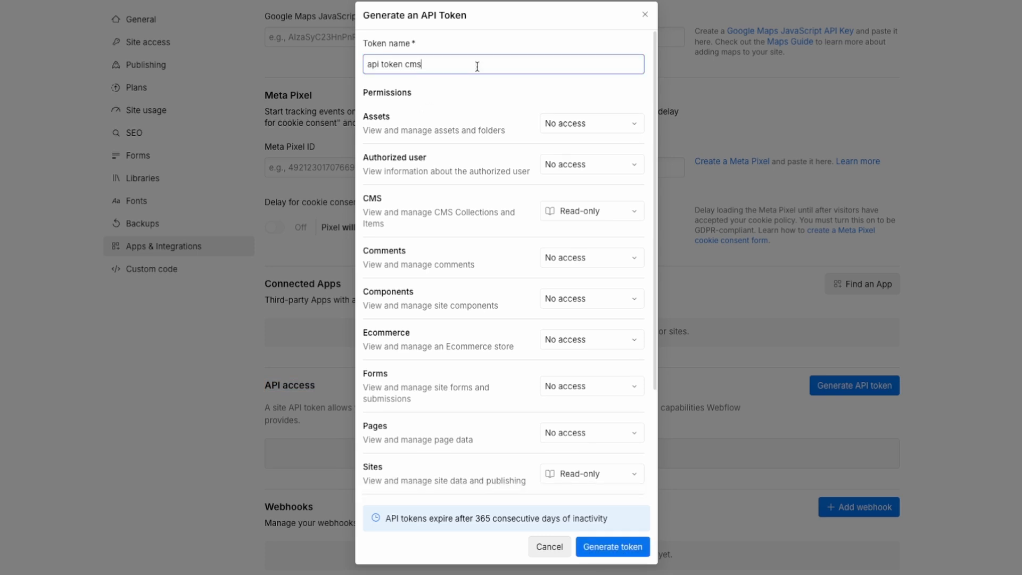
{"action": "left_click", "coordinate": [605, 547]}
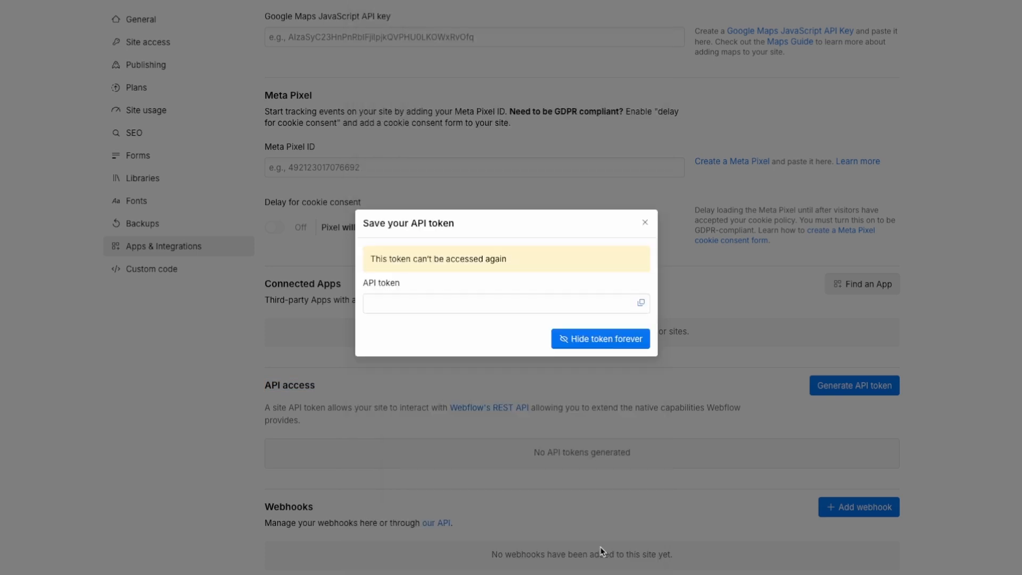
{"action": "left_click", "coordinate": [641, 305]}
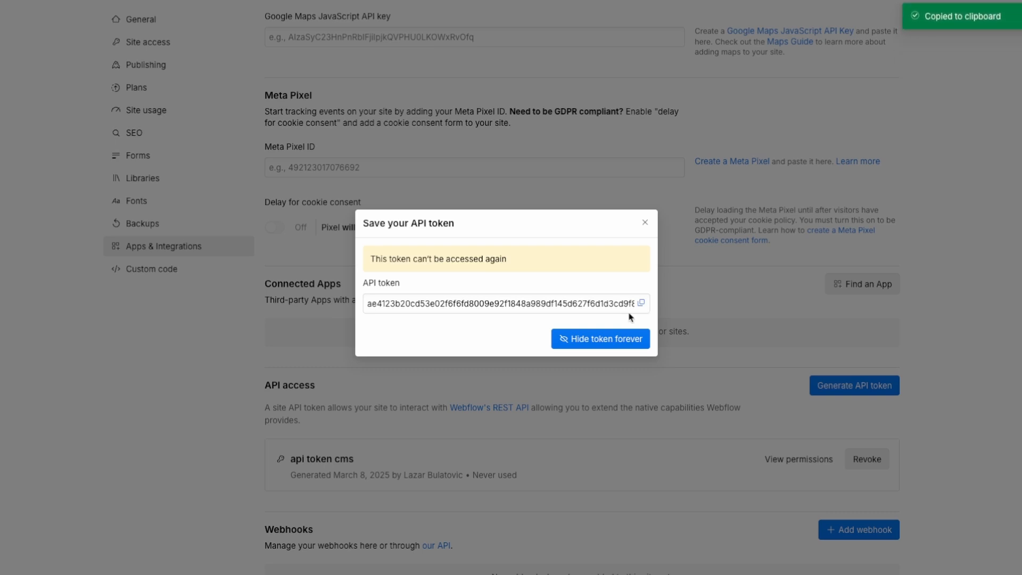
{"action": "left_click", "coordinate": [591, 341]}
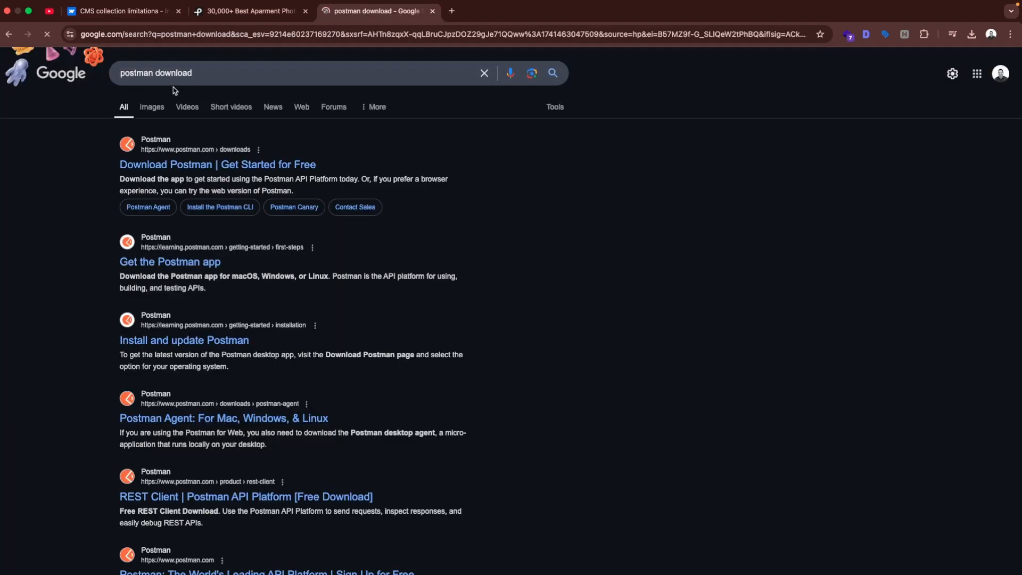
Step: Open the Postman download page from the search results, then switch to Postman and create a new HTTP request
{"action": "left_click", "coordinate": [204, 165]}
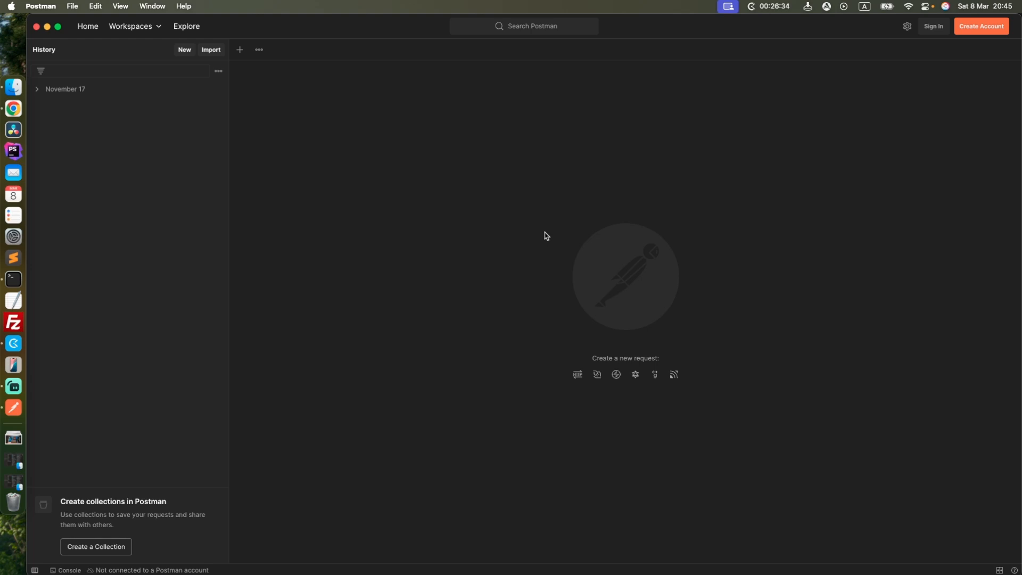
{"action": "left_click", "coordinate": [184, 49]}
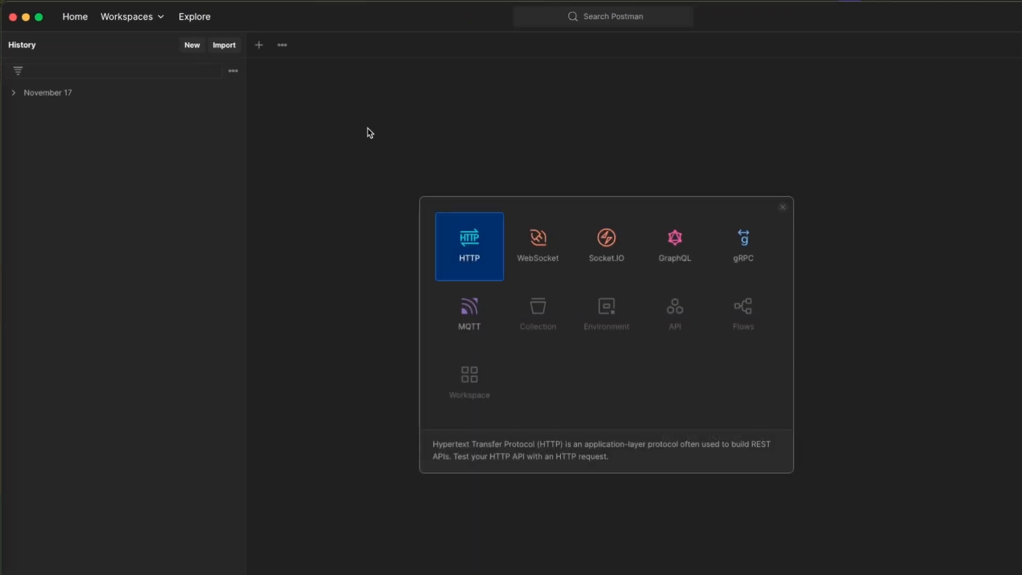
{"action": "left_click", "coordinate": [475, 236]}
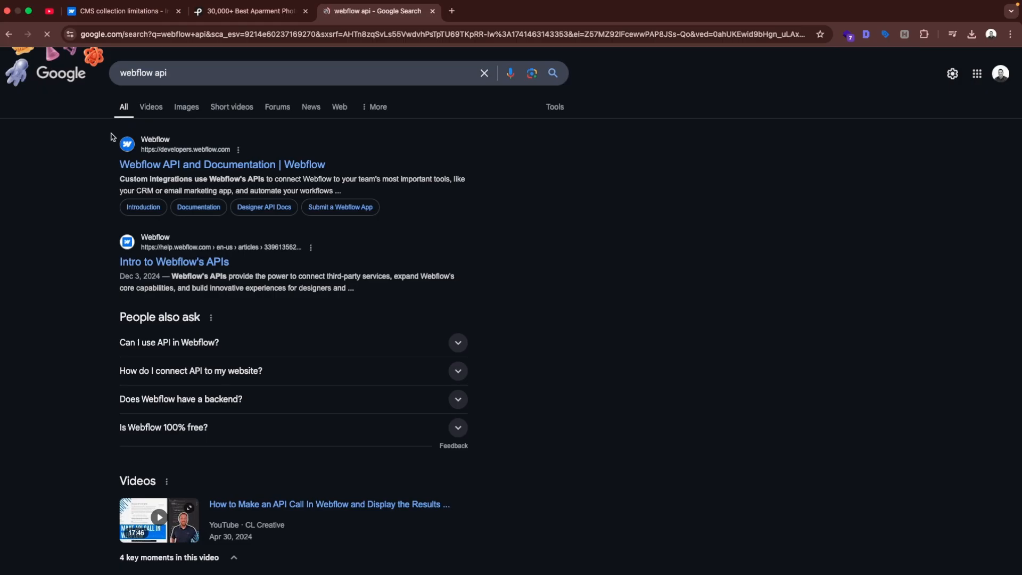
Step: Open the Webflow Developers site in the browser and go to the List Sites page of its API reference
{"action": "left_click", "coordinate": [168, 169]}
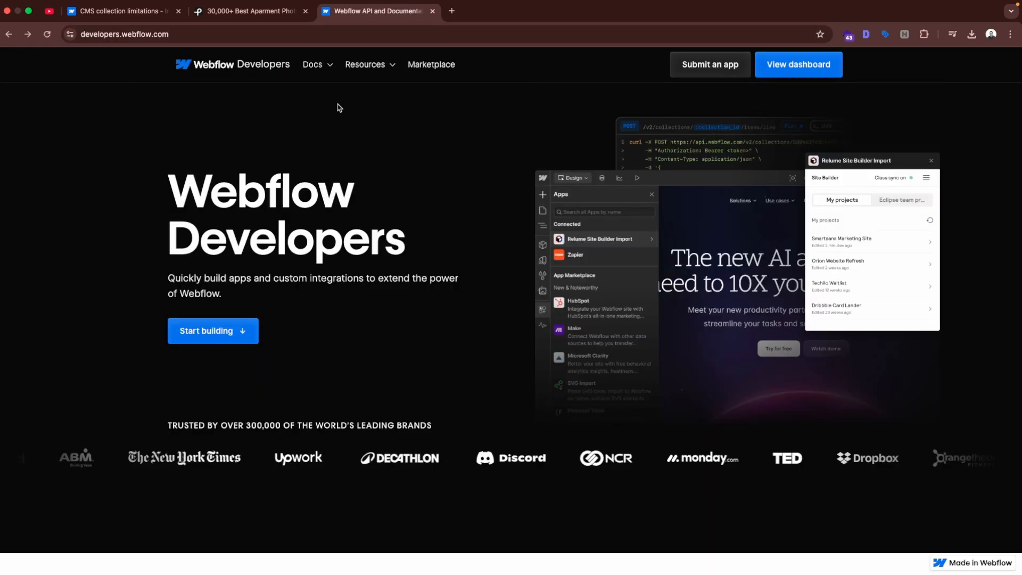
{"action": "left_click", "coordinate": [317, 64]}
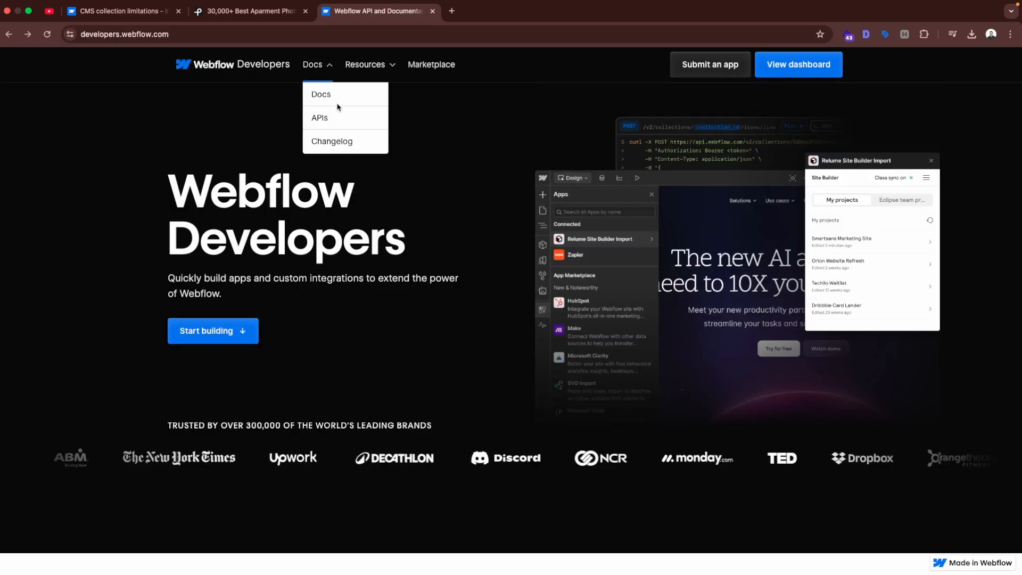
{"action": "left_click", "coordinate": [320, 122]}
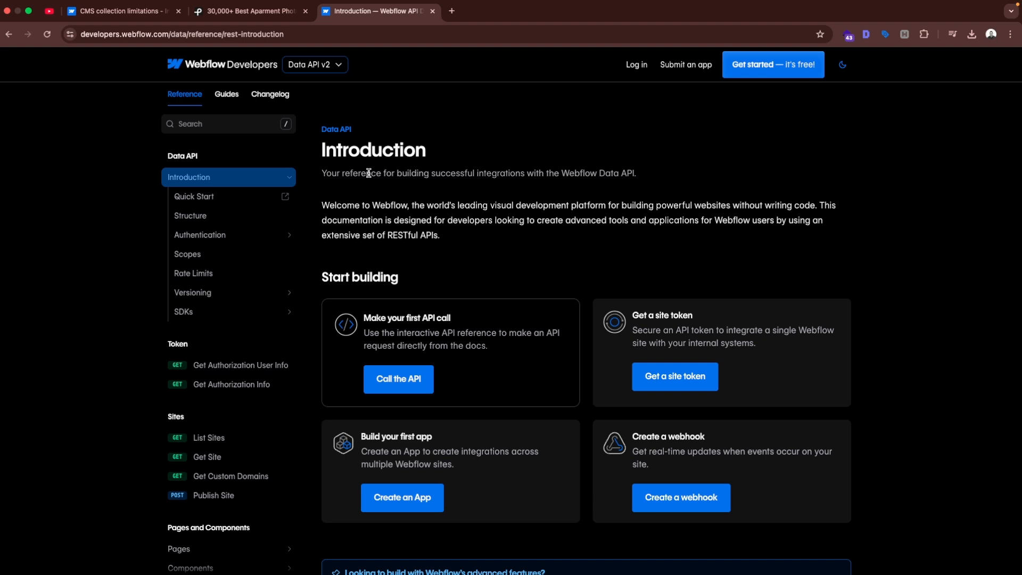
{"action": "scroll", "coordinate": [223, 319], "scroll_direction": "down", "scroll_amount": 5}
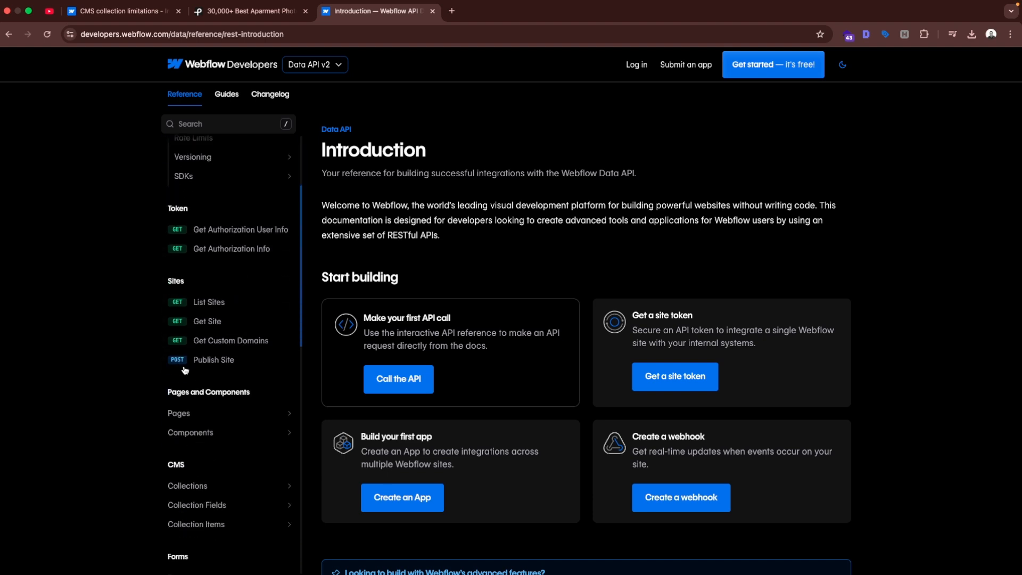
{"action": "left_click", "coordinate": [208, 304]}
{"action": "left_click_drag", "start_coordinate": [635, 231], "coordinate": [759, 230]}
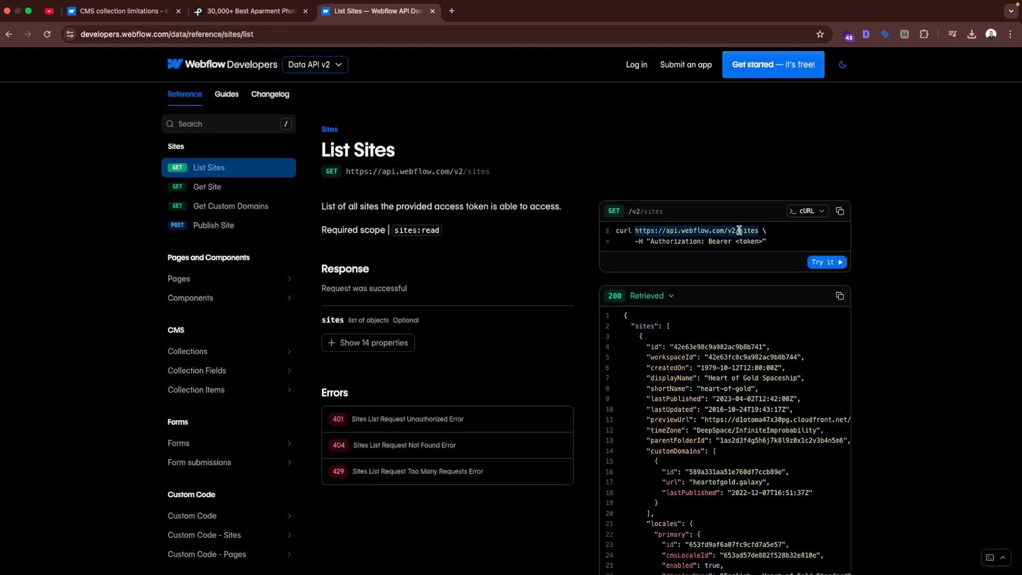
{"action": "right_click", "coordinate": [656, 231]}
{"action": "left_click", "coordinate": [662, 254]}
{"action": "key", "text": "super+equal"}
{"action": "key", "text": "super+equal"}
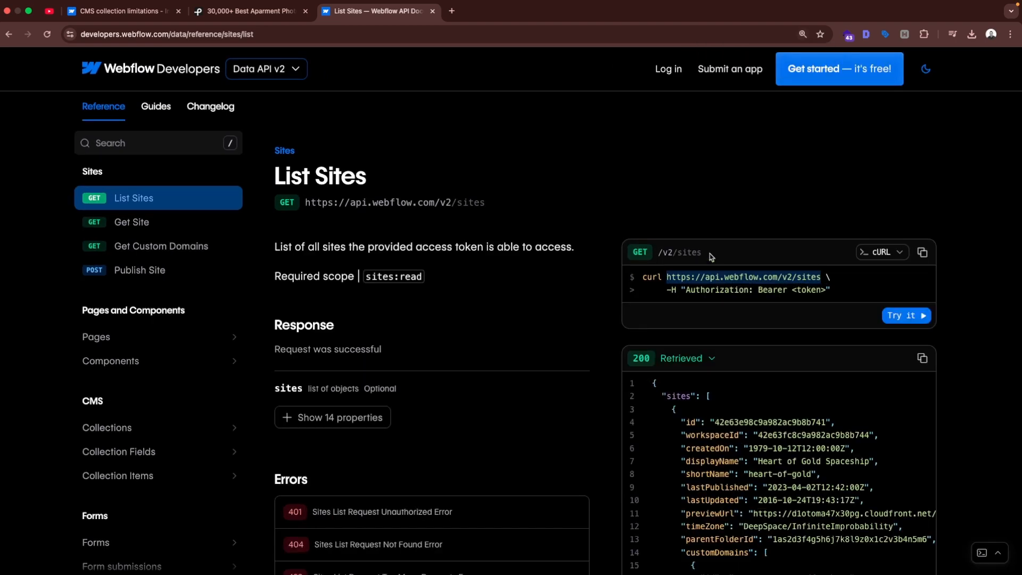
{"action": "key", "text": "super+equal"}
{"action": "left_click", "coordinate": [713, 319], "text": "shift"}
{"action": "left_click", "coordinate": [883, 323], "text": "shift"}
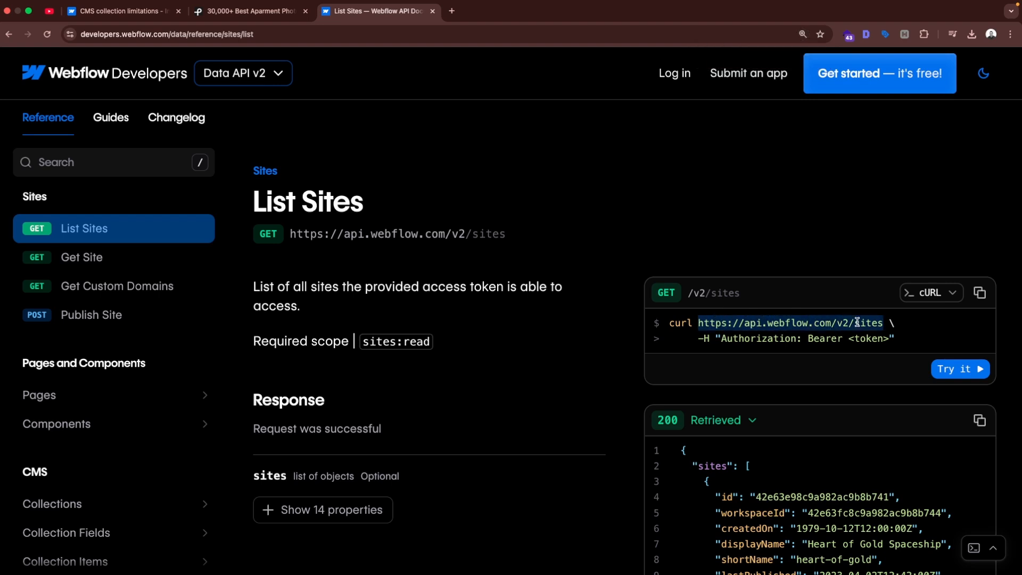
{"action": "right_click", "coordinate": [692, 322]}
{"action": "left_click", "coordinate": [814, 343]}
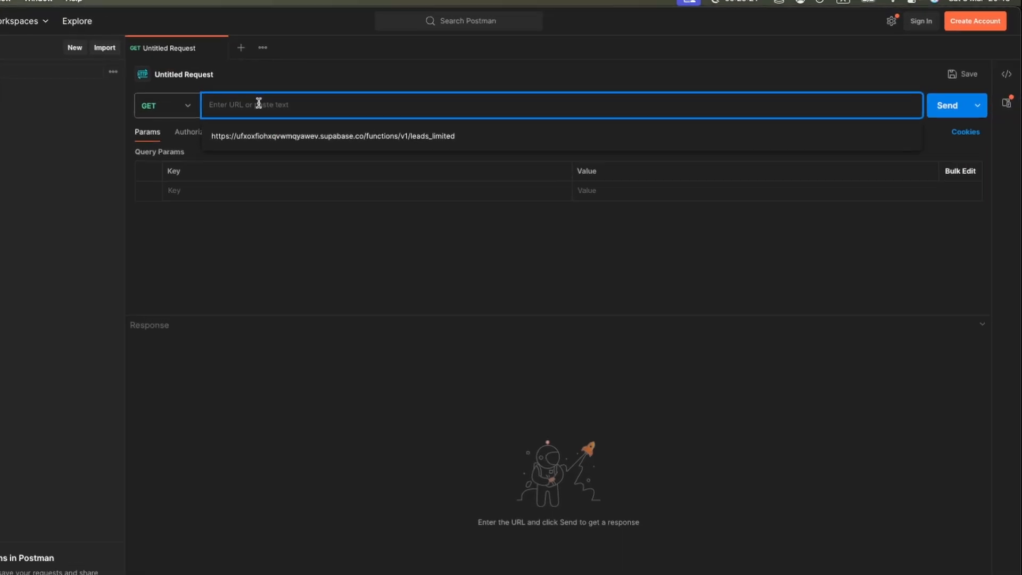
{"action": "key", "text": "super+v"}
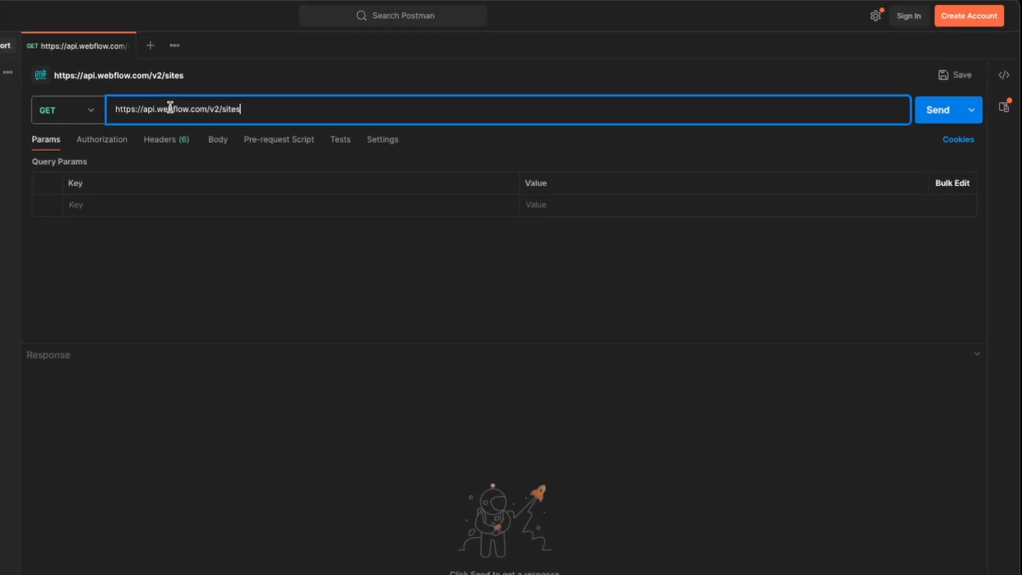
Step: Add an Authorization header with the API token as its value to the sites request, and send the request
{"action": "left_click", "coordinate": [160, 141]}
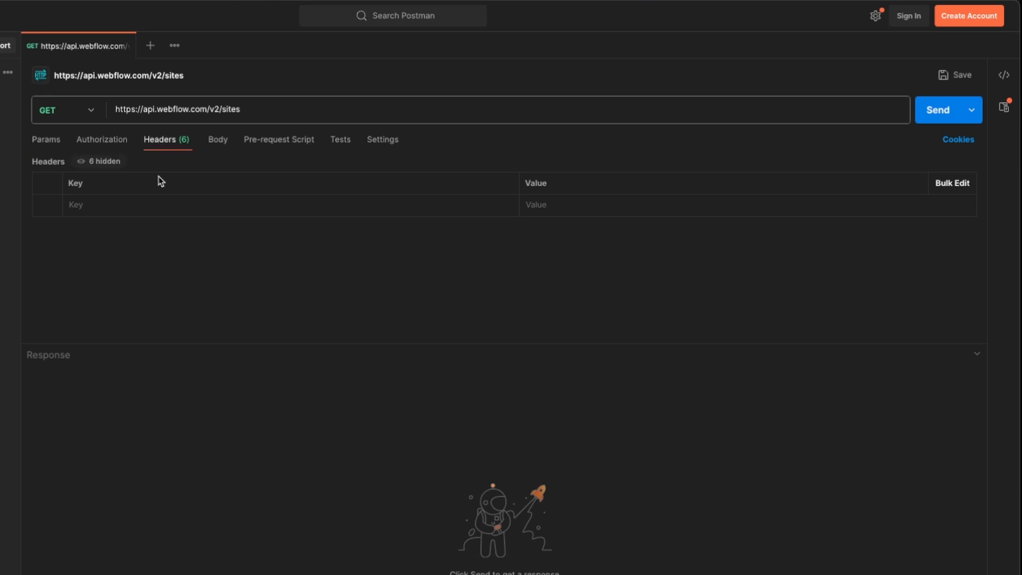
{"action": "left_click", "coordinate": [130, 204]}
{"action": "type", "text": "Authorization"}
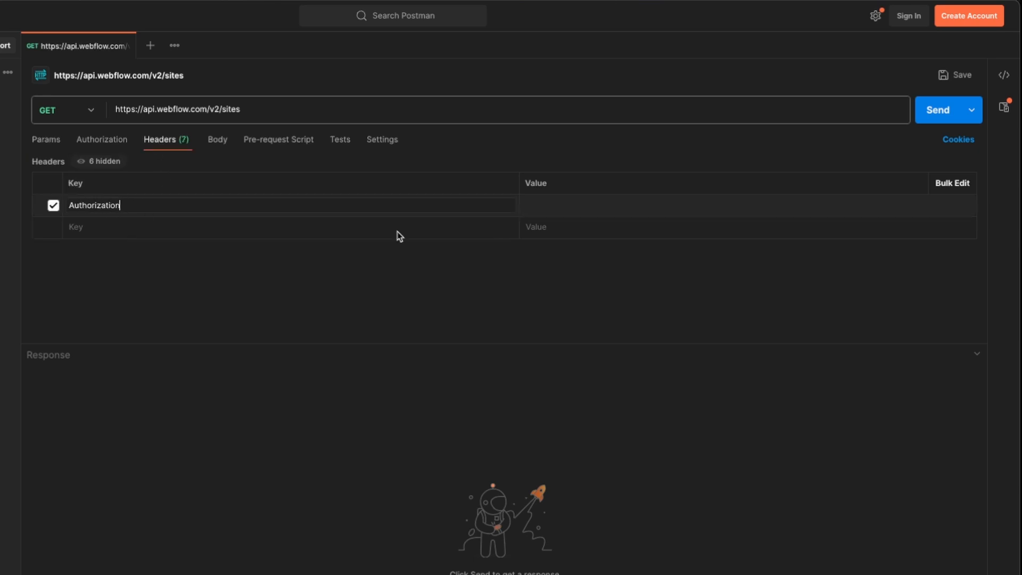
{"action": "double_click", "coordinate": [288, 198]}
{"action": "left_click", "coordinate": [551, 211]}
{"action": "key", "text": "ctrl+v"}
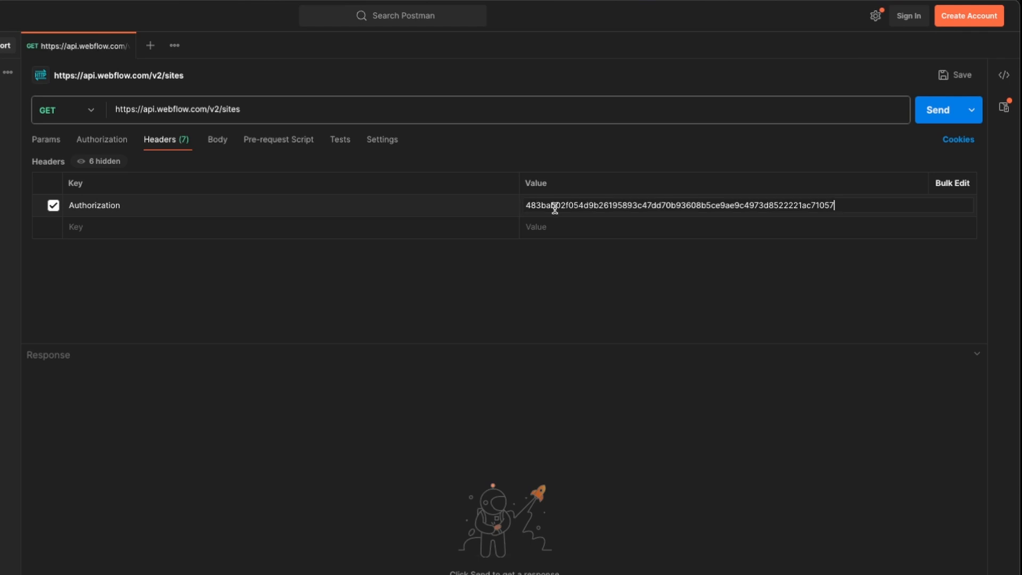
{"action": "left_click", "coordinate": [930, 119]}
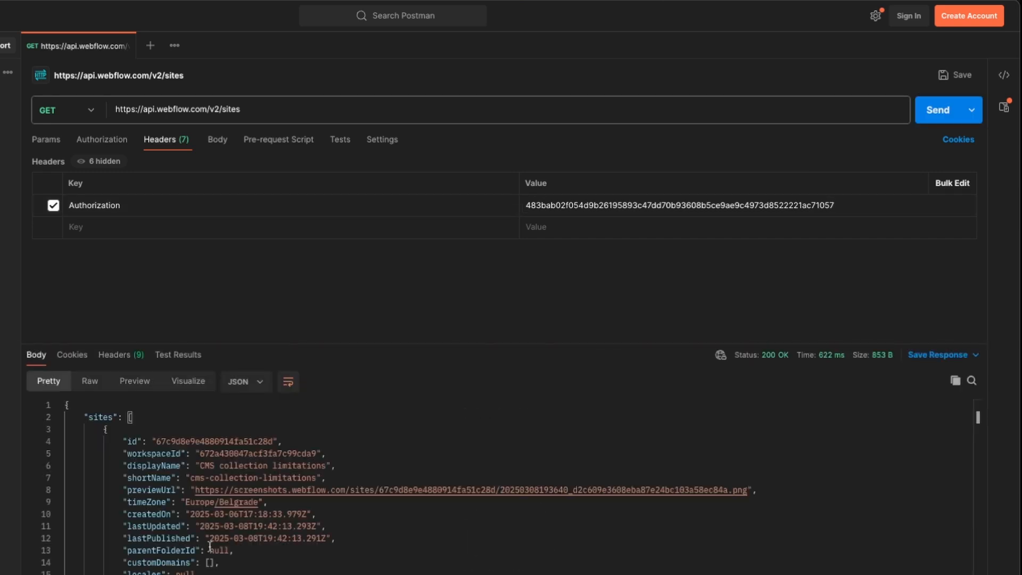
Step: Copy the site's id from the response into a TextEdit note labelled "Site_id:", then return to Postman
{"action": "double_click", "coordinate": [189, 440]}
{"action": "right_click", "coordinate": [189, 440]}
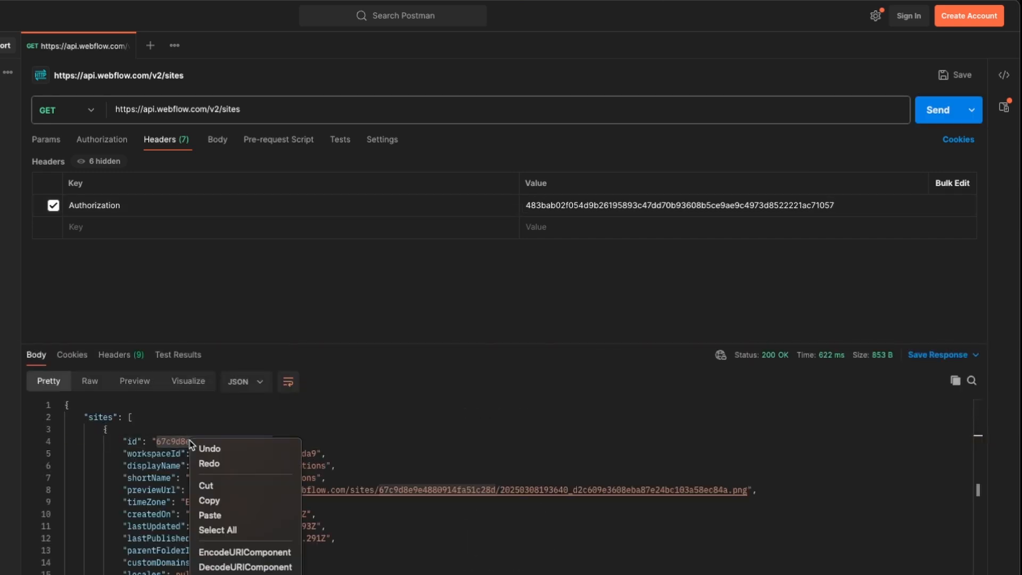
{"action": "left_click", "coordinate": [223, 499]}
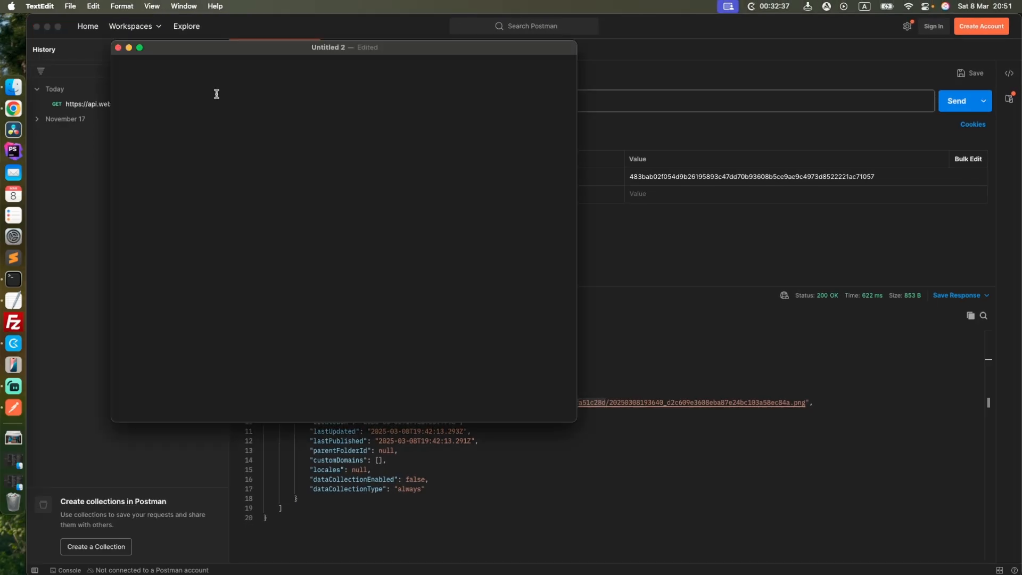
{"action": "type", "text": "Site_id:"}
{"action": "key", "text": "super+v"}
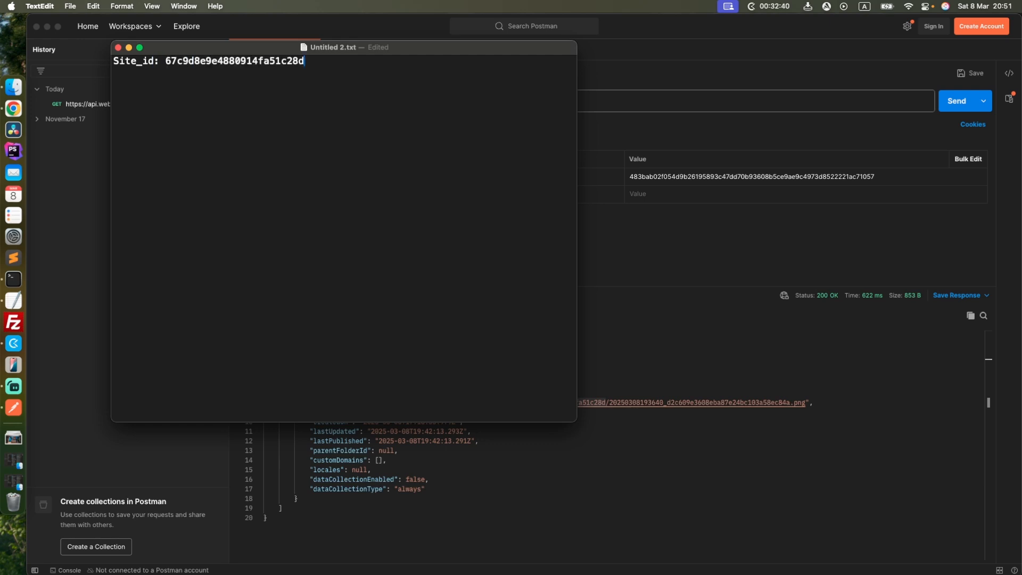
{"action": "left_click_drag", "start_coordinate": [207, 49], "coordinate": [206, 197]}
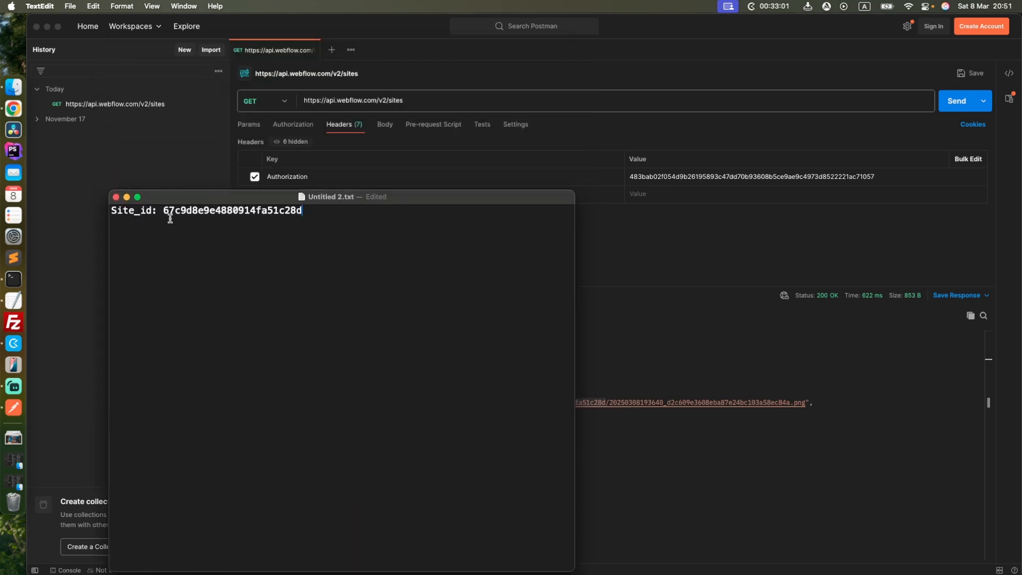
{"action": "left_click", "coordinate": [167, 180]}
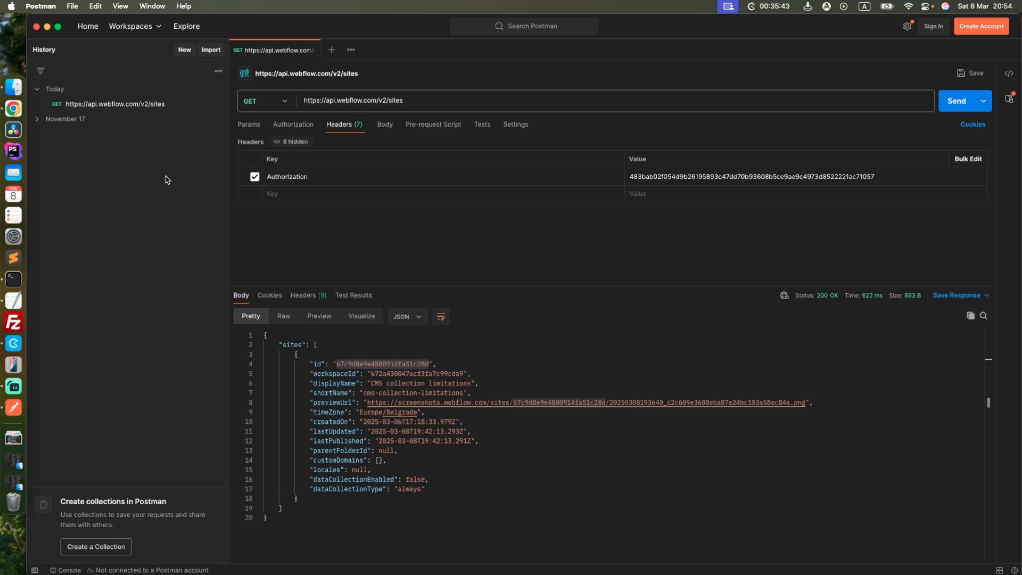
Step: Switch to the Webflow Developers site in the browser and open the List Collections reference page under CMS Collections
{"action": "key", "text": "super+Tab"}
{"action": "scroll", "coordinate": [107, 292], "scroll_direction": "down", "scroll_amount": 5}
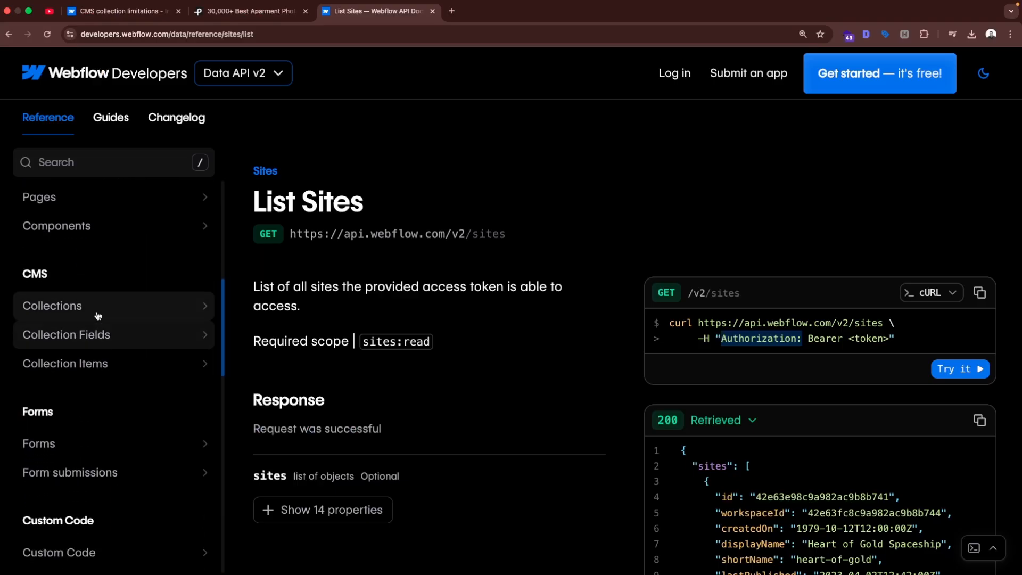
{"action": "left_click", "coordinate": [99, 318]}
{"action": "left_click", "coordinate": [114, 336]}
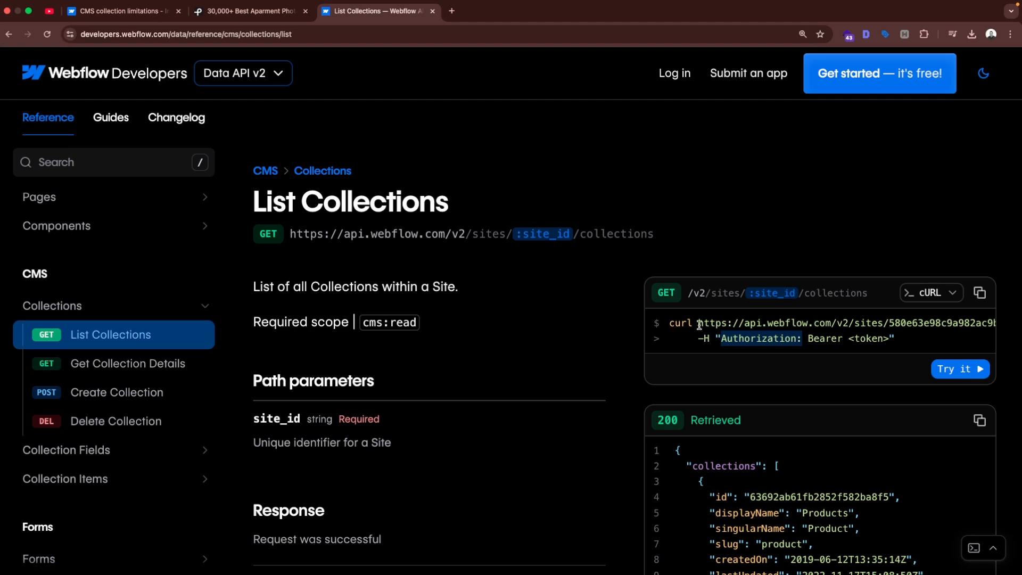
Step: Copy the full List Collections endpoint URL from the page's cURL example
{"action": "double_click", "coordinate": [719, 321]}
{"action": "left_click_drag", "start_coordinate": [719, 322], "coordinate": [967, 326]}
{"action": "right_click", "coordinate": [966, 326]}
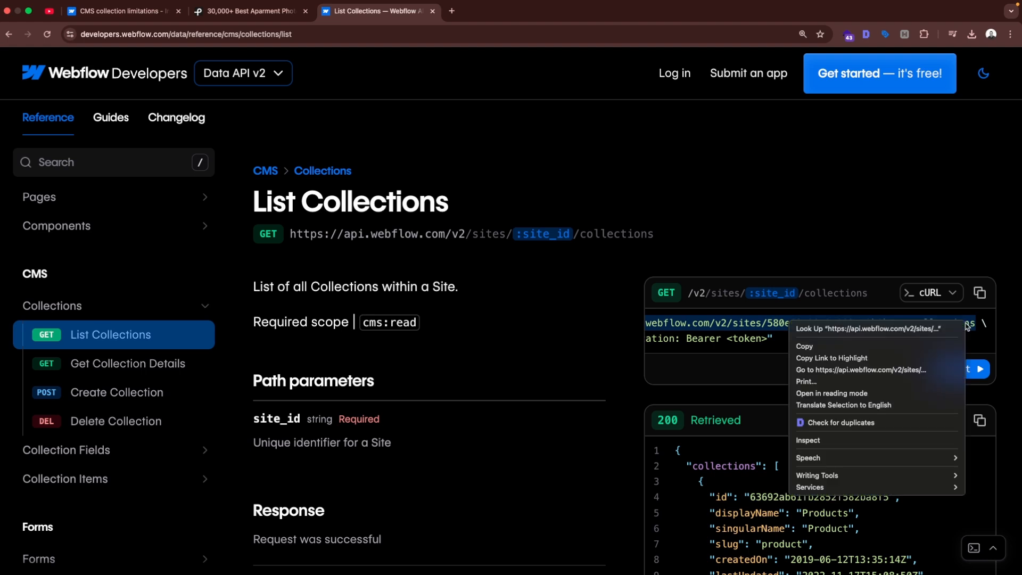
{"action": "left_click", "coordinate": [931, 345]}
{"action": "scroll", "coordinate": [911, 327], "scroll_direction": "left", "scroll_amount": 5}
{"action": "scroll", "coordinate": [911, 327], "scroll_direction": "left", "scroll_amount": 2}
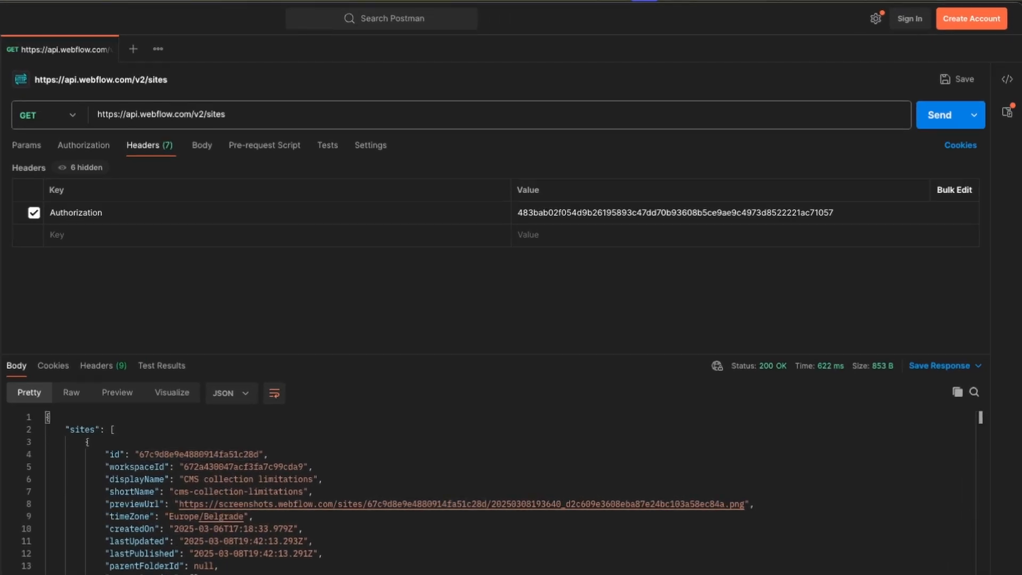
{"action": "left_click_drag", "start_coordinate": [51, 574], "coordinate": [47, 426]}
{"action": "left_click", "coordinate": [100, 431]}
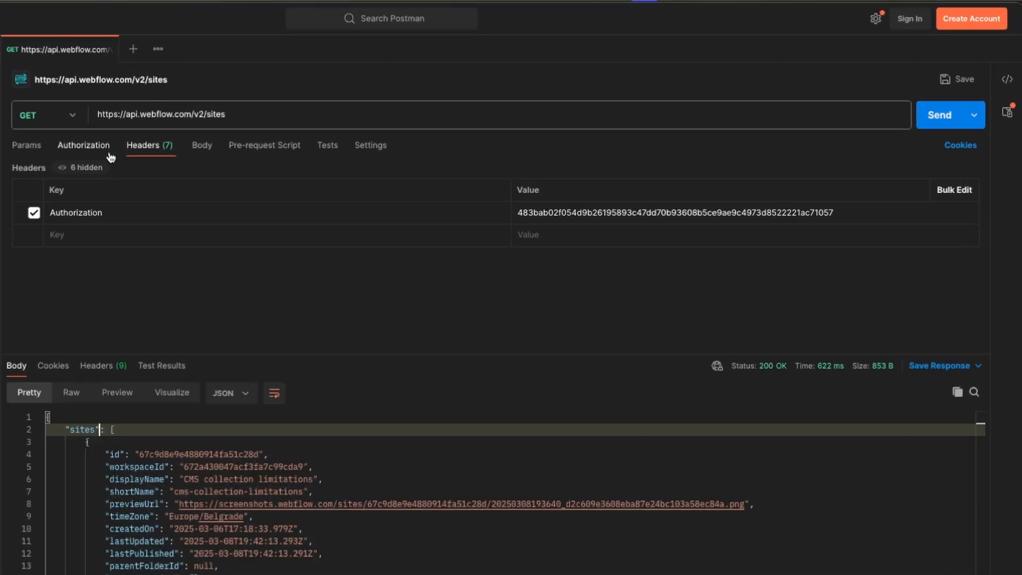
{"action": "left_click", "coordinate": [133, 49]}
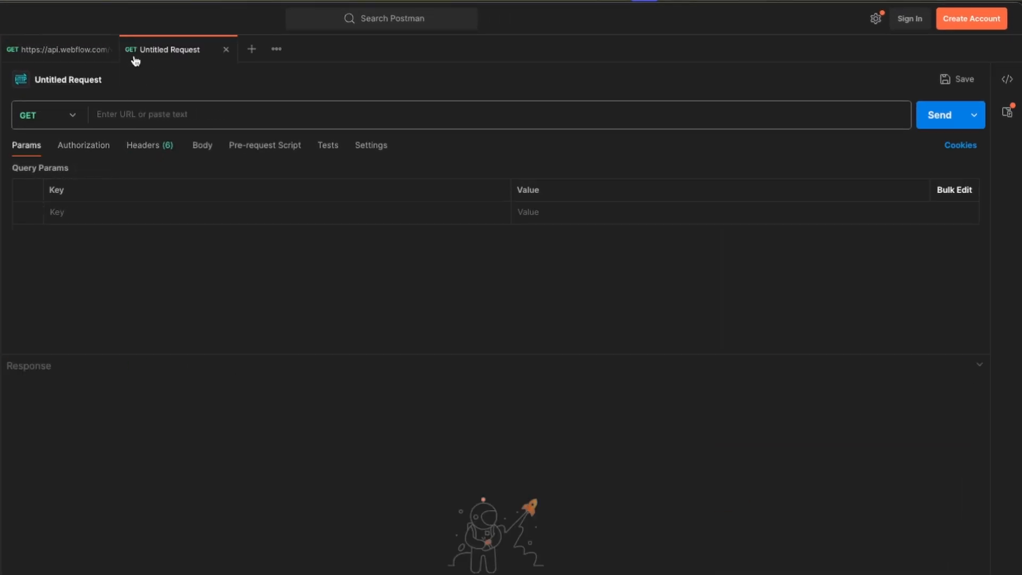
{"action": "left_click", "coordinate": [120, 118]}
{"action": "key", "text": "ctrl+v"}
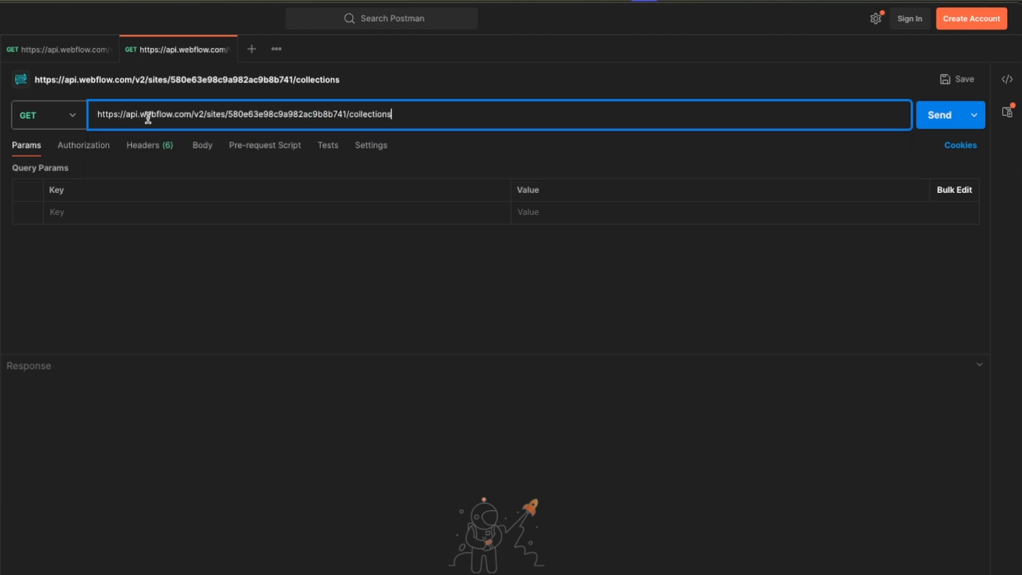
Step: Replace the sample site ID in the collections URL with 67c9d8e9e4880914fa51c28d, copied from the sites response
{"action": "double_click", "coordinate": [303, 114]}
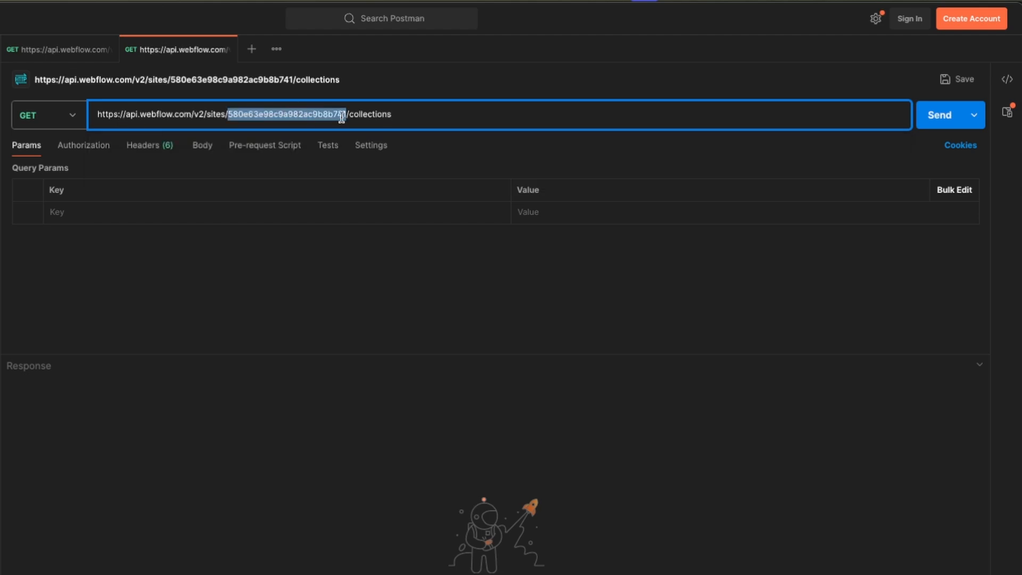
{"action": "left_click", "coordinate": [82, 59]}
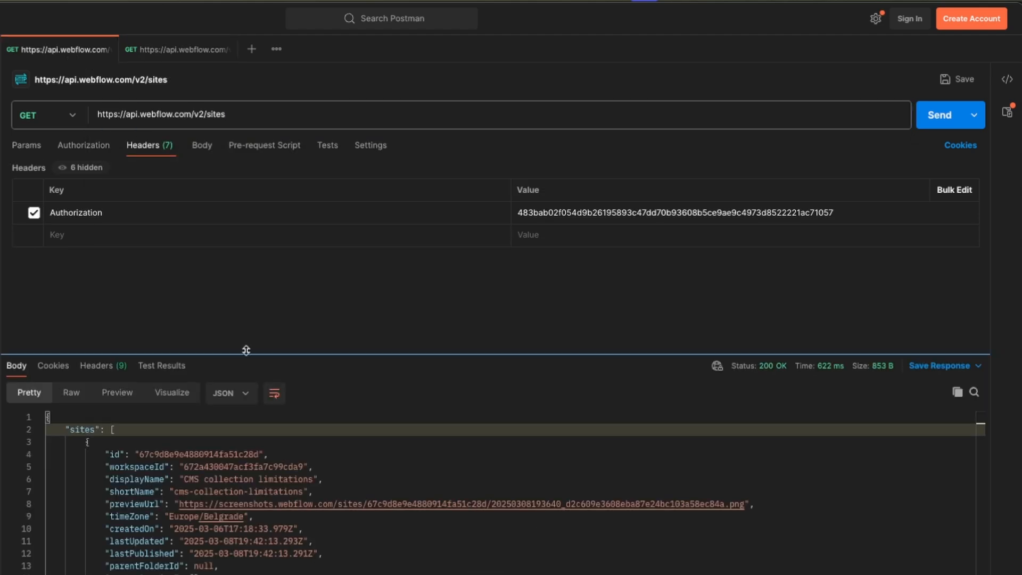
{"action": "double_click", "coordinate": [225, 453]}
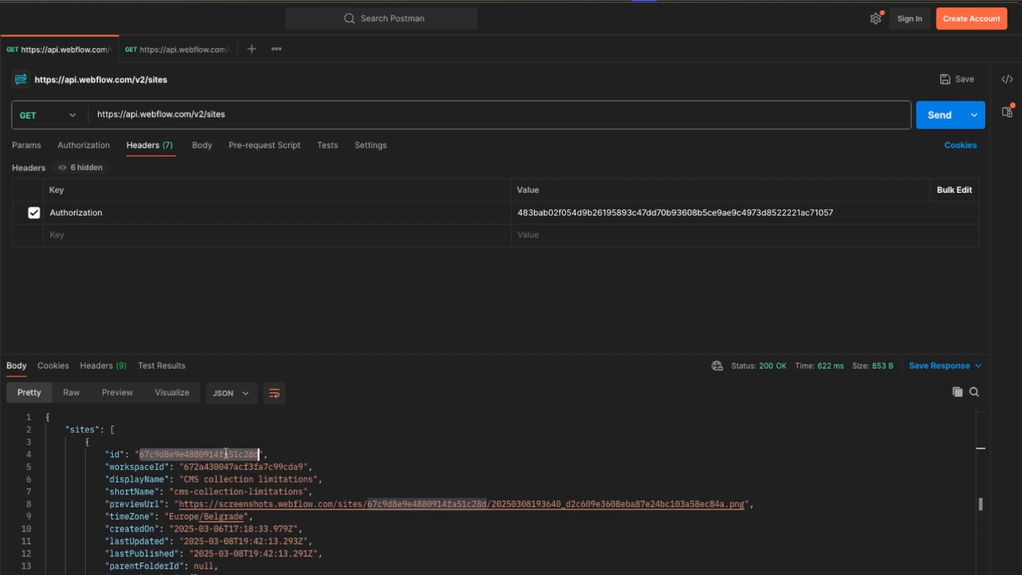
{"action": "left_click", "coordinate": [163, 59]}
{"action": "left_click_drag", "start_coordinate": [228, 115], "coordinate": [256, 113]}
{"action": "double_click", "coordinate": [256, 112]}
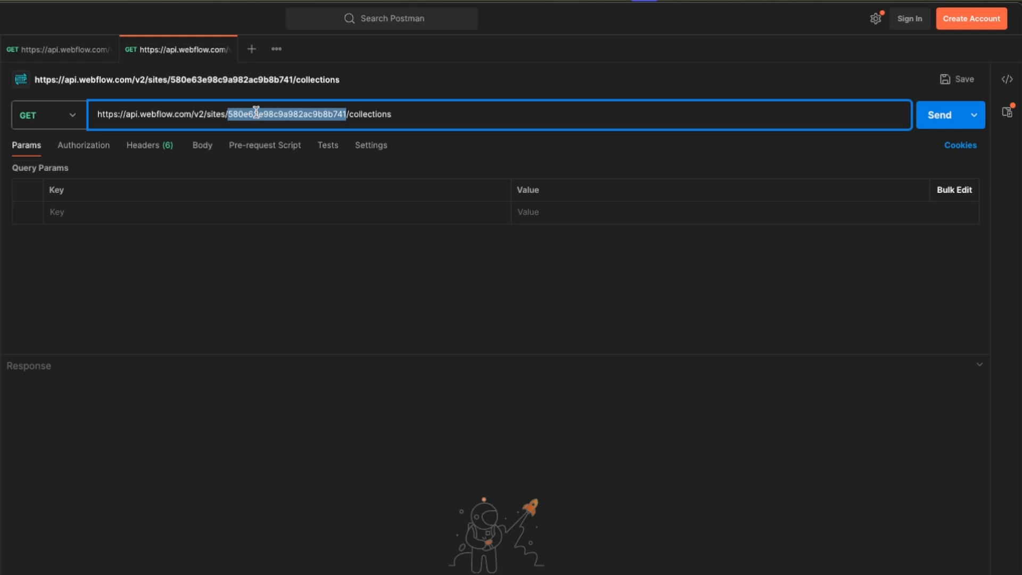
{"action": "key", "text": "ctrl+v"}
Step: Add a header with the key Authorization to the collections request and open its value for editing
{"action": "left_click", "coordinate": [160, 146]}
{"action": "left_click", "coordinate": [93, 213]}
{"action": "type", "text": "Authorization"}
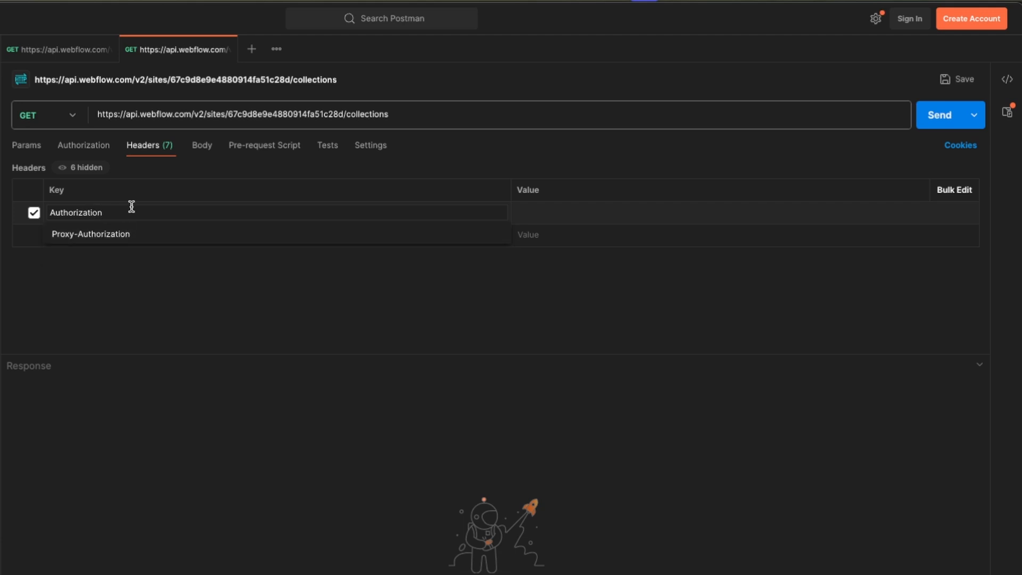
{"action": "left_click", "coordinate": [116, 282]}
{"action": "left_click", "coordinate": [533, 209]}
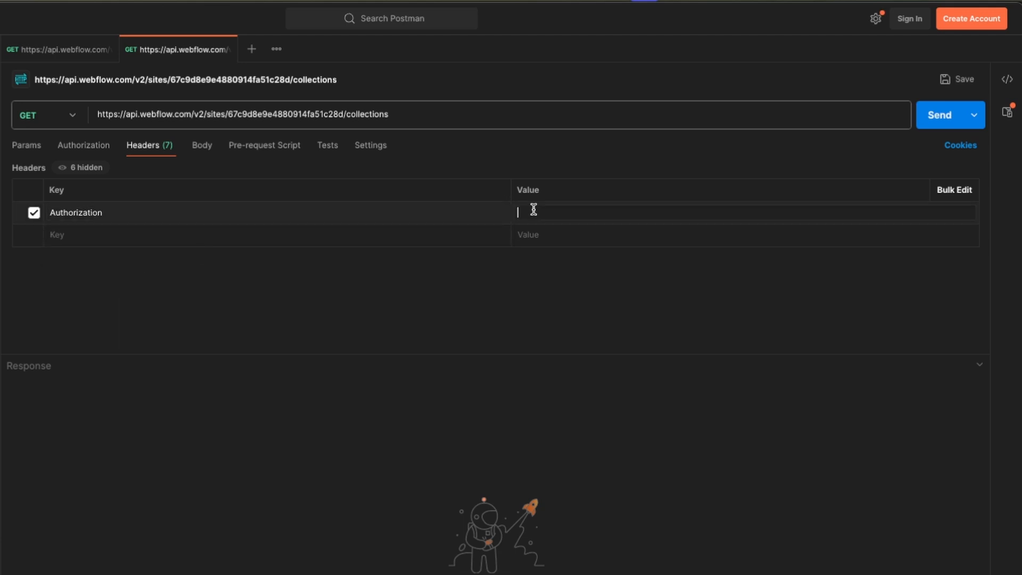
Step: Copy the API token from the sites request into the collections request's Authorization value, and send the request
{"action": "left_click", "coordinate": [80, 48]}
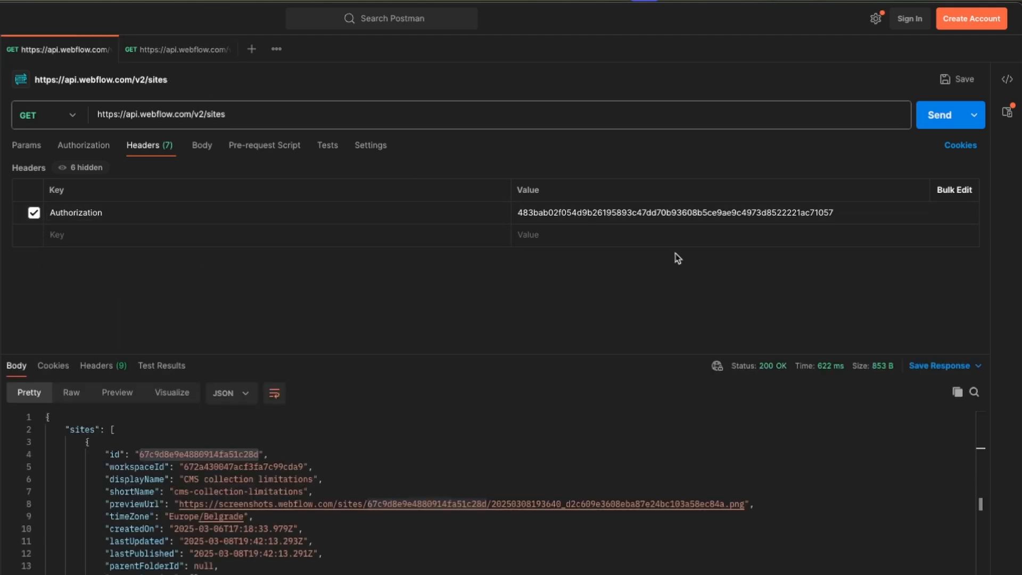
{"action": "double_click", "coordinate": [658, 208]}
{"action": "left_click", "coordinate": [184, 49]}
{"action": "left_click", "coordinate": [566, 222]}
{"action": "key", "text": "ctrl+v"}
{"action": "left_click", "coordinate": [945, 116]}
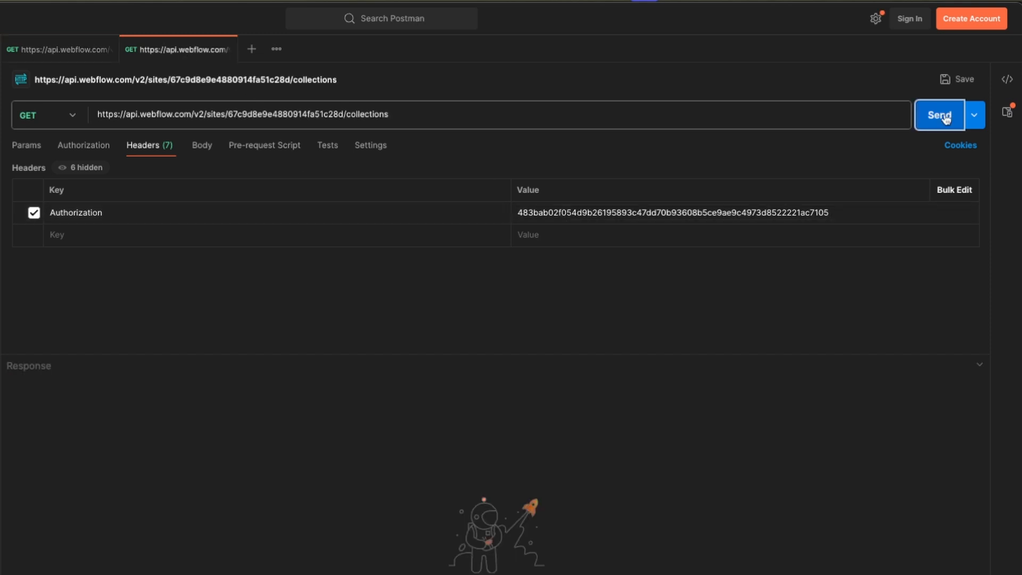
Step: Add the missing last character to the API token in the Authorization header and resend the collections request
{"action": "left_click", "coordinate": [845, 208]}
{"action": "type", "text": "7"}
{"action": "left_click", "coordinate": [934, 116]}
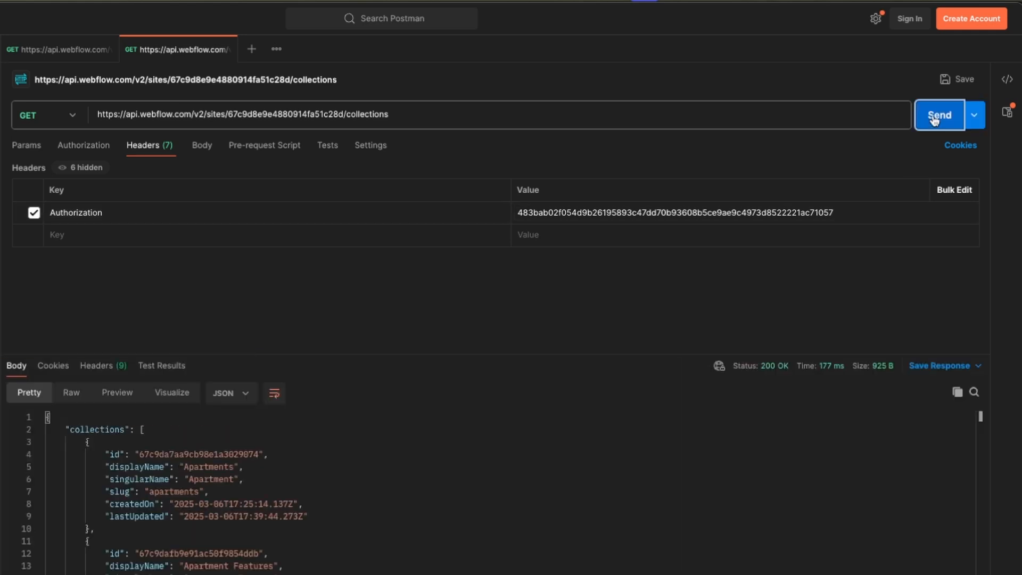
Step: Examine the returned collections, checking each collection's display name and id in the response
{"action": "double_click", "coordinate": [96, 429]}
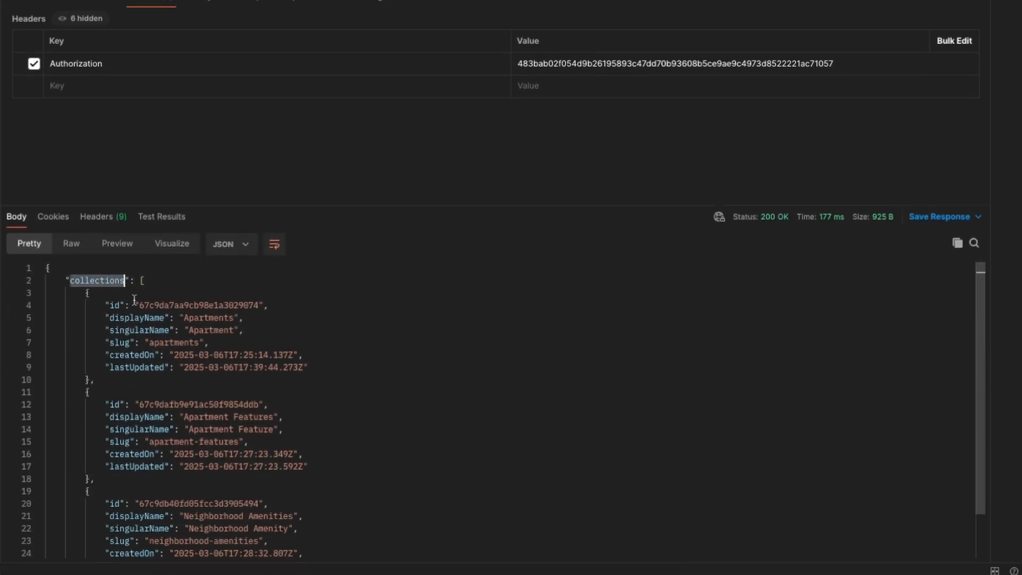
{"action": "left_click_drag", "start_coordinate": [183, 318], "coordinate": [233, 330]}
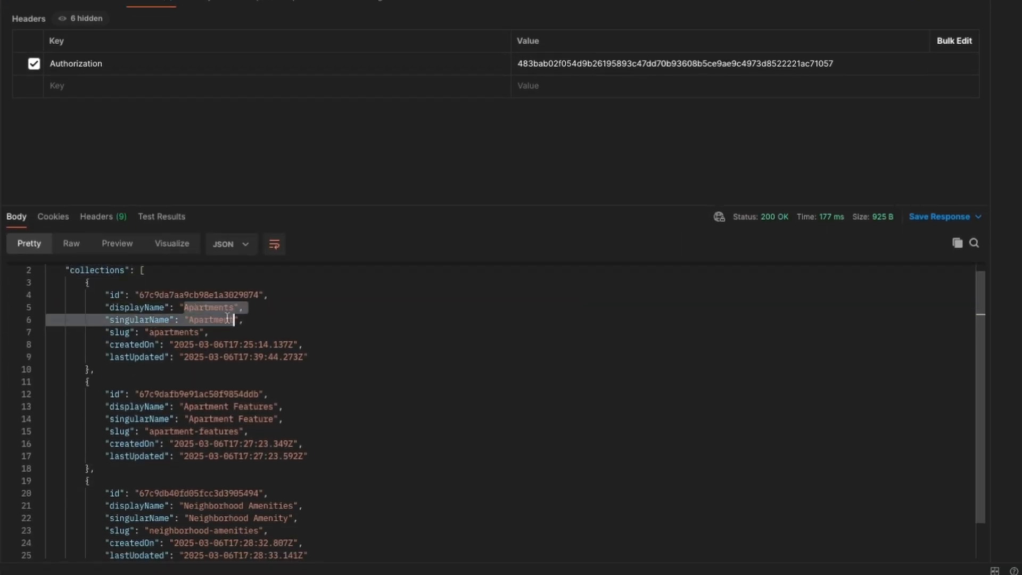
{"action": "scroll", "coordinate": [212, 334], "scroll_direction": "down", "scroll_amount": 2}
{"action": "left_click_drag", "start_coordinate": [184, 464], "coordinate": [293, 464]}
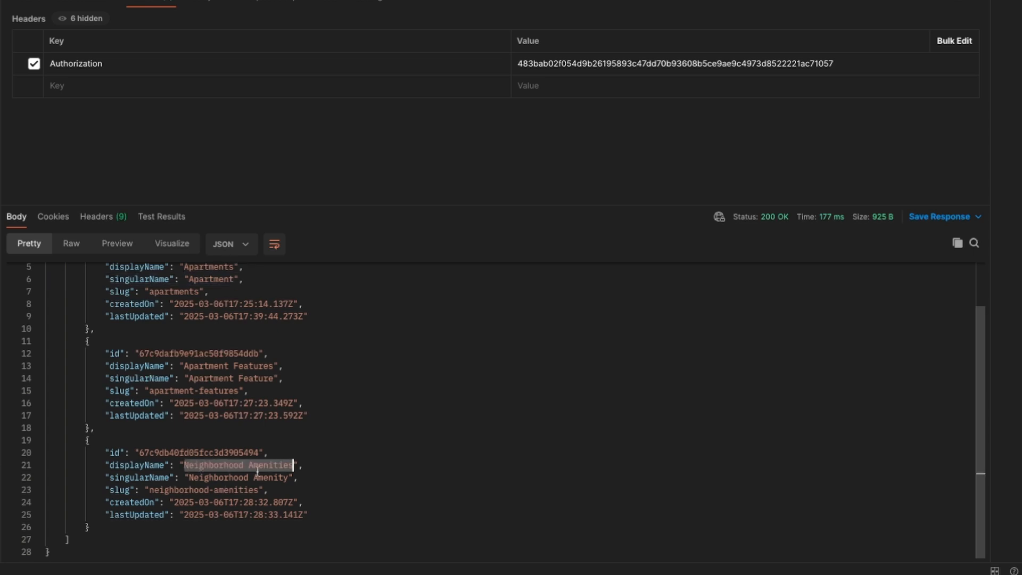
{"action": "scroll", "coordinate": [291, 474], "scroll_direction": "up", "scroll_amount": 2}
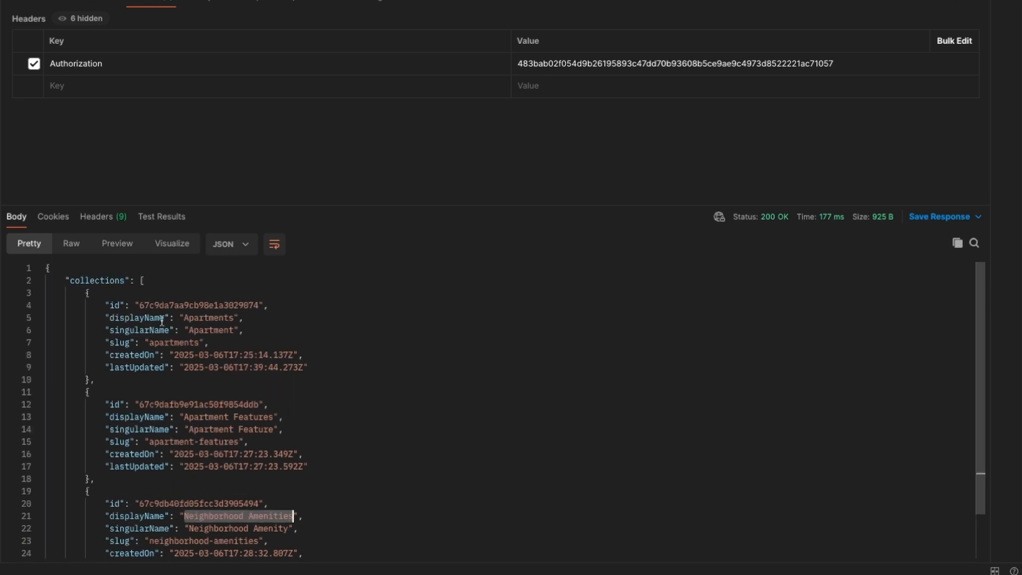
{"action": "left_click", "coordinate": [165, 305]}
{"action": "double_click", "coordinate": [165, 305]}
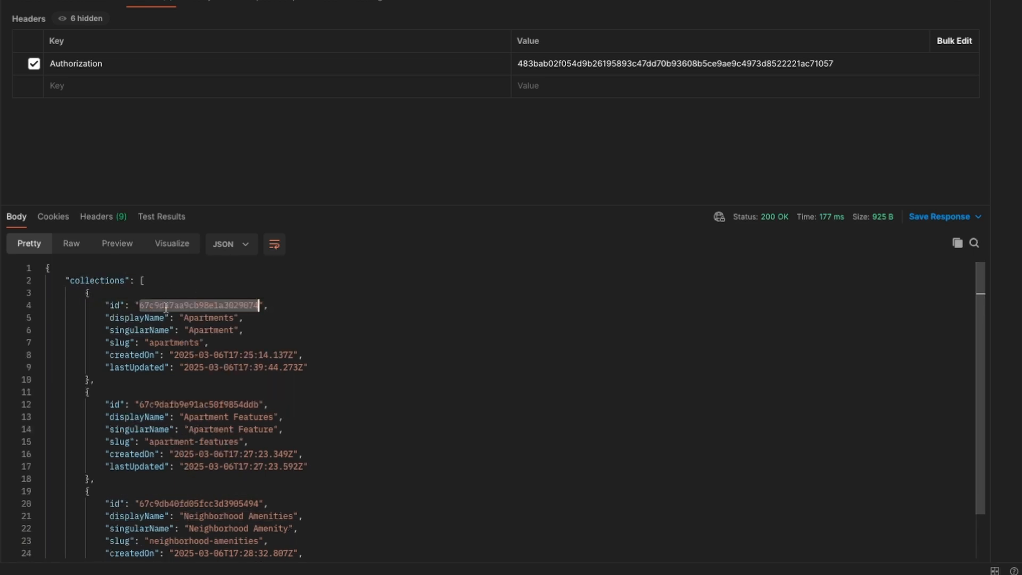
{"action": "double_click", "coordinate": [197, 405]}
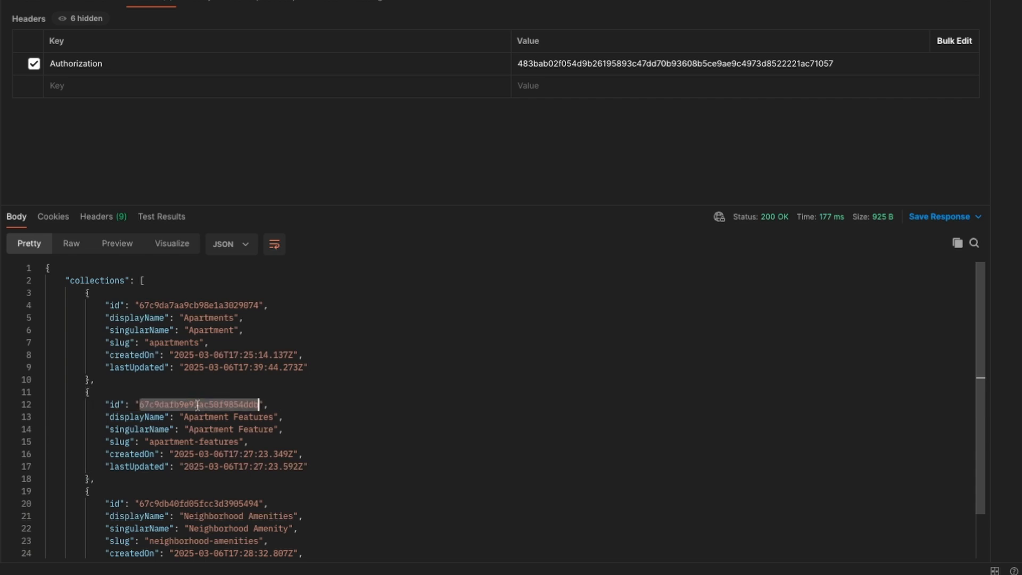
Step: Copy the Apartments collection's id from the response and paste it on a new line labelled "Apartments:" in the text note
{"action": "double_click", "coordinate": [195, 305]}
{"action": "key", "text": "super+c"}
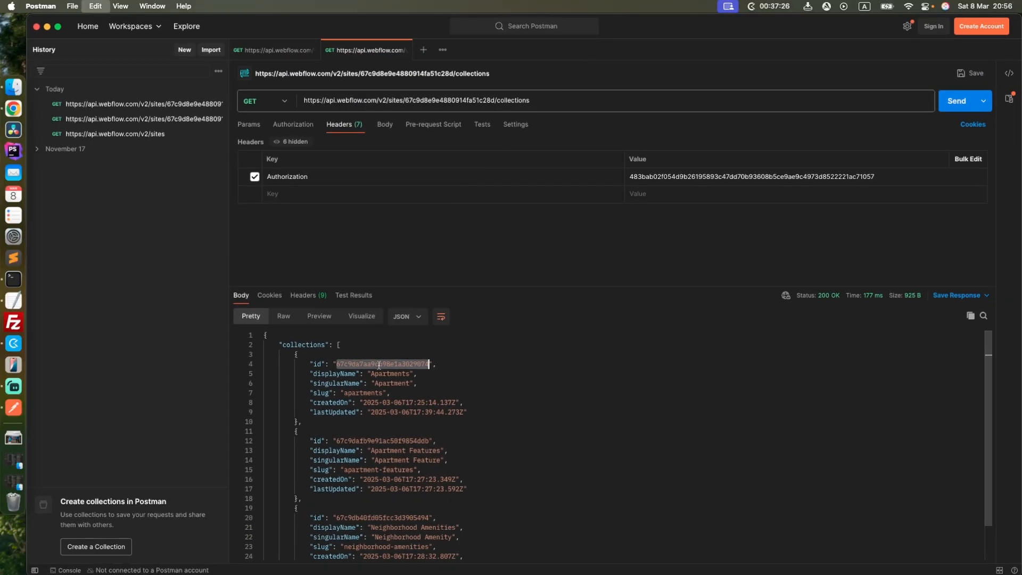
{"action": "left_click", "coordinate": [13, 300]}
{"action": "key", "text": "Return"}
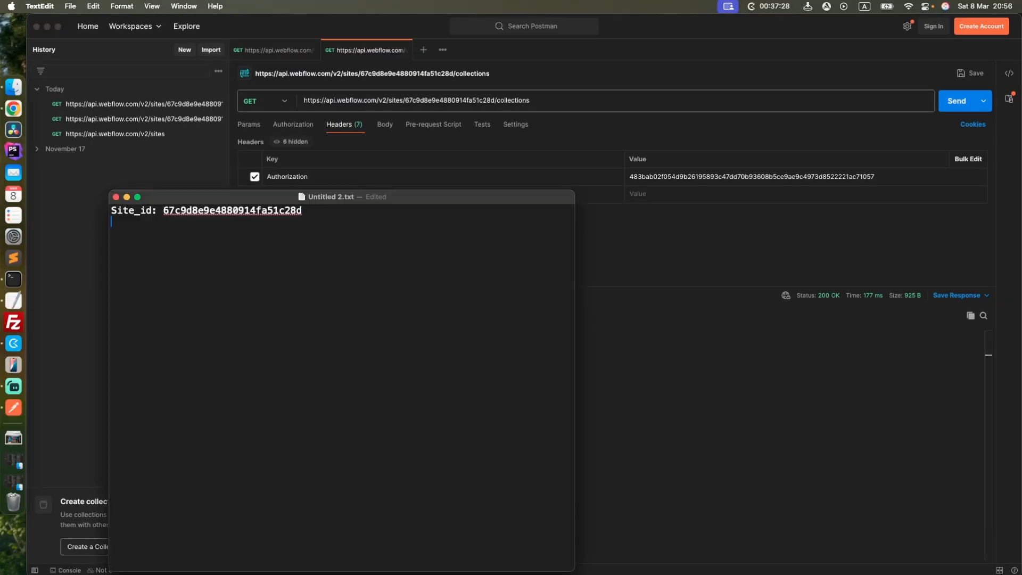
{"action": "left_click_drag", "start_coordinate": [223, 199], "coordinate": [590, 160]}
{"action": "type", "text": "Apartments:"}
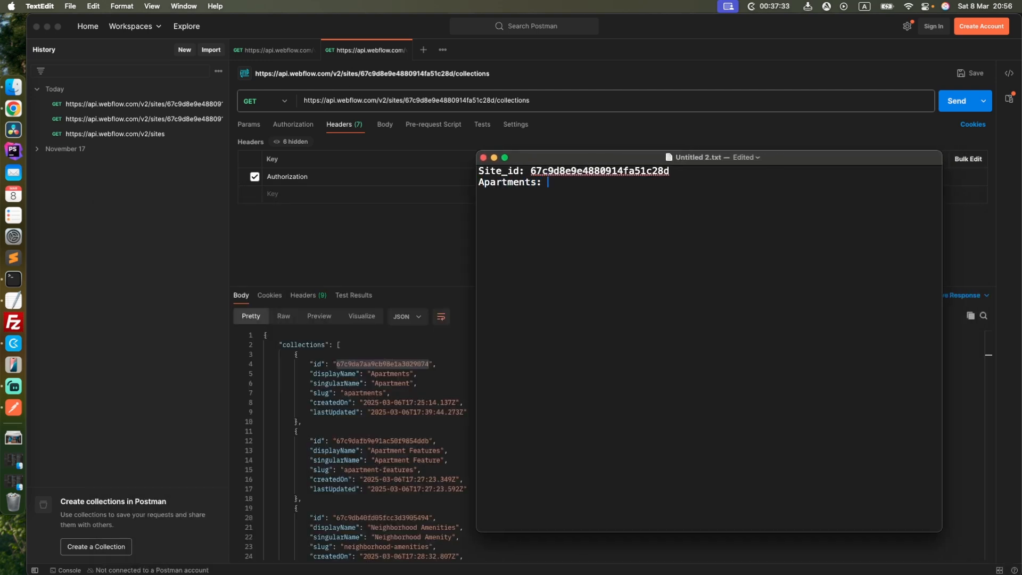
{"action": "key", "text": "super+v"}
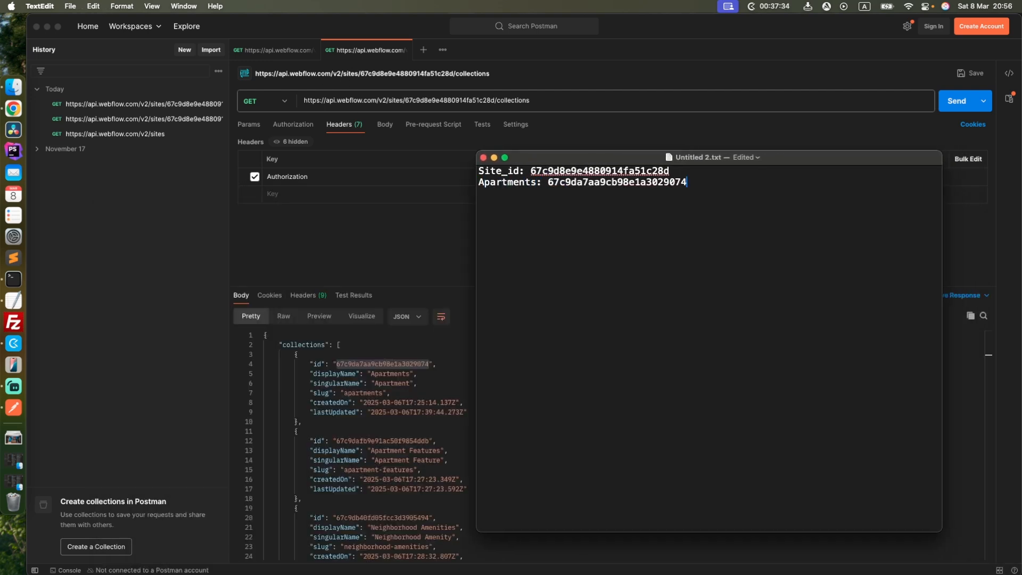
Step: Copy the Apartment Features collection's id and paste it on a new line labelled "Apartment Features:" in the text note
{"action": "left_click", "coordinate": [386, 443]}
{"action": "double_click", "coordinate": [385, 441]}
{"action": "key", "text": "super+c"}
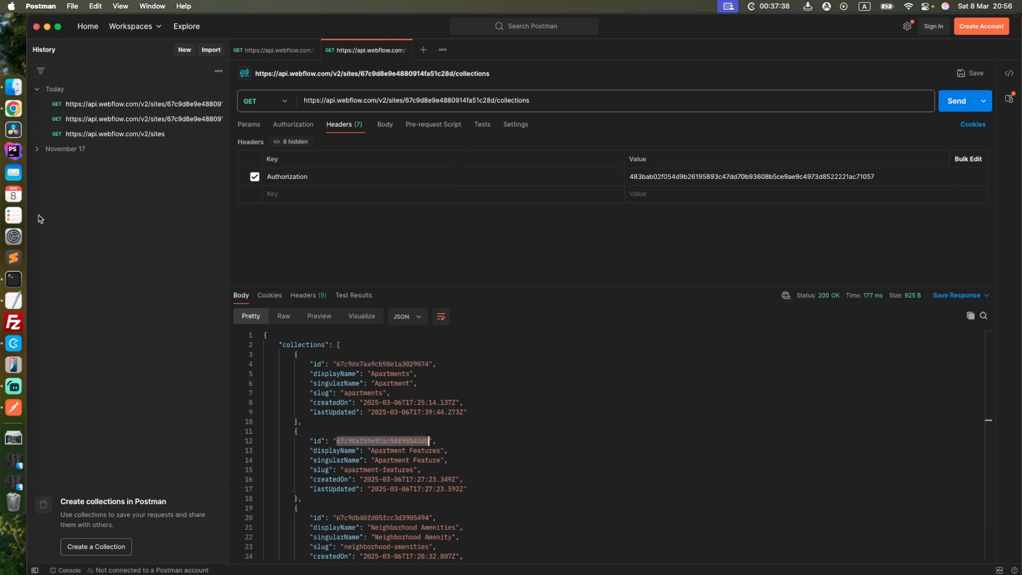
{"action": "left_click", "coordinate": [4, 302]}
{"action": "key", "text": "Return"}
{"action": "type", "text": "Apartment Features:"}
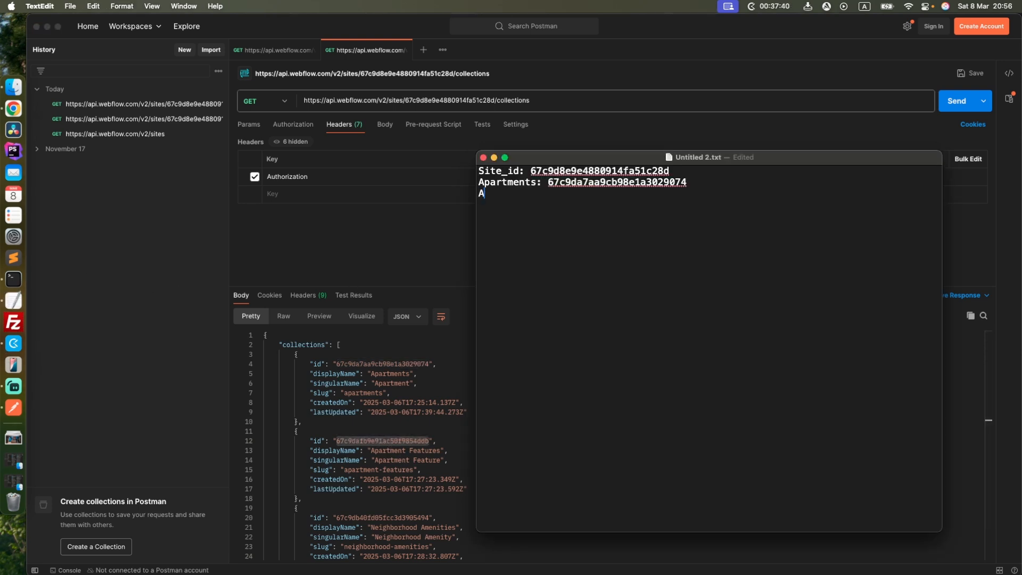
{"action": "key", "text": "super+v"}
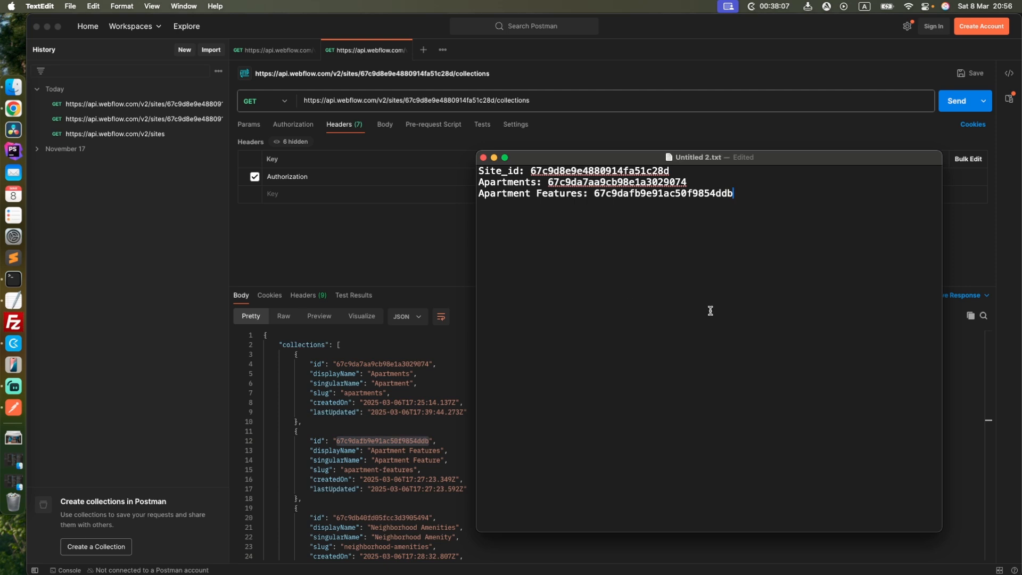
Step: Quit Postman, switch to the Cloudflare site in Chrome and log in with the account's prefilled credentials
{"action": "left_click", "coordinate": [196, 335]}
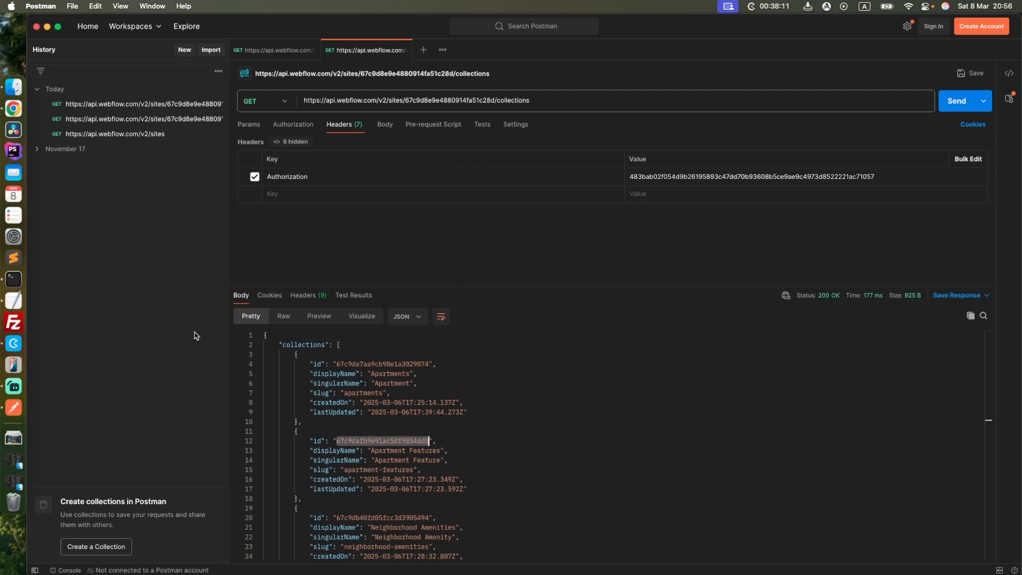
{"action": "key", "text": "super+q"}
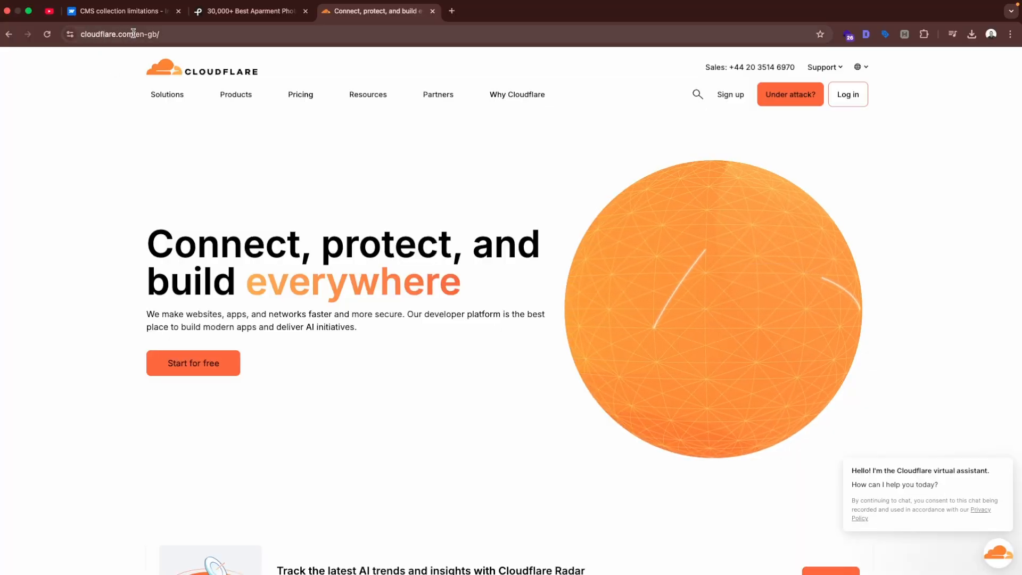
{"action": "left_click", "coordinate": [844, 96]}
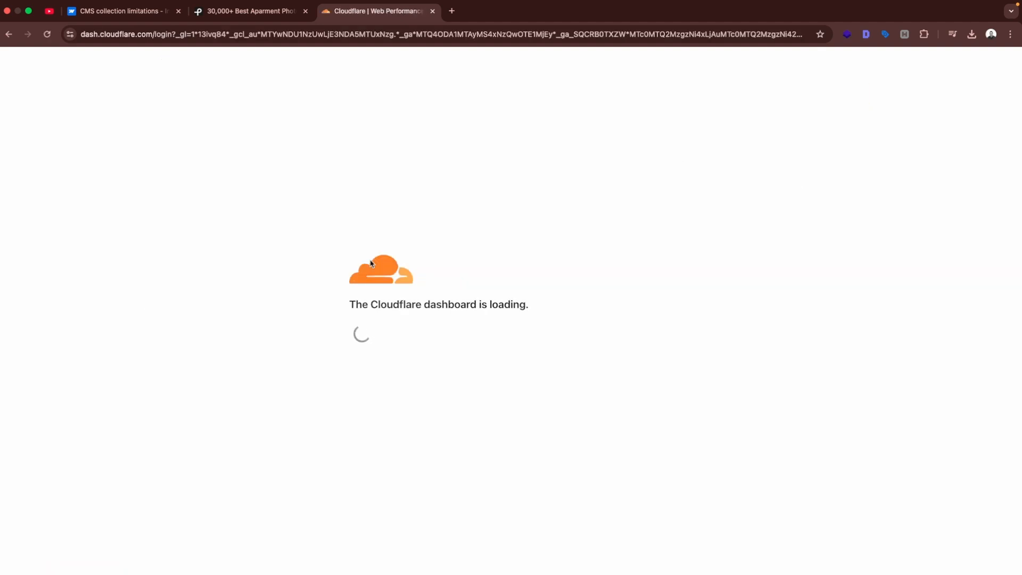
{"action": "left_click", "coordinate": [410, 404]}
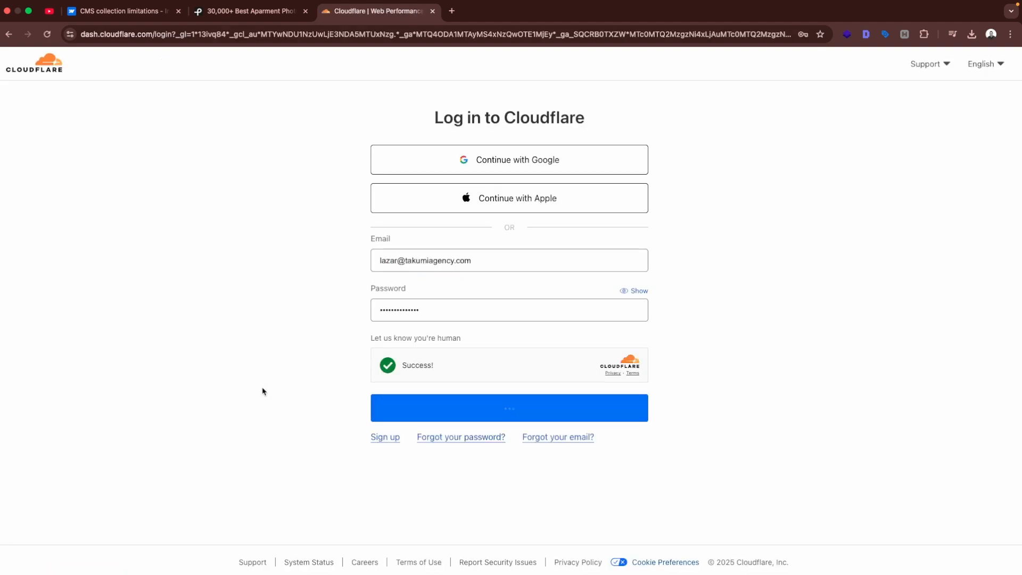
Step: Create a new application under Workers & Pages from the "Hello World" Worker template and deploy it
{"action": "scroll", "coordinate": [61, 399], "scroll_direction": "down", "scroll_amount": 3}
{"action": "left_click", "coordinate": [51, 316]}
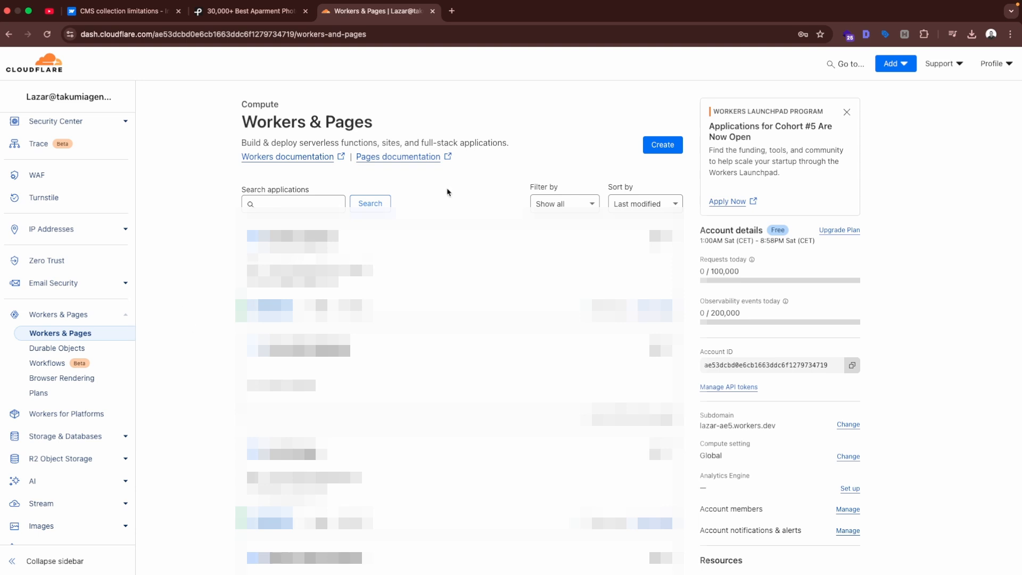
{"action": "left_click", "coordinate": [660, 146]}
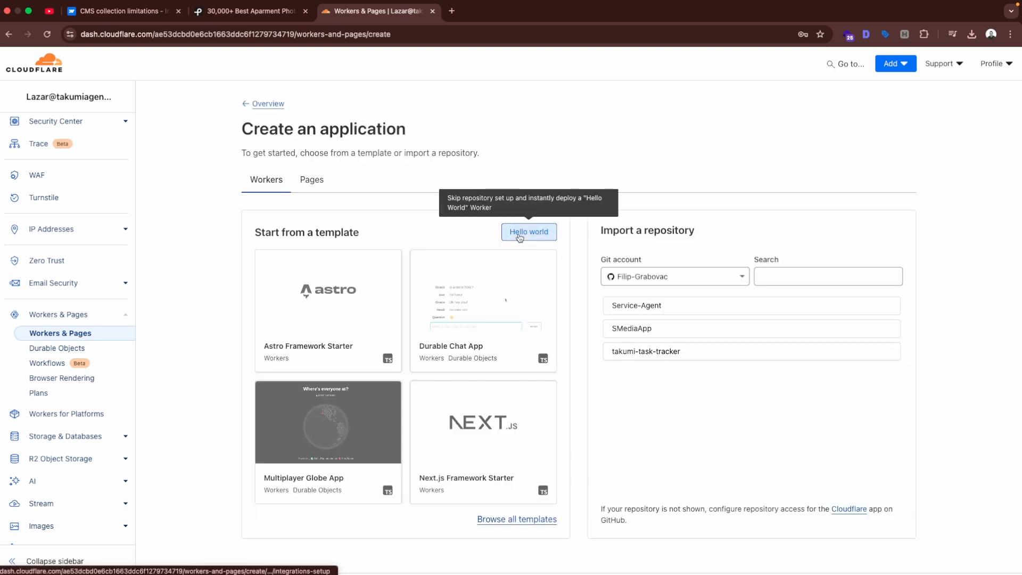
{"action": "left_click", "coordinate": [519, 237]}
{"action": "left_click", "coordinate": [888, 502]}
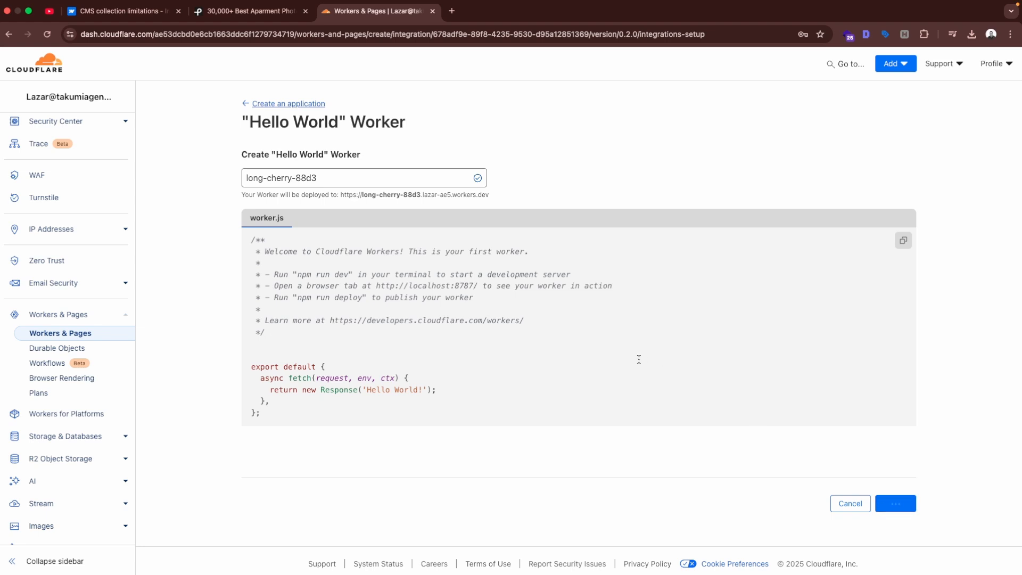
Step: Open the deployed Worker's preview address in a new tab and examine its output
{"action": "left_click_drag", "start_coordinate": [522, 125], "coordinate": [364, 124]}
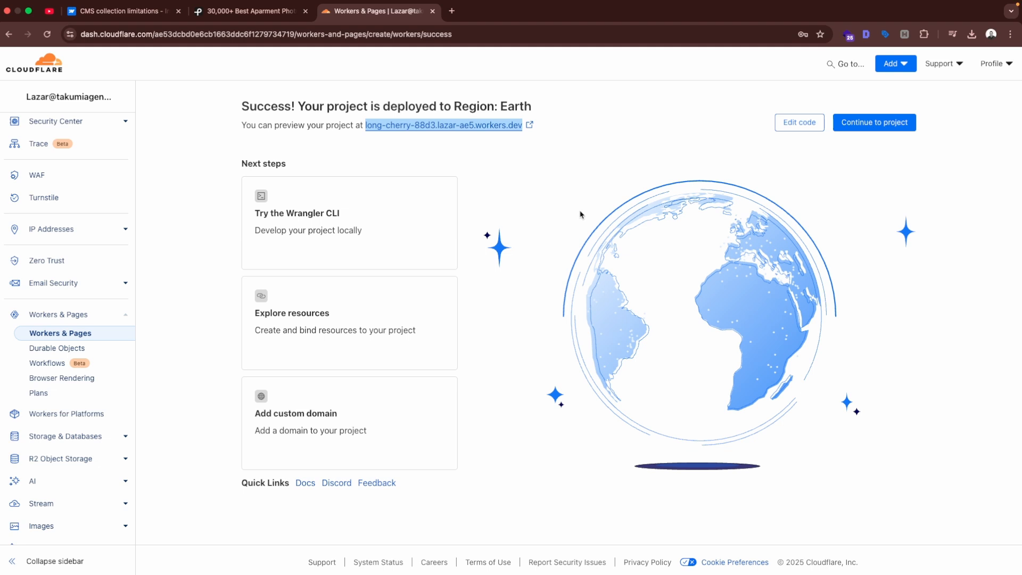
{"action": "left_click", "coordinate": [529, 126]}
{"action": "left_click_drag", "start_coordinate": [2, 58], "coordinate": [219, 62]}
Step: Return to the deployment page and open the Install/Update Wrangler documentation for the Wrangler CLI
{"action": "left_click", "coordinate": [349, 16]}
{"action": "left_click", "coordinate": [297, 220]}
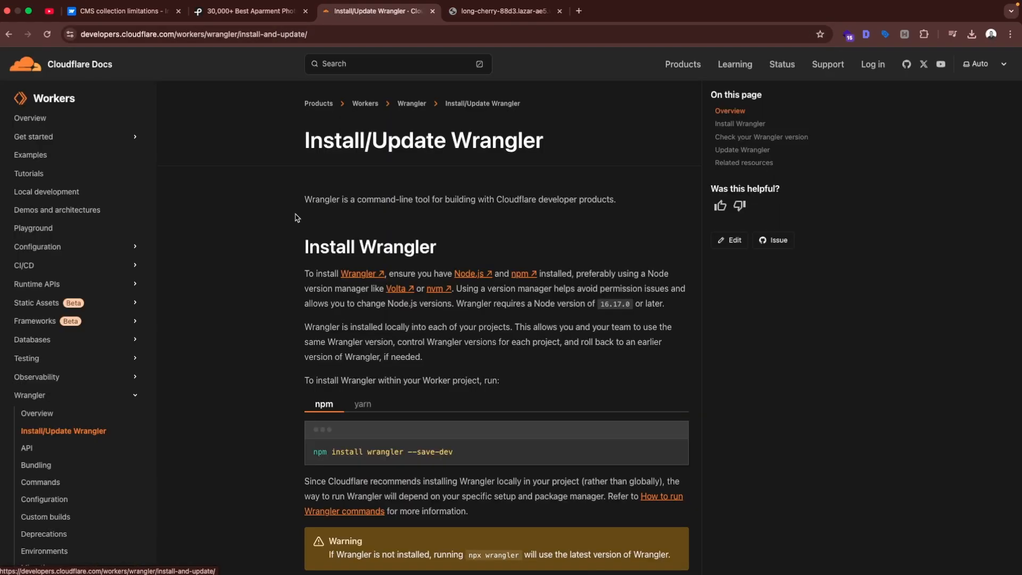
{"action": "double_click", "coordinate": [395, 250]}
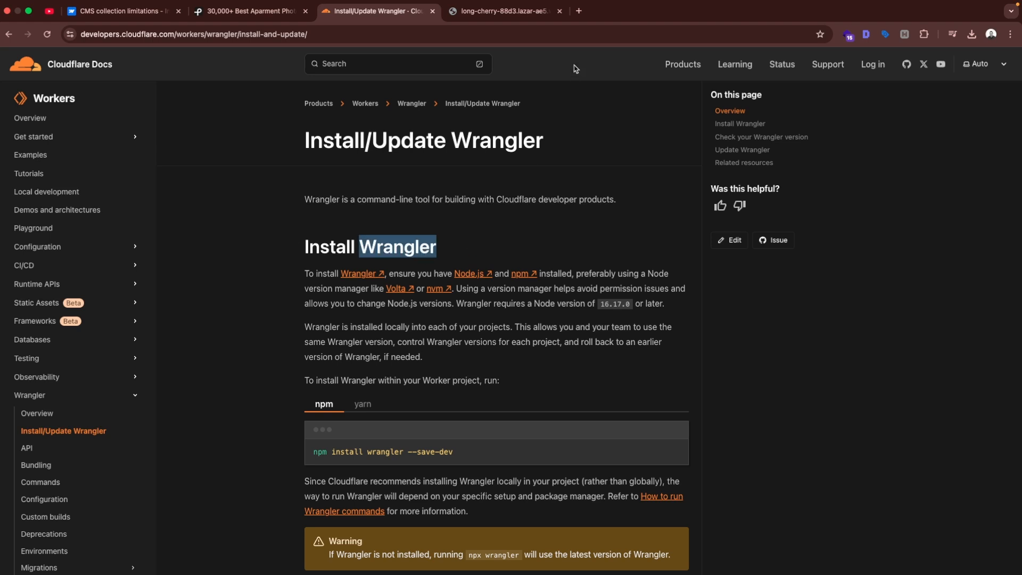
Step: Search the web for "node js" in a new tab and open the Node.js download page
{"action": "key", "text": "super+t"}
{"action": "type", "text": "node js"}
{"action": "key", "text": "Return"}
{"action": "left_click", "coordinate": [161, 201]}
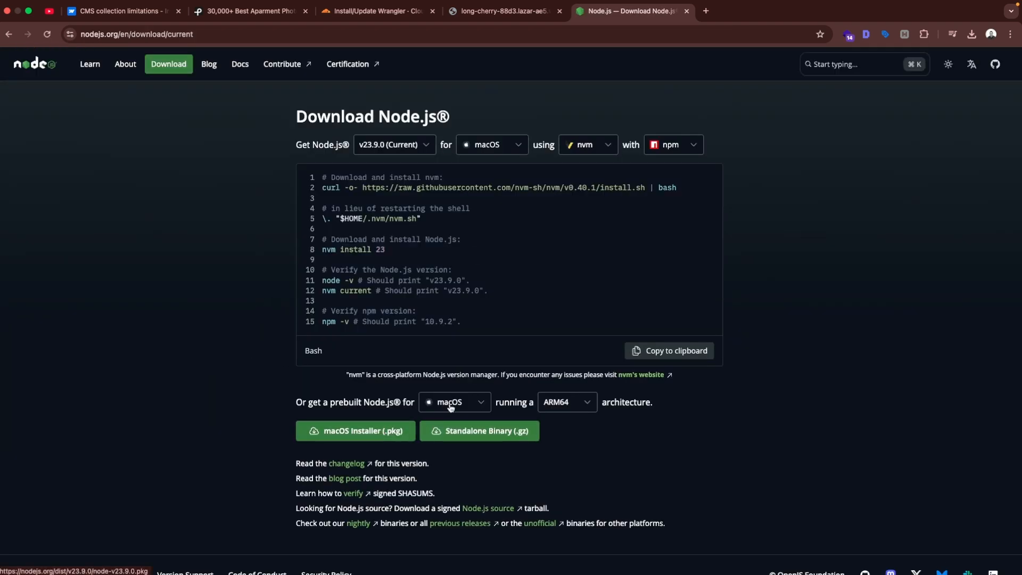
Step: Switch the prebuilt Node.js platform to Windows and back to macOS, and choose the macOS Installer (.pkg)
{"action": "left_click", "coordinate": [489, 408]}
{"action": "left_click", "coordinate": [452, 422]}
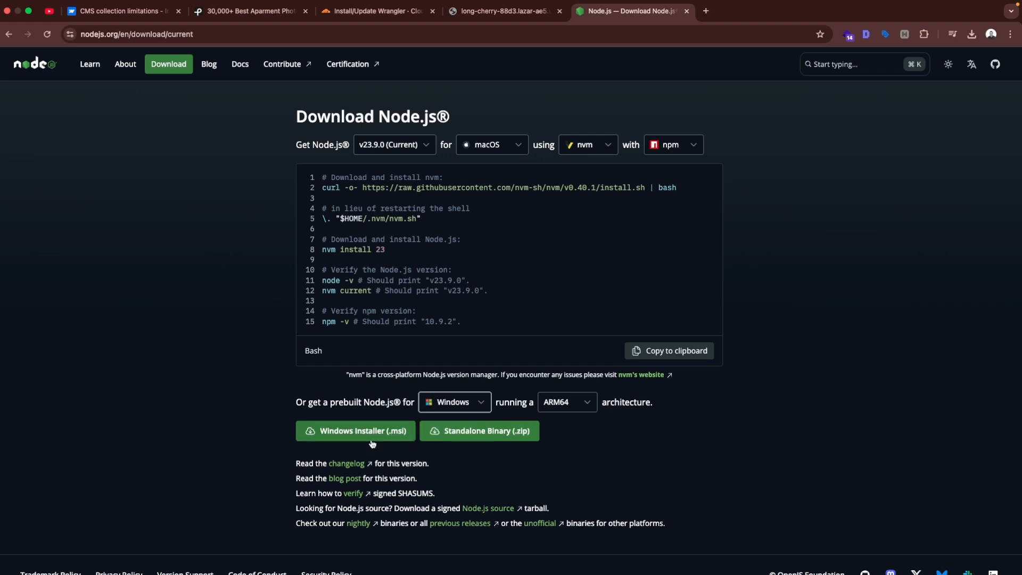
{"action": "left_click", "coordinate": [463, 404]}
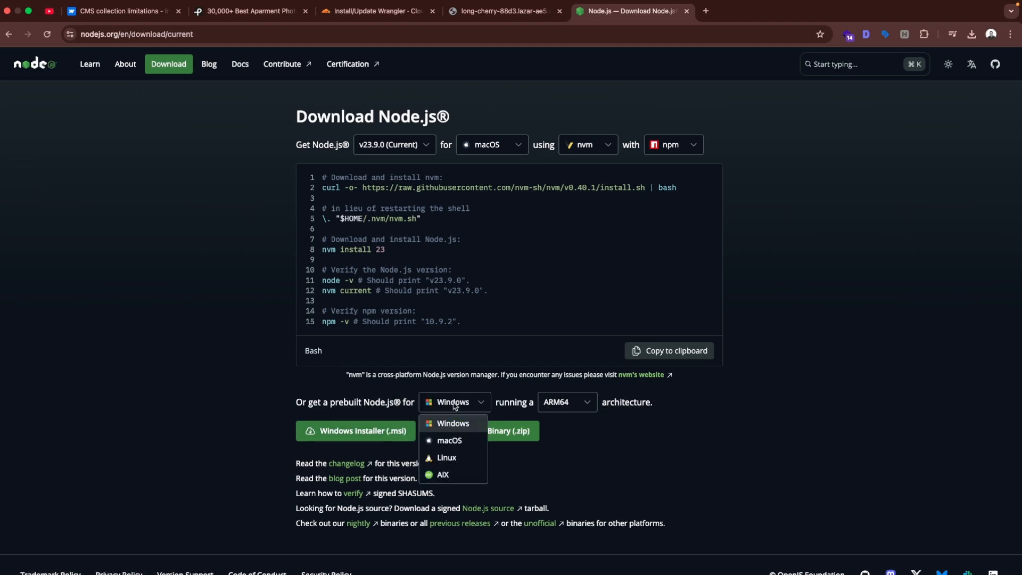
{"action": "left_click", "coordinate": [451, 438]}
{"action": "left_click", "coordinate": [378, 431]}
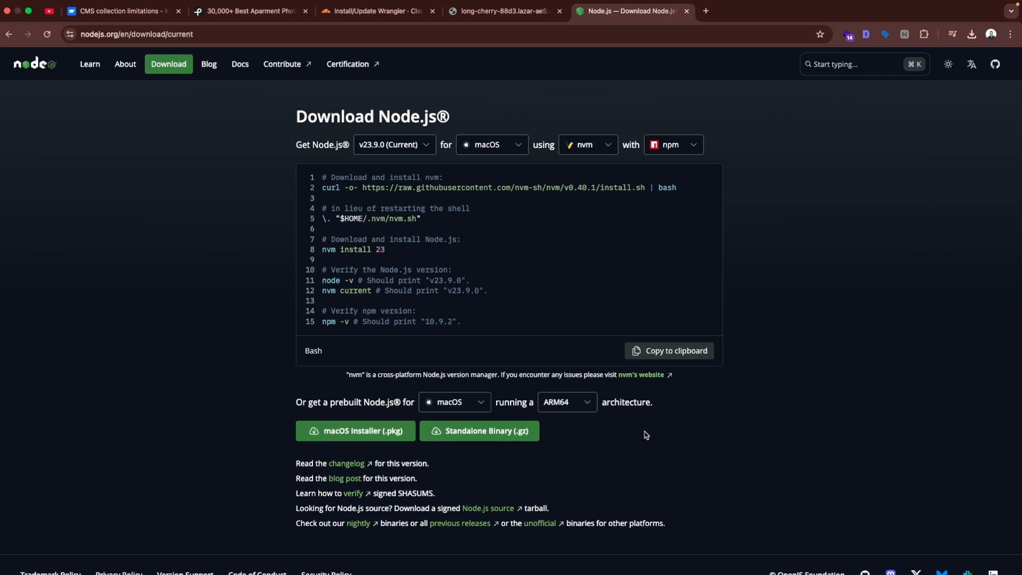
Step: Switch to Terminal and check the installed Node.js version with node -v
{"action": "key", "text": "super+Tab"}
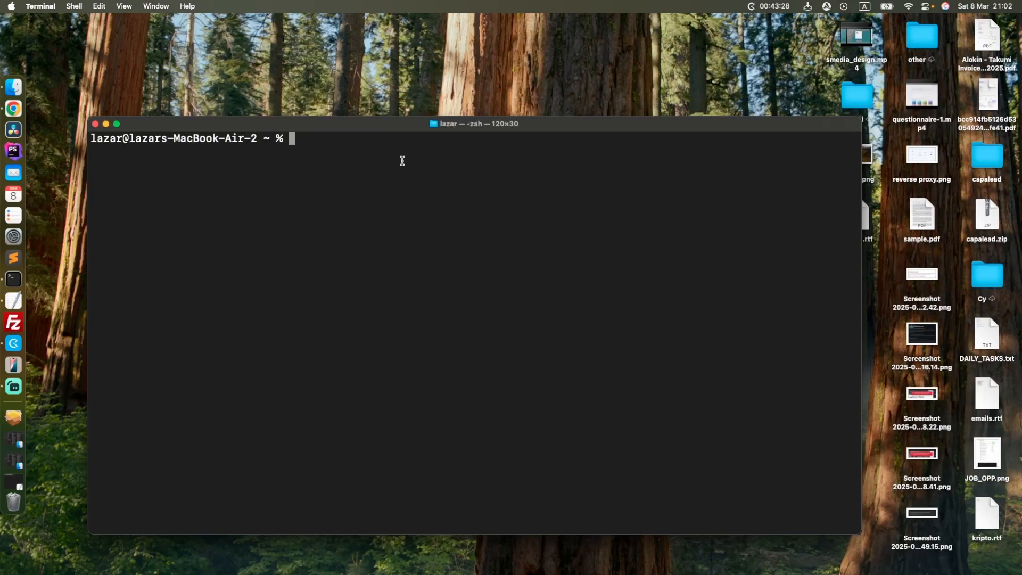
{"action": "type", "text": "node -v"}
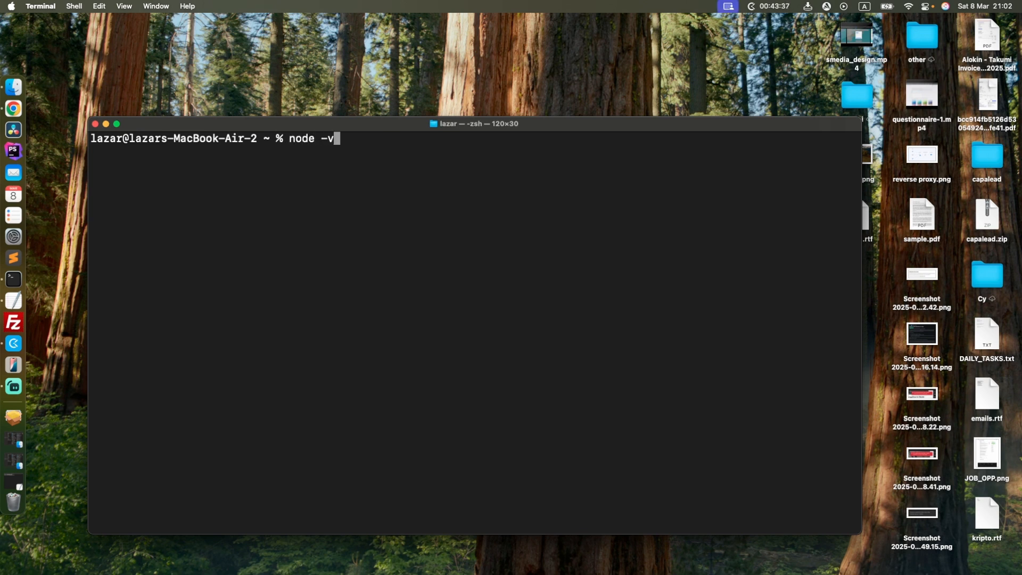
{"action": "key", "text": "Return"}
{"action": "triple_click", "coordinate": [112, 152]}
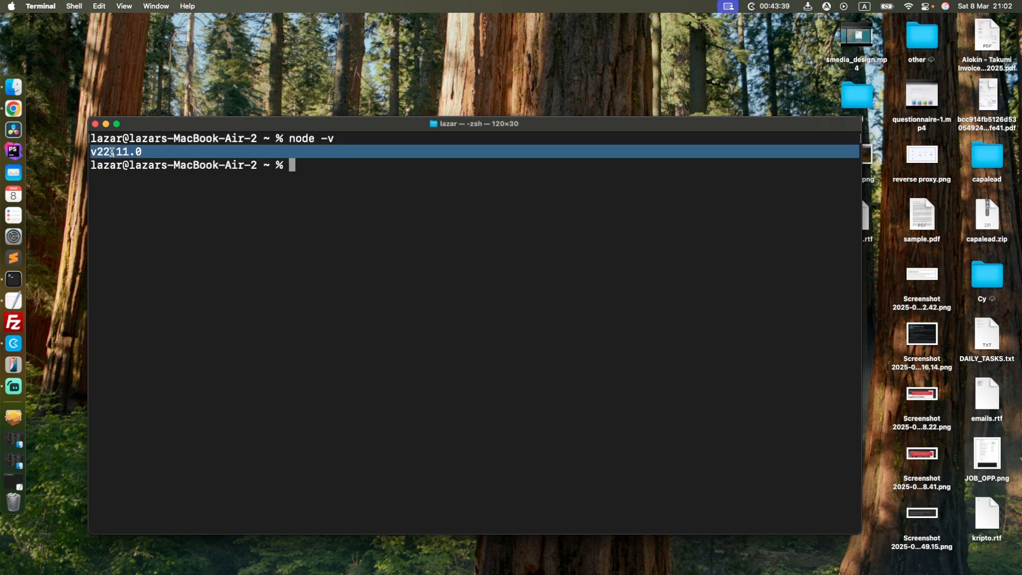
{"action": "left_click", "coordinate": [167, 153]}
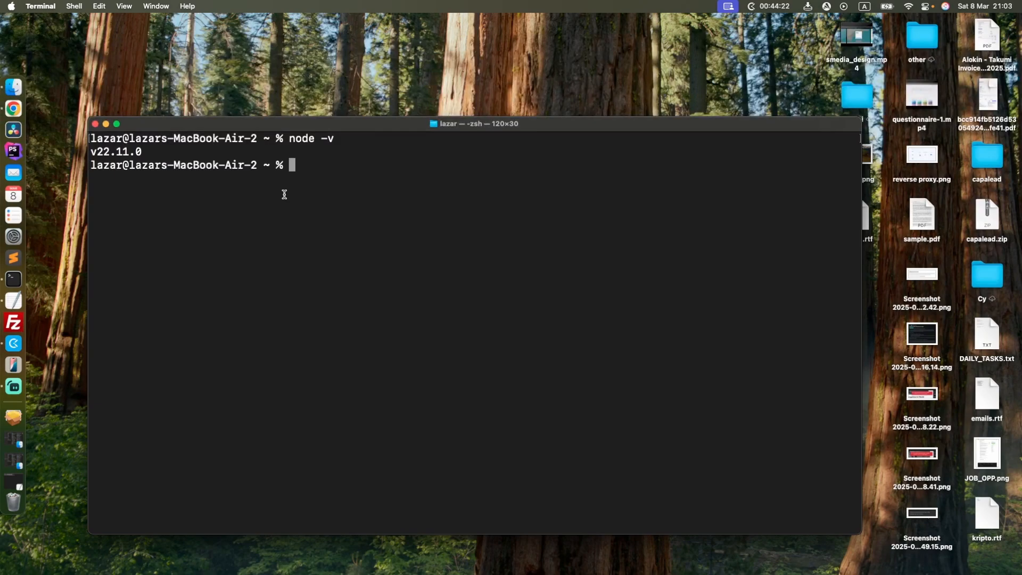
Step: Copy the command npm install wrangler --save-dev from the Wrangler documentation and run it in Terminal
{"action": "key", "text": "super+Tab"}
{"action": "left_click", "coordinate": [381, 12]}
{"action": "scroll", "coordinate": [323, 269], "scroll_direction": "down", "scroll_amount": 5}
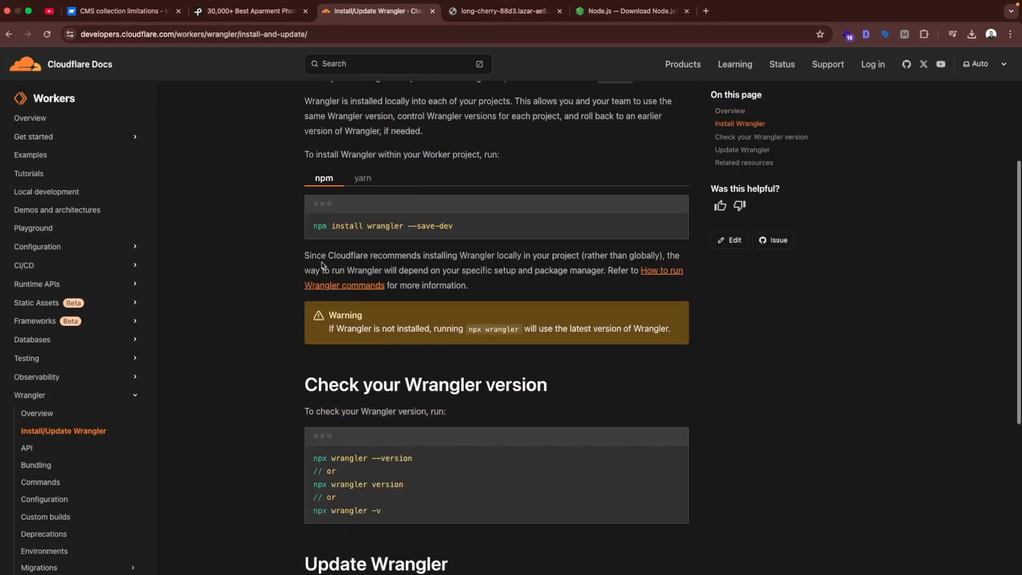
{"action": "left_click_drag", "start_coordinate": [313, 225], "coordinate": [447, 227]}
{"action": "right_click", "coordinate": [446, 228]}
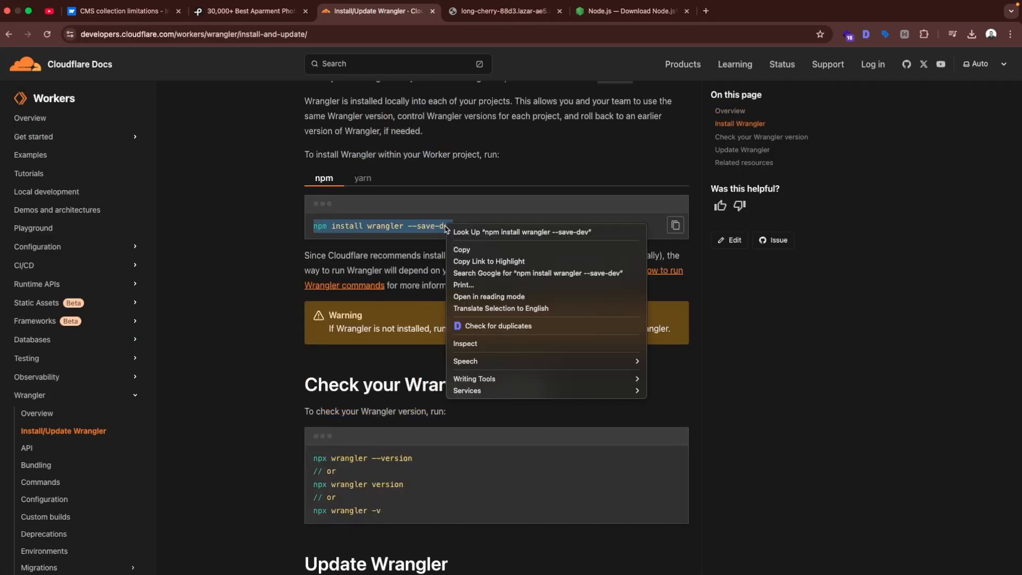
{"action": "left_click", "coordinate": [461, 249]}
{"action": "key", "text": "super+Tab"}
{"action": "right_click", "coordinate": [417, 247]}
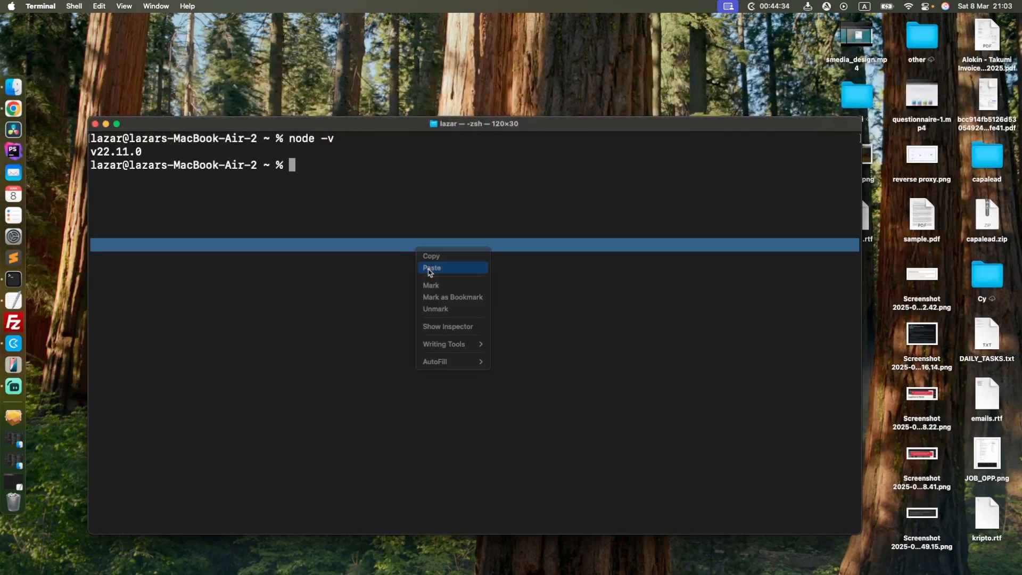
{"action": "left_click", "coordinate": [431, 268]}
{"action": "key", "text": "Return"}
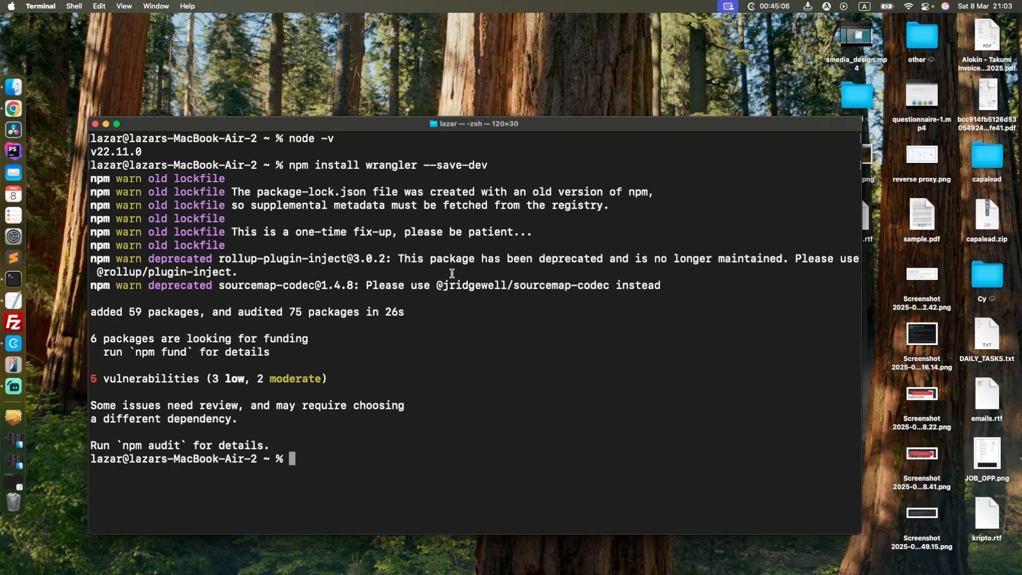
Step: Copy npx wrangler -v from the documentation and run it in Terminal to check the installed Wrangler version
{"action": "key", "text": "super+Tab"}
{"action": "left_click_drag", "start_coordinate": [314, 459], "coordinate": [376, 460]}
{"action": "right_click", "coordinate": [375, 461]}
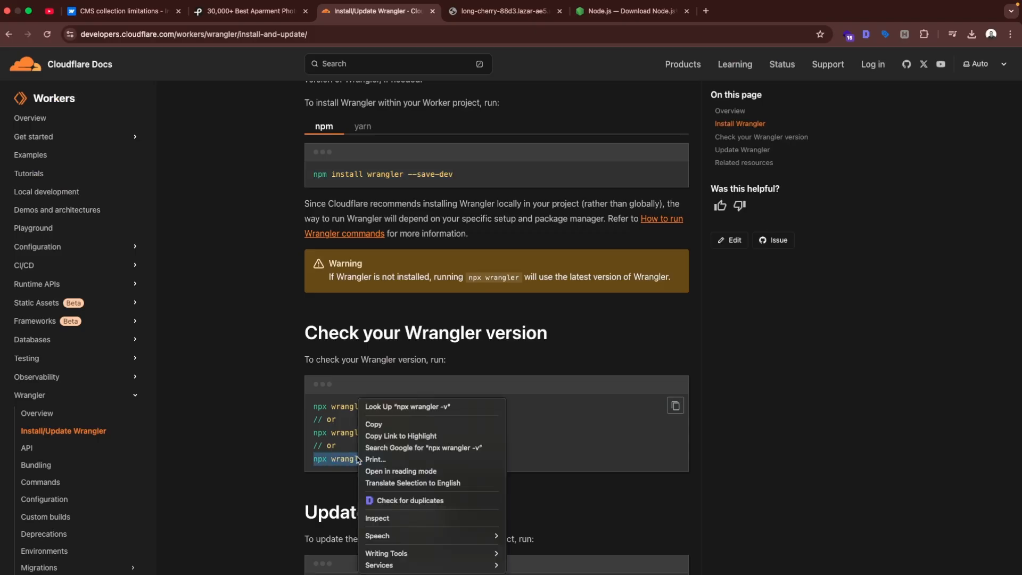
{"action": "left_click", "coordinate": [376, 422]}
{"action": "key", "text": "super+Tab"}
{"action": "right_click", "coordinate": [376, 426]}
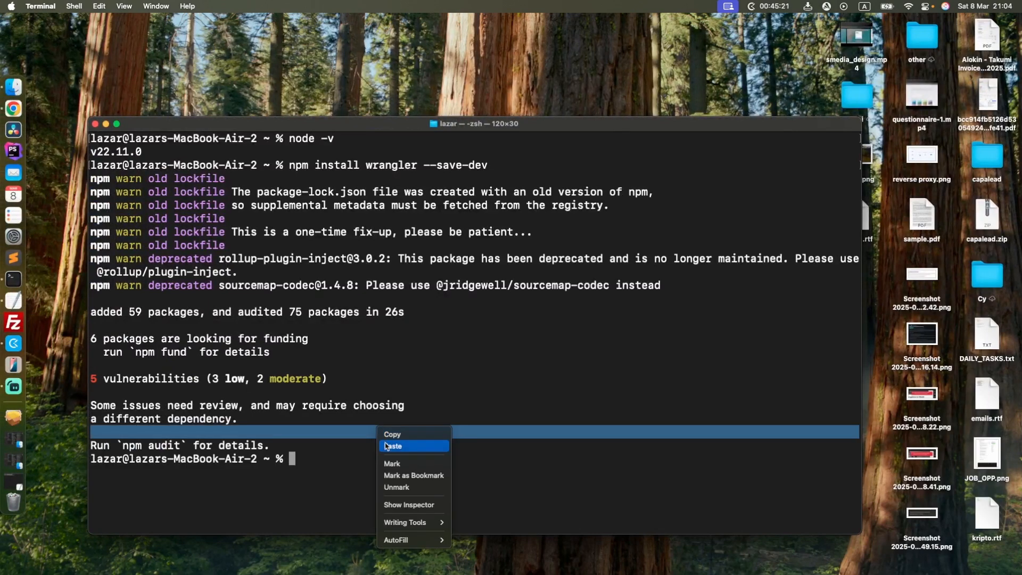
{"action": "left_click", "coordinate": [381, 439]}
{"action": "key", "text": "Return"}
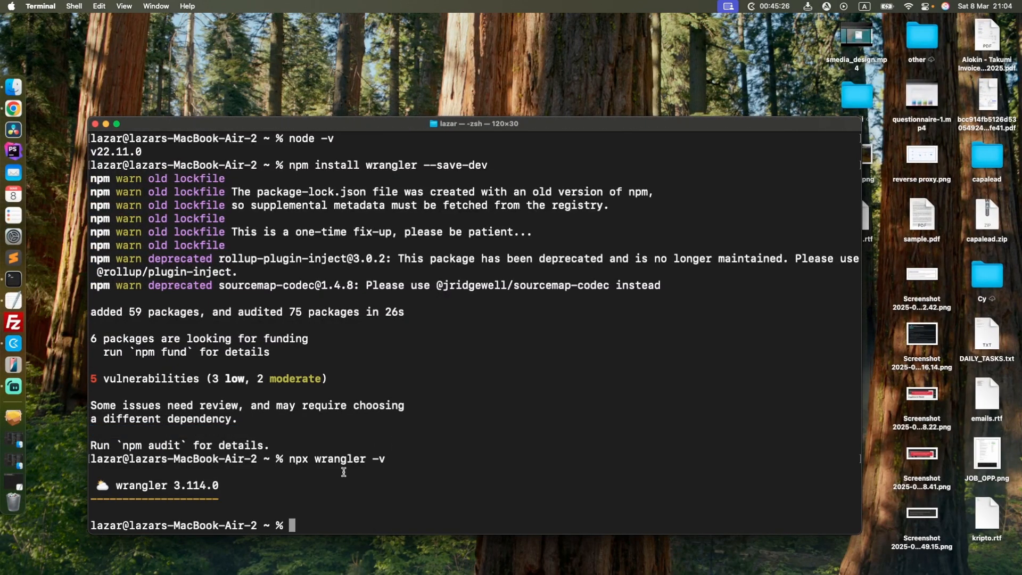
{"action": "triple_click", "coordinate": [234, 487]}
{"action": "left_click", "coordinate": [378, 253]}
Step: Return to the Worker's deployment success page in Chrome, continue to its project page and highlight the Worker's name
{"action": "key", "text": "super+Tab"}
{"action": "left_click", "coordinate": [9, 36]}
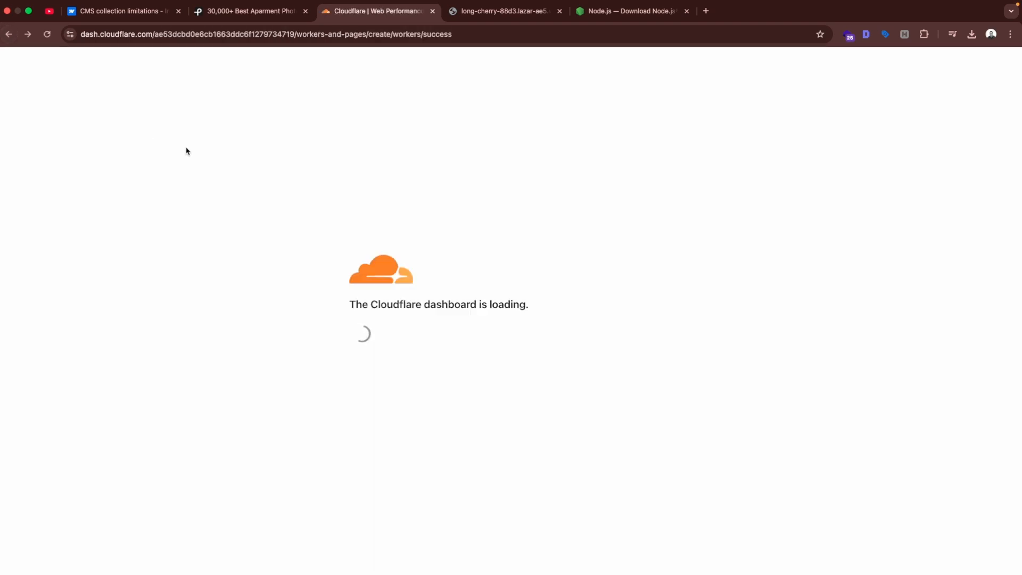
{"action": "left_click", "coordinate": [858, 122]}
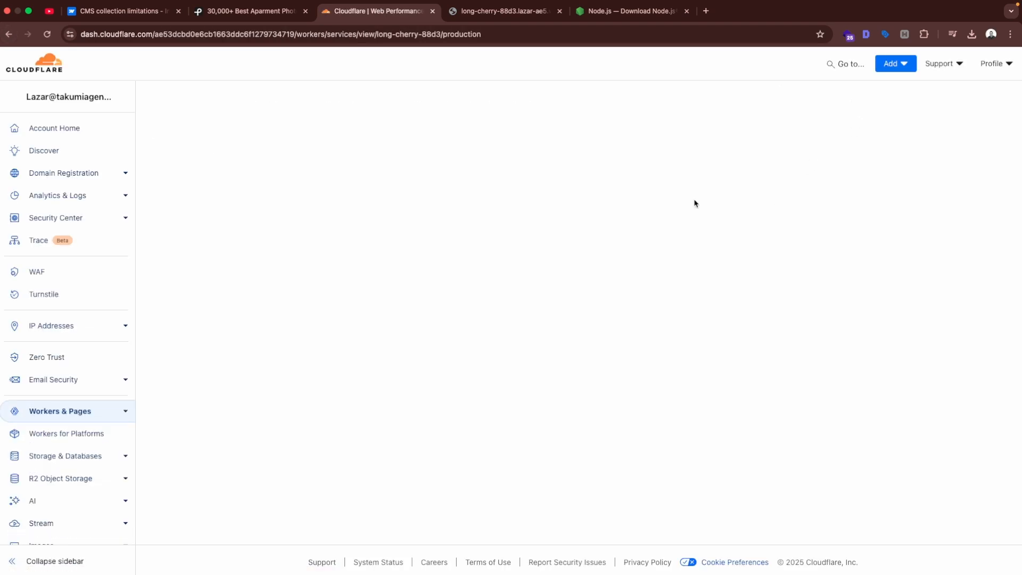
{"action": "left_click_drag", "start_coordinate": [473, 148], "coordinate": [329, 154]}
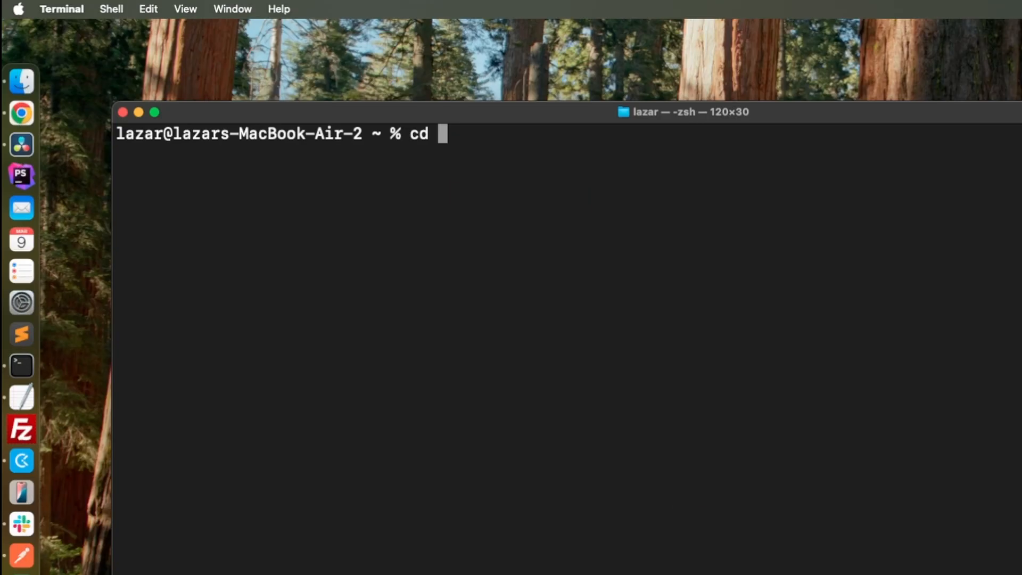
Step: Change the working directory to Desktop in Terminal
{"action": "type", "text": "Des"}
{"action": "key", "text": "Tab"}
{"action": "key", "text": "Return"}
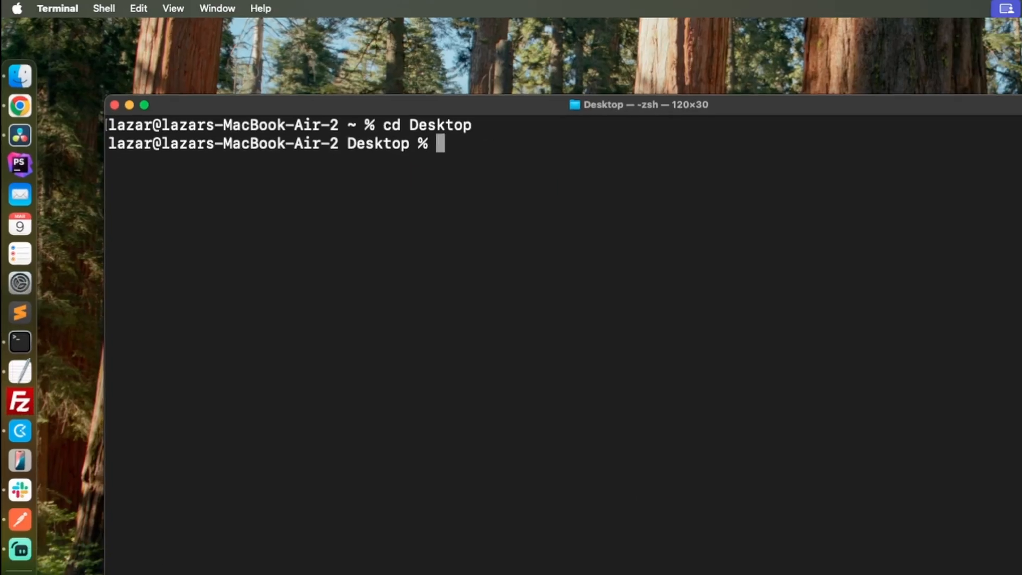
Step: Run npx wrangler login and allow Wrangler to make changes to the Cloudflare account
{"action": "type", "text": "npx wrangler login"}
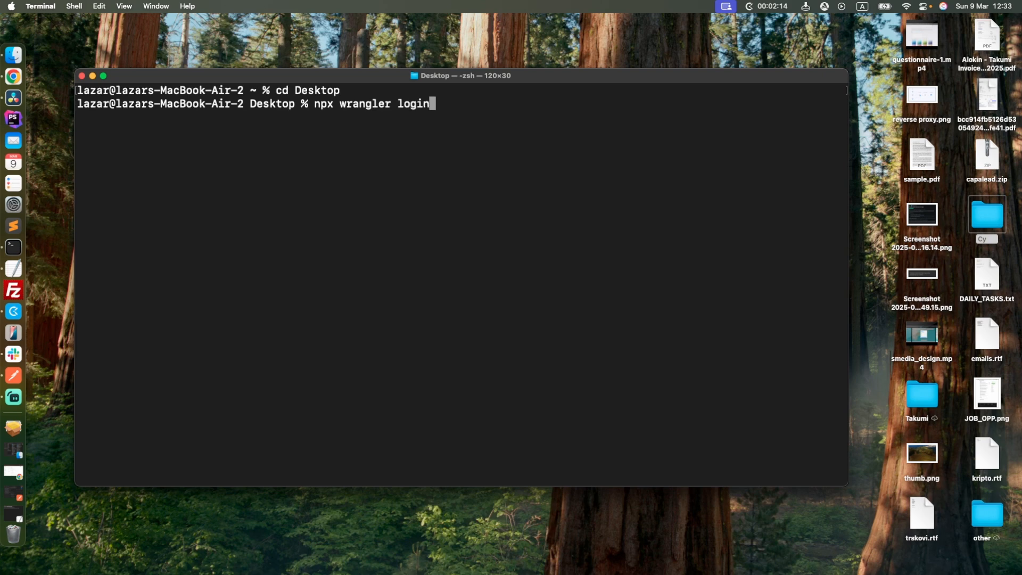
{"action": "key", "text": "Return"}
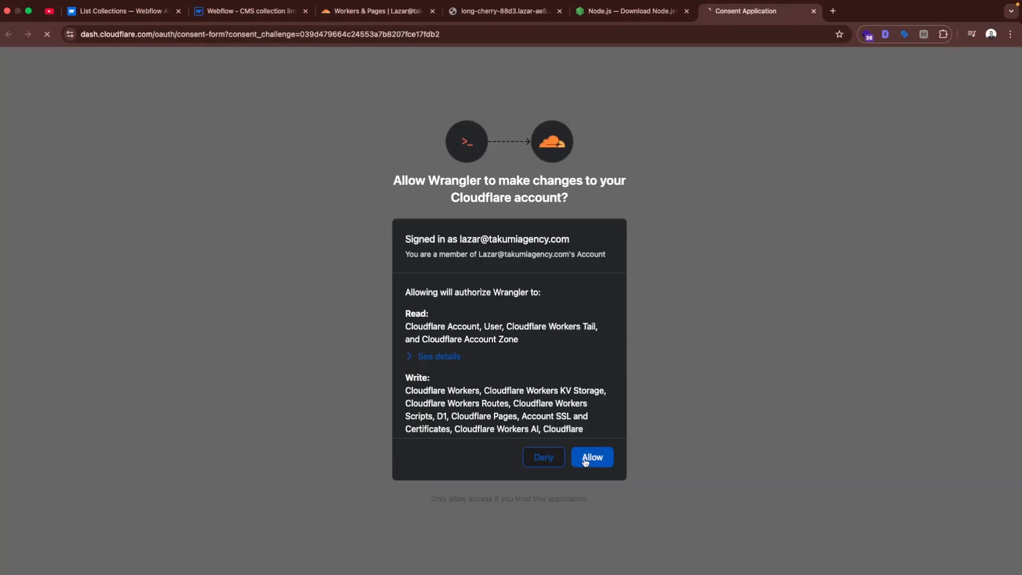
{"action": "left_click", "coordinate": [604, 452]}
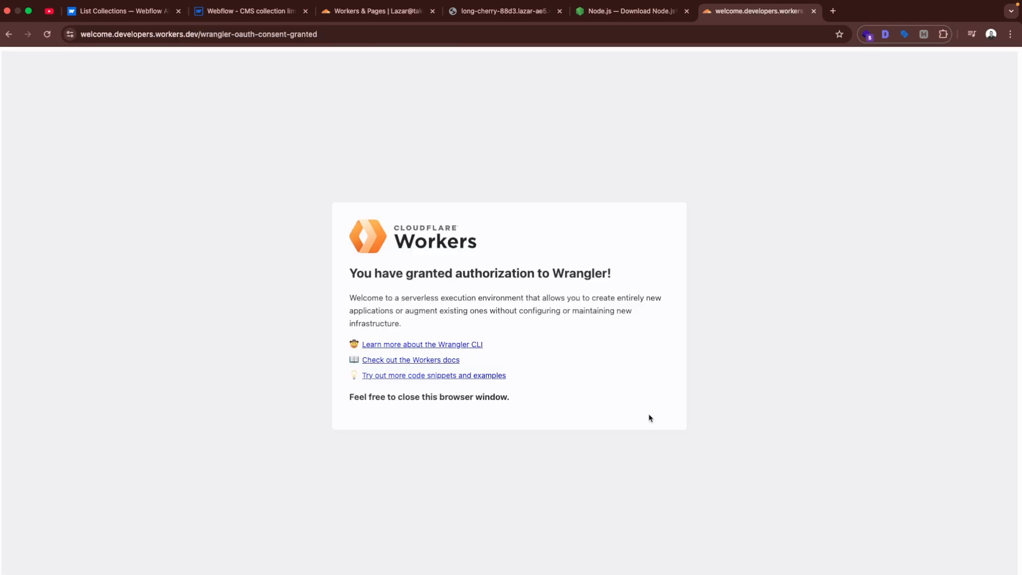
Step: Run npx wrangler init --from-dash with the Worker name long-cherry-88d3 copied from its Cloudflare page, declining git version control
{"action": "key", "text": "super+Tab"}
{"action": "type", "text": "npx wrangler init --from-dash"}
{"action": "key", "text": "super+Tab"}
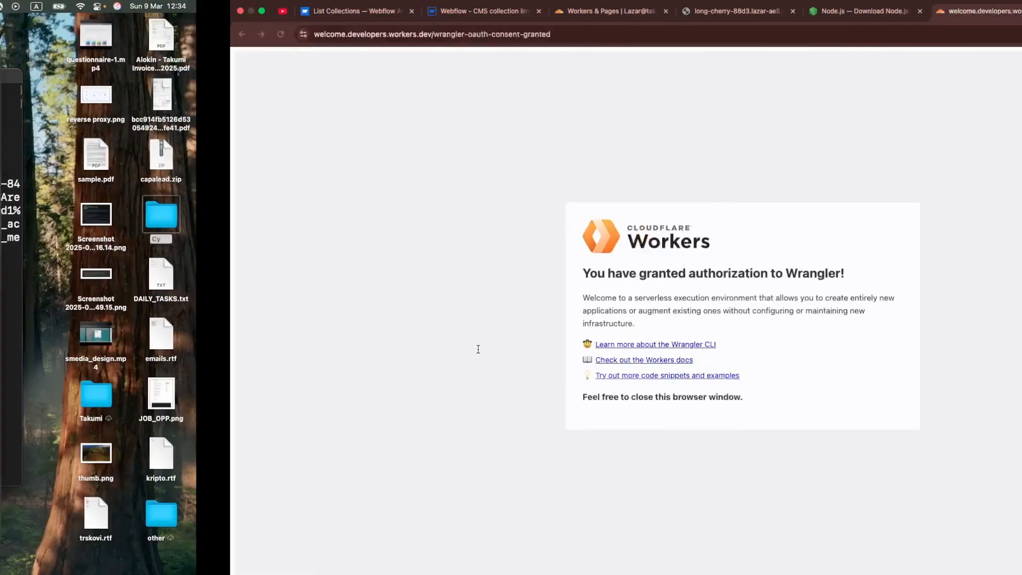
{"action": "left_click", "coordinate": [814, 11]}
{"action": "left_click", "coordinate": [358, 18]}
{"action": "left_click_drag", "start_coordinate": [292, 97], "coordinate": [218, 96]}
{"action": "key", "text": "super+Tab"}
{"action": "right_click", "coordinate": [628, 295]}
{"action": "left_click", "coordinate": [642, 315]}
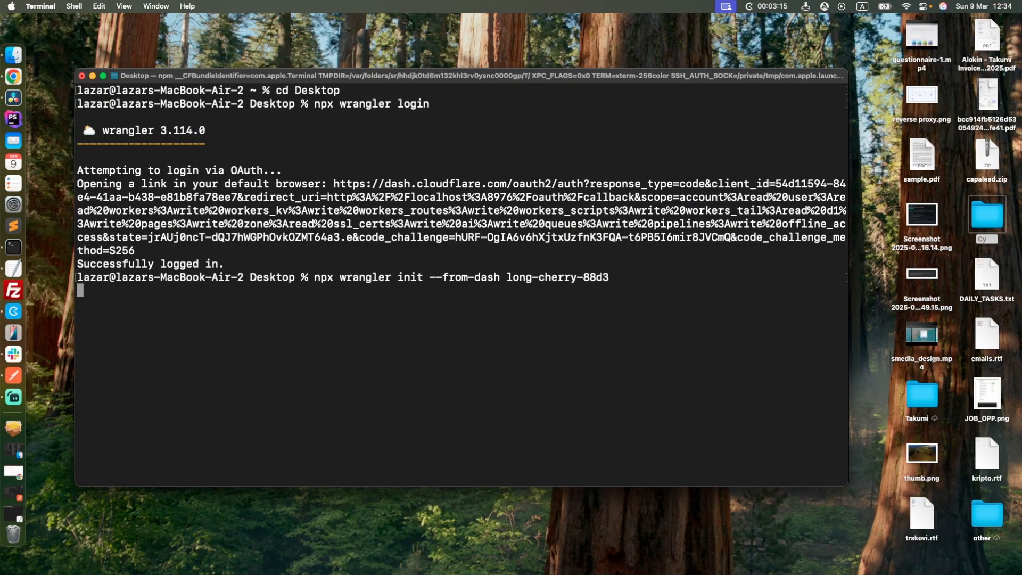
{"action": "key", "text": "Return"}
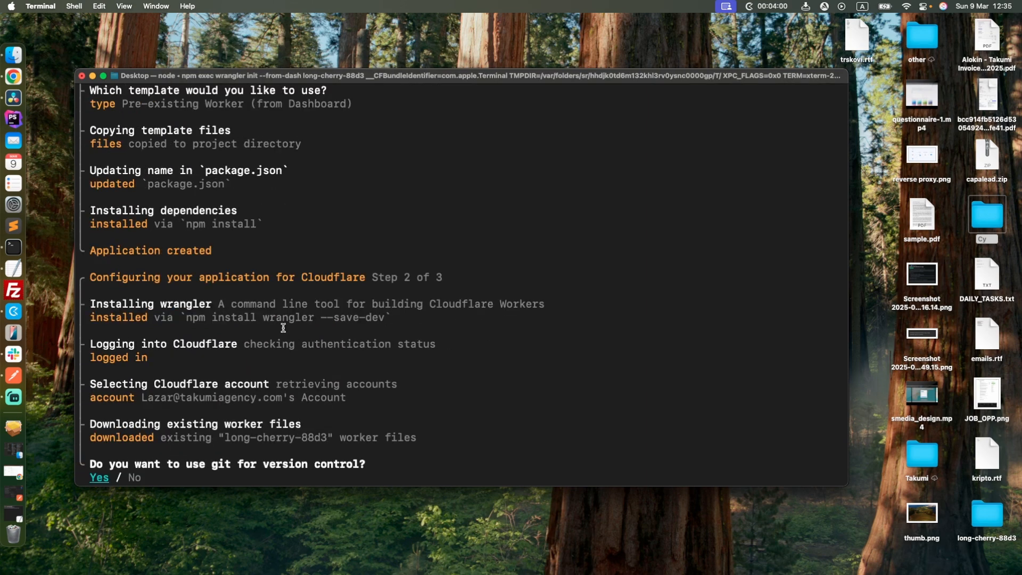
{"action": "key", "text": "Right"}
{"action": "key", "text": "Return"}
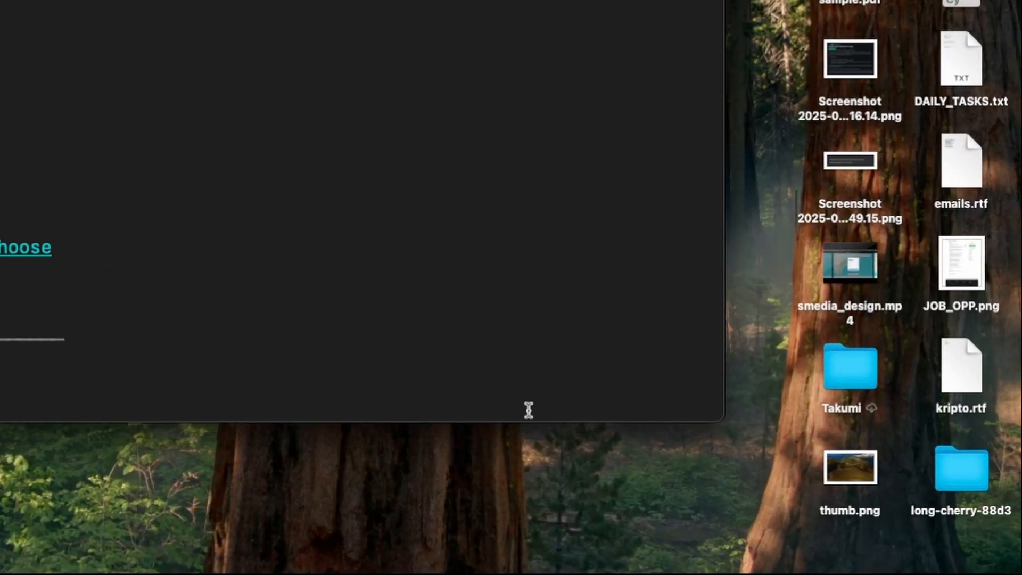
Step: Open the long-cherry-88d3 folder from the desktop, preview worker.js in its src folder, and close the window
{"action": "left_click", "coordinate": [946, 459]}
{"action": "double_click", "coordinate": [987, 508]}
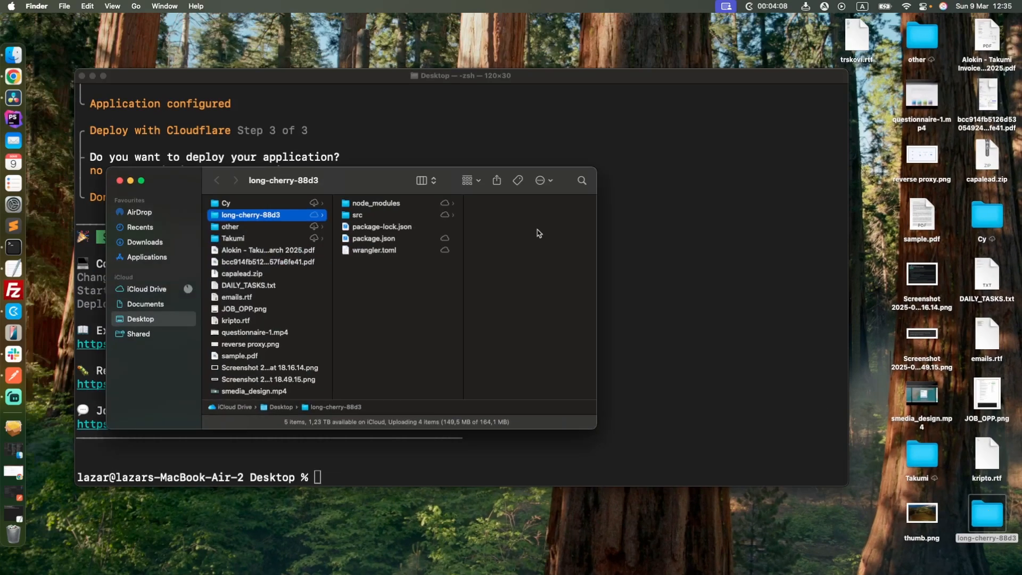
{"action": "left_click", "coordinate": [426, 216]}
{"action": "left_click", "coordinate": [491, 202]}
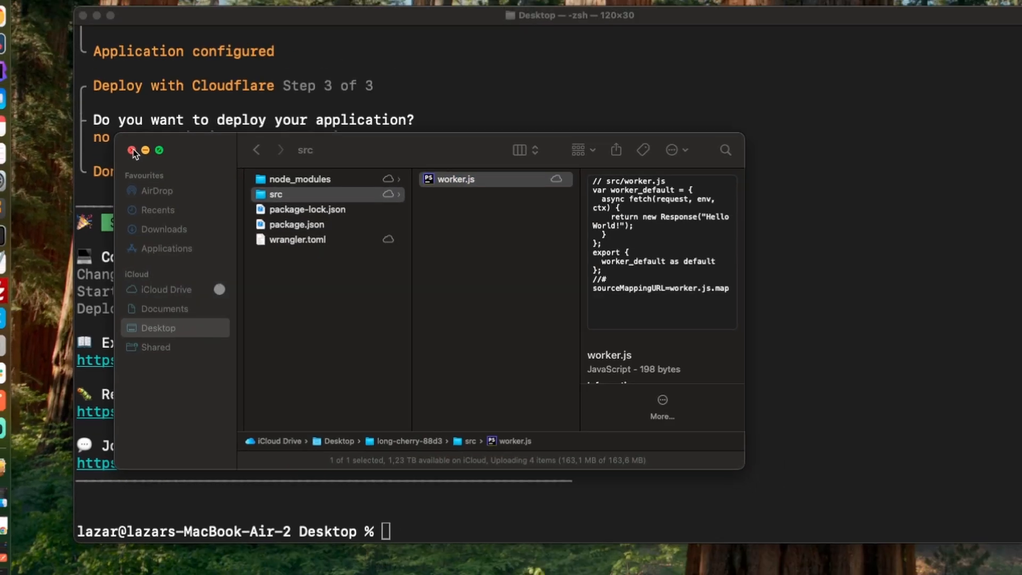
{"action": "key", "text": "super+w"}
{"action": "left_click", "coordinate": [259, 213]}
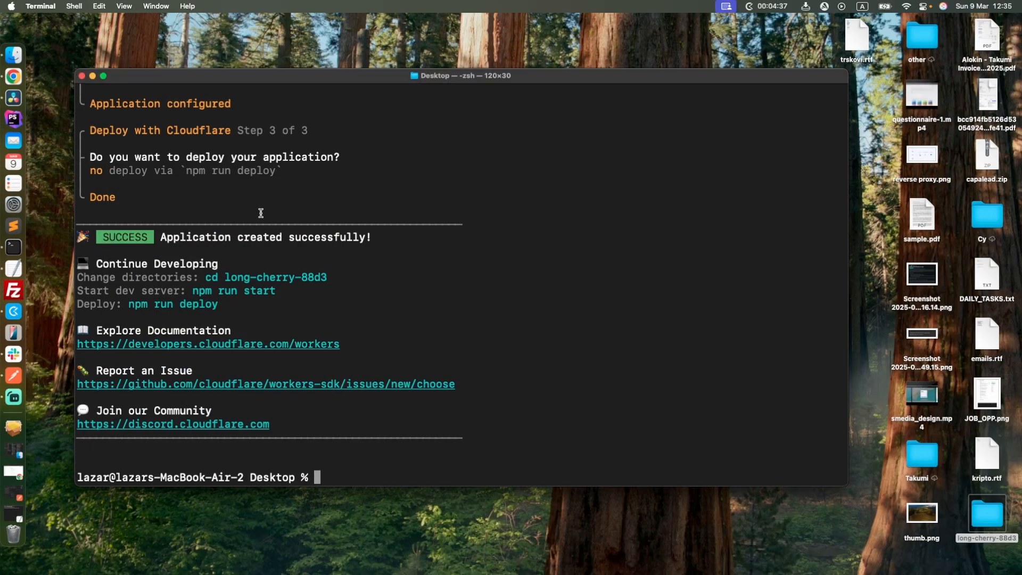
Step: Change into the long-cherry-88d3 directory in Terminal and list all its files with ls -al
{"action": "type", "text": "cd long"}
{"action": "key", "text": "Tab"}
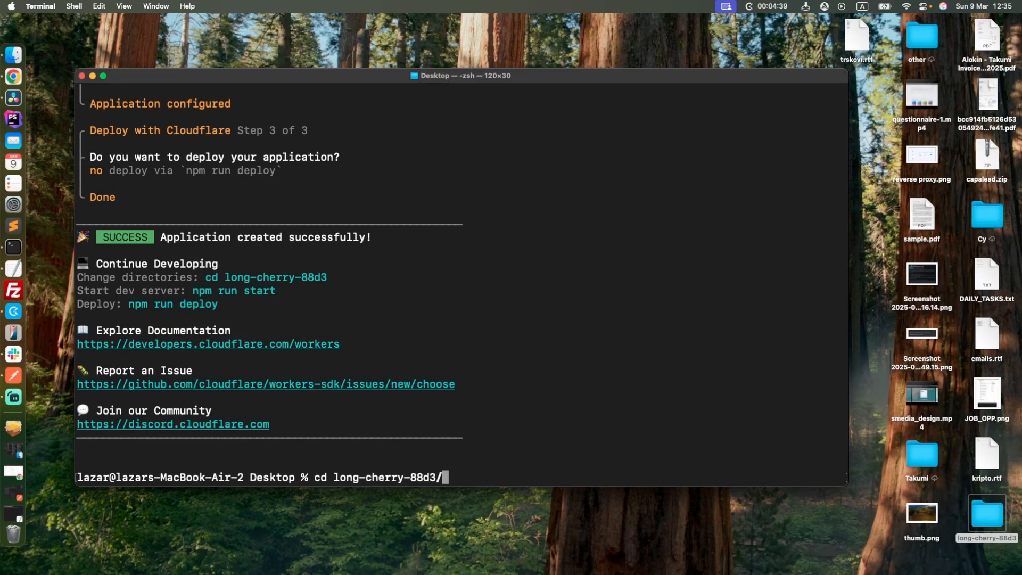
{"action": "key", "text": "Return"}
{"action": "type", "text": "ls -al"}
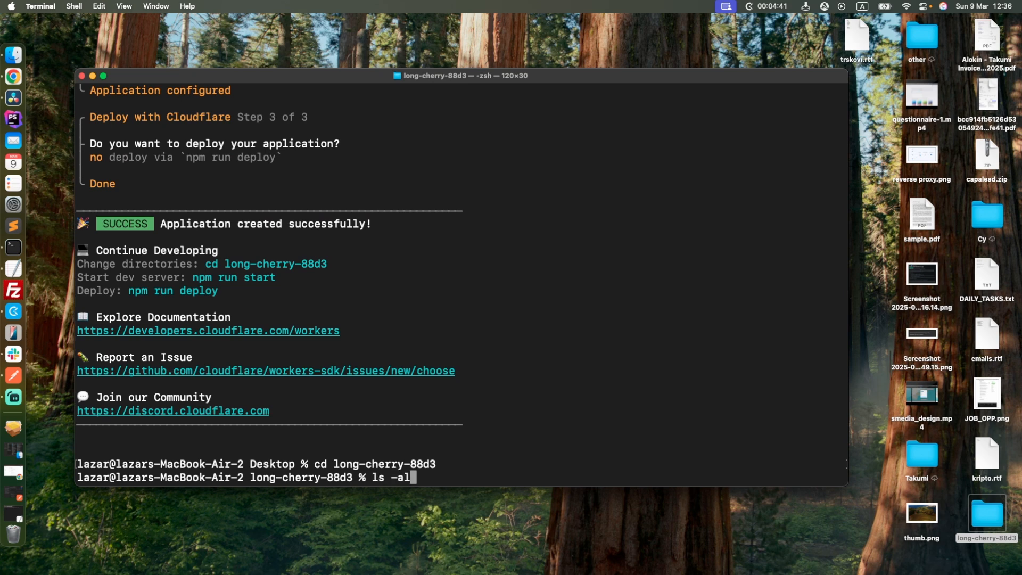
{"action": "key", "text": "Return"}
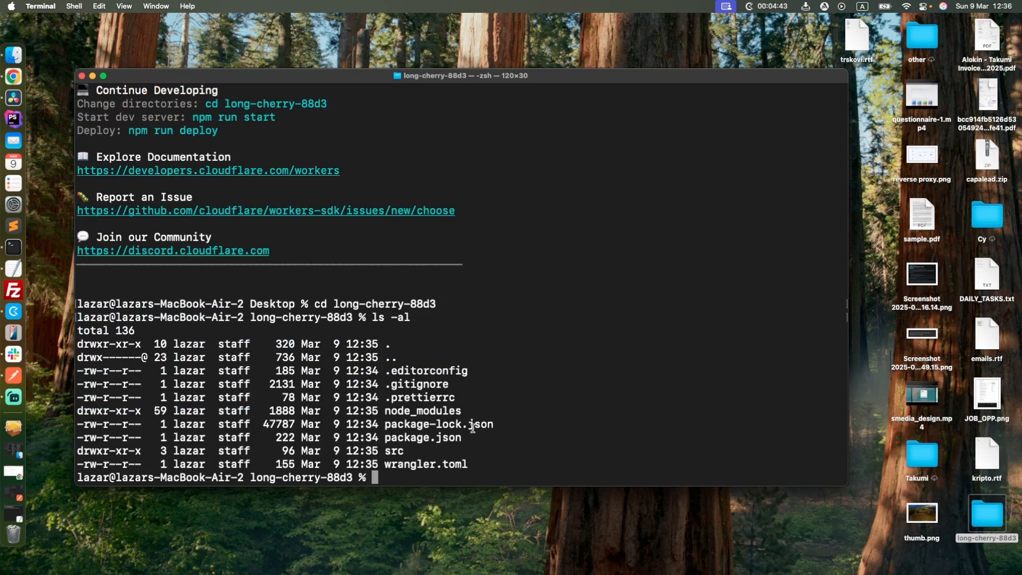
{"action": "left_click_drag", "start_coordinate": [471, 464], "coordinate": [71, 363]}
{"action": "left_click", "coordinate": [388, 393]}
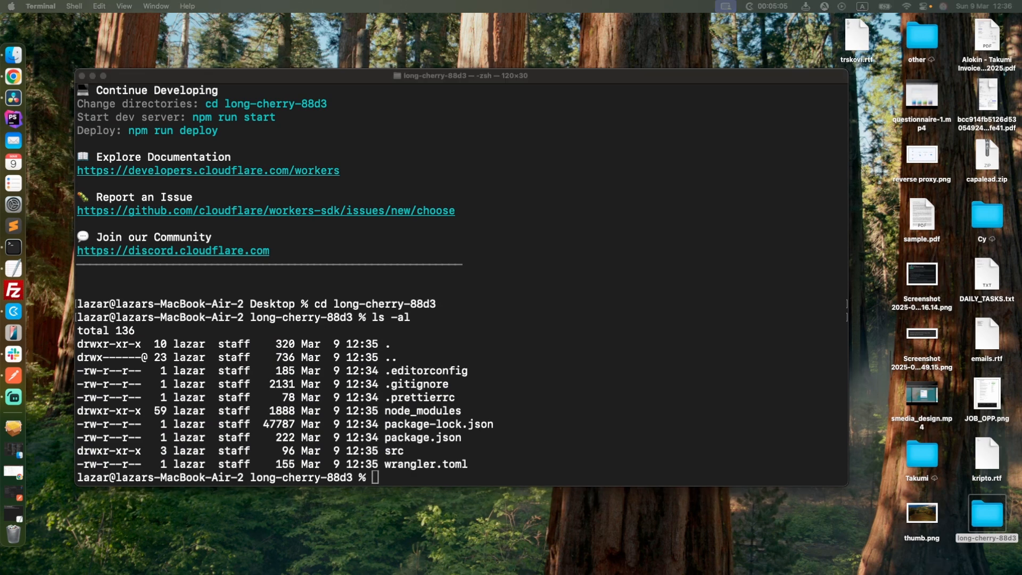
{"action": "left_click", "coordinate": [510, 448]}
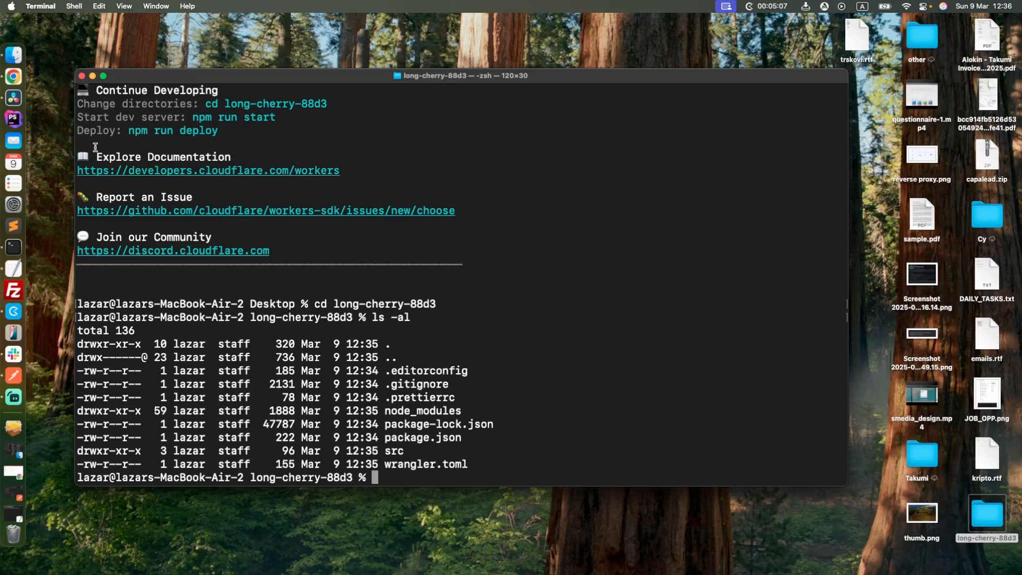
Step: Switch to PhpStorm, open the long-cherry-88d3 project from the Desktop, and open src/worker.js
{"action": "left_click", "coordinate": [16, 120]}
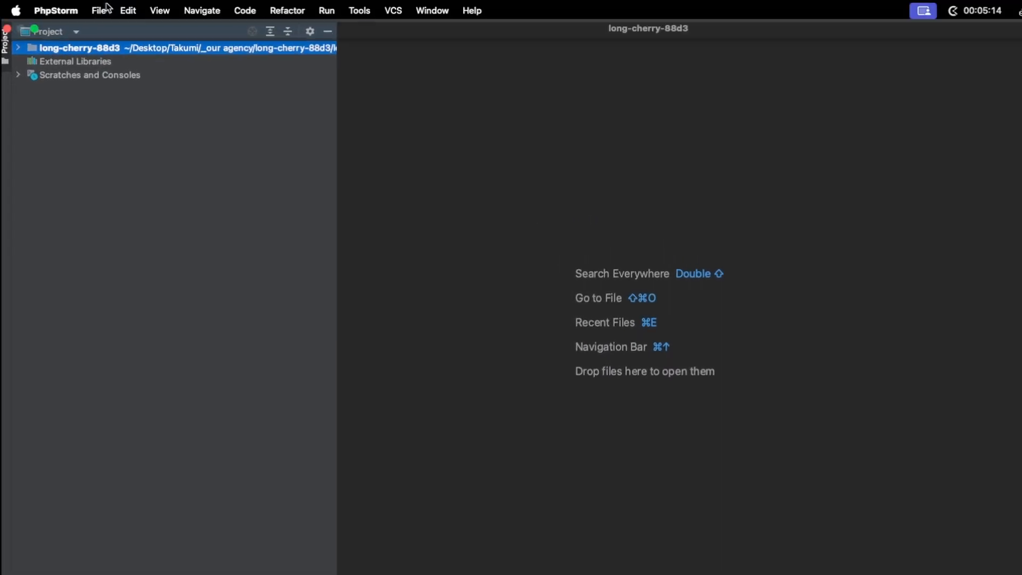
{"action": "left_click", "coordinate": [89, 15]}
{"action": "left_click", "coordinate": [111, 77]}
{"action": "left_click", "coordinate": [894, 404]}
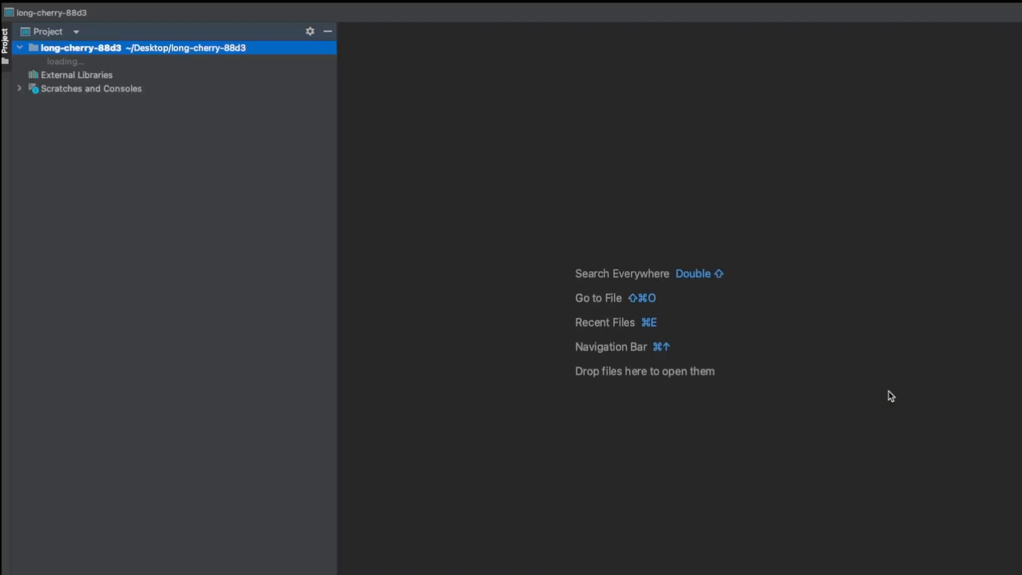
{"action": "left_click", "coordinate": [32, 75]}
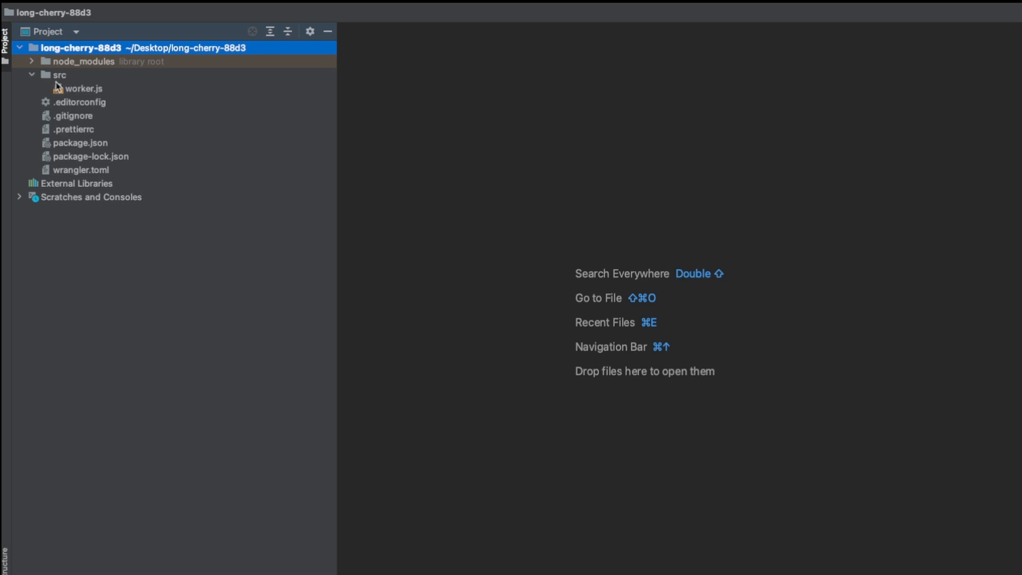
{"action": "double_click", "coordinate": [98, 91]}
{"action": "left_click", "coordinate": [417, 292]}
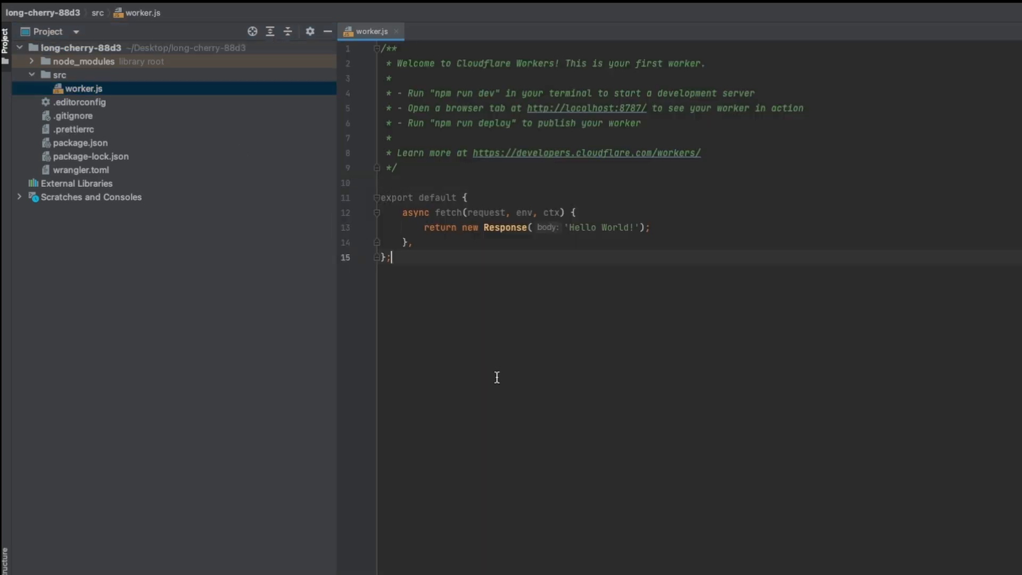
Step: Reformat worker.js to a new line at its end and change the response text to 'Hello Takumi!'
{"action": "key", "text": "super+a"}
{"action": "left_click", "coordinate": [582, 344]}
{"action": "key", "text": "Return"}
{"action": "double_click", "coordinate": [615, 228]}
{"action": "type", "text": "Takumi"}
{"action": "left_click", "coordinate": [622, 254]}
{"action": "scroll", "coordinate": [622, 253], "scroll_direction": "up", "scroll_amount": 8}
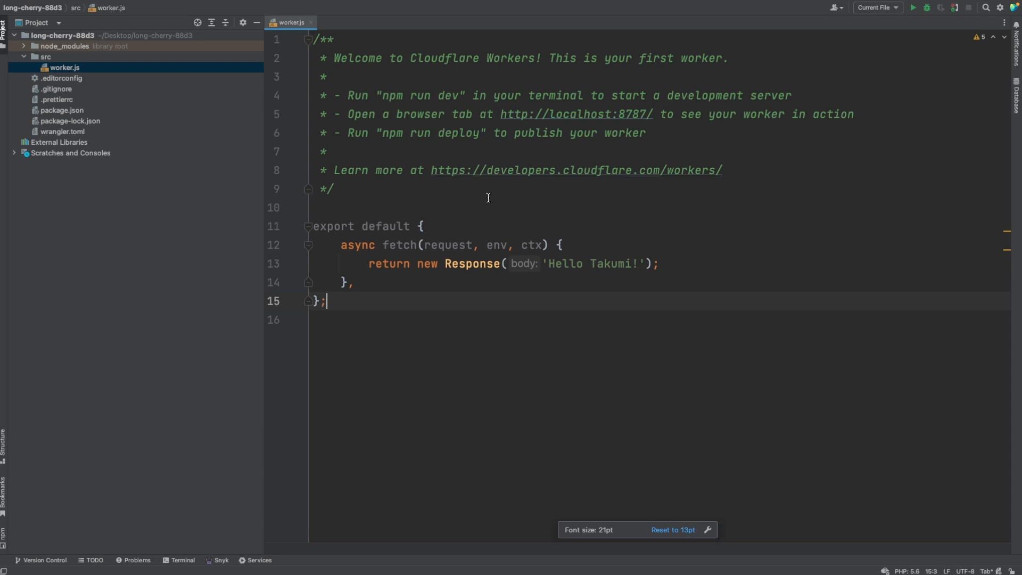
{"action": "left_click", "coordinate": [446, 207]}
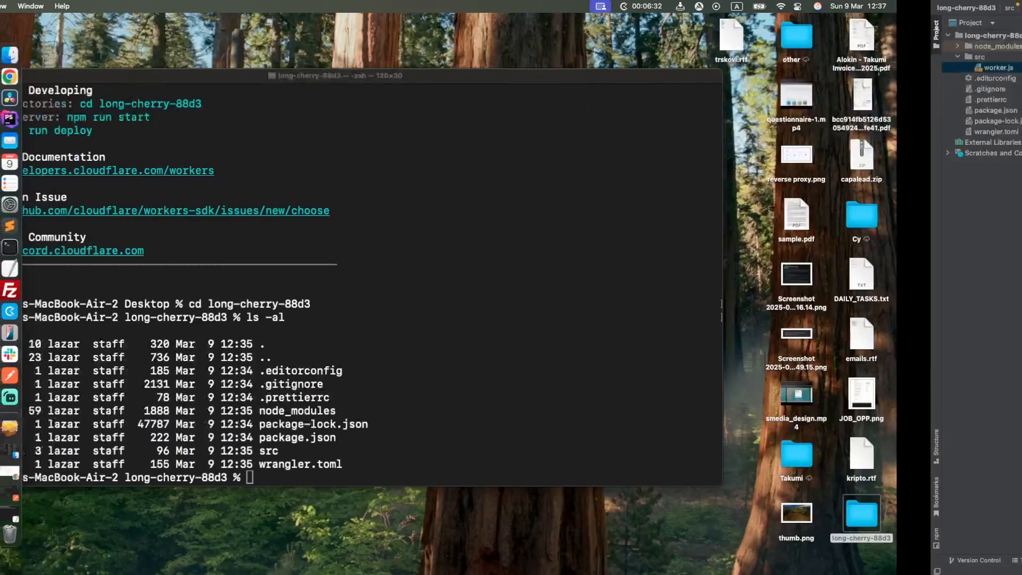
Step: Switch to Terminal and deploy the Worker with npx wrangler deploy
{"action": "type", "text": "npx "}
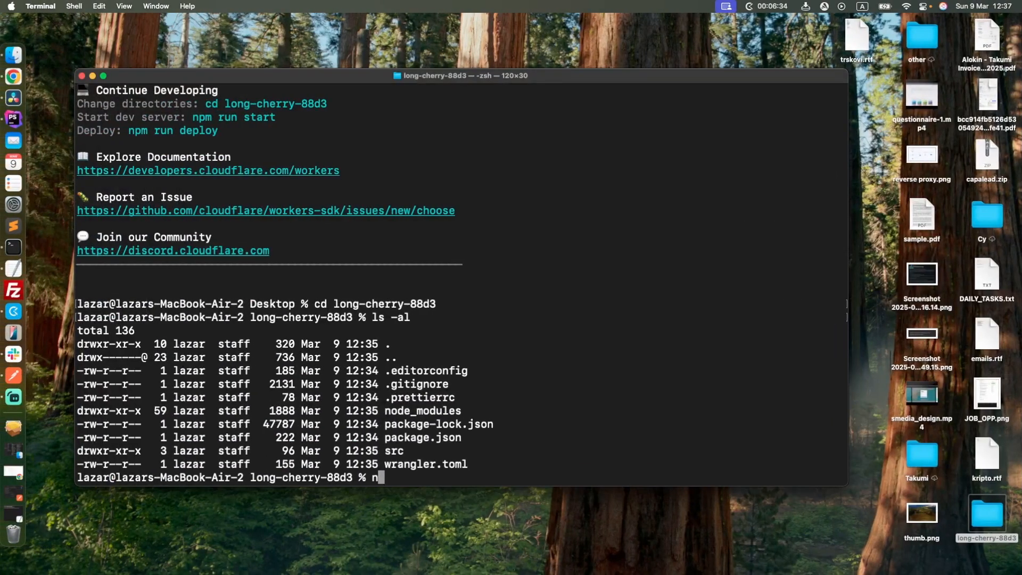
{"action": "type", "text": "wrangler deploy"}
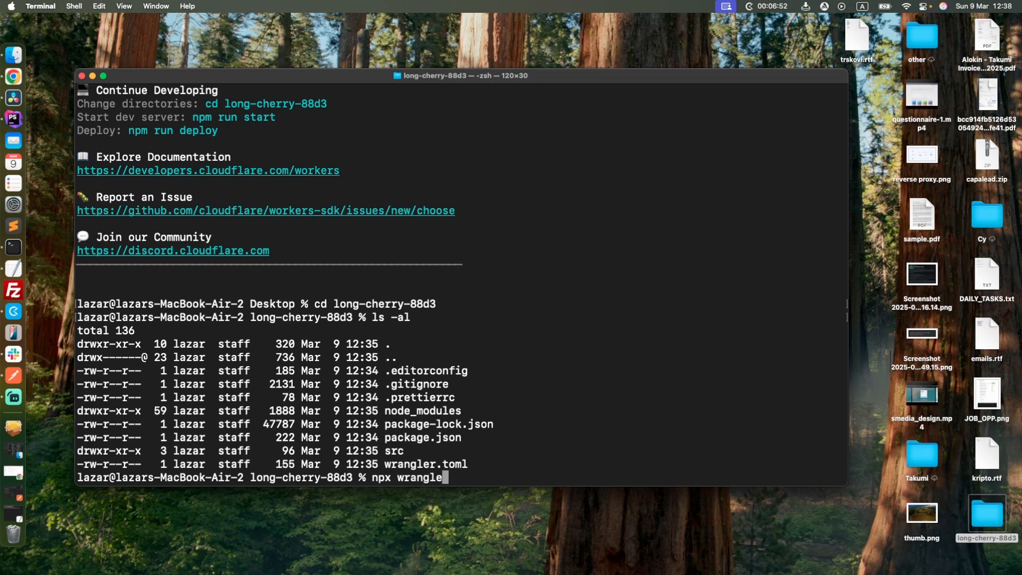
{"action": "key", "text": "Return"}
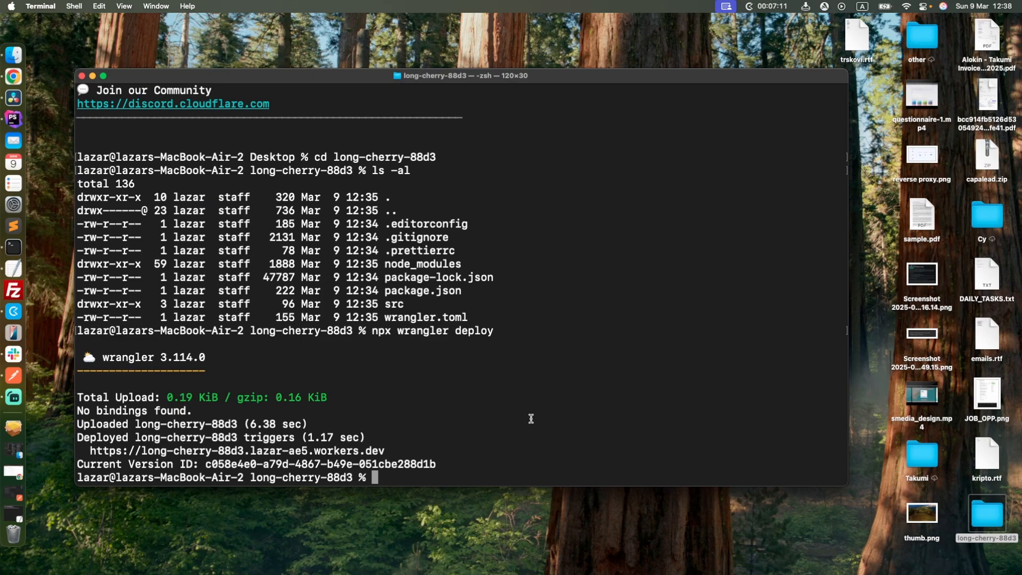
Step: Switch to Chrome and reload the live Worker page to check its response text
{"action": "key", "text": "ctrl+Right"}
{"action": "key", "text": "ctrl+Right"}
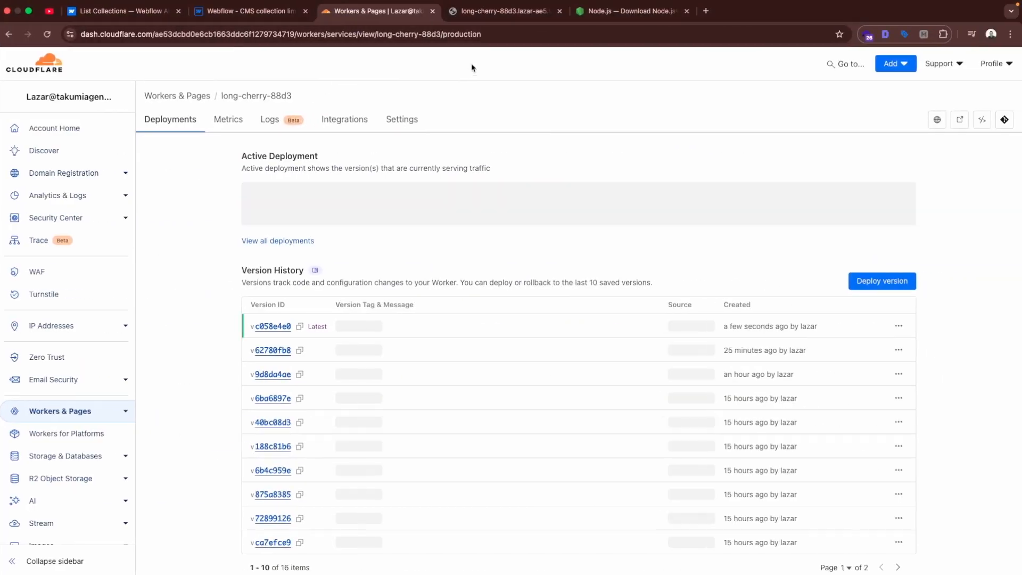
{"action": "key", "text": "ctrl+Tab"}
{"action": "key", "text": "super+r"}
{"action": "key", "text": "super+a"}
{"action": "key", "text": "super+r"}
{"action": "key", "text": "super+a"}
{"action": "left_click", "coordinate": [150, 97]}
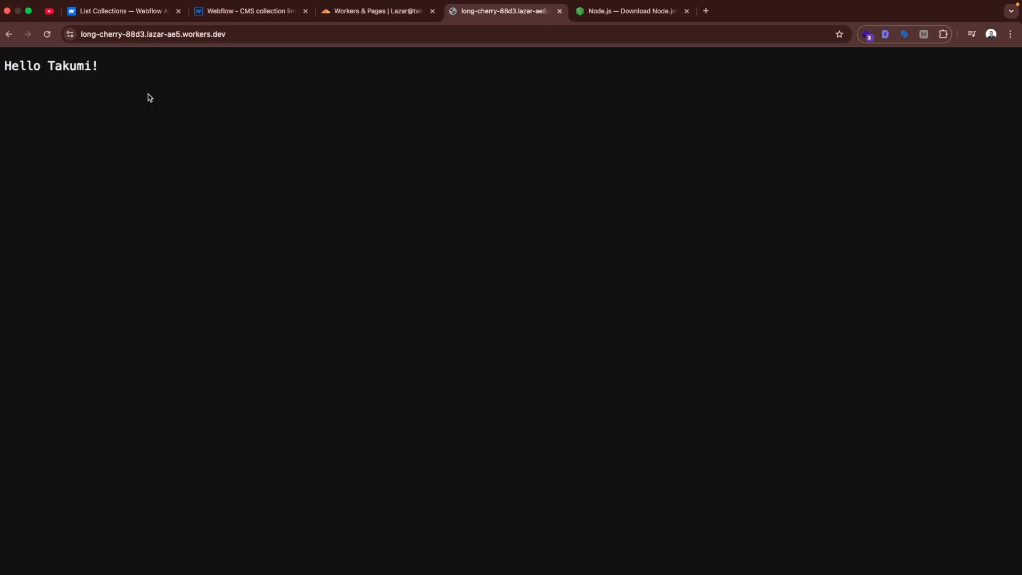
Step: Open the bypass_webflow_cms_limit GitHub repository in a new browser tab and highlight its address
{"action": "key", "text": "super+t"}
{"action": "type", "text": "github.com/lazartakumi/bypass_webflow_cms_limit"}
{"action": "key", "text": "Return"}
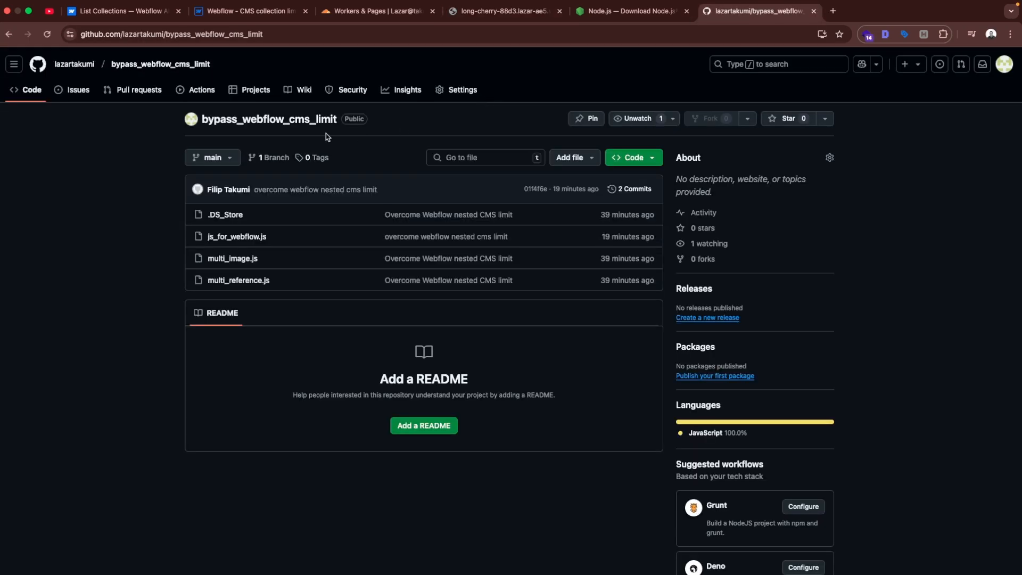
{"action": "key", "text": "super+l"}
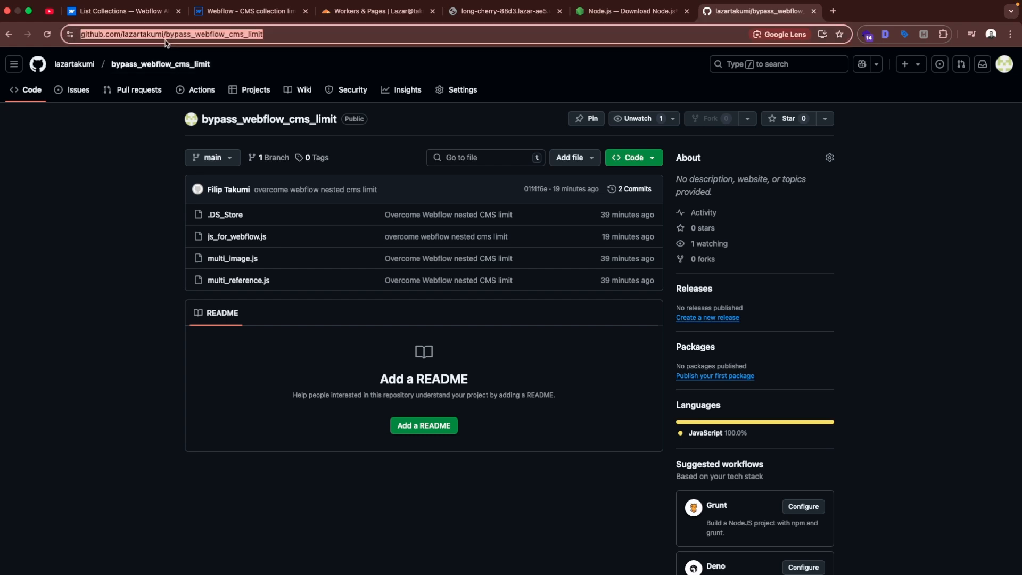
{"action": "left_click", "coordinate": [127, 138]}
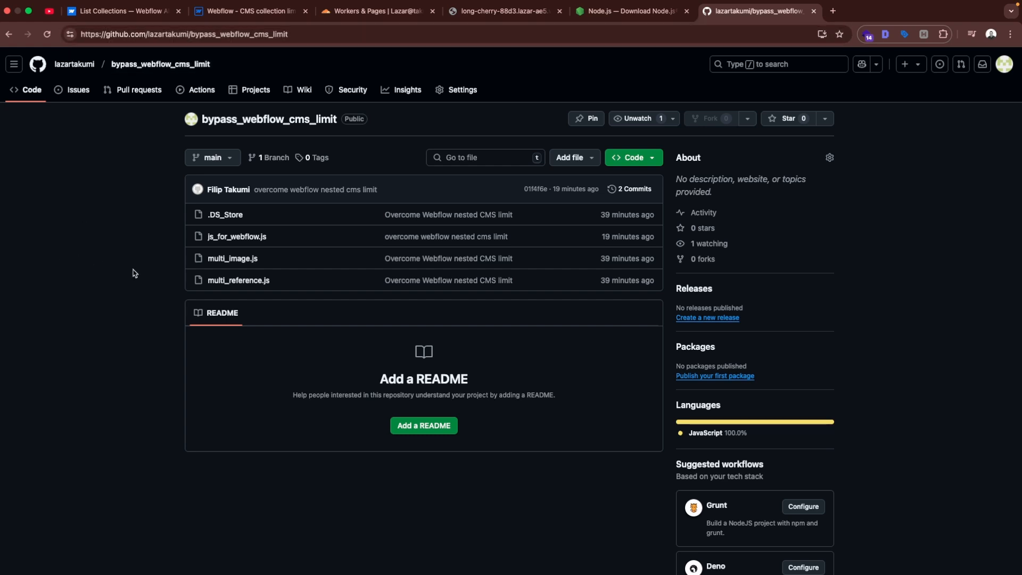
Step: Open multi_reference.js from the repository as raw text and copy all of its code
{"action": "left_click", "coordinate": [246, 281]}
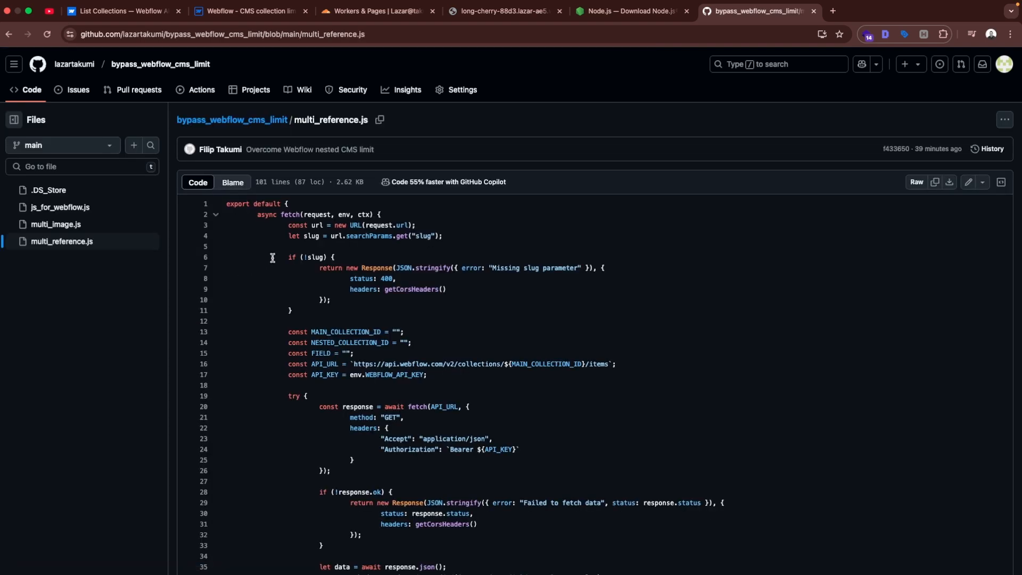
{"action": "left_click", "coordinate": [907, 184]}
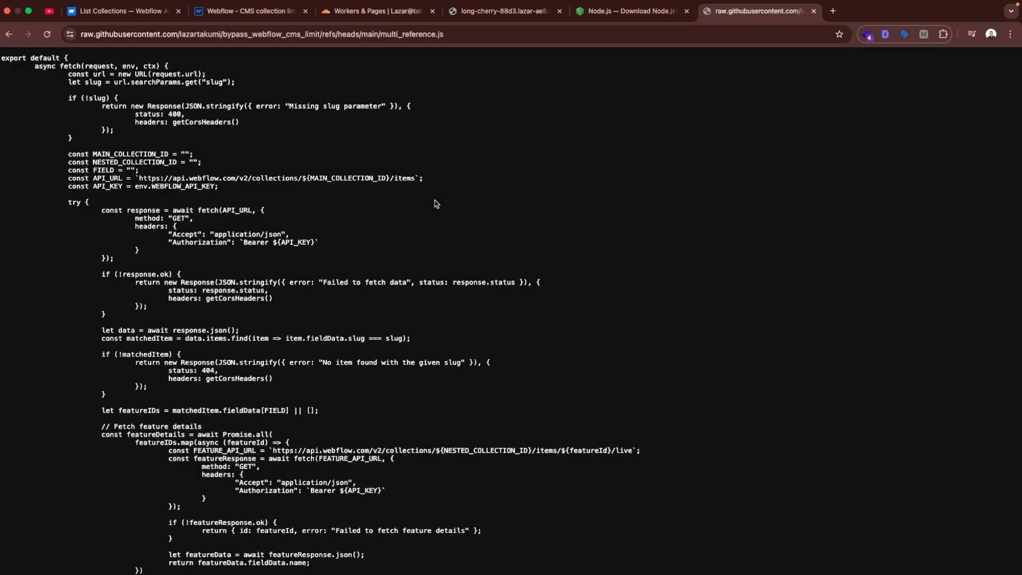
{"action": "key", "text": "super+a"}
Step: Switch to PhpStorm and replace the entire contents of worker.js with the copied multi_reference.js code
{"action": "key", "text": "super+Tab"}
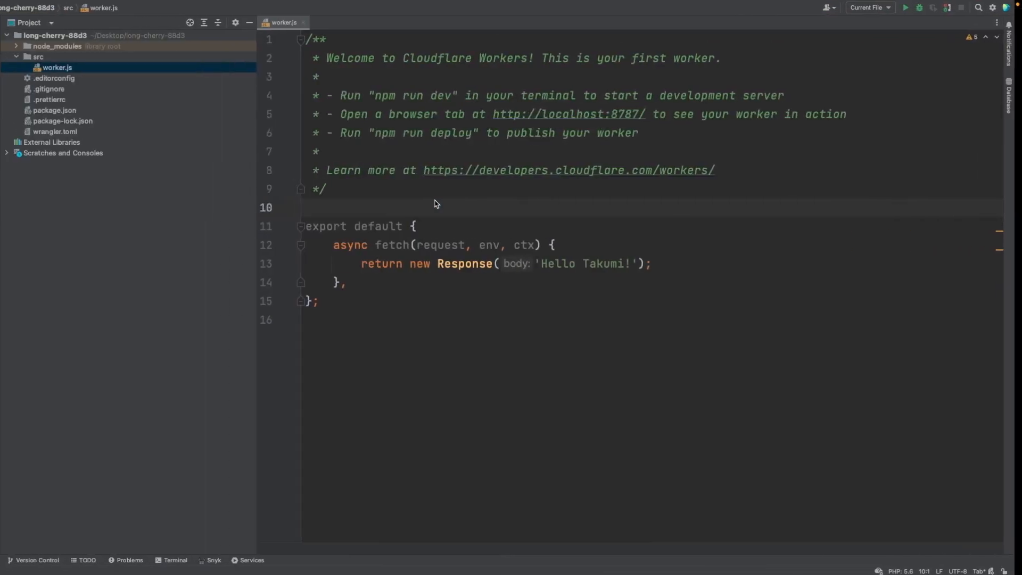
{"action": "key", "text": "super+a"}
{"action": "key", "text": "super+v"}
{"action": "scroll", "coordinate": [586, 266], "scroll_direction": "up", "scroll_amount": 15}
{"action": "left_click", "coordinate": [418, 225]}
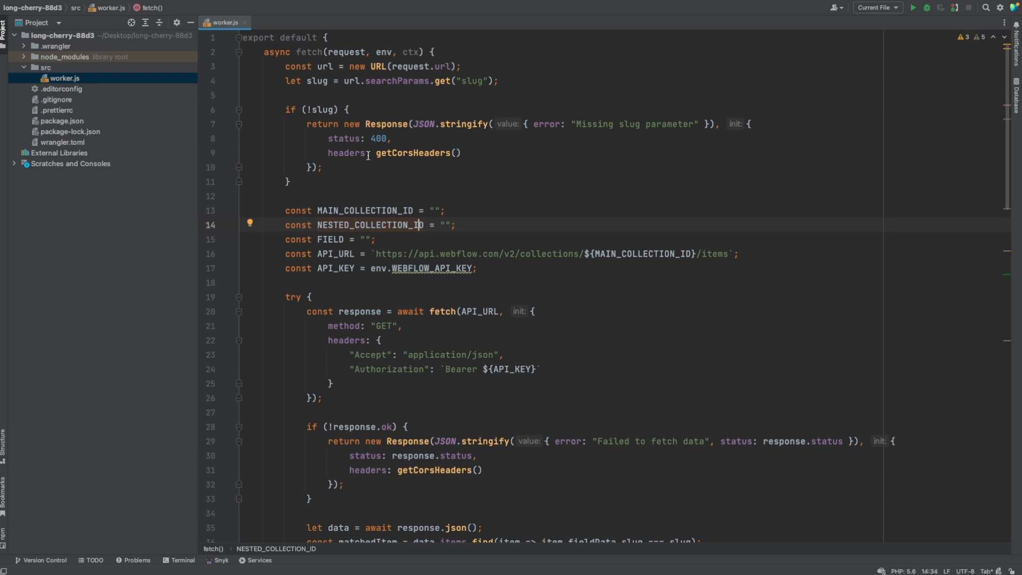
{"action": "left_click", "coordinate": [779, 269]}
{"action": "left_click", "coordinate": [799, 199]}
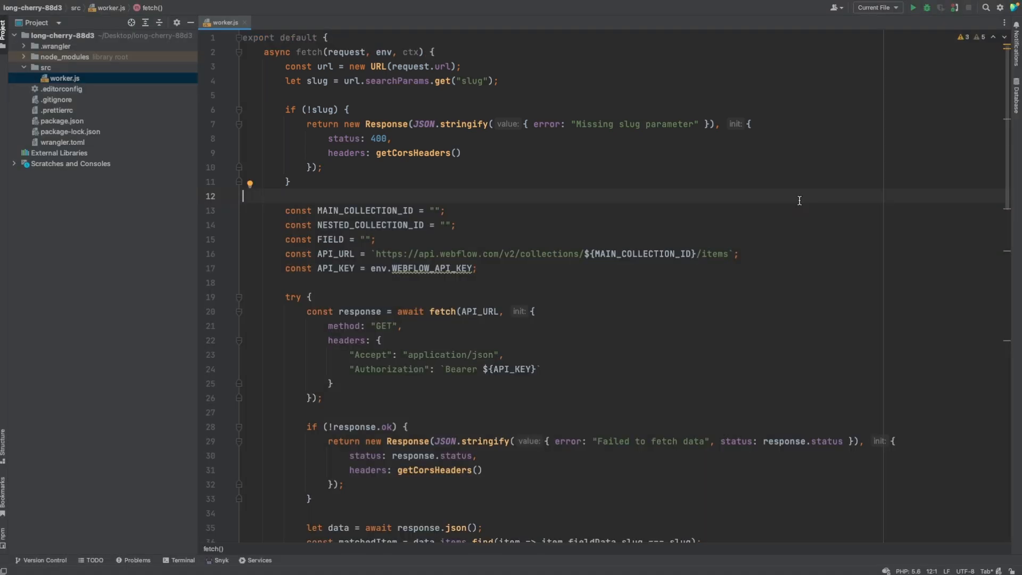
Step: Review the worker.js code from the collection constants through the fetch requests, responses and CORS headers
{"action": "scroll", "coordinate": [799, 200], "scroll_direction": "down", "scroll_amount": 5}
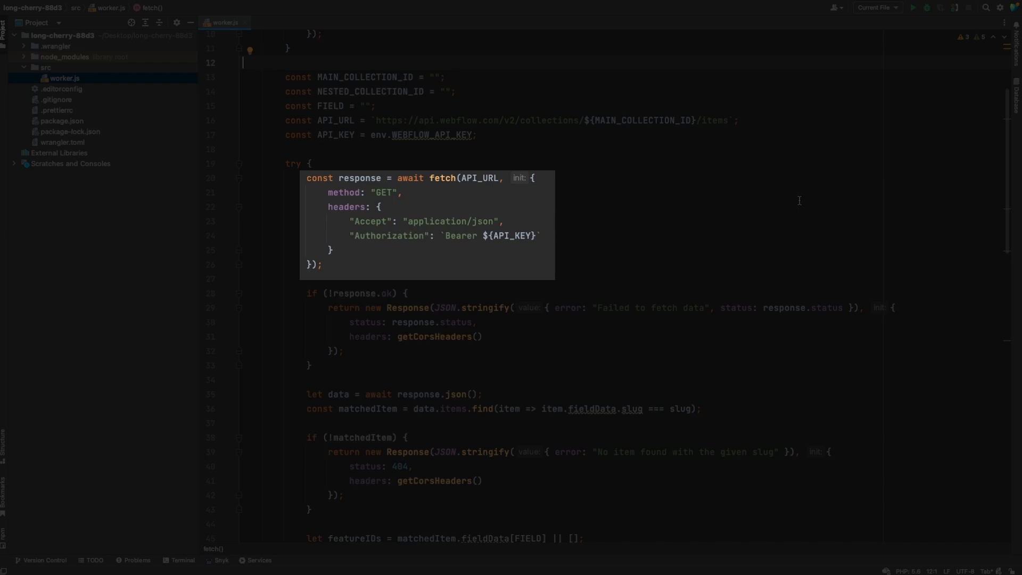
{"action": "scroll", "coordinate": [799, 200], "scroll_direction": "down", "scroll_amount": 6}
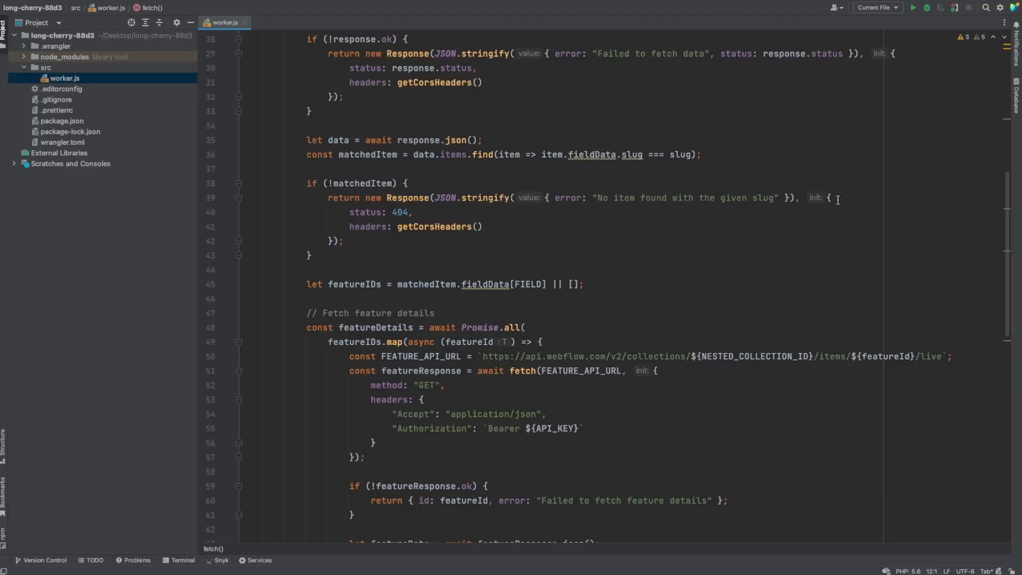
{"action": "scroll", "coordinate": [923, 199], "scroll_direction": "down", "scroll_amount": 5}
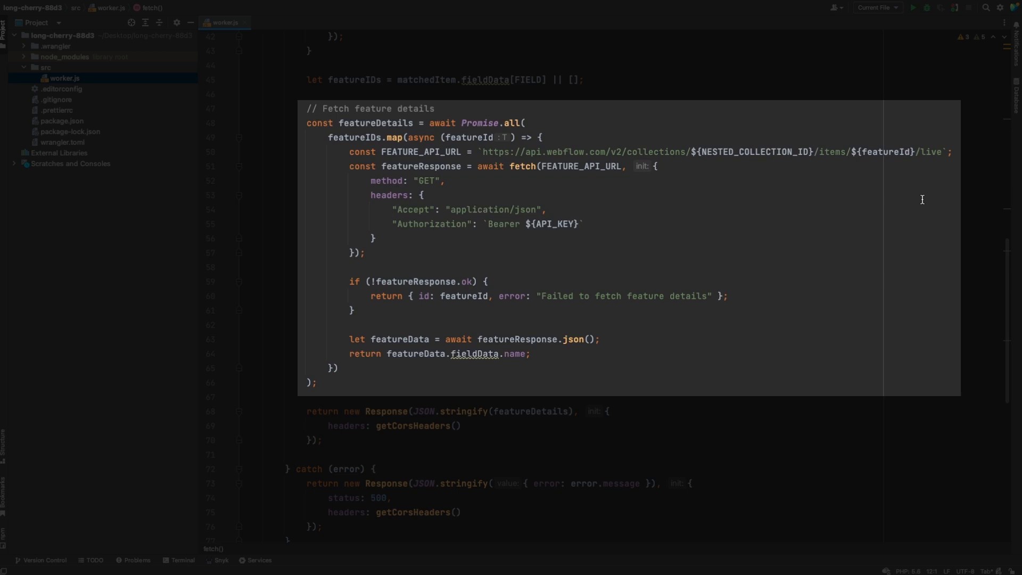
{"action": "scroll", "coordinate": [922, 199], "scroll_direction": "down", "scroll_amount": 3}
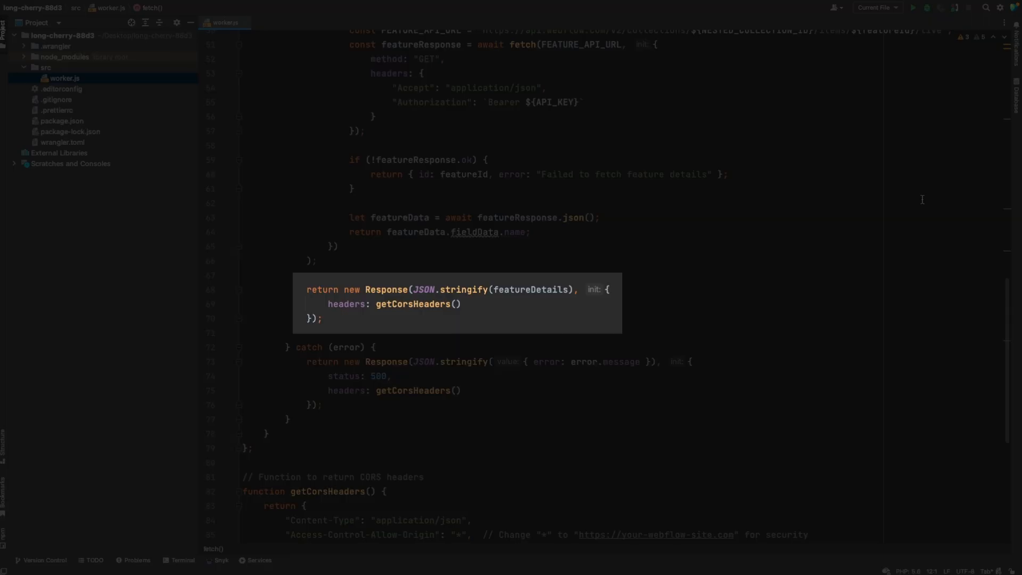
{"action": "scroll", "coordinate": [923, 199], "scroll_direction": "down", "scroll_amount": 3}
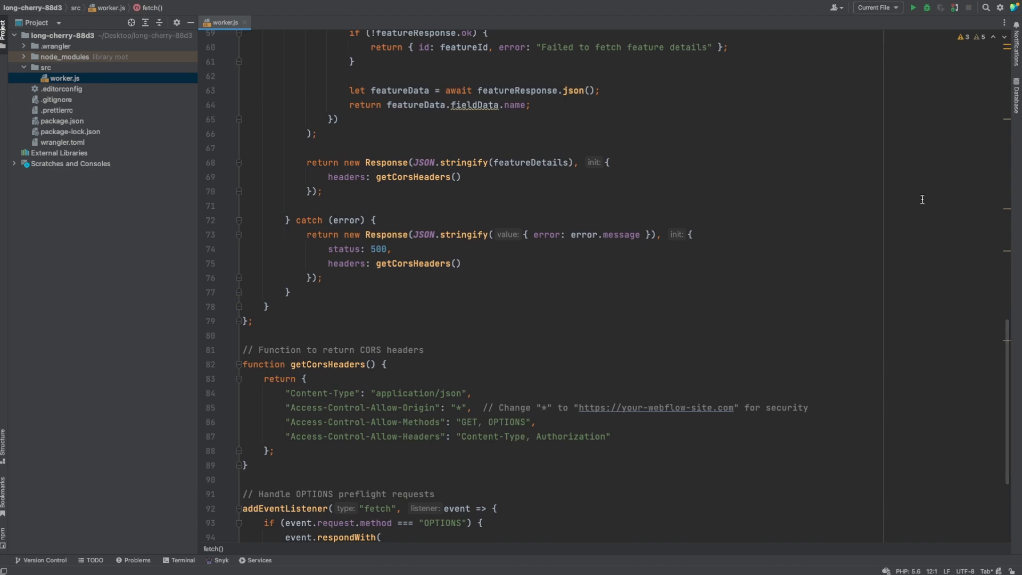
{"action": "scroll", "coordinate": [922, 199], "scroll_direction": "down", "scroll_amount": 3}
{"action": "scroll", "coordinate": [696, 226], "scroll_direction": "up", "scroll_amount": 3}
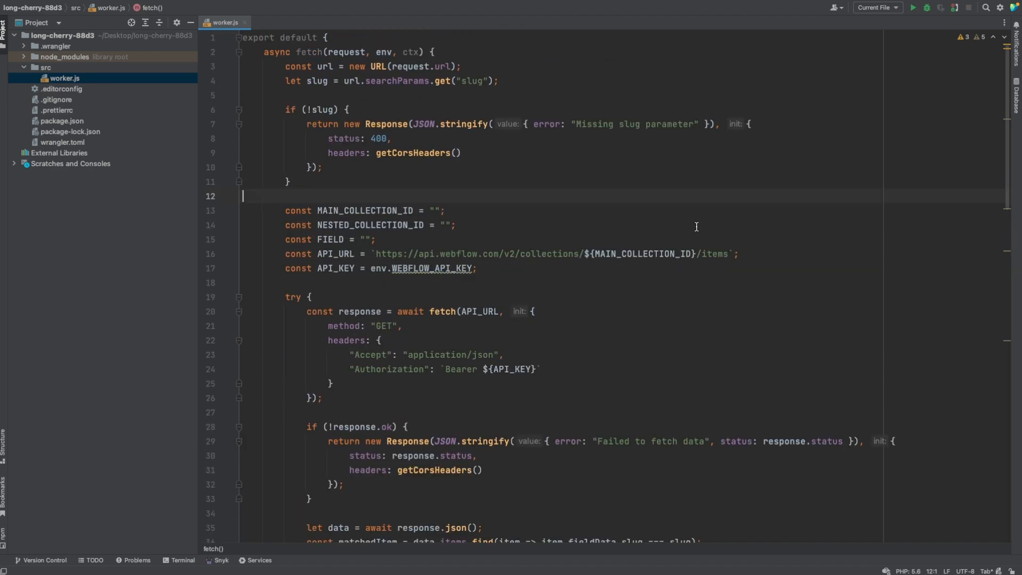
Step: Copy the Apartments collection ID from Untitled 2.txt and paste it as the MAIN_COLLECTION_ID value in worker.js
{"action": "key", "text": "ctrl+Left"}
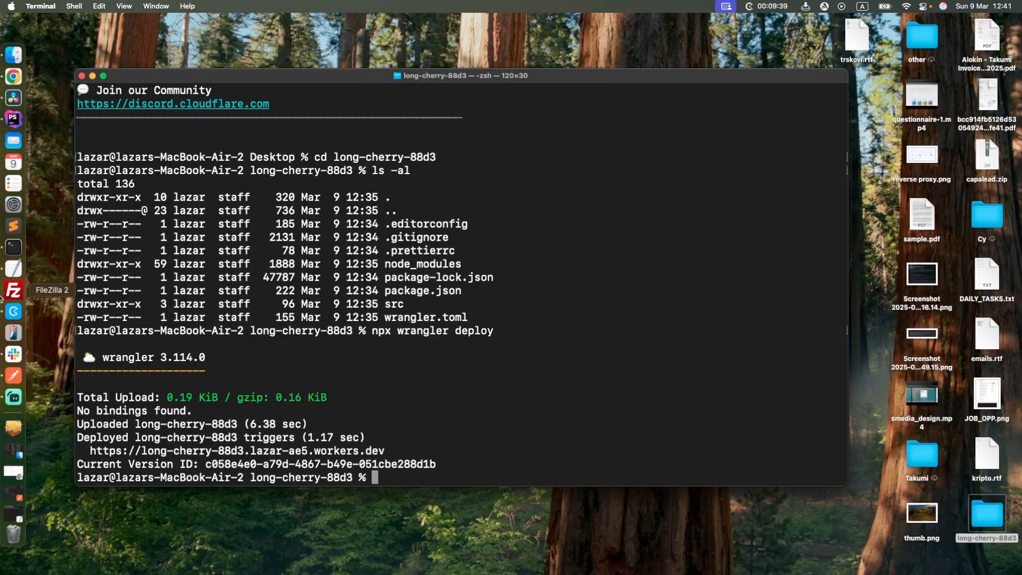
{"action": "left_click", "coordinate": [12, 267]}
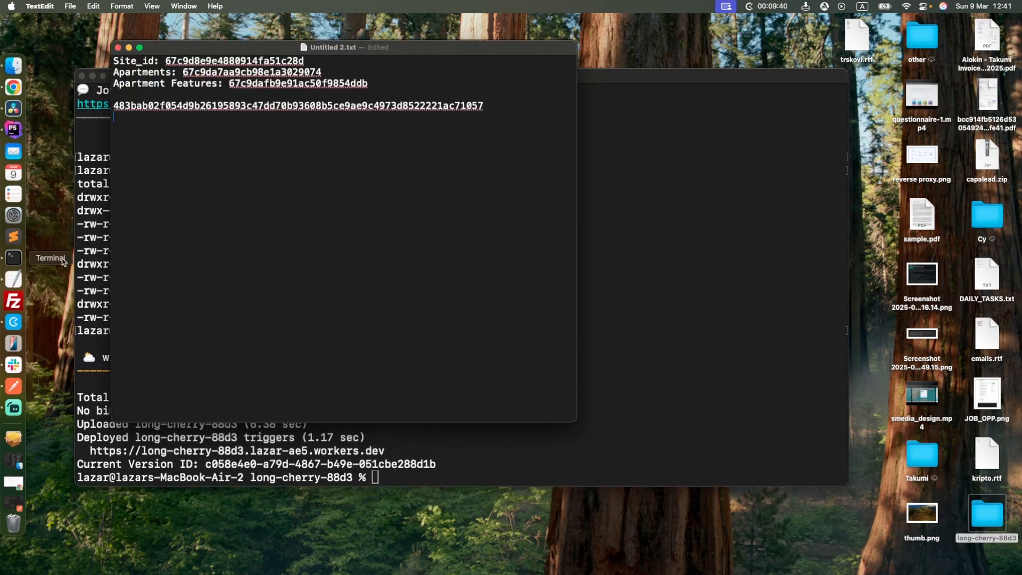
{"action": "double_click", "coordinate": [193, 68]}
{"action": "key", "text": "super+c"}
{"action": "key", "text": "ctrl+Right"}
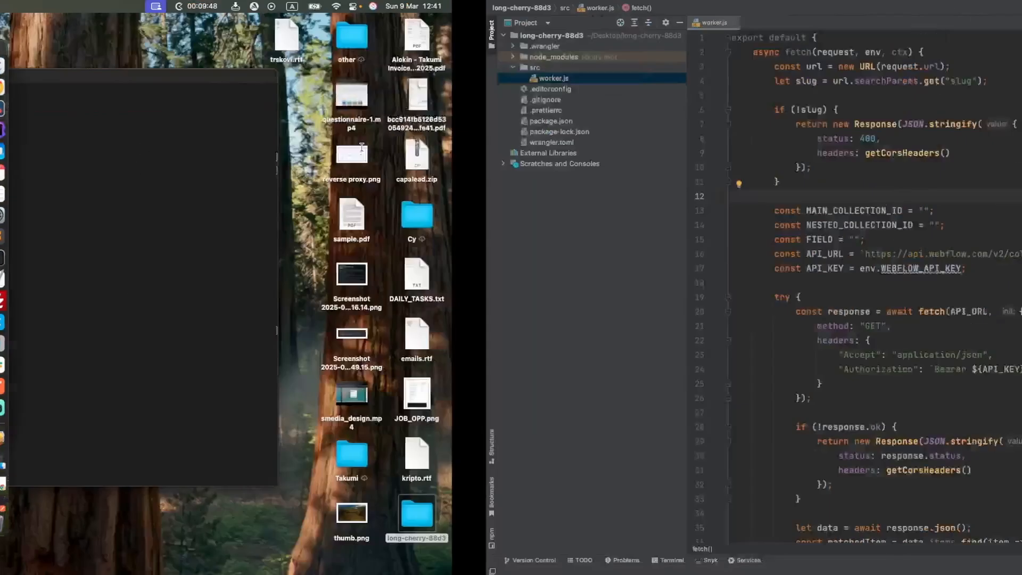
{"action": "left_click", "coordinate": [442, 213]}
{"action": "key", "text": "super+v"}
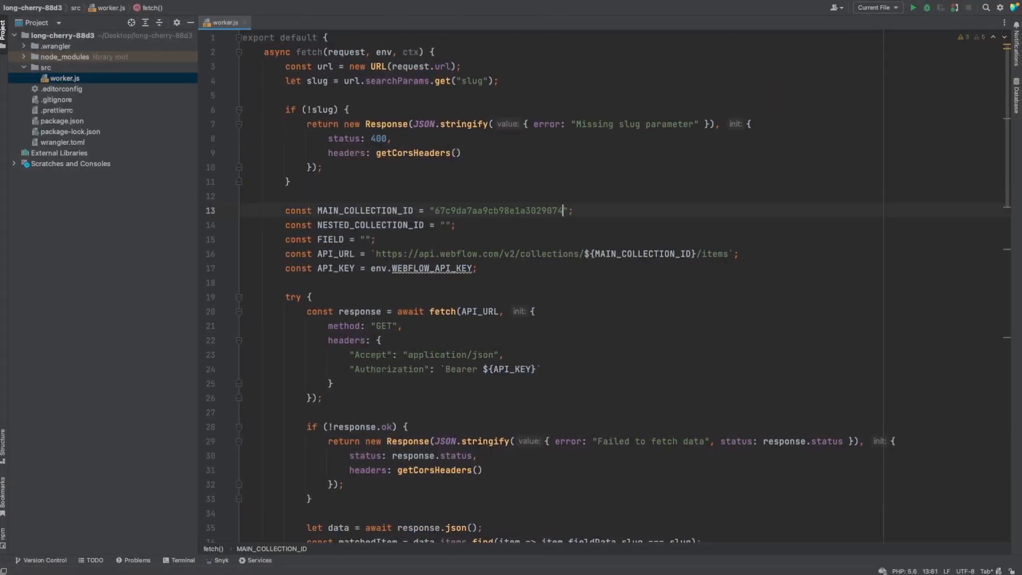
Step: Copy the Apartment Features collection ID from the notes and paste it as the NESTED_COLLECTION_ID value in worker.js
{"action": "key", "text": "ctrl+Left"}
{"action": "double_click", "coordinate": [285, 84]}
{"action": "key", "text": "super+c"}
{"action": "key", "text": "ctrl+Right"}
{"action": "left_click", "coordinate": [442, 225]}
{"action": "key", "text": "super+v"}
{"action": "left_click_drag", "start_coordinate": [378, 240], "coordinate": [264, 240]}
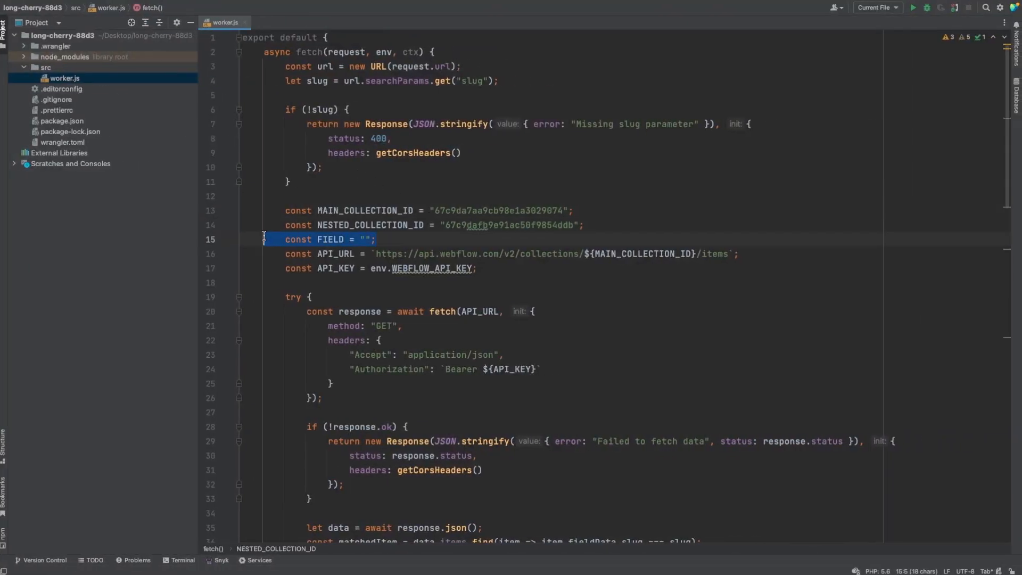
{"action": "left_click", "coordinate": [318, 239]}
{"action": "key", "text": "ctrl+Left"}
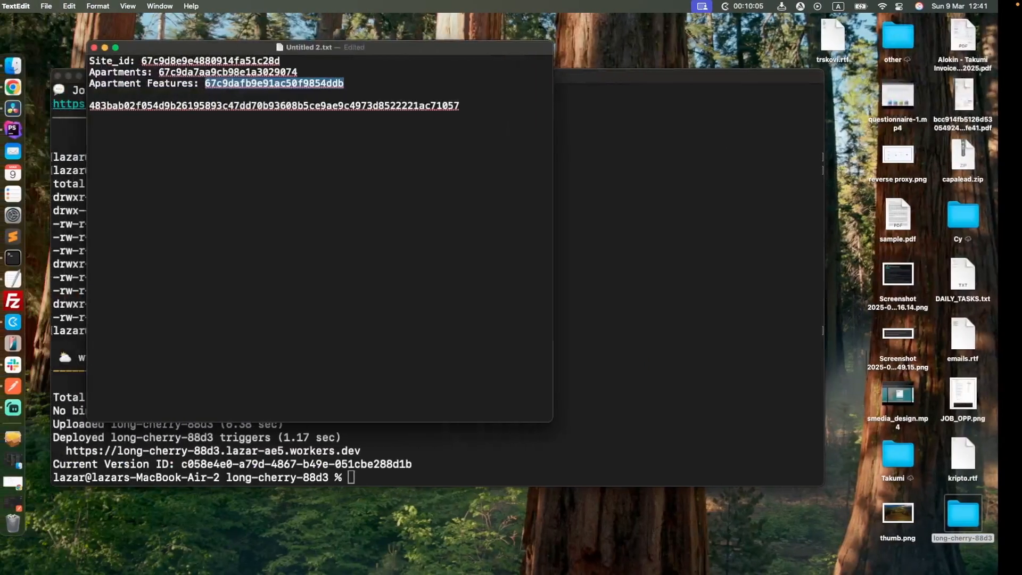
{"action": "left_click", "coordinate": [20, 390]}
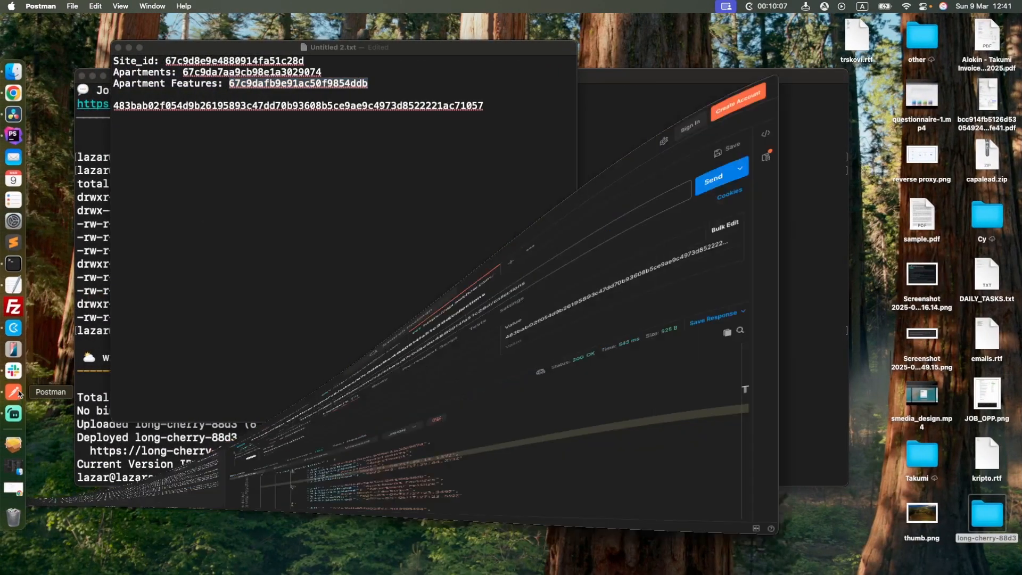
{"action": "triple_click", "coordinate": [650, 131]}
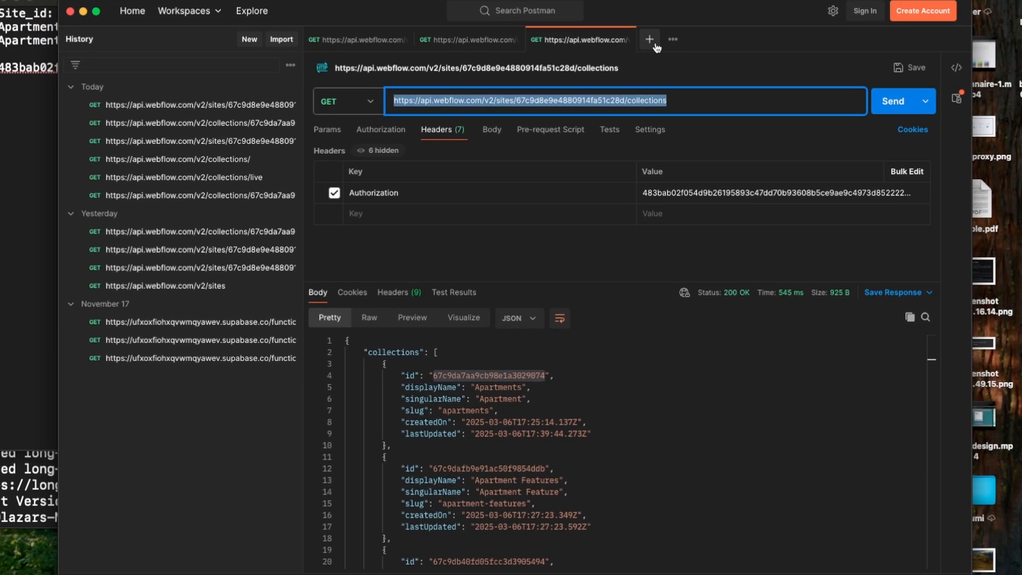
{"action": "left_click", "coordinate": [650, 40]}
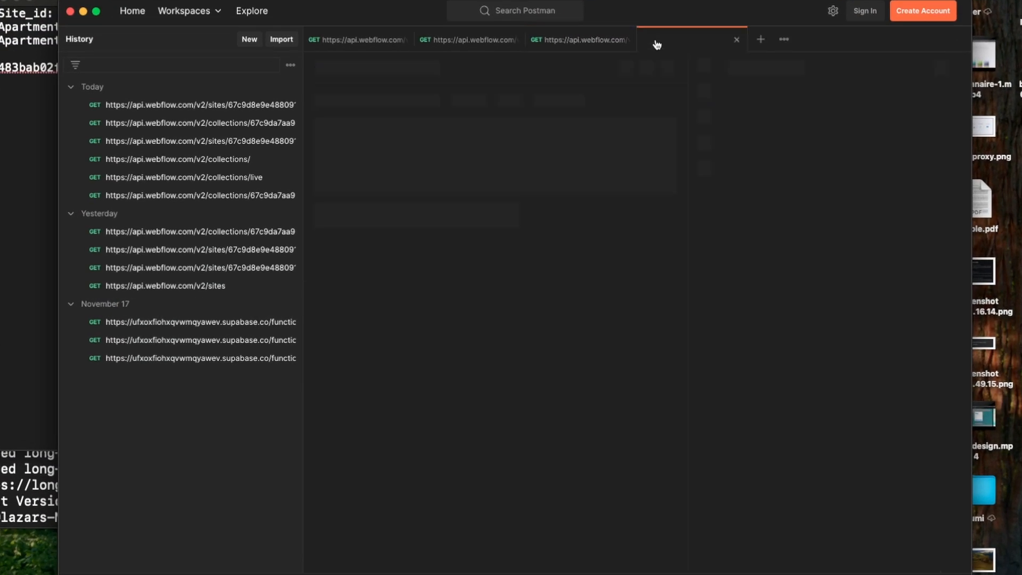
{"action": "left_click", "coordinate": [557, 160]}
{"action": "left_click", "coordinate": [627, 100]}
{"action": "double_click", "coordinate": [627, 100]}
Step: Copy the API token from the existing collections request and add it as the new request's Authorization header
{"action": "left_click", "coordinate": [590, 42]}
{"action": "left_click", "coordinate": [702, 192]}
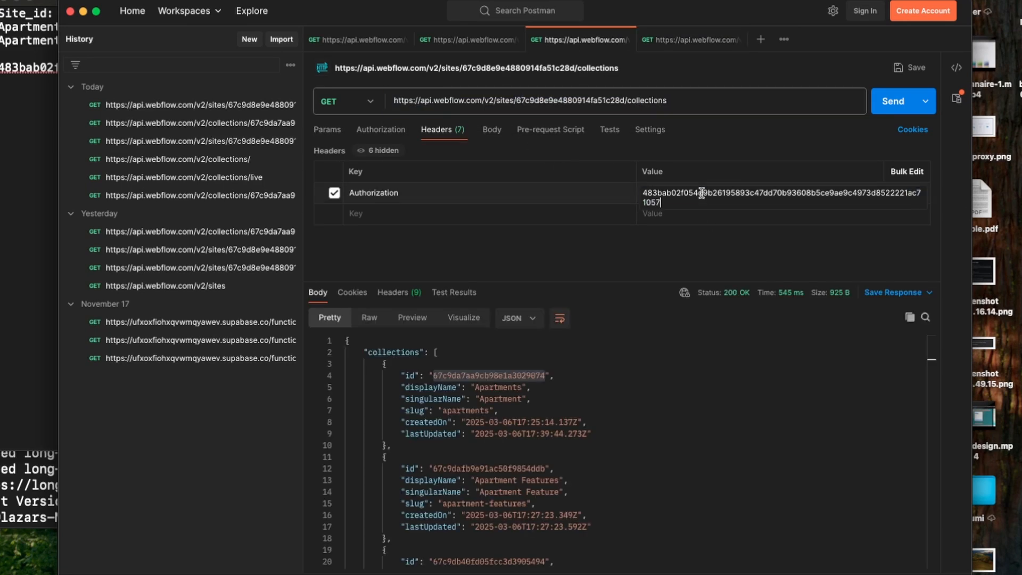
{"action": "double_click", "coordinate": [702, 193]}
{"action": "left_click", "coordinate": [695, 45]}
{"action": "left_click", "coordinate": [448, 133]}
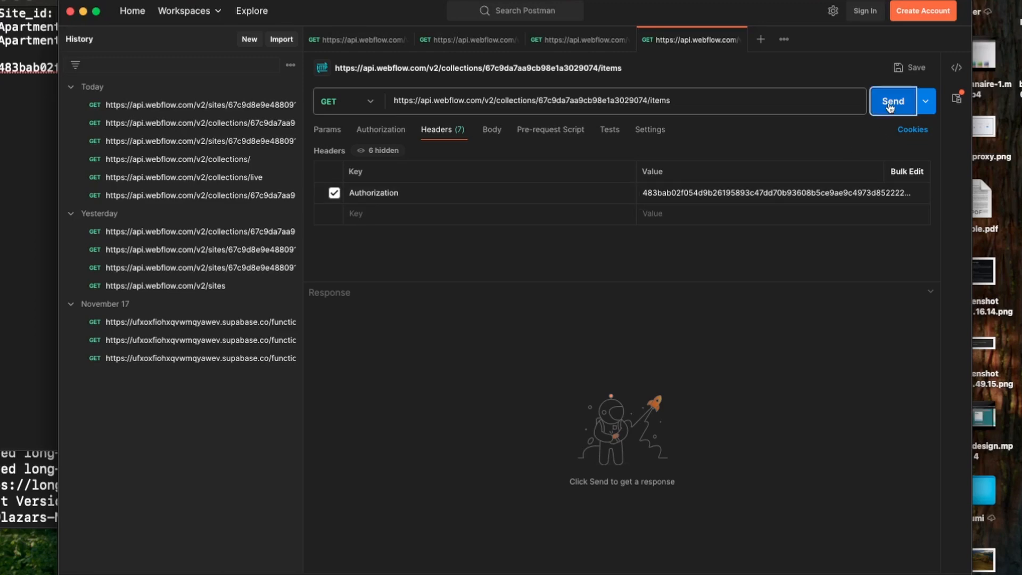
Step: Send the items request and locate the features field name in an apartment's response data
{"action": "left_click", "coordinate": [893, 102]}
{"action": "scroll", "coordinate": [470, 446], "scroll_direction": "down", "scroll_amount": 3}
{"action": "left_click_drag", "start_coordinate": [402, 375], "coordinate": [456, 493]}
{"action": "left_click", "coordinate": [433, 446]}
{"action": "scroll", "coordinate": [431, 446], "scroll_direction": "down", "scroll_amount": 4}
{"action": "scroll", "coordinate": [431, 446], "scroll_direction": "down", "scroll_amount": 10}
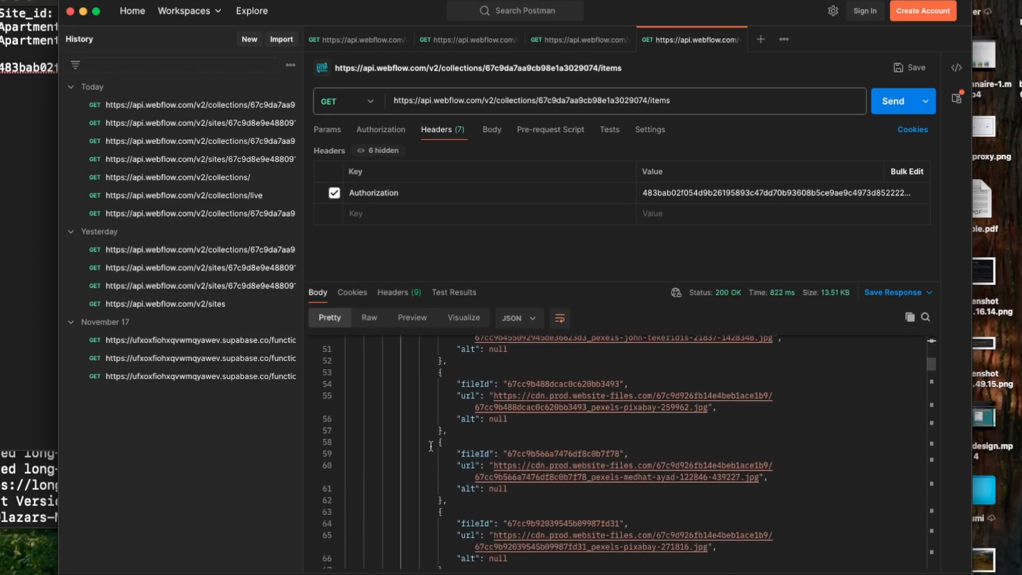
{"action": "double_click", "coordinate": [460, 375]}
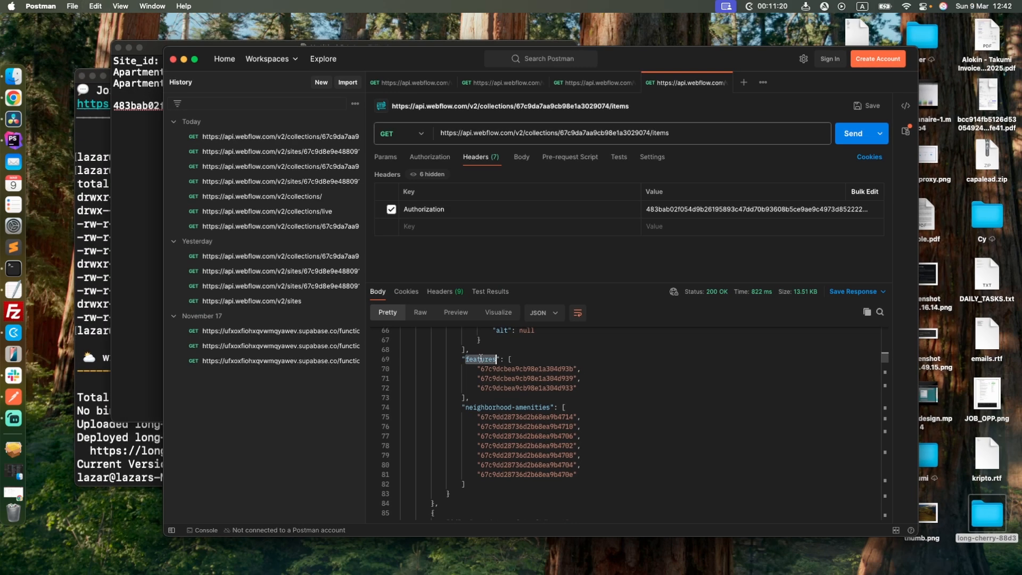
Step: Return to worker.js in PhpStorm and set the FIELD constant to "features"
{"action": "key", "text": "ctrl+Right"}
{"action": "type", "text": "features"}
{"action": "key", "text": "End"}
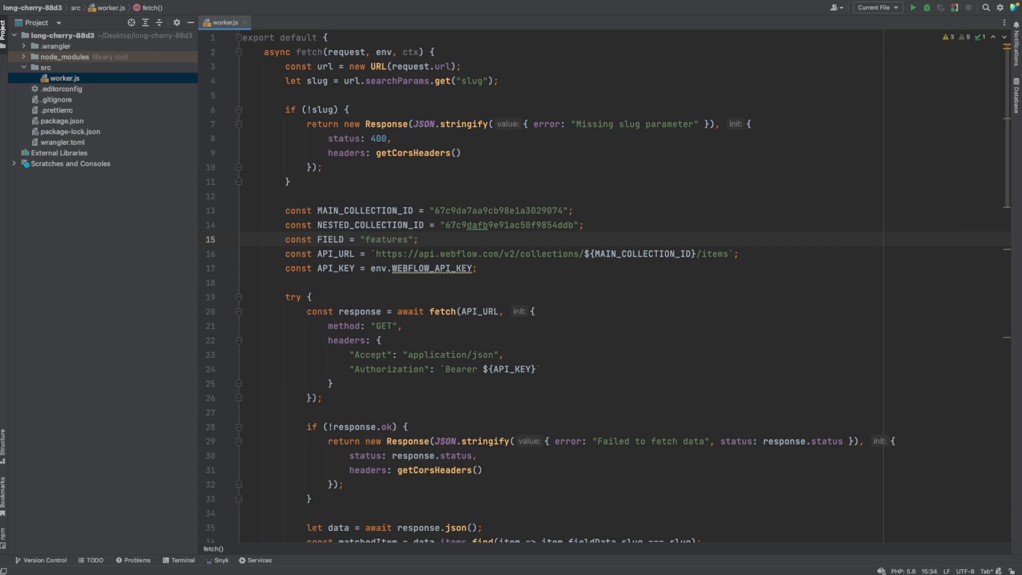
Step: Switch to Terminal and run npx wrangler secret put WEBFLOW_API_KEY in the long-cherry-88d3 project
{"action": "key", "text": "ctrl+Left"}
{"action": "key", "text": "super+Tab"}
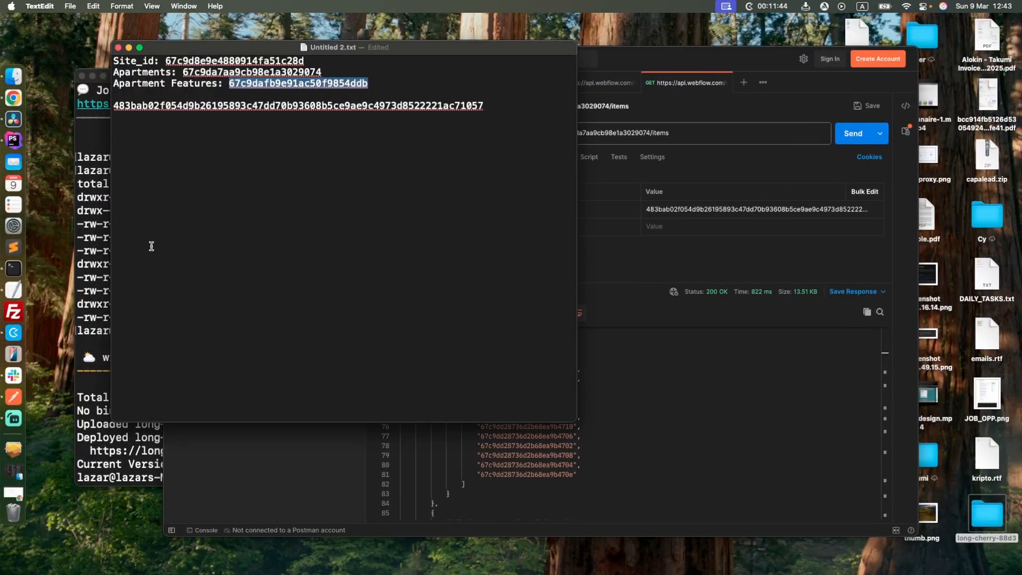
{"action": "key", "text": "super+Tab"}
{"action": "type", "text": "npx wrangler secret put WEBFLOW_API_KEY"}
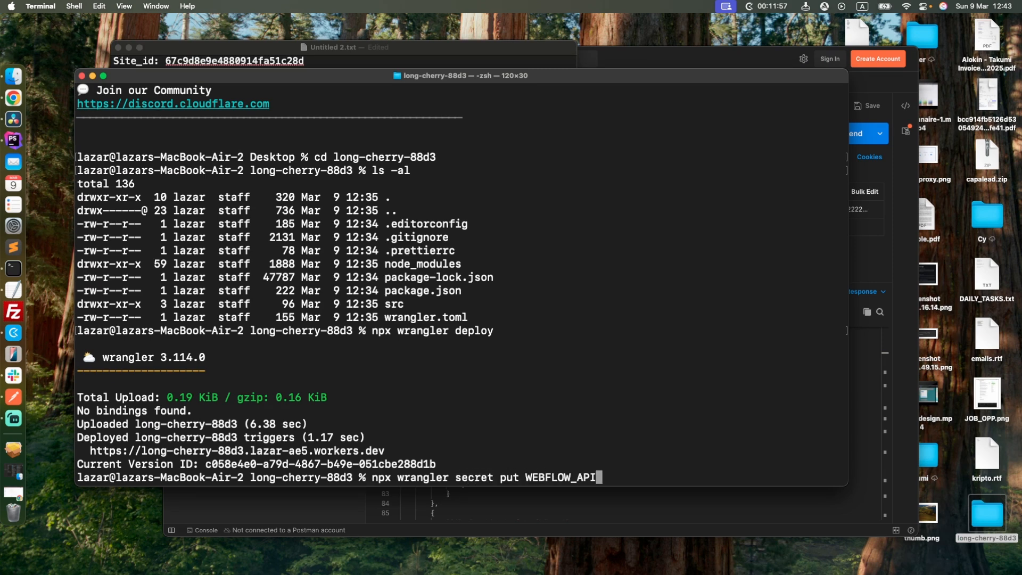
{"action": "key", "text": "Return"}
Step: Copy the Webflow API token from the notes and submit it as the WEBFLOW_API_KEY secret value
{"action": "left_click", "coordinate": [447, 64]}
{"action": "double_click", "coordinate": [393, 105]}
{"action": "right_click", "coordinate": [393, 106]}
{"action": "left_click", "coordinate": [424, 218]}
{"action": "left_click", "coordinate": [680, 277]}
{"action": "right_click", "coordinate": [680, 276]}
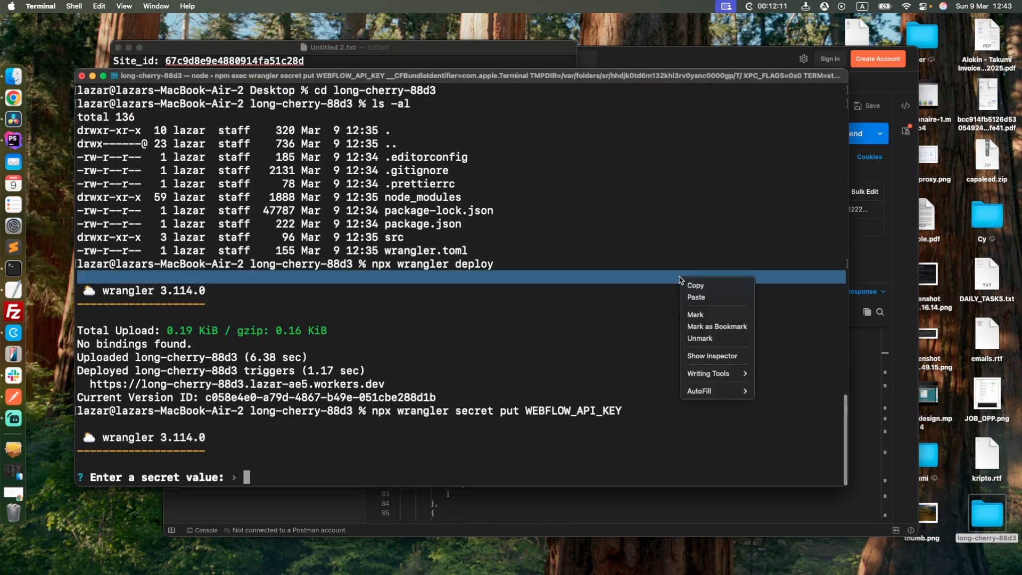
{"action": "left_click", "coordinate": [699, 300]}
{"action": "key", "text": "Return"}
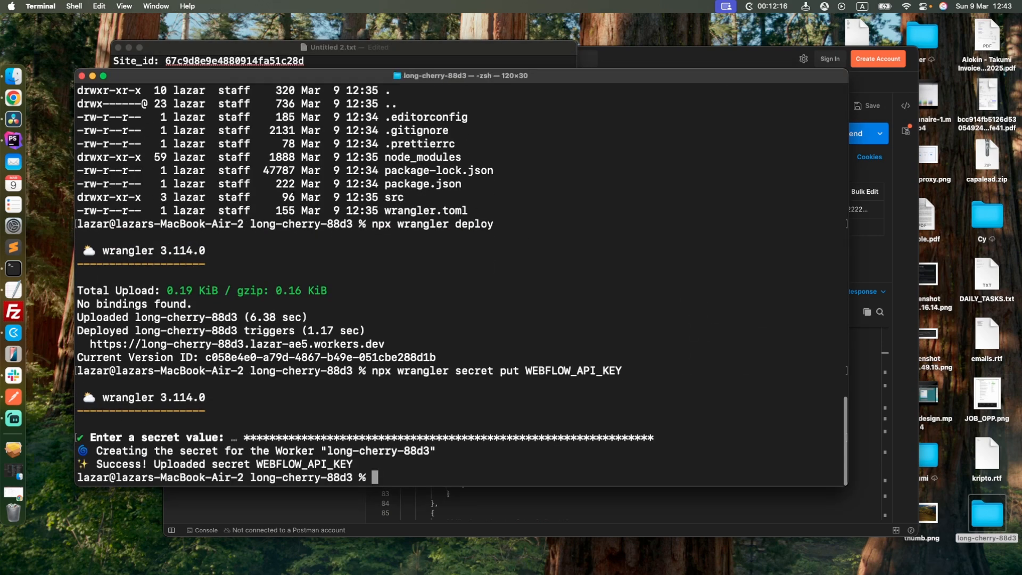
Step: Deploy the updated Worker with npx wrangler deploy
{"action": "type", "text": "npx wrangler deploy"}
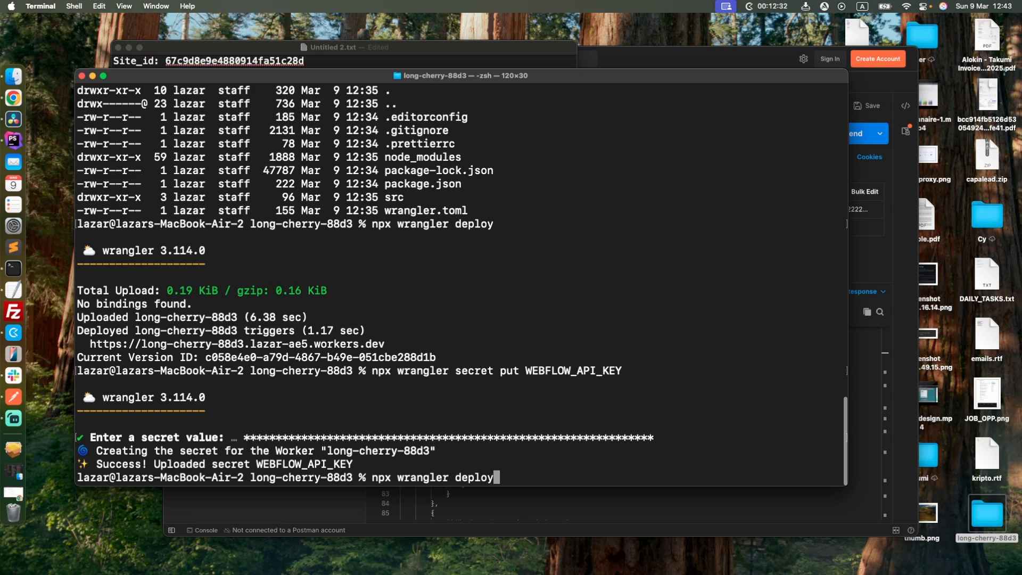
{"action": "key", "text": "Return"}
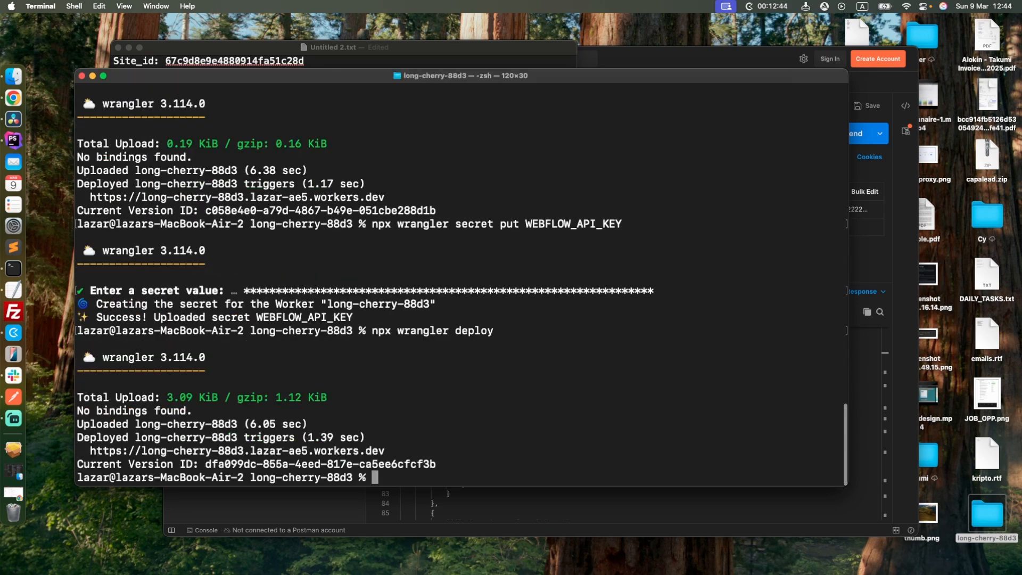
Step: Return to the Postman response and copy the slug family-friendly-home-9 from the apartment's data
{"action": "left_click", "coordinate": [342, 490]}
{"action": "scroll", "coordinate": [260, 370], "scroll_direction": "down", "scroll_amount": 3}
{"action": "scroll", "coordinate": [260, 370], "scroll_direction": "up", "scroll_amount": 1}
{"action": "scroll", "coordinate": [250, 367], "scroll_direction": "down", "scroll_amount": 6}
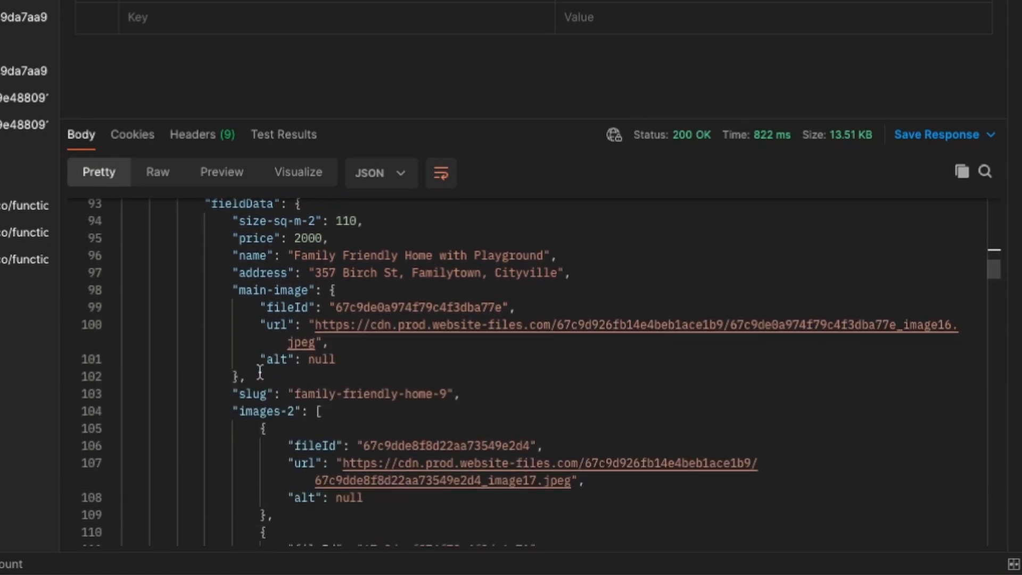
{"action": "left_click", "coordinate": [316, 272]}
{"action": "left_click_drag", "start_coordinate": [316, 271], "coordinate": [450, 272]}
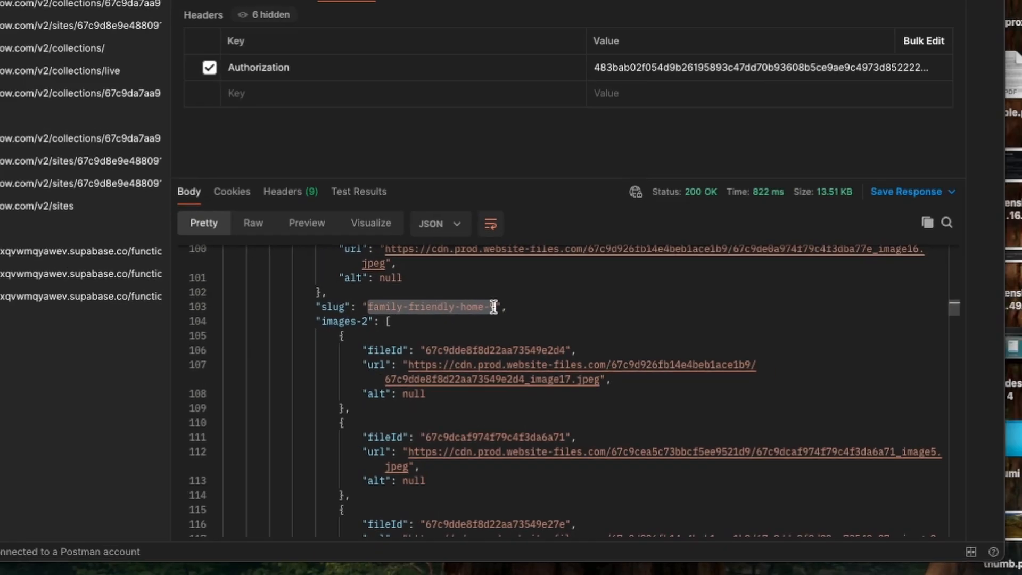
Step: Switch to Chrome and reload the long-cherry-88d3 Worker page to check the newly deployed response
{"action": "key", "text": "ctrl+Right"}
{"action": "key", "text": "ctrl+Right"}
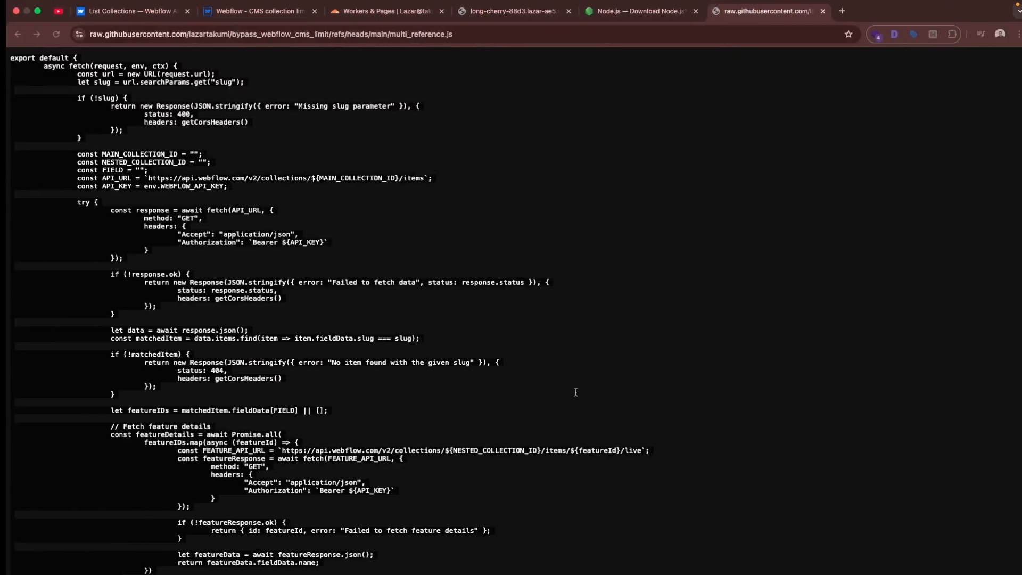
{"action": "key", "text": "super+a"}
{"action": "left_click", "coordinate": [484, 12]}
{"action": "key", "text": "super+r"}
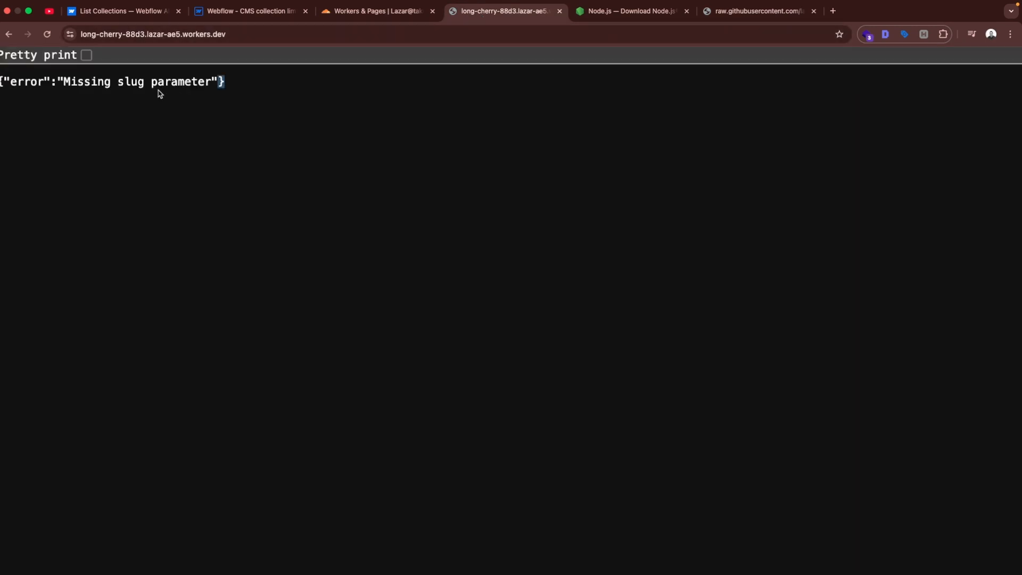
Step: Load the Worker address with ?slug=family-friendly-home-9 appended to query that apartment's features
{"action": "left_click", "coordinate": [293, 38]}
{"action": "type", "text": "?slug="}
{"action": "key", "text": "super+v"}
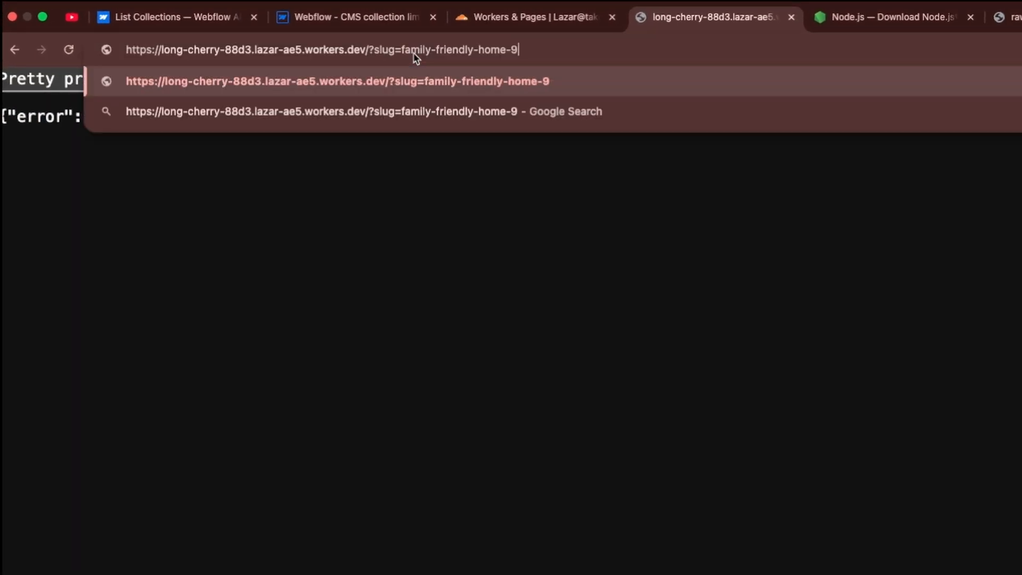
{"action": "key", "text": "Return"}
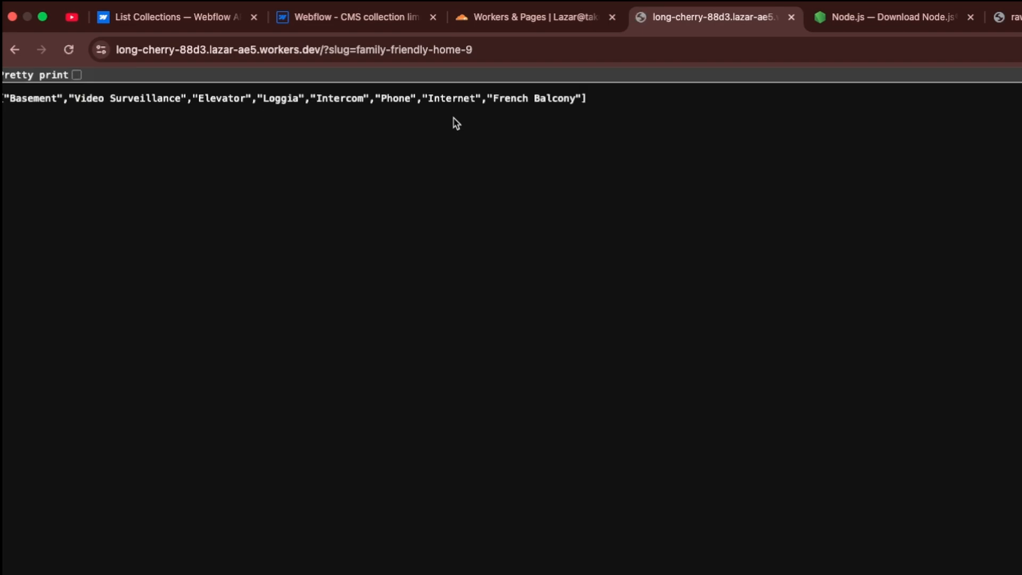
Step: Enlarge the Worker's JSON output and examine the feature names returned for the apartment
{"action": "key", "text": "super+equal"}
{"action": "scroll", "coordinate": [488, 134], "scroll_direction": "left", "scroll_amount": 3}
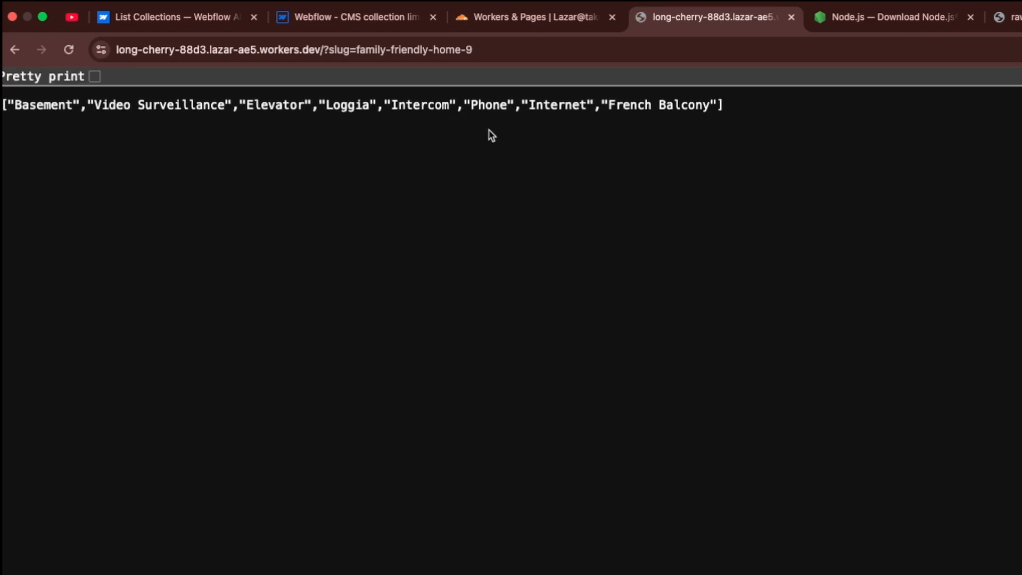
{"action": "double_click", "coordinate": [23, 106]}
{"action": "double_click", "coordinate": [103, 105]}
{"action": "left_click_drag", "start_coordinate": [103, 104], "coordinate": [688, 121]}
{"action": "left_click", "coordinate": [383, 104]}
{"action": "left_click", "coordinate": [688, 121]}
{"action": "key", "text": "super+Tab"}
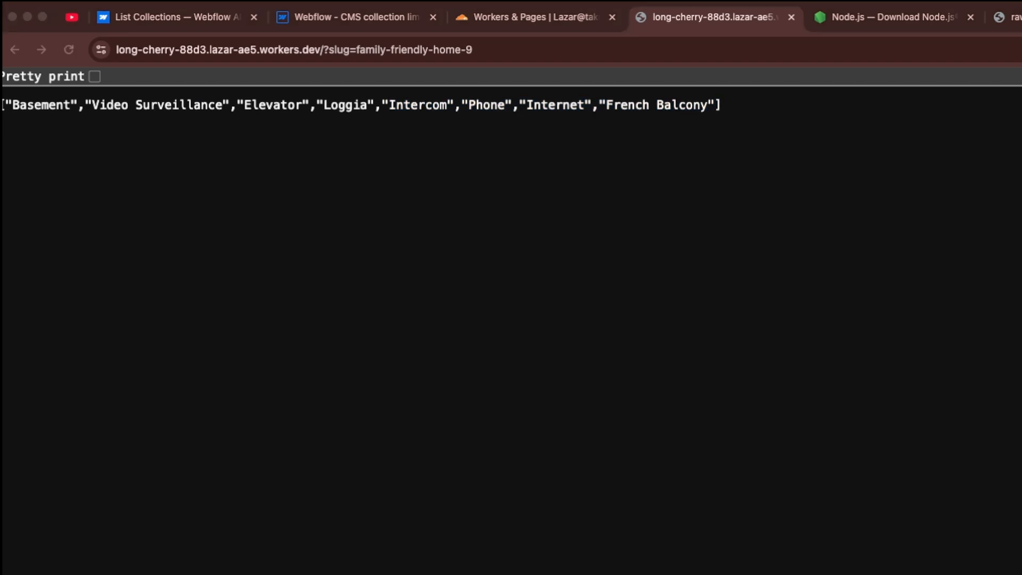
{"action": "key", "text": "super+Tab"}
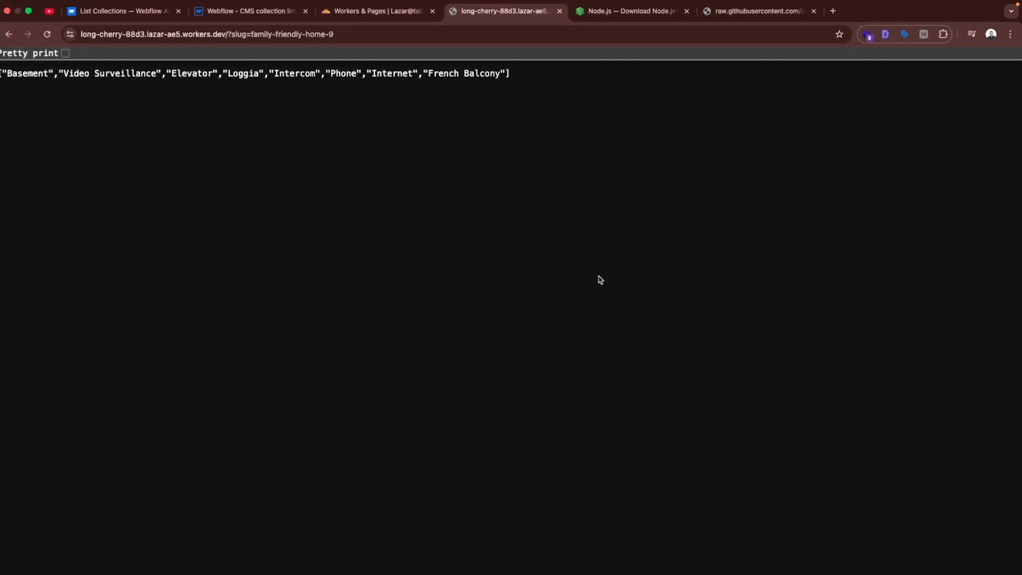
Step: Open the raw code of js_for_webflow.js in the bypass_webflow_cms_limit GitHub repository and copy all of it
{"action": "left_click", "coordinate": [721, 19]}
{"action": "left_click", "coordinate": [9, 34]}
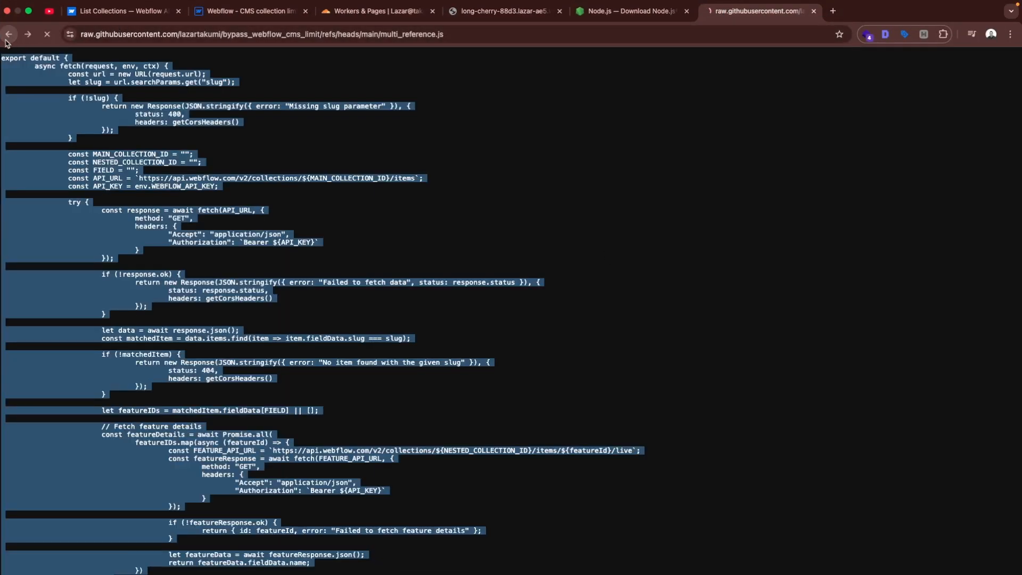
{"action": "left_click", "coordinate": [245, 238]}
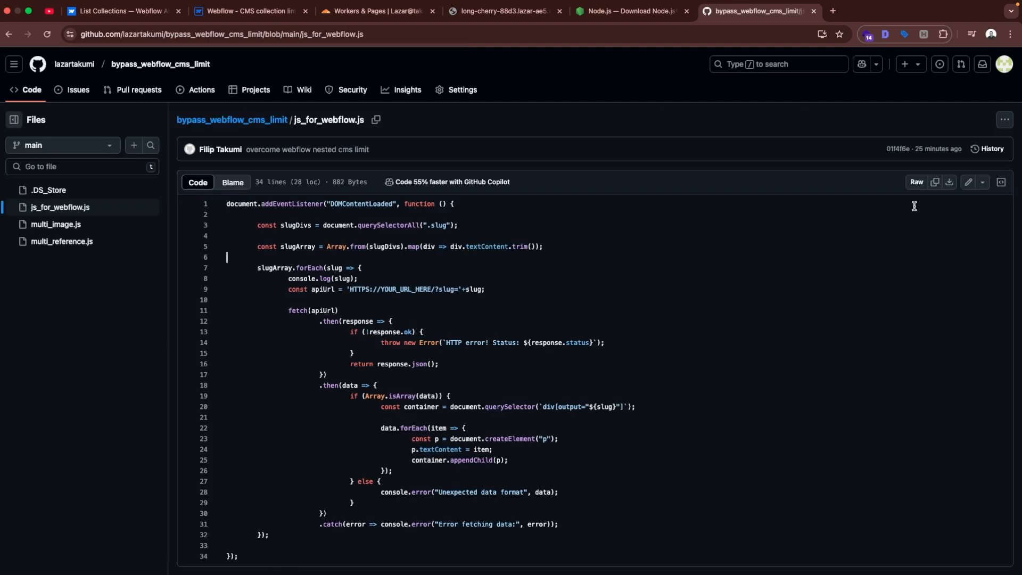
{"action": "left_click", "coordinate": [917, 182]}
{"action": "key", "text": "super+a"}
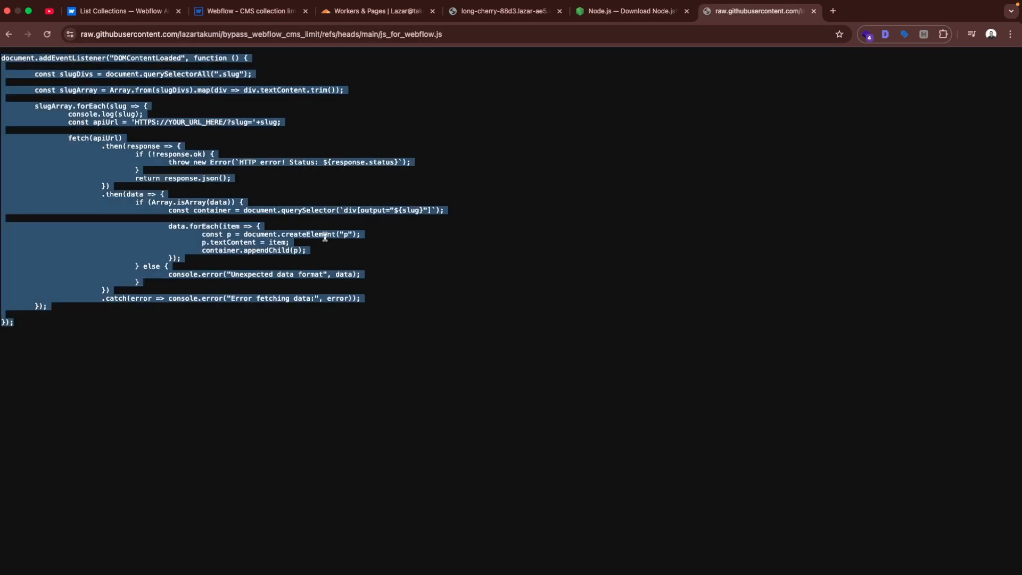
Step: Return to the Webflow designer and open the Home page's settings at the custom code before the </body> tag
{"action": "left_click", "coordinate": [245, 11]}
{"action": "left_click", "coordinate": [7, 97]}
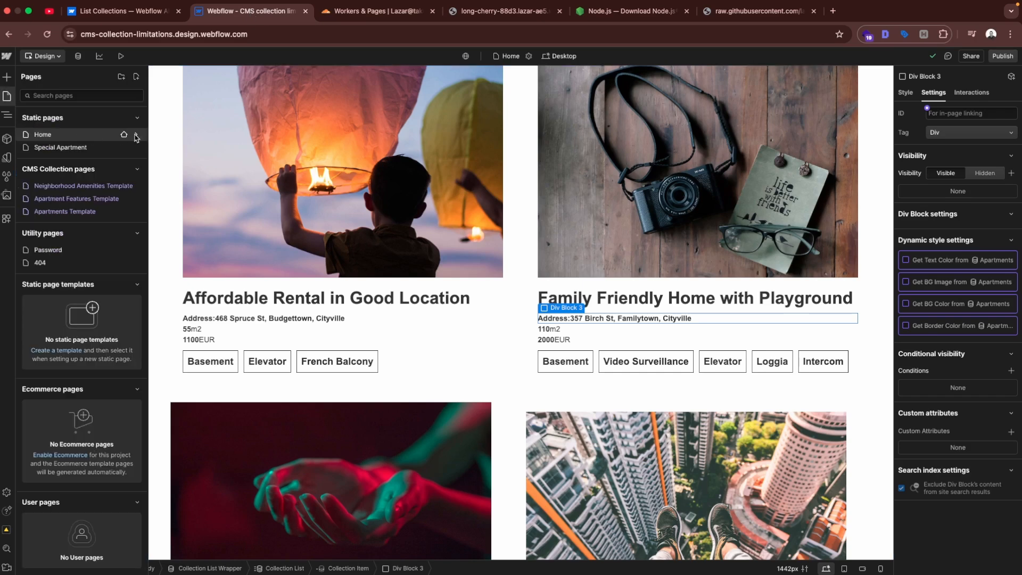
{"action": "left_click", "coordinate": [136, 138]}
{"action": "scroll", "coordinate": [218, 372], "scroll_direction": "down", "scroll_amount": 10}
{"action": "scroll", "coordinate": [218, 372], "scroll_direction": "down", "scroll_amount": 7}
Step: Add <script> and </script> tags to the Home page's Before </body> code and paste the copied JavaScript between them
{"action": "left_click", "coordinate": [217, 365]}
{"action": "type", "text": "<"}
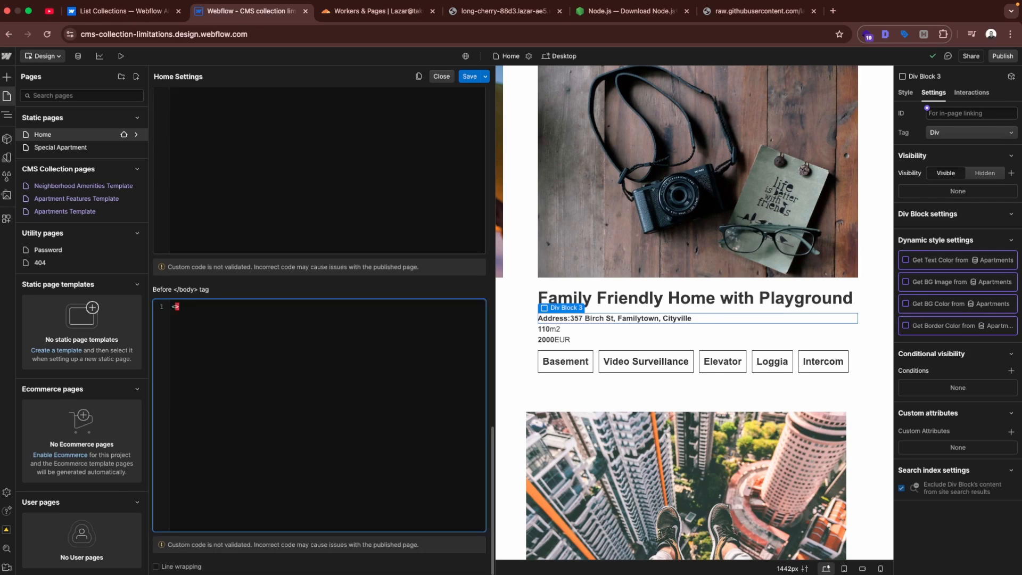
{"action": "type", "text": "script>"}
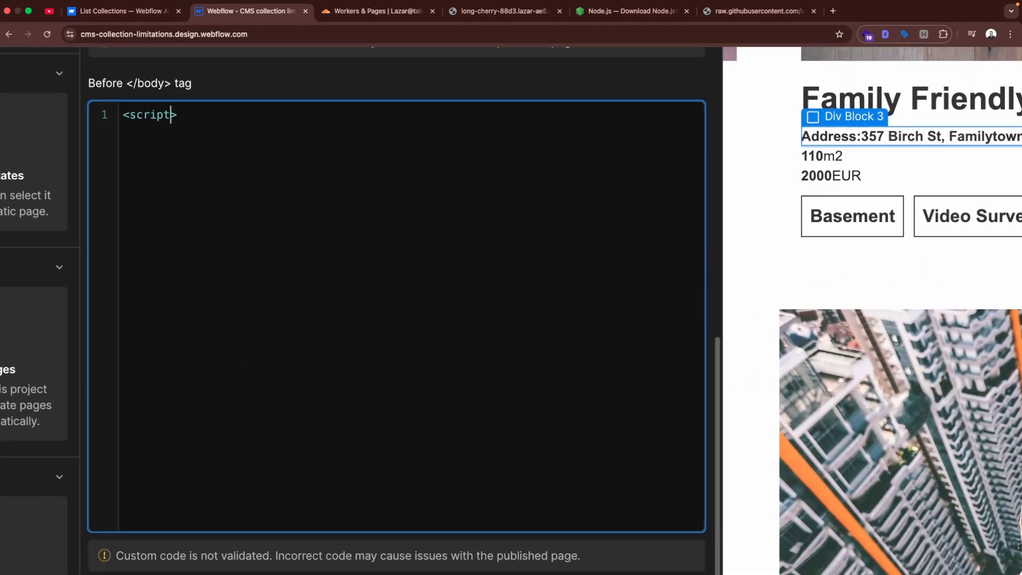
{"action": "key", "text": "Return"}
{"action": "key", "text": "Return"}
{"action": "key", "text": "Return"}
{"action": "type", "text": "</script>"}
{"action": "key", "text": "Up"}
{"action": "key", "text": "Up"}
{"action": "key", "text": "Return"}
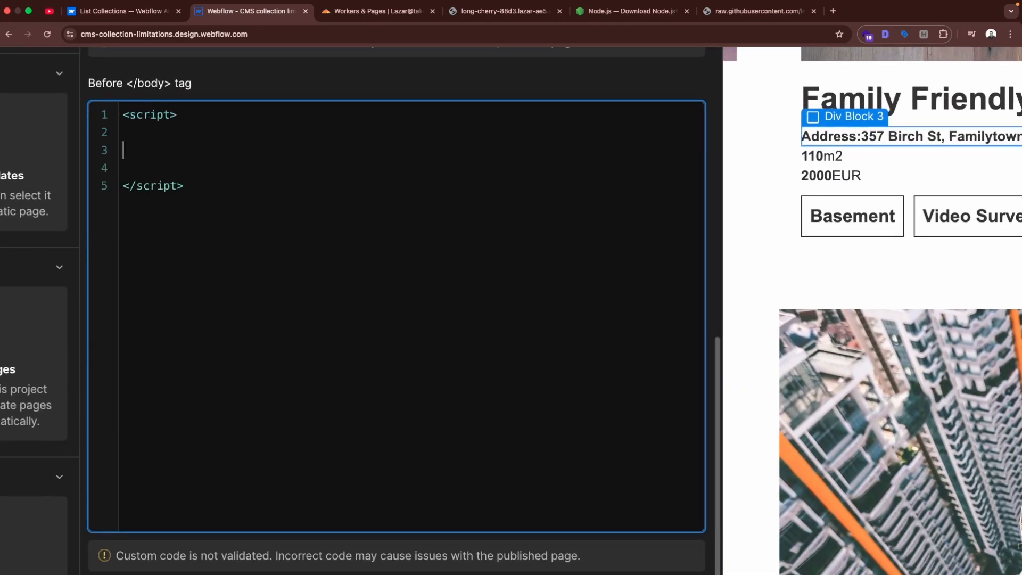
{"action": "key", "text": "super+v"}
{"action": "scroll", "coordinate": [261, 399], "scroll_direction": "up", "scroll_amount": 5}
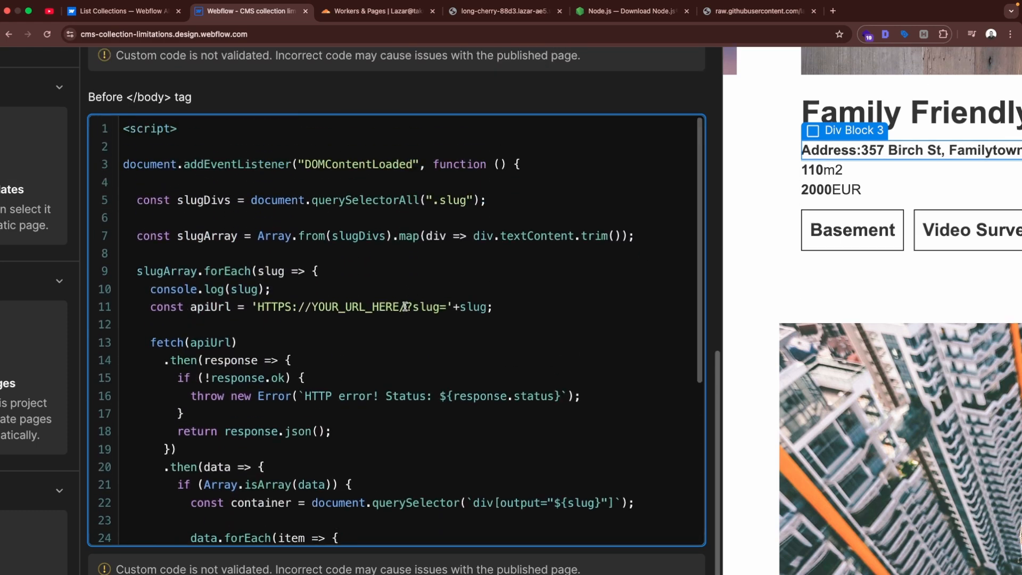
{"action": "left_click_drag", "start_coordinate": [406, 307], "coordinate": [254, 307]}
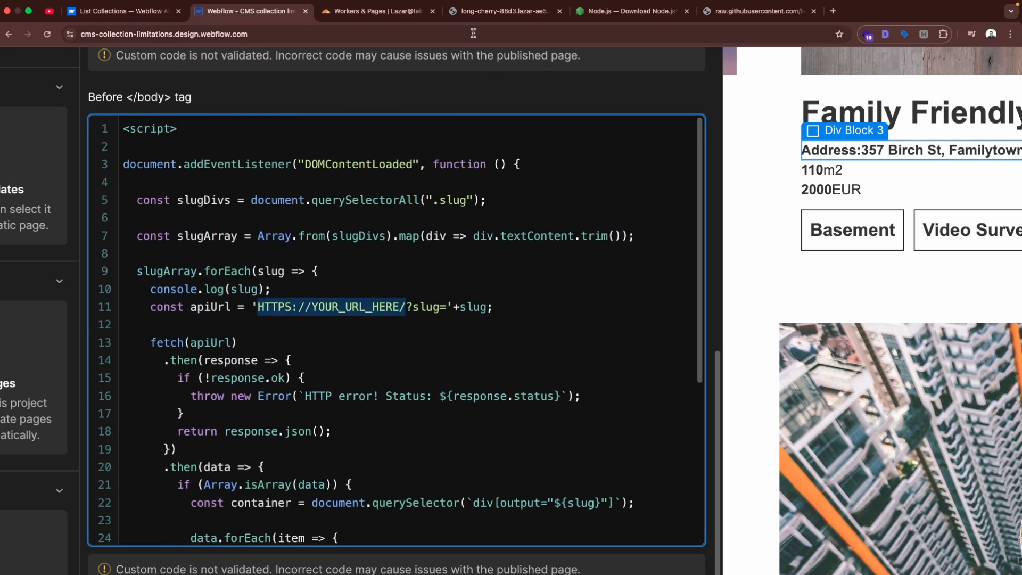
{"action": "left_click", "coordinate": [473, 11]}
{"action": "left_click_drag", "start_coordinate": [253, 34], "coordinate": [81, 34]}
{"action": "key", "text": "super+c"}
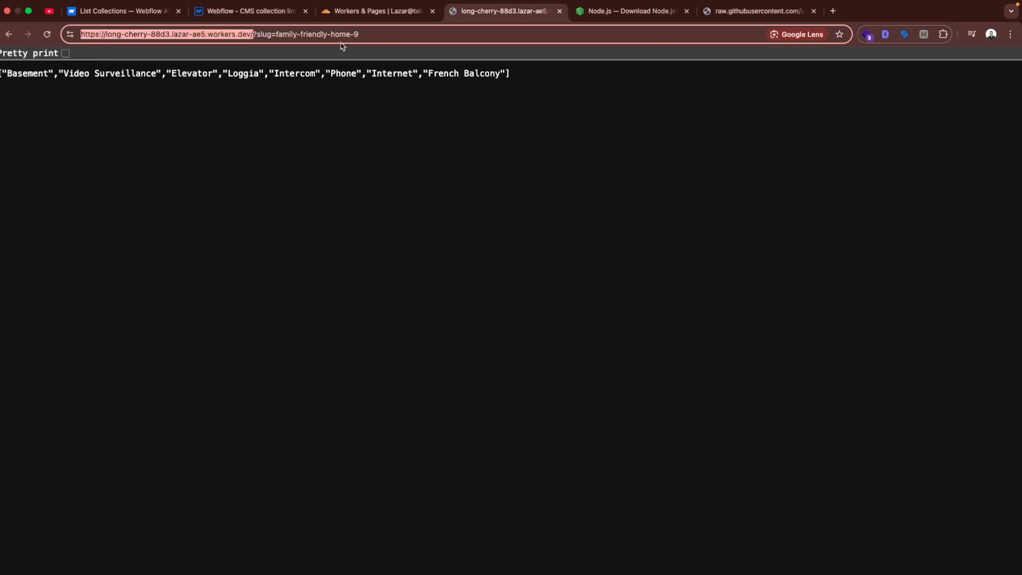
{"action": "left_click", "coordinate": [255, 13]}
{"action": "key", "text": "super+v"}
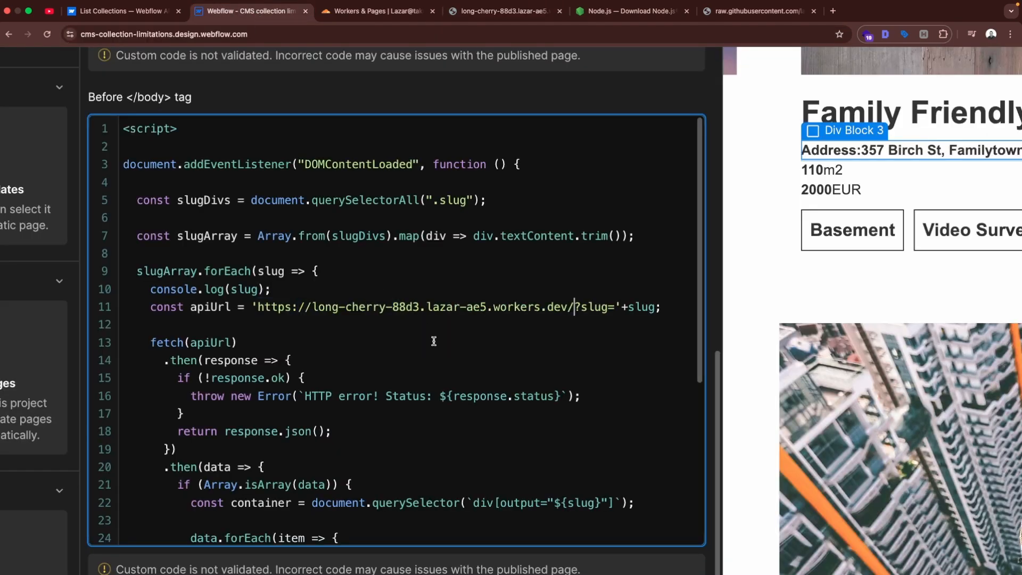
{"action": "left_click_drag", "start_coordinate": [259, 306], "coordinate": [574, 307]}
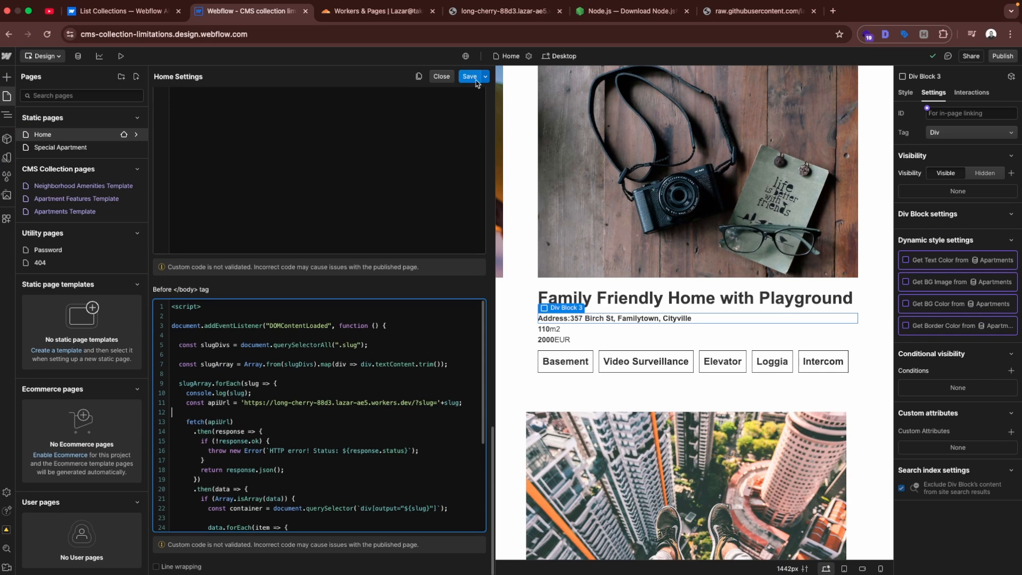
{"action": "left_click", "coordinate": [471, 80]}
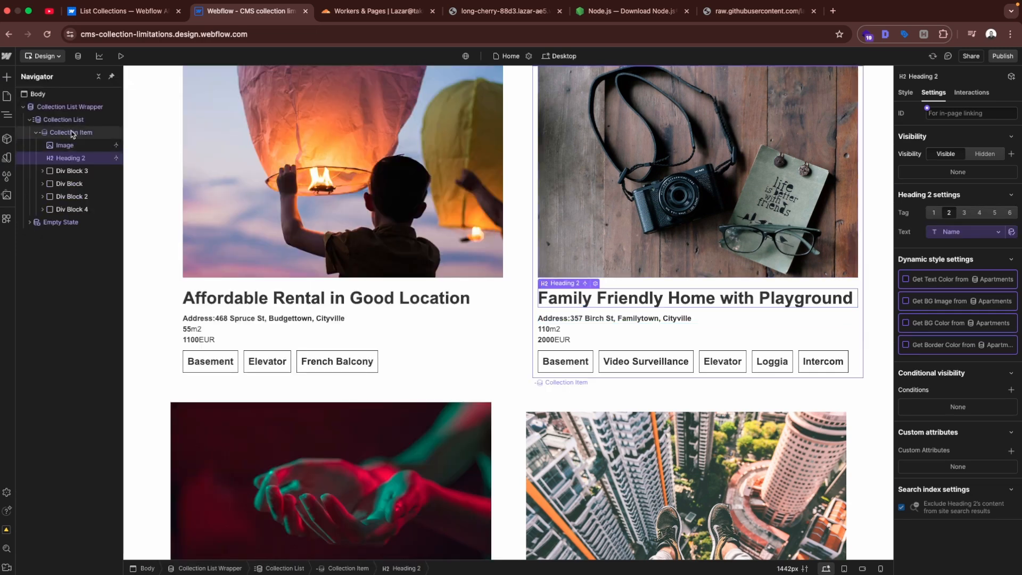
Step: Add a Text Block to the apartments' Collection Item and connect its text to the Slug field
{"action": "left_click", "coordinate": [71, 133]}
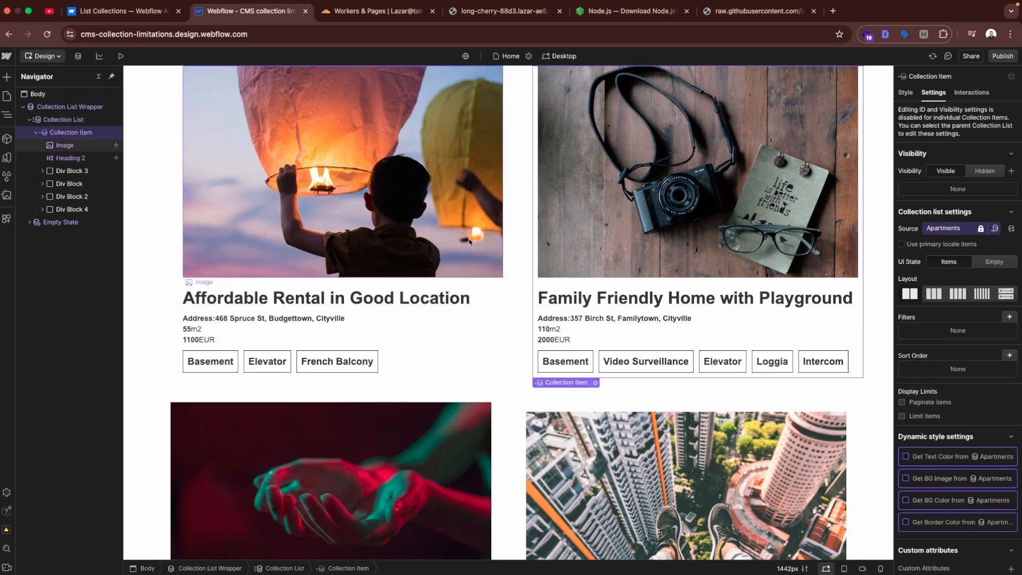
{"action": "key", "text": "super+k"}
{"action": "type", "text": "text"}
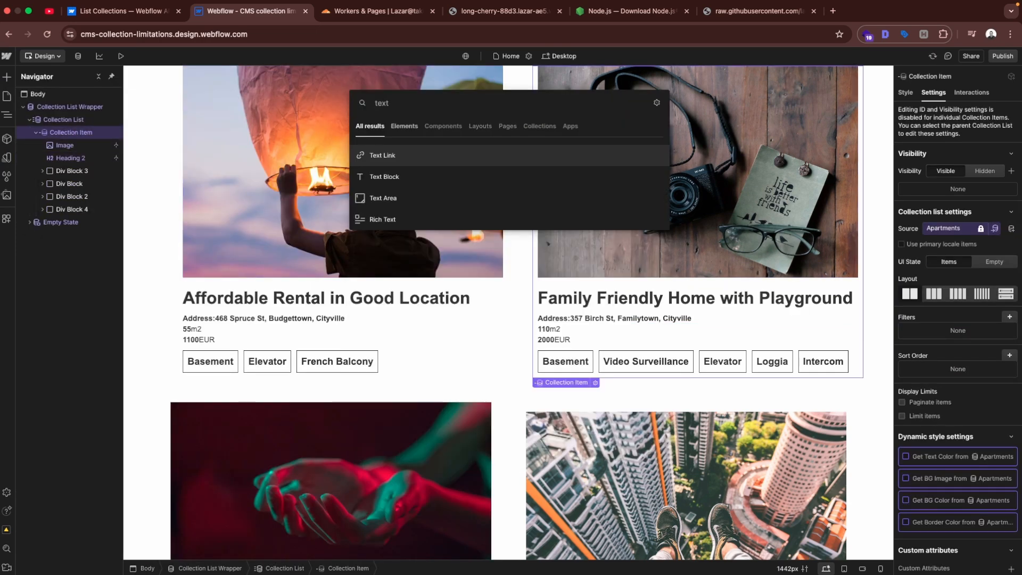
{"action": "key", "text": "Down"}
{"action": "key", "text": "Return"}
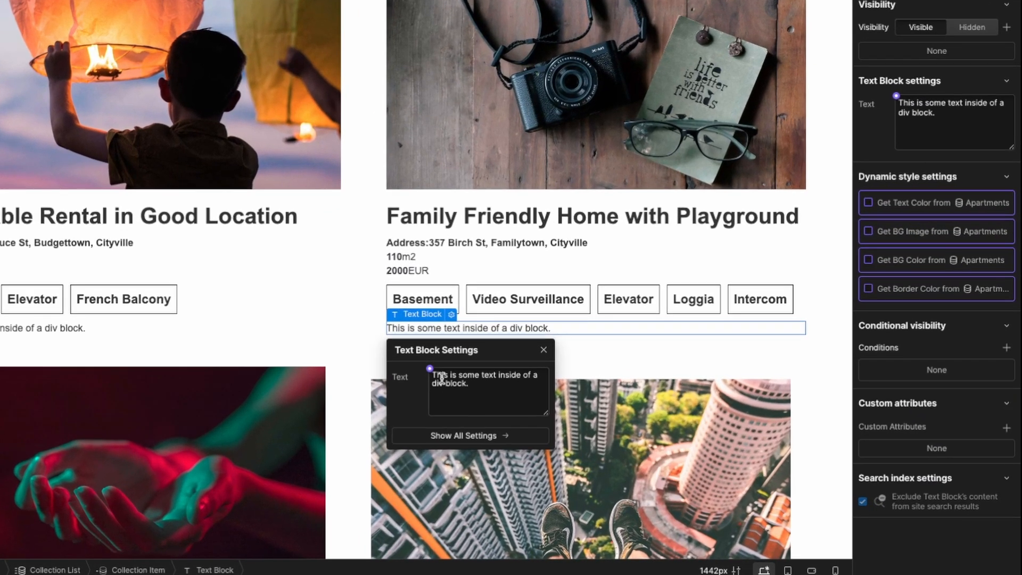
{"action": "left_click", "coordinate": [430, 369]}
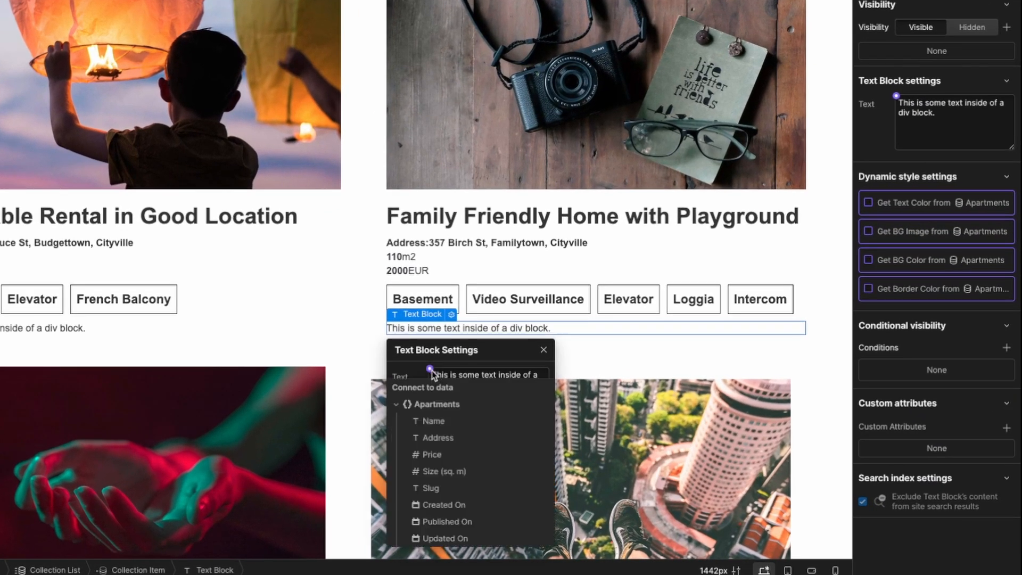
{"action": "left_click", "coordinate": [431, 488]}
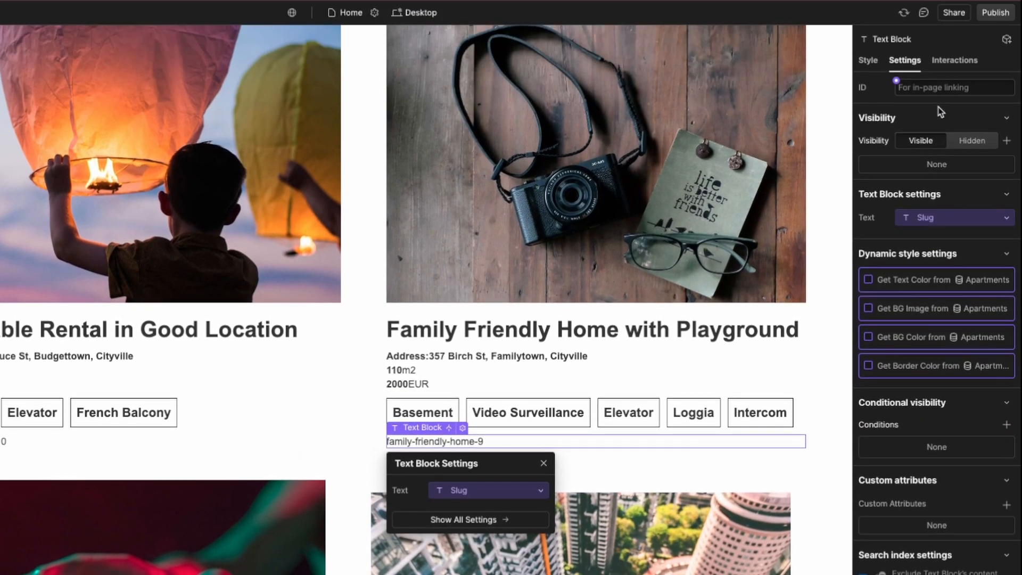
Step: Assign the existing slug class to the new text block
{"action": "left_click", "coordinate": [868, 60]}
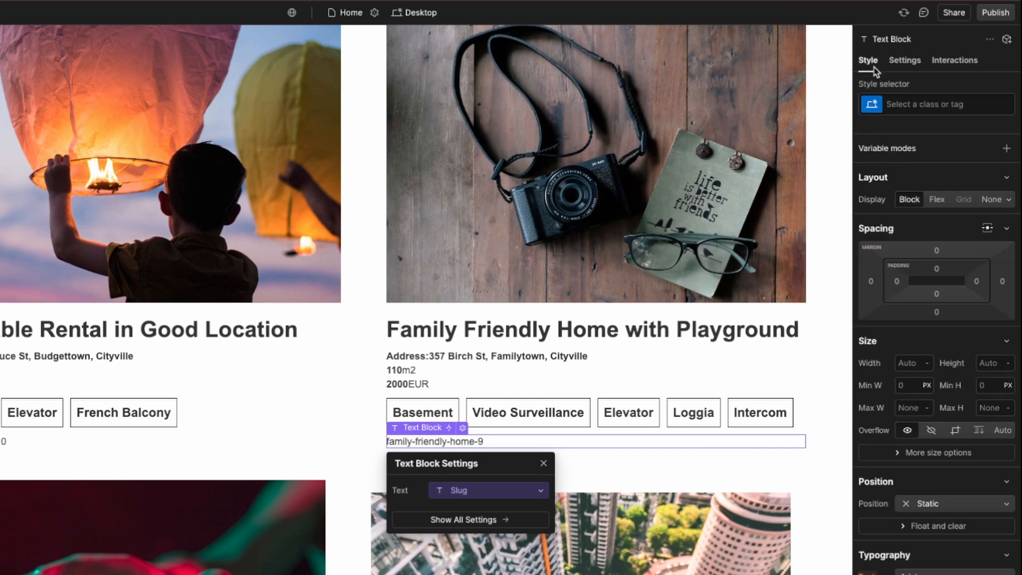
{"action": "left_click", "coordinate": [890, 96]}
{"action": "type", "text": "slug"}
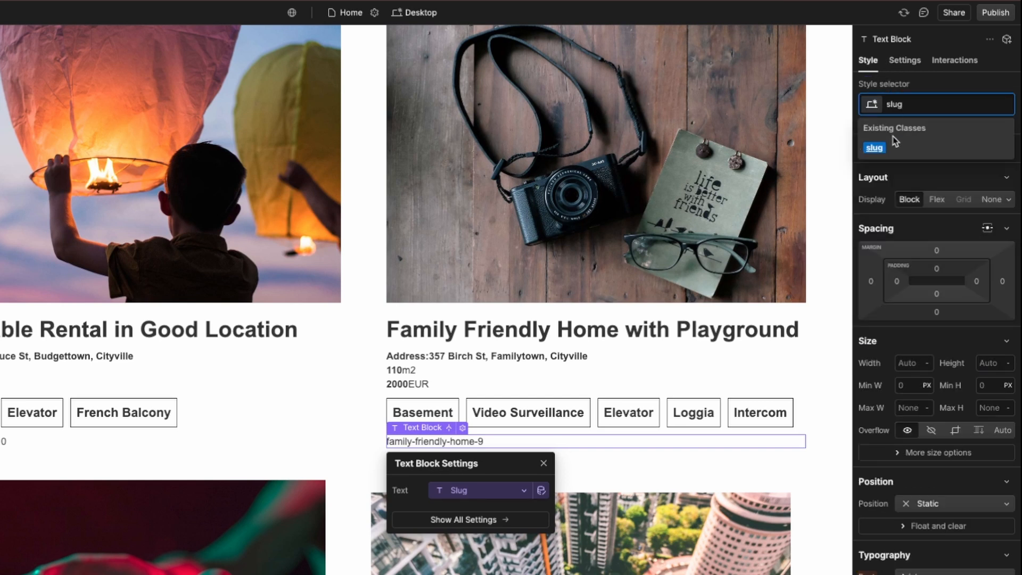
{"action": "key", "text": "Return"}
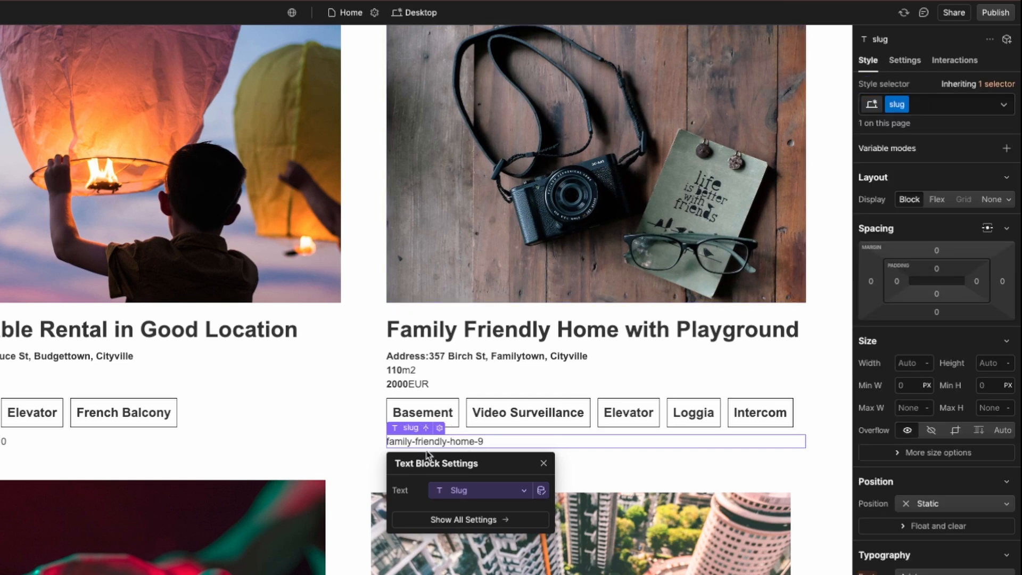
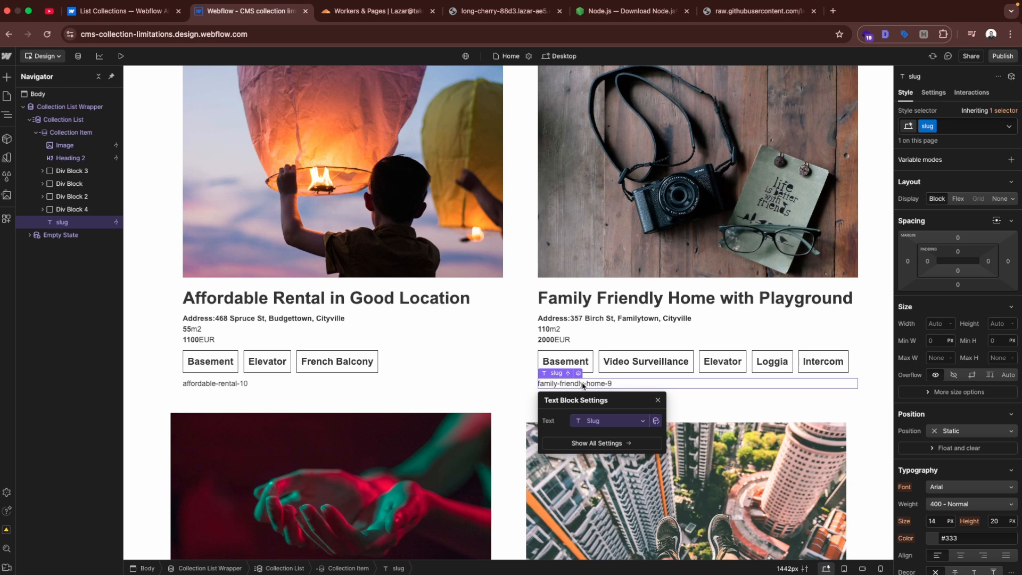
Step: Add a Div Block inside the Collection Item below the slug text
{"action": "key", "text": "super+Up"}
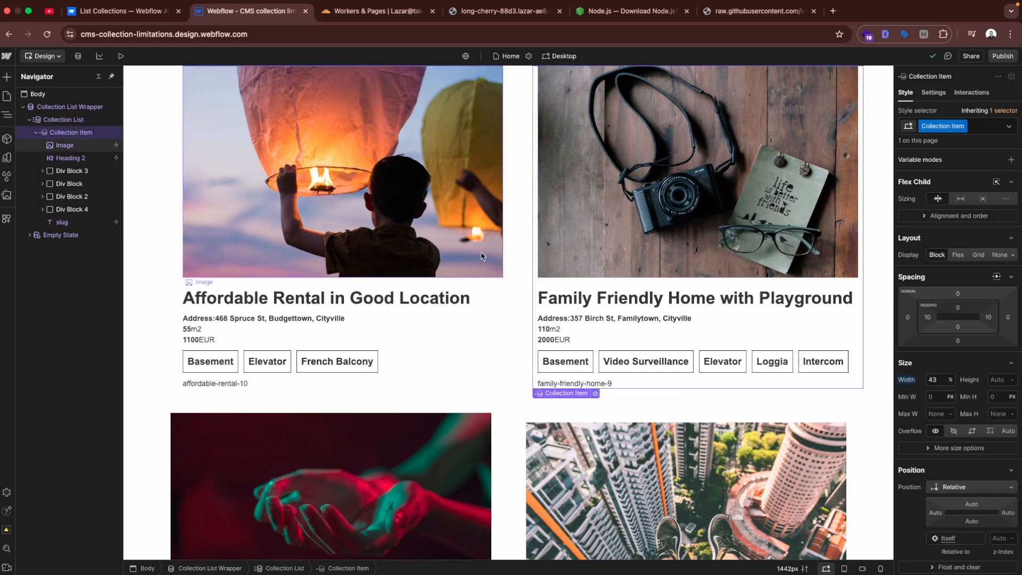
{"action": "key", "text": "super+e"}
{"action": "type", "text": "div"}
{"action": "key", "text": "Return"}
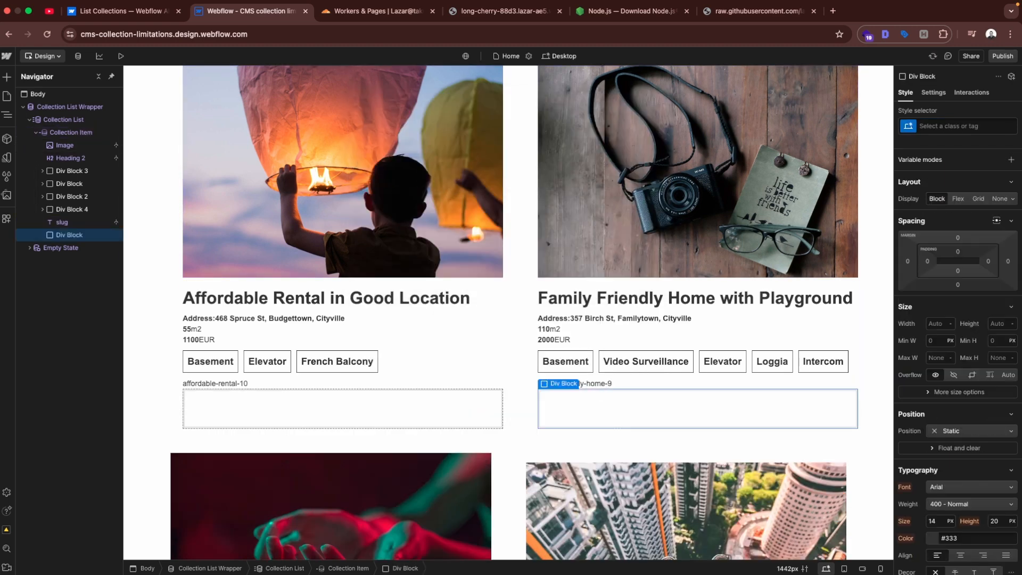
Step: Give the new Div Block a custom attribute named output with its value connected to the Slug field
{"action": "left_click", "coordinate": [933, 93]}
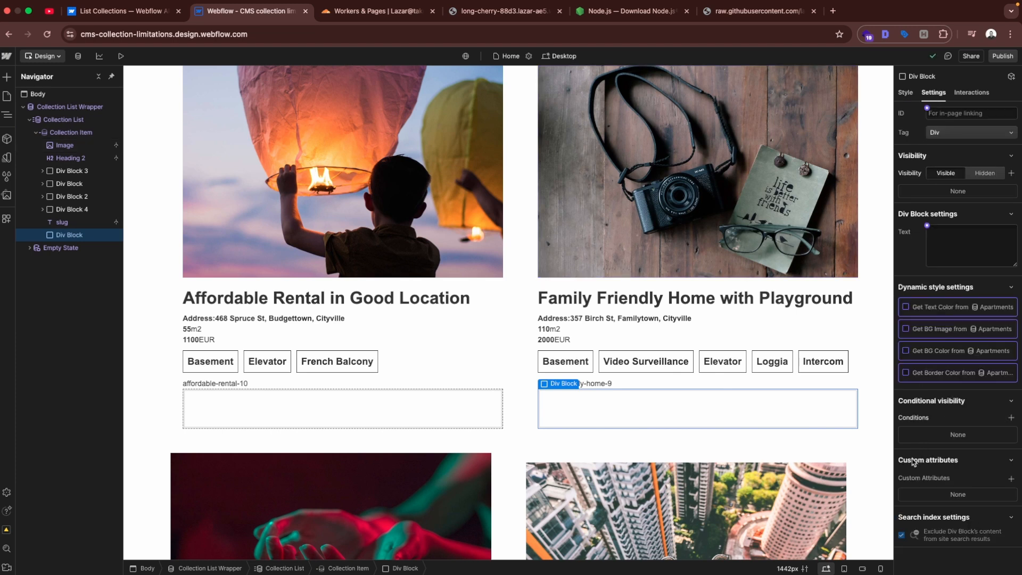
{"action": "left_click", "coordinate": [1011, 478]}
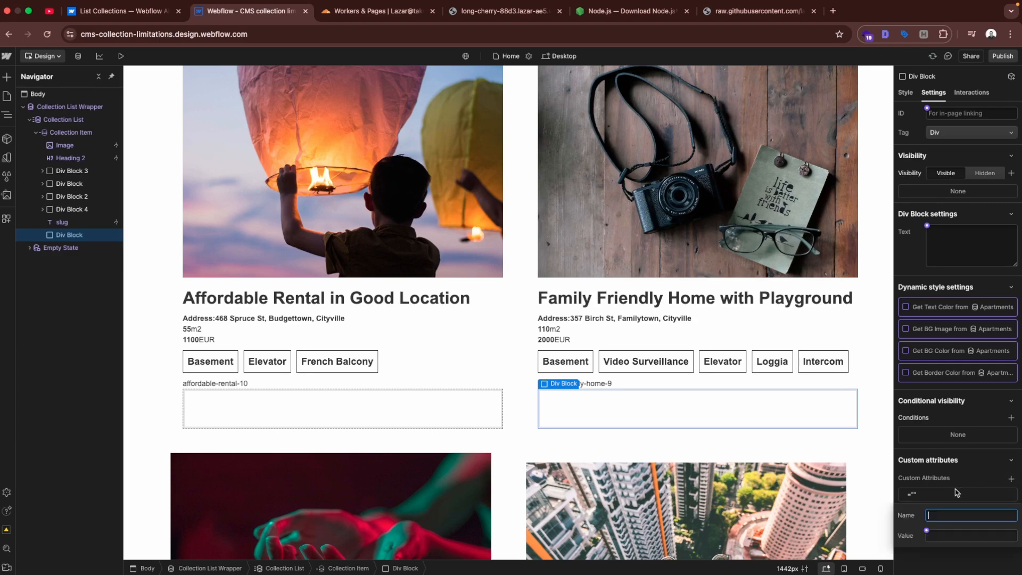
{"action": "left_click", "coordinate": [926, 530]}
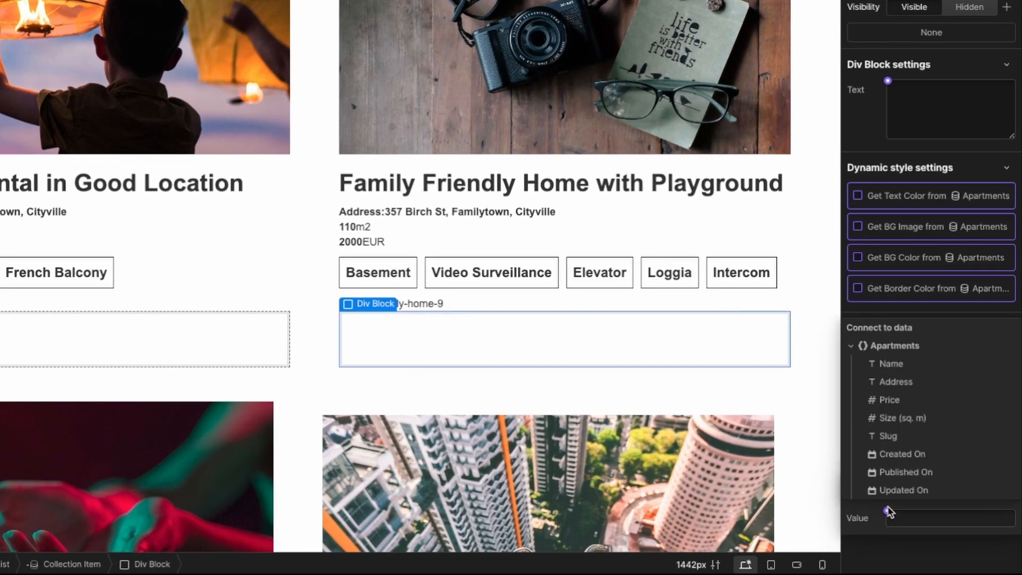
{"action": "left_click", "coordinate": [890, 435]}
{"action": "left_click", "coordinate": [853, 340]}
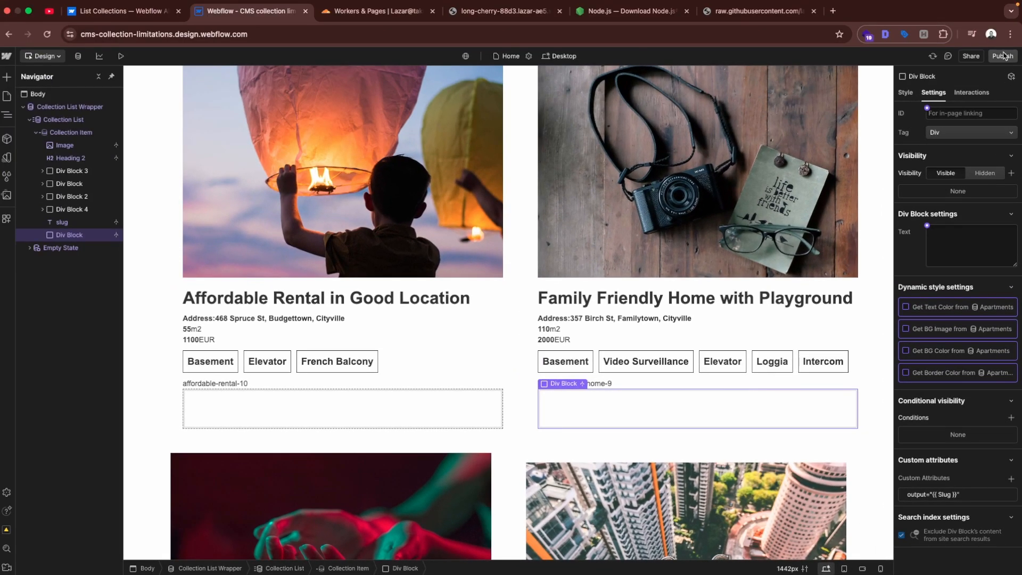
Step: Publish the site to cms-collection-limitations.webflow.io and check the feature list under Family Friendly Home with Playground on the live page
{"action": "left_click", "coordinate": [1003, 55]}
{"action": "left_click", "coordinate": [958, 206]}
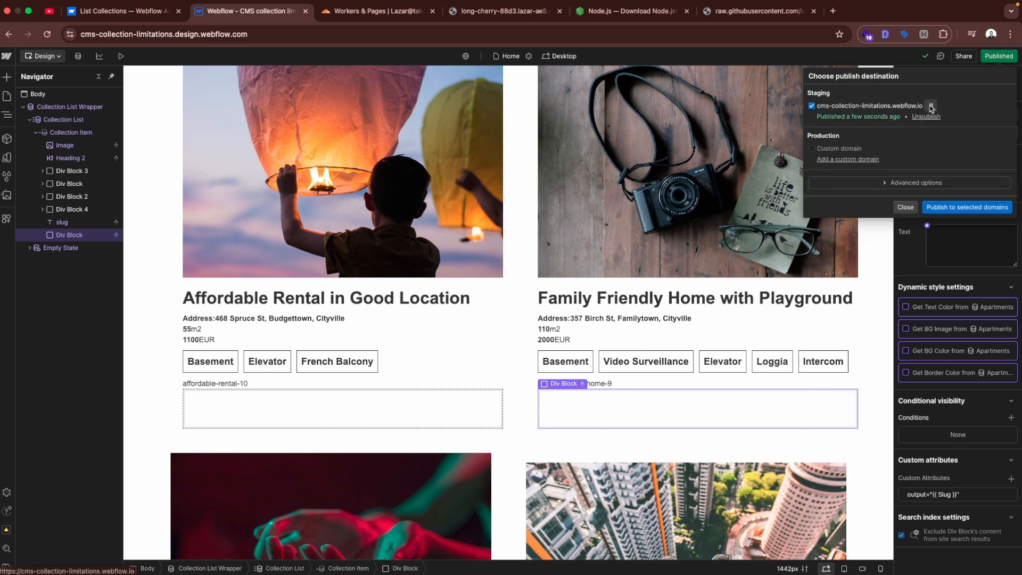
{"action": "left_click", "coordinate": [930, 104]}
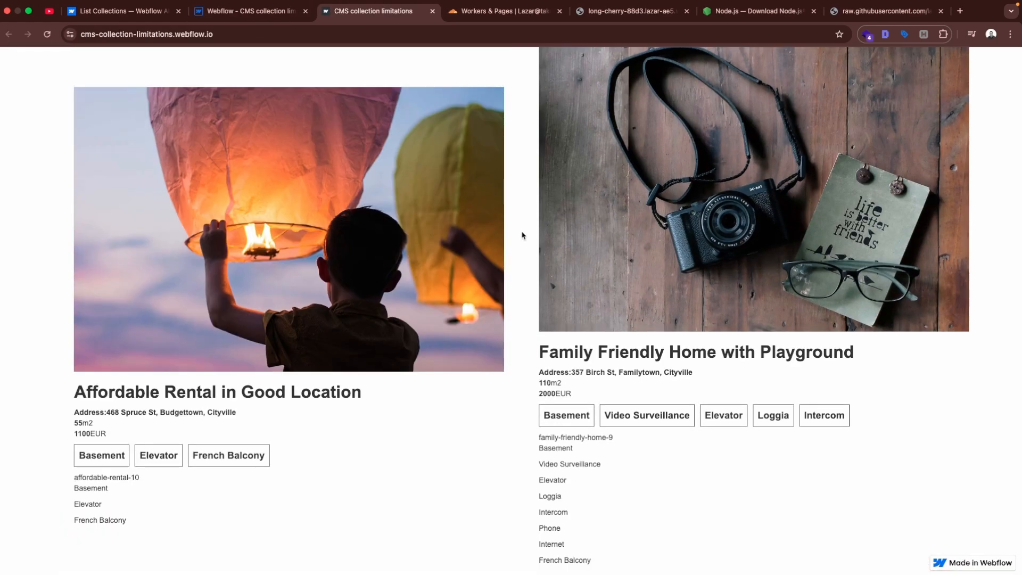
{"action": "scroll", "coordinate": [355, 185], "scroll_direction": "down", "scroll_amount": 2}
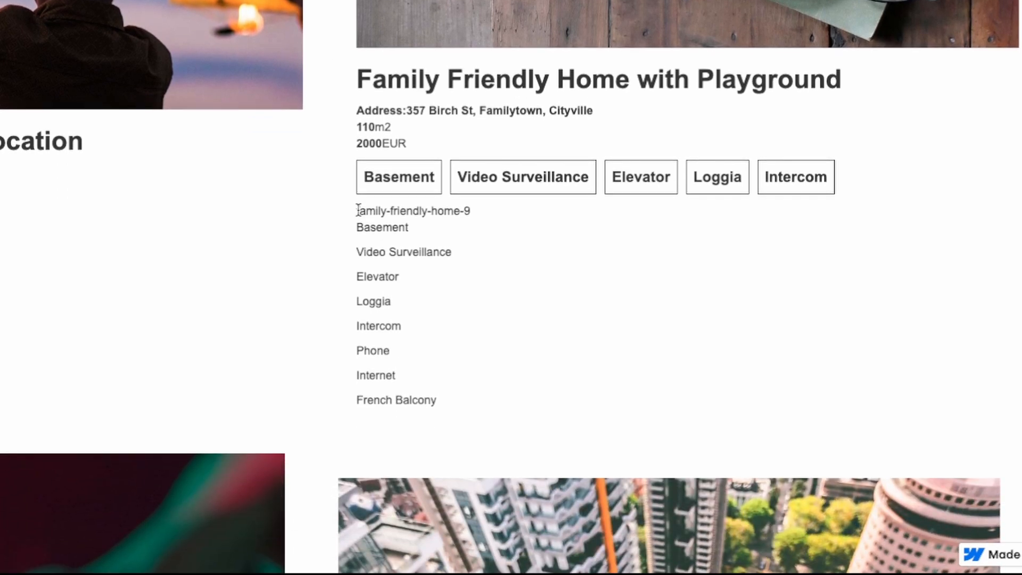
{"action": "mouse_move", "coordinate": [356, 228]}
{"action": "left_mouse_down"}
{"action": "mouse_move", "coordinate": [401, 235]}
{"action": "mouse_move", "coordinate": [420, 313]}
{"action": "mouse_move", "coordinate": [416, 363]}
{"action": "mouse_move", "coordinate": [439, 402]}
{"action": "mouse_move", "coordinate": [353, 233]}
{"action": "left_mouse_up"}
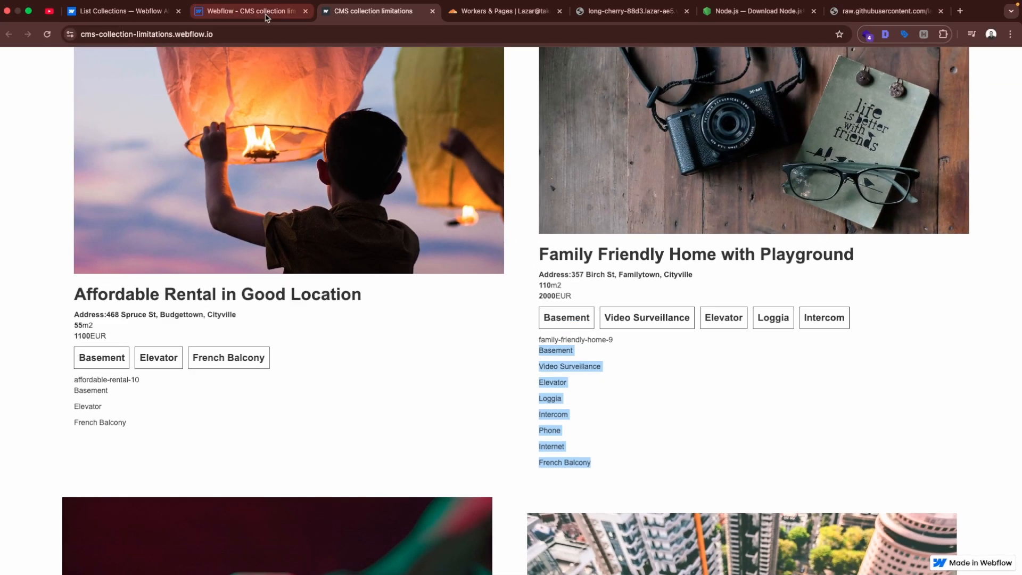
Step: Set the slug text block's display to None in the Designer so the slug is hidden
{"action": "left_click", "coordinate": [265, 15]}
{"action": "left_click", "coordinate": [618, 384]}
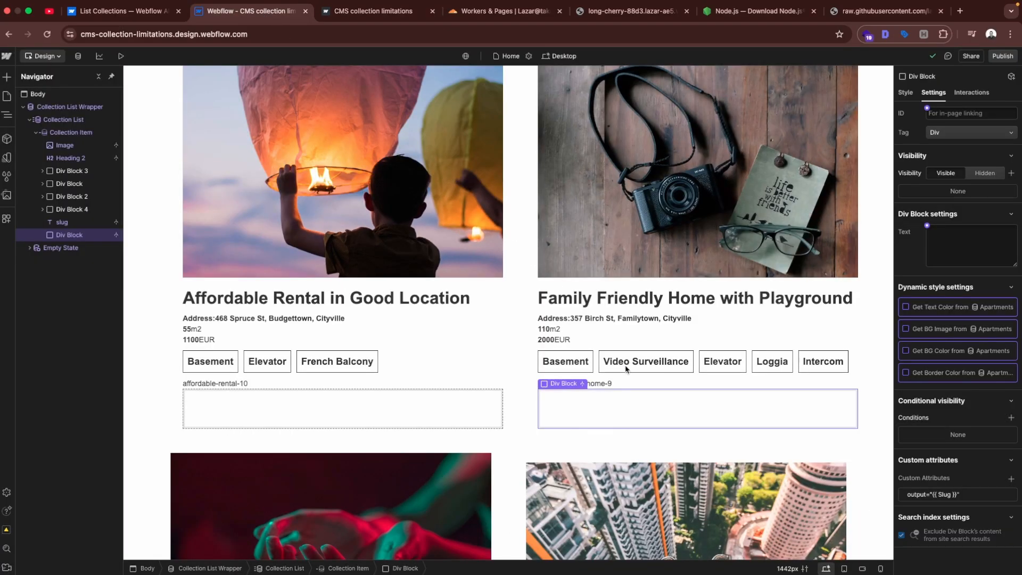
{"action": "left_click", "coordinate": [616, 384]}
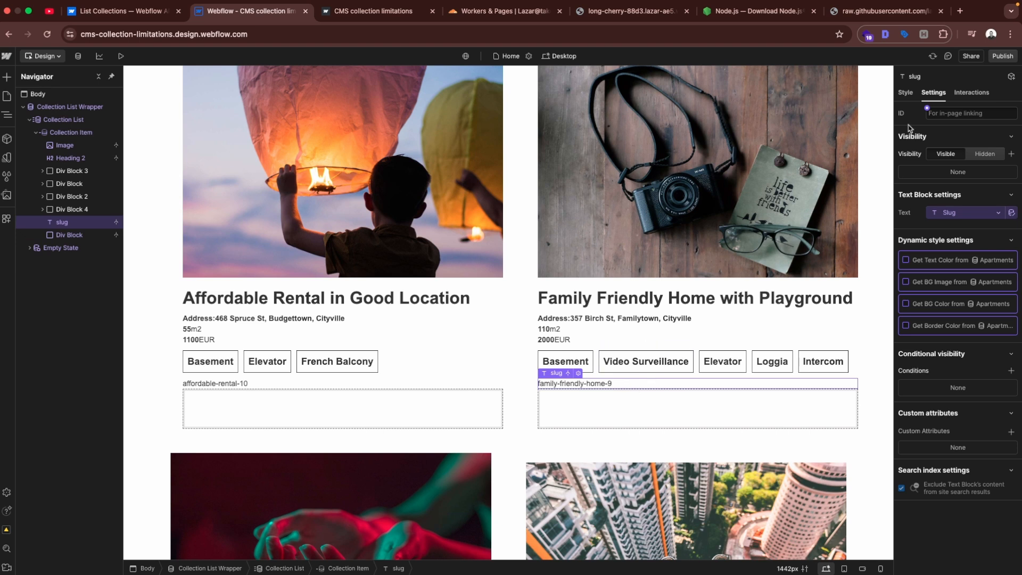
{"action": "left_click", "coordinate": [910, 96]}
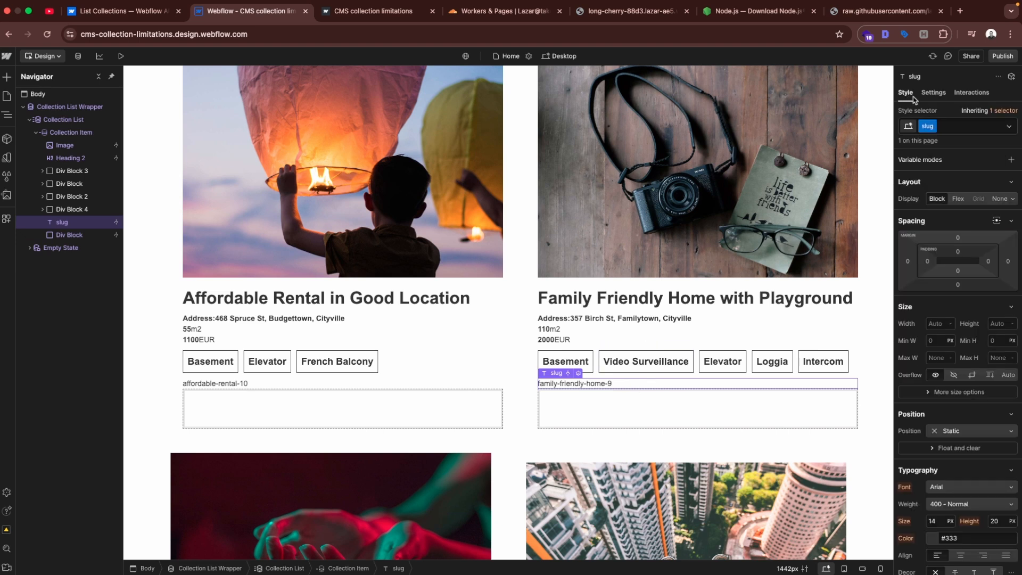
{"action": "left_click", "coordinate": [998, 198]}
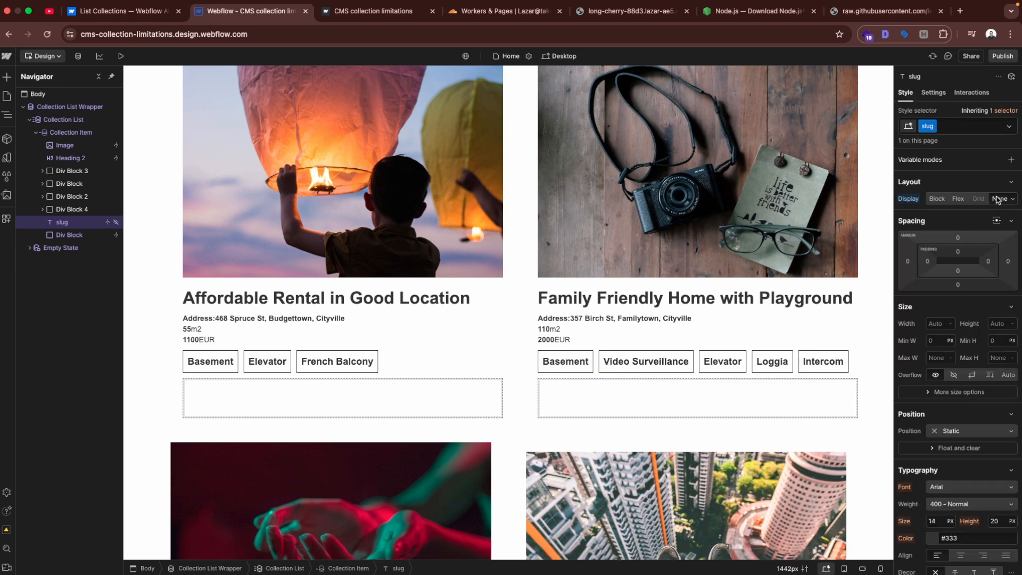
Step: Assign a new class named apartment-features to the empty Div Block below the slug text
{"action": "left_click", "coordinate": [787, 404]}
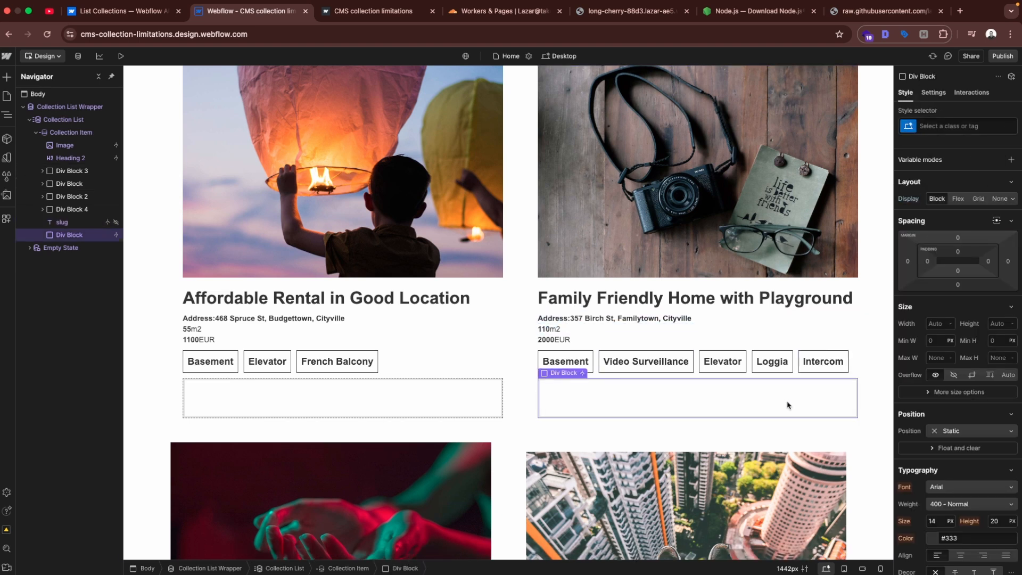
{"action": "left_click", "coordinate": [952, 125]}
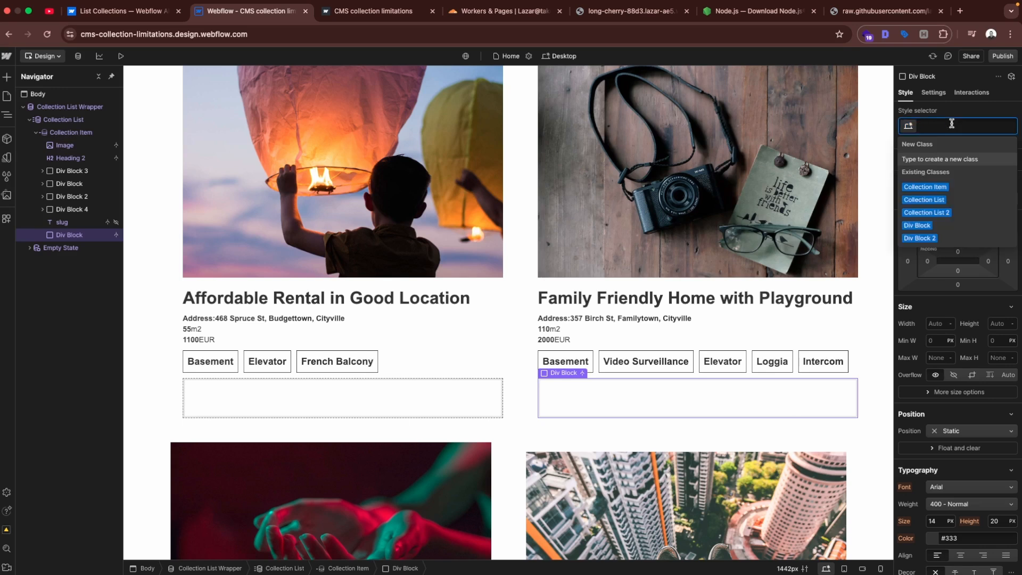
{"action": "type", "text": "apartment-featu"}
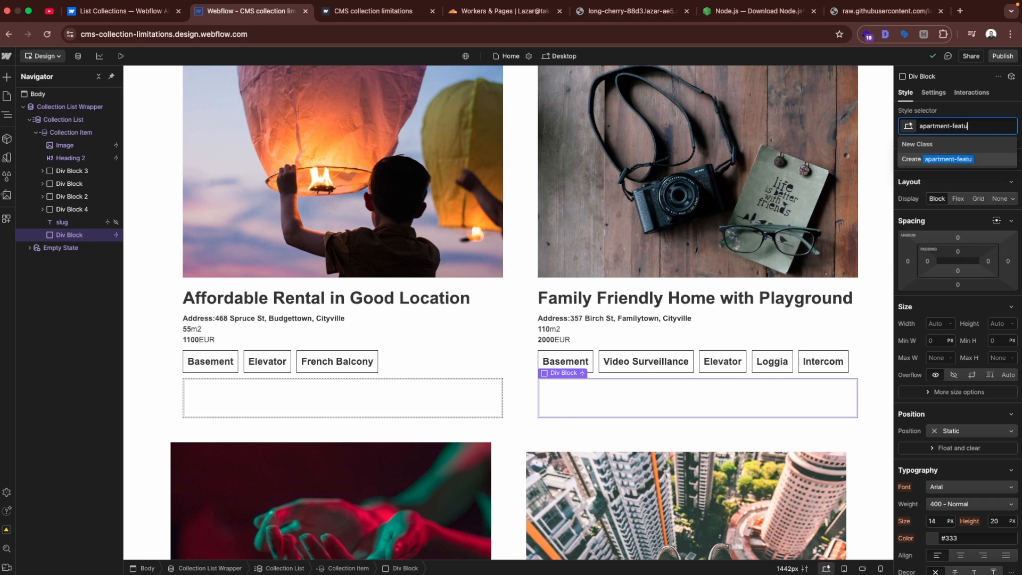
{"action": "key", "text": "Return"}
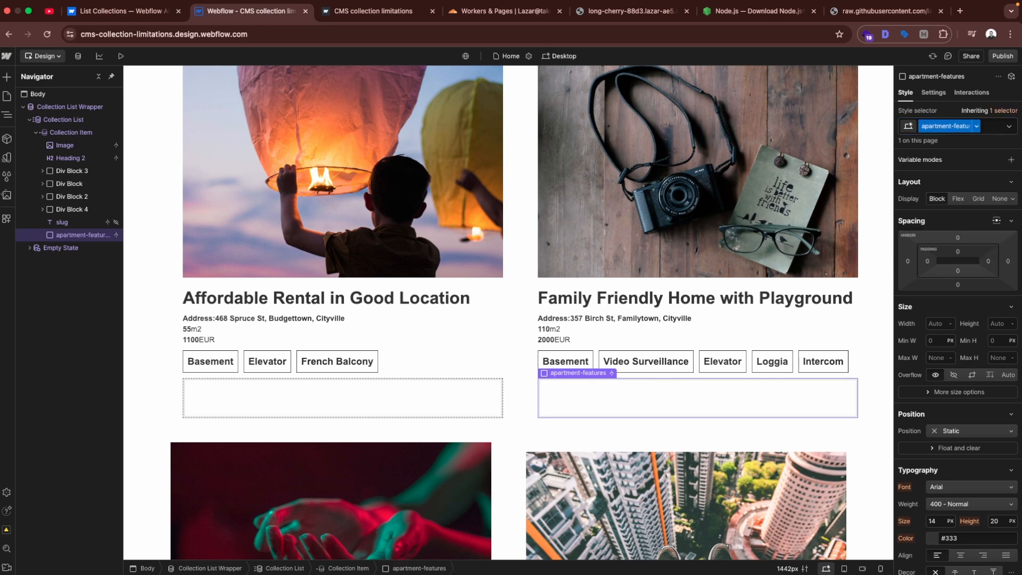
Step: Add a style block to the Home page's head code giving .apartment-features display: flex, gap: 15px and justify-content: space-between
{"action": "left_click", "coordinate": [7, 97]}
{"action": "left_click", "coordinate": [136, 136]}
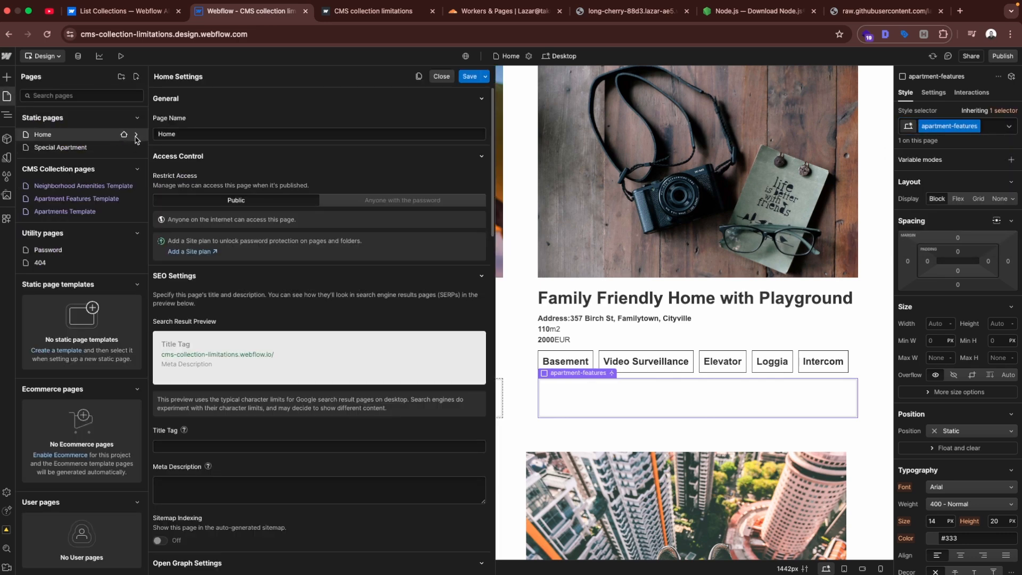
{"action": "scroll", "coordinate": [246, 392], "scroll_direction": "down", "scroll_amount": 10}
{"action": "left_click", "coordinate": [247, 392]}
{"action": "type", "text": "<st>"}
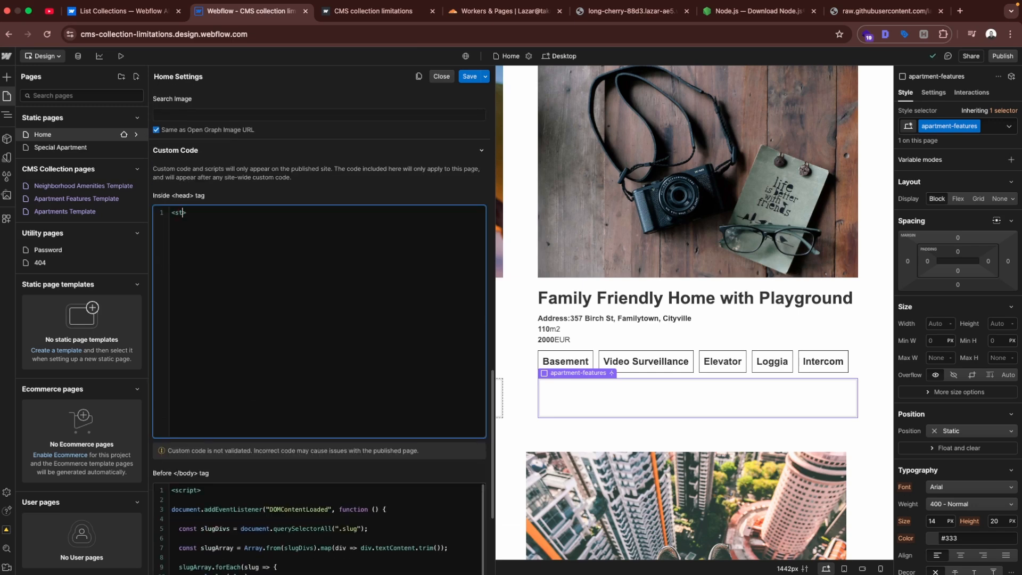
{"action": "type", "text": "</"}
{"action": "key", "text": "Up"}
{"action": "key", "text": "Return"}
{"action": "key", "text": "Return"}
{"action": "key", "text": "Up"}
{"action": "type", "text": ".ap"}
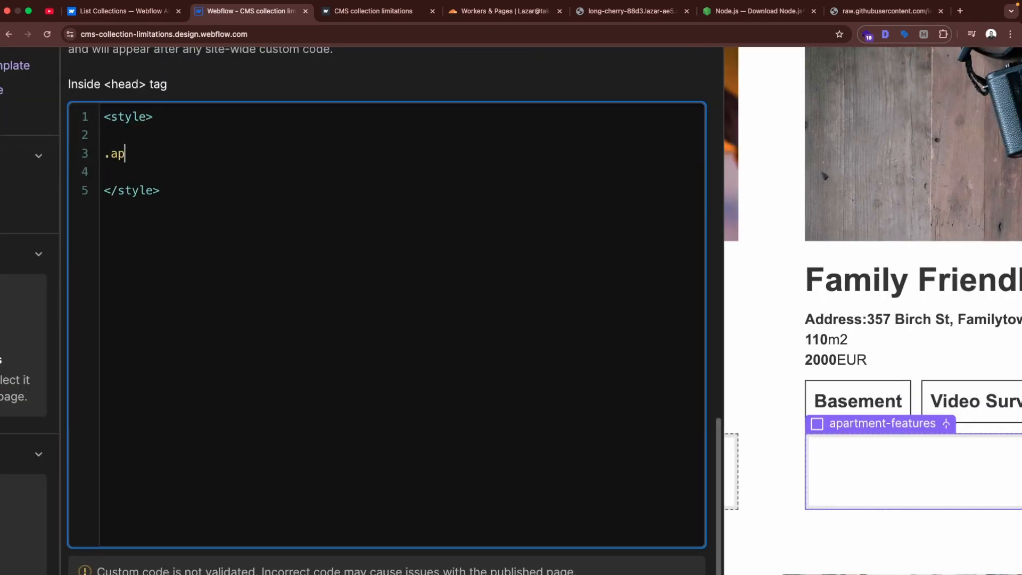
{"action": "type", "text": "artment-features {"}
{"action": "key", "text": "Return"}
{"action": "key", "text": "Return"}
{"action": "type", "text": "display: flex;"}
{"action": "key", "text": "Return"}
{"action": "type", "text": "gap: 15px;"}
{"action": "key", "text": "Return"}
{"action": "type", "text": "justify-content: space-between;"}
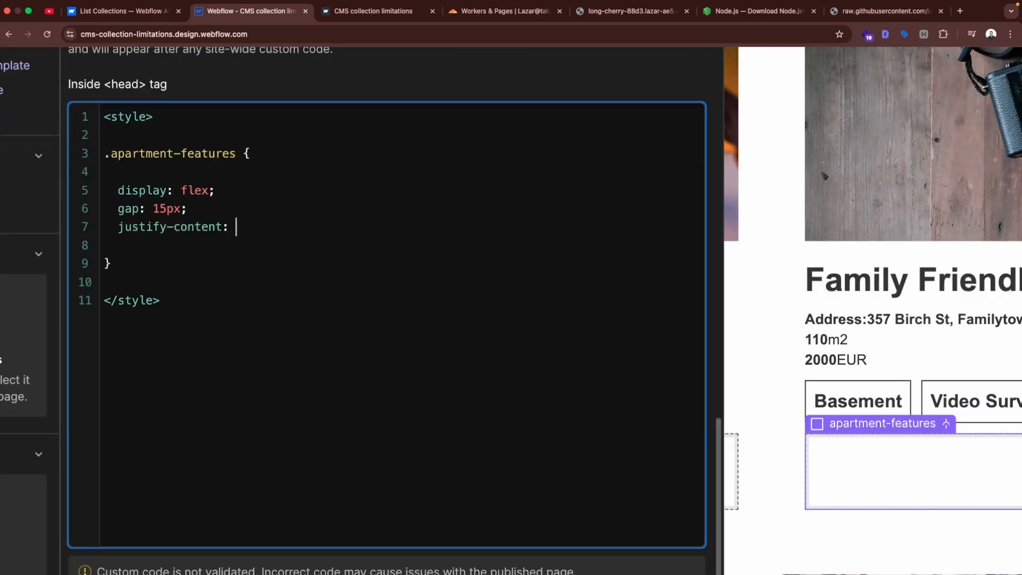
Step: Add an .apartment-features p rule with padding: 5px and border: 1px solid black, and save the Home page settings
{"action": "left_click", "coordinate": [253, 262]}
{"action": "key", "text": "Return"}
{"action": "key", "text": "Return"}
{"action": "type", "text": ".apartment-features p {"}
{"action": "key", "text": "Return"}
{"action": "type", "text": "padding: 5px;"}
{"action": "key", "text": "Return"}
{"action": "type", "text": "border: 1px solid black;"}
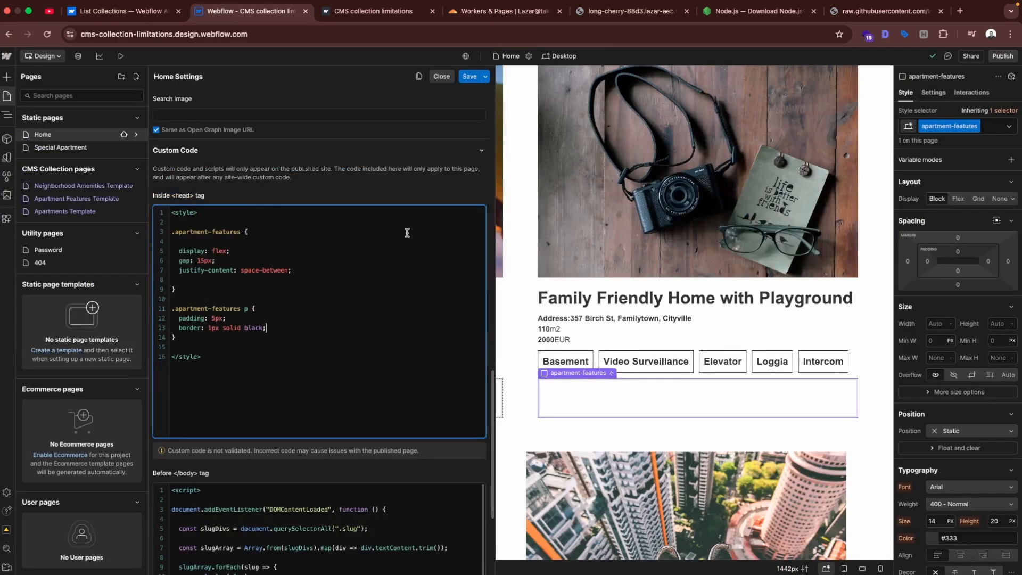
{"action": "left_click", "coordinate": [470, 78]}
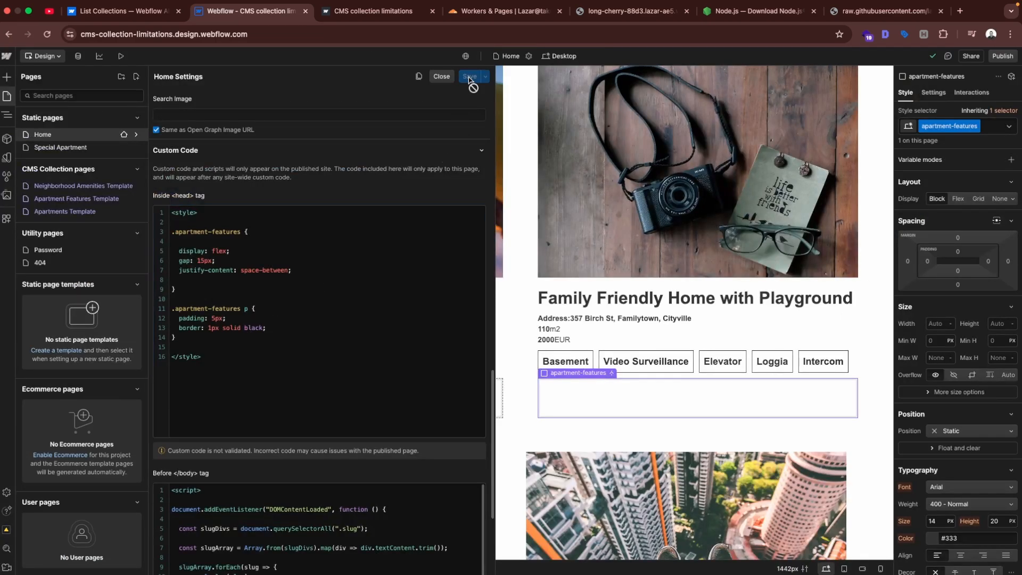
Step: Publish the site to cms-collection-limitations.webflow.io and check the styled feature lists on the live page
{"action": "left_click", "coordinate": [1003, 57]}
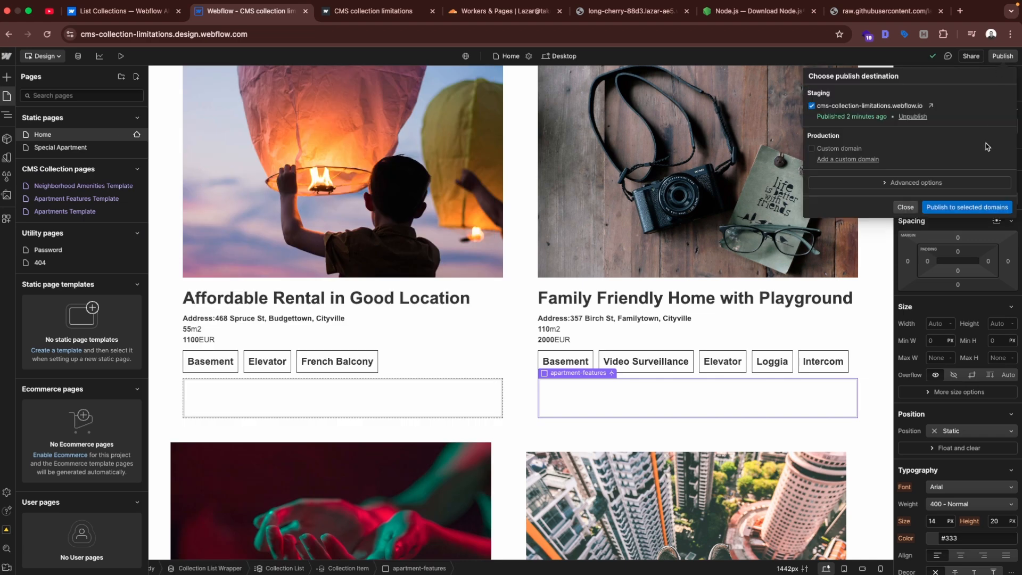
{"action": "left_click", "coordinate": [966, 208]}
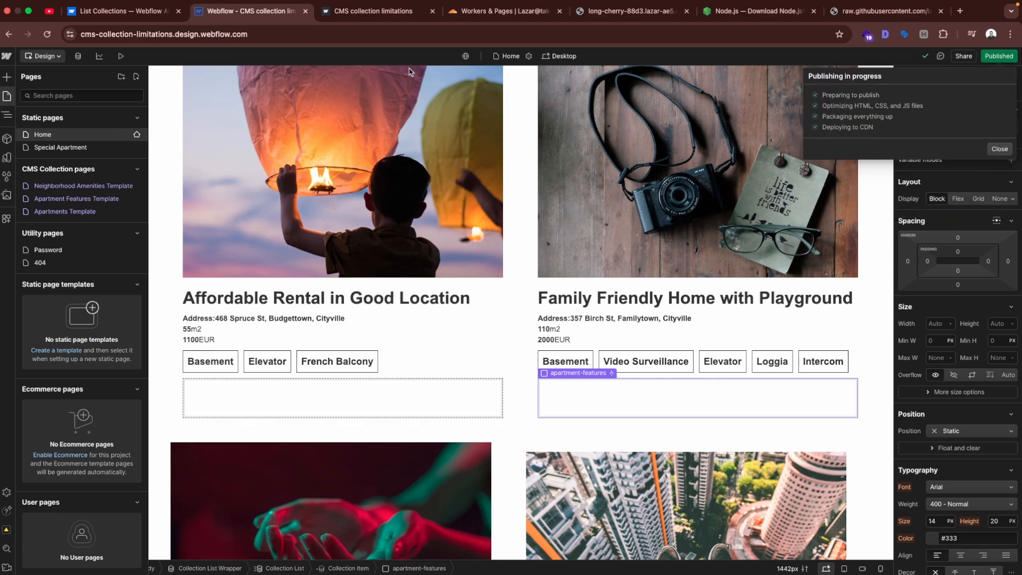
{"action": "left_click", "coordinate": [375, 13]}
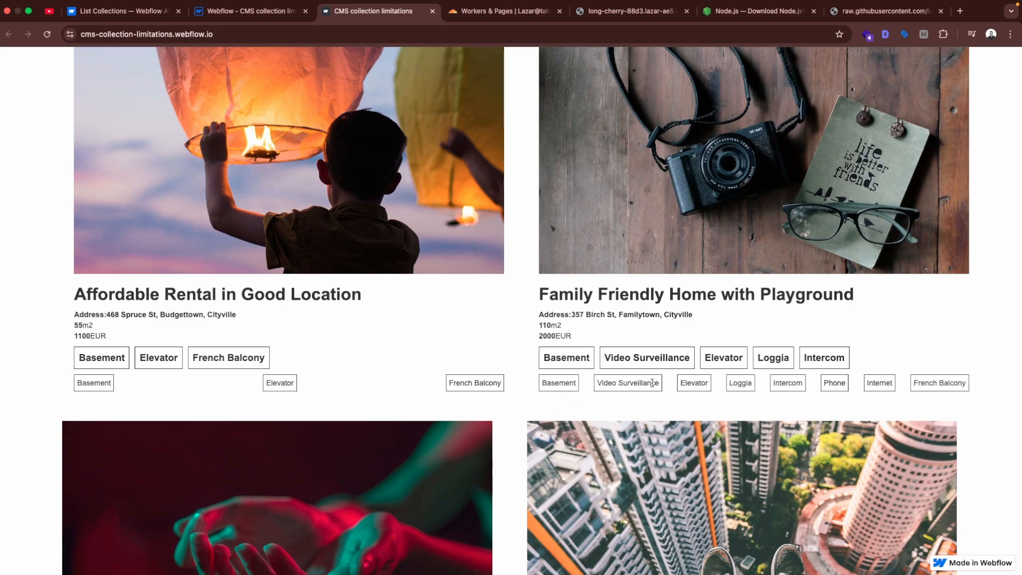
Step: Delete the nested feature Collection List Wrapper and its parent Div Block 4 from the Home page
{"action": "left_click", "coordinate": [245, 12]}
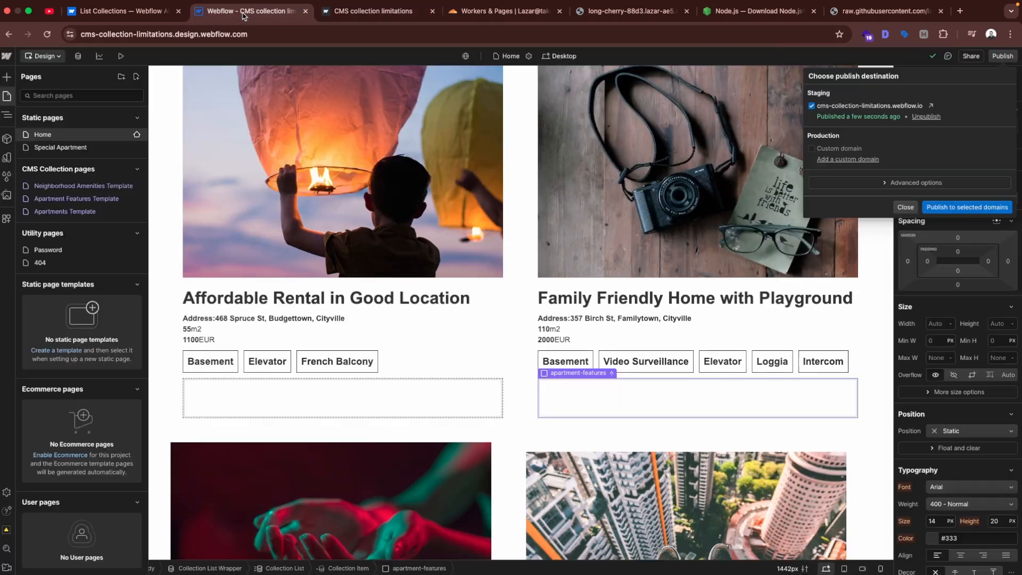
{"action": "left_click", "coordinate": [612, 365]}
{"action": "left_click", "coordinate": [612, 365]}
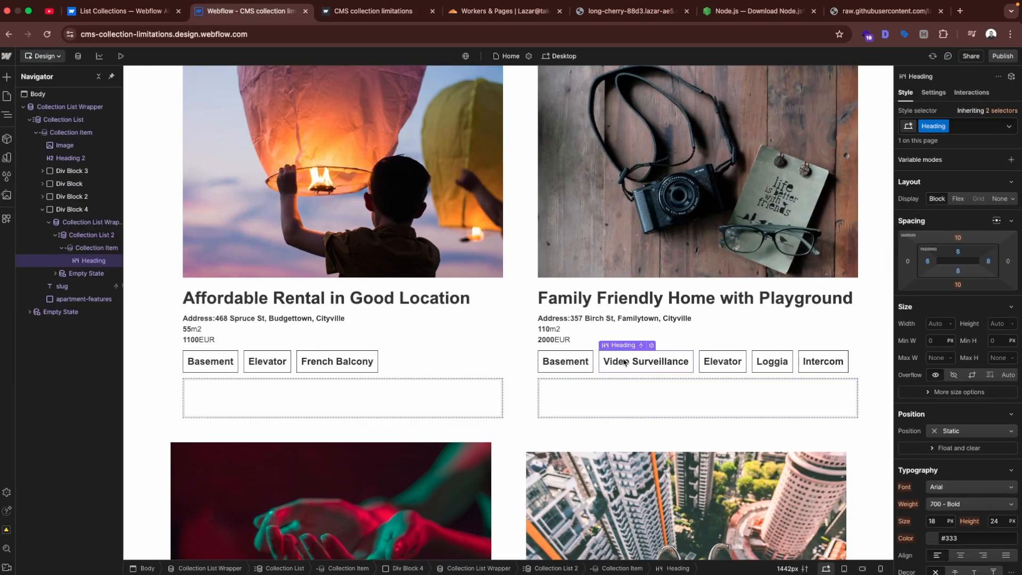
{"action": "left_click", "coordinate": [97, 225]}
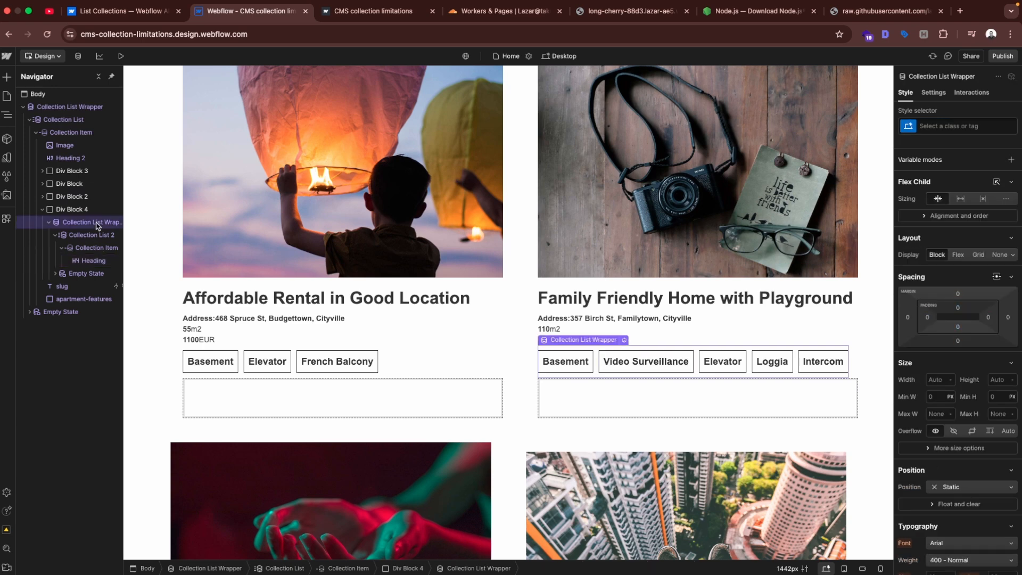
{"action": "right_click", "coordinate": [90, 226]}
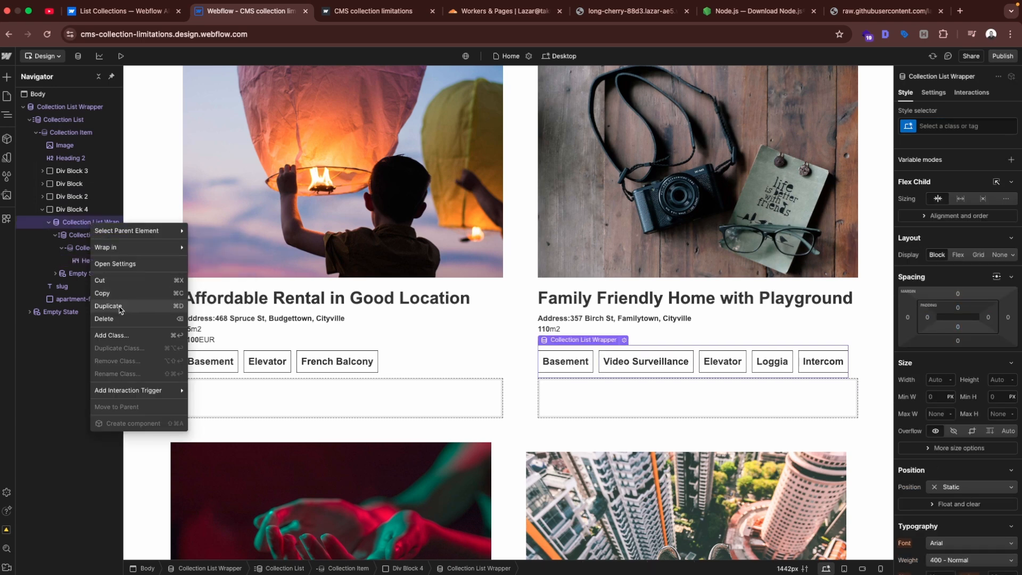
{"action": "left_click", "coordinate": [99, 332]}
{"action": "right_click", "coordinate": [75, 211]}
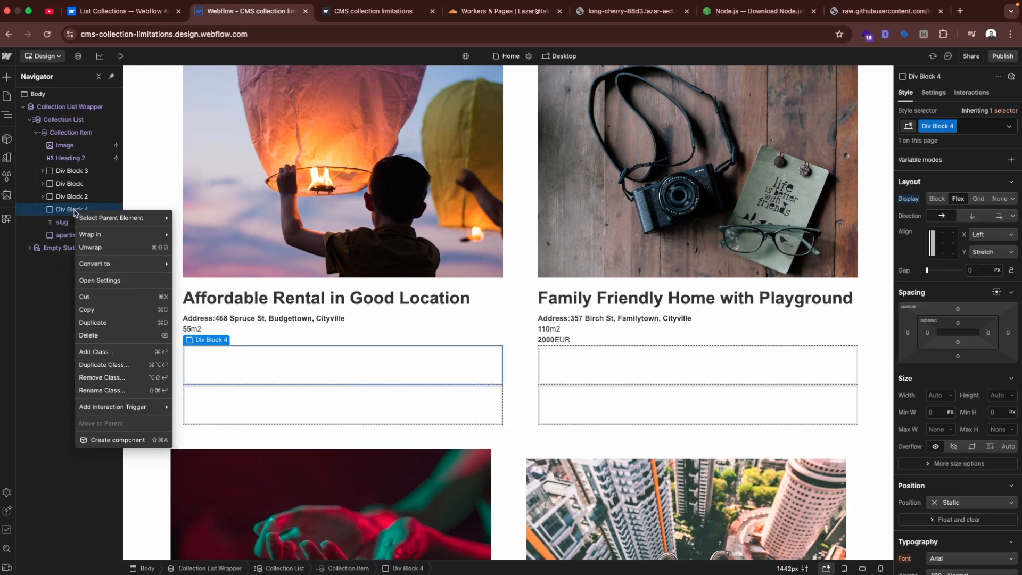
{"action": "left_click", "coordinate": [111, 335]}
Step: Republish the site to the staging domain and check the live page without the nested collection list
{"action": "left_click", "coordinate": [1003, 56]}
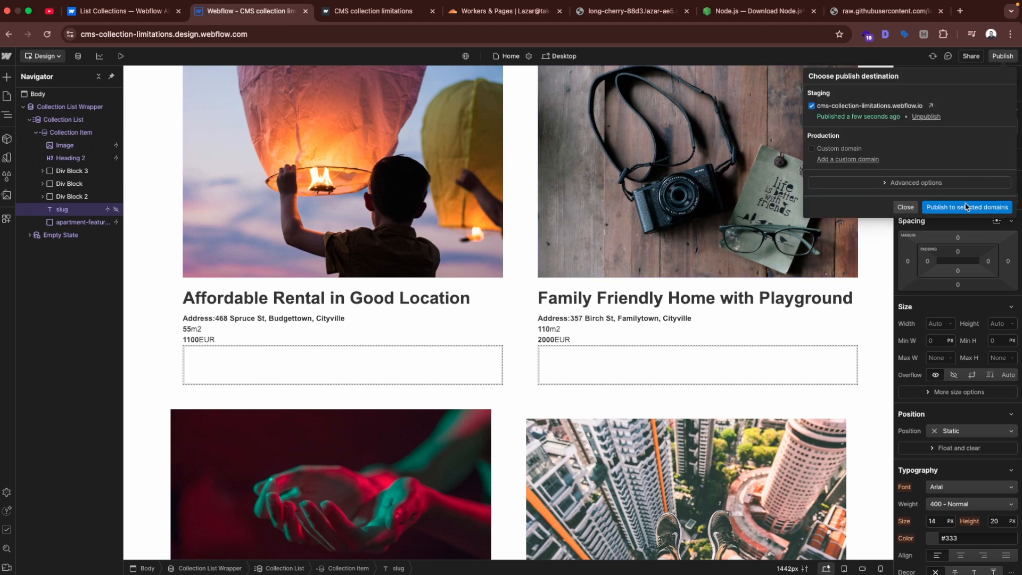
{"action": "left_click", "coordinate": [966, 206]}
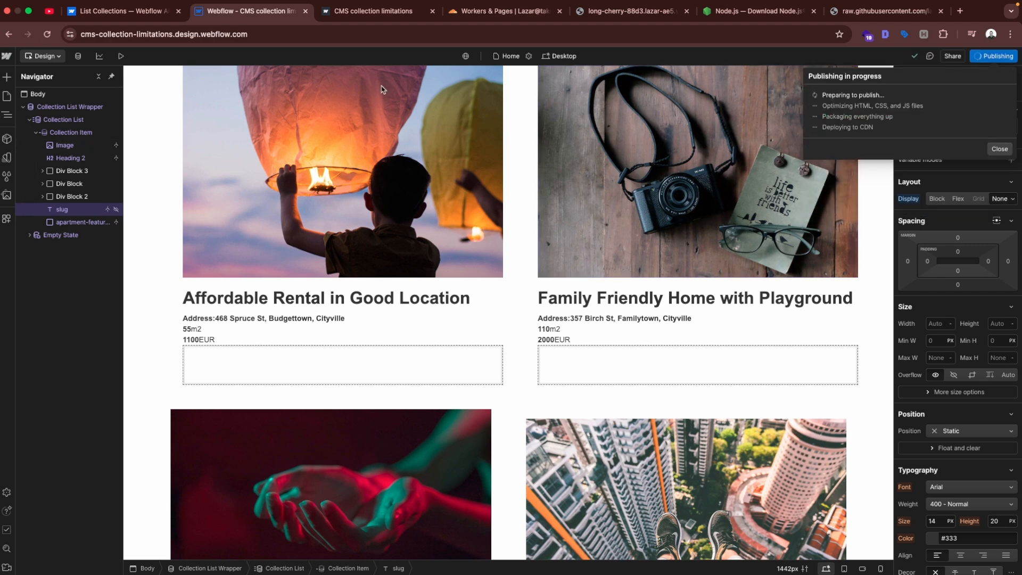
{"action": "left_click", "coordinate": [373, 12]}
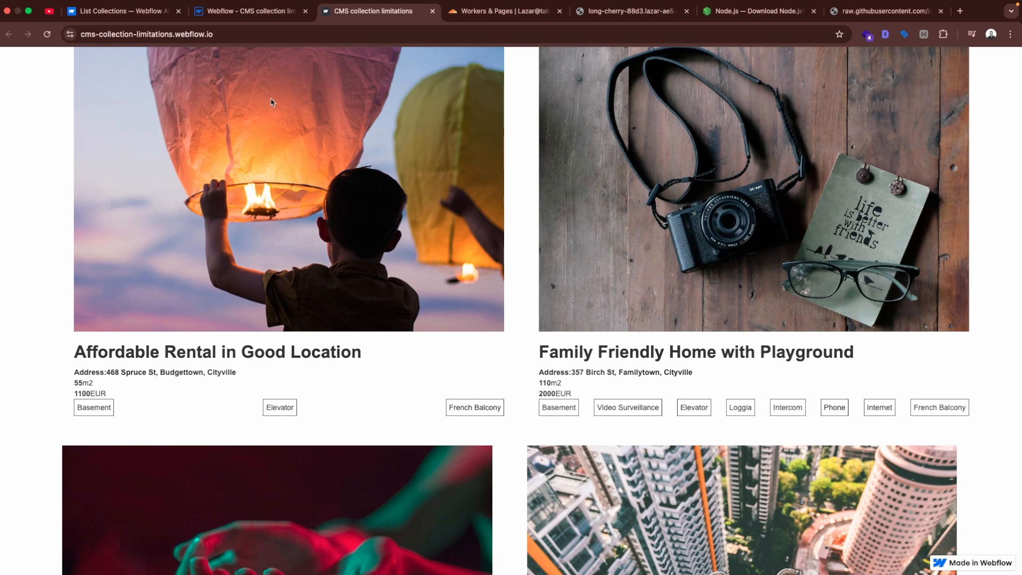
Step: Return to the Designer and open the Special Apartment page
{"action": "left_click", "coordinate": [242, 11]}
{"action": "left_click", "coordinate": [153, 309]}
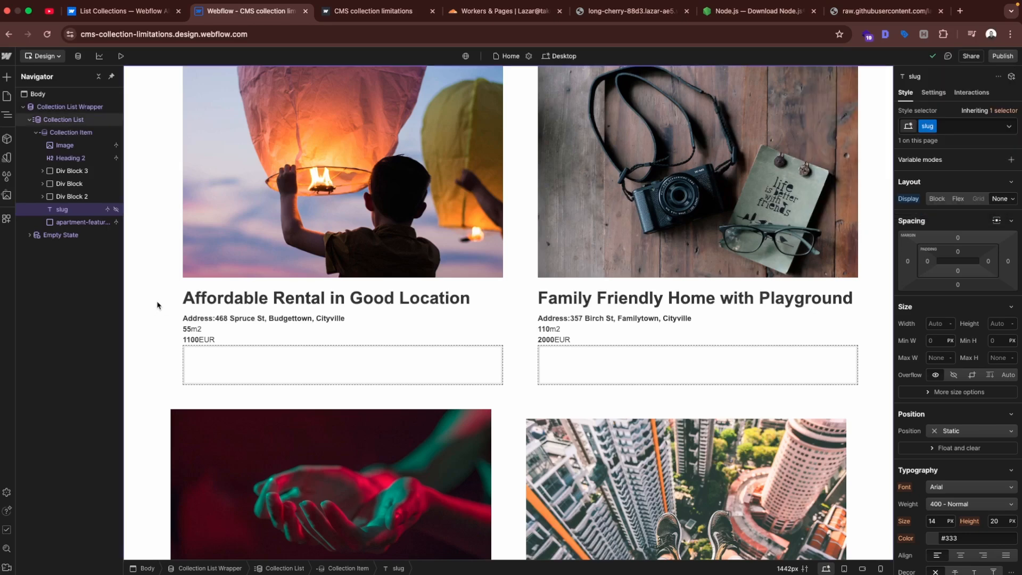
{"action": "left_click", "coordinate": [7, 96]}
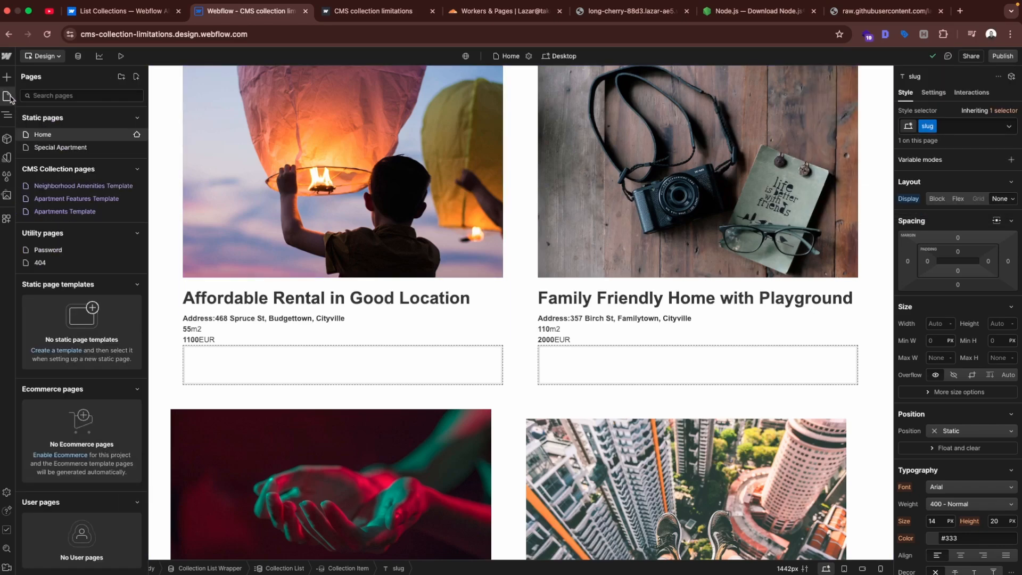
{"action": "left_click", "coordinate": [60, 148]}
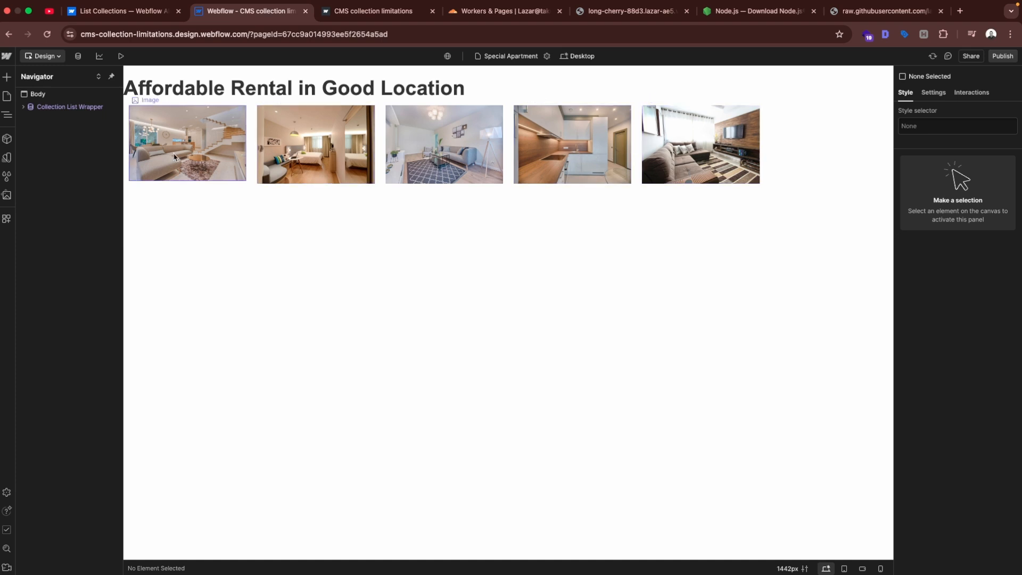
Step: Add a Text Block inside the Special Apartment page's Collection Item and connect its text to the Slug field
{"action": "left_click", "coordinate": [22, 106]}
{"action": "left_click", "coordinate": [29, 119]}
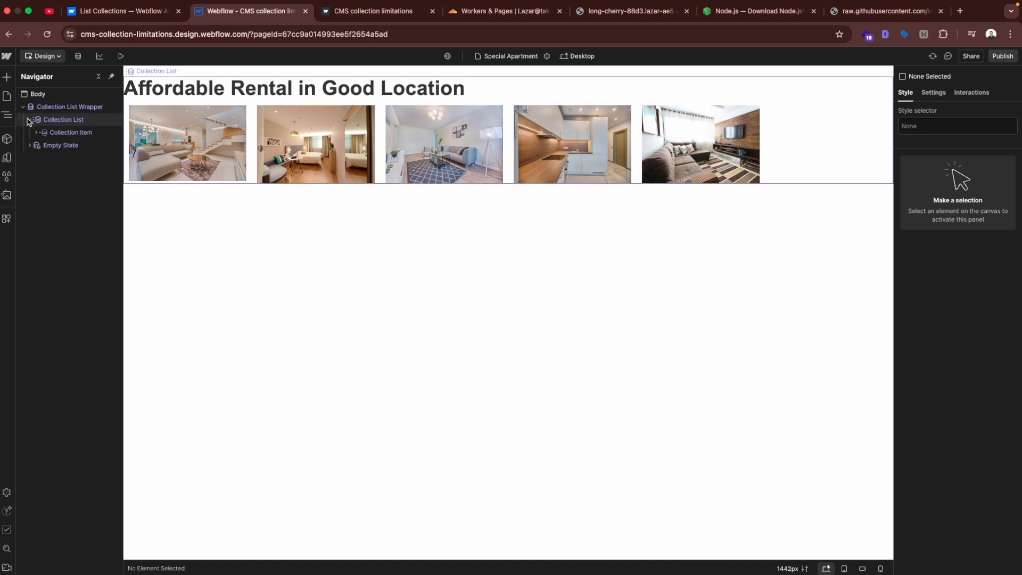
{"action": "left_click", "coordinate": [40, 133]}
{"action": "left_click", "coordinate": [36, 133]}
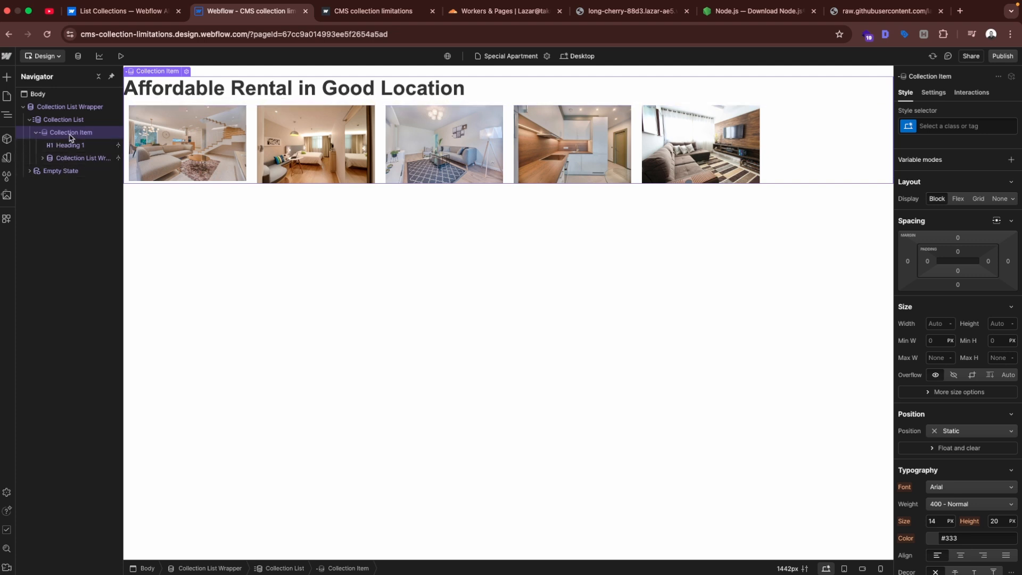
{"action": "key", "text": "super+e"}
{"action": "type", "text": "text"}
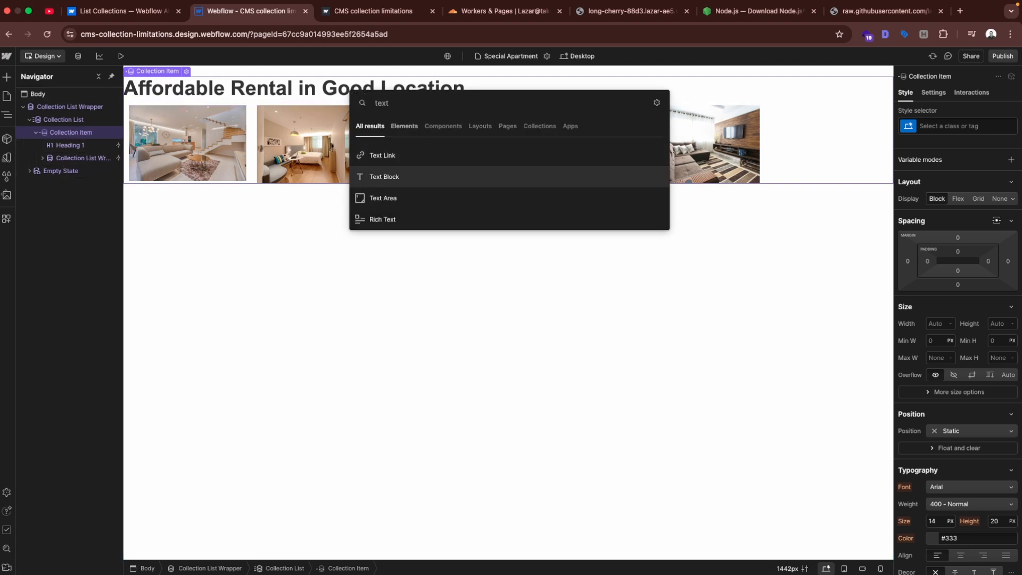
{"action": "key", "text": "Return"}
{"action": "left_click", "coordinate": [160, 226]}
{"action": "left_click", "coordinate": [178, 309]}
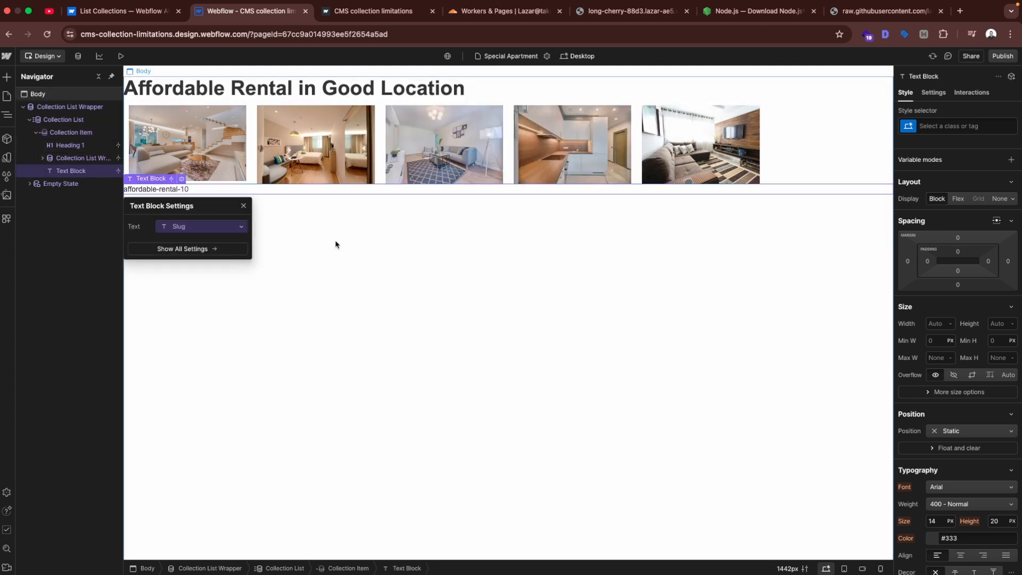
Step: Assign the existing slug class to the Special Apartment page's new text block
{"action": "left_click", "coordinate": [960, 126]}
{"action": "type", "text": "slug"}
{"action": "key", "text": "Return"}
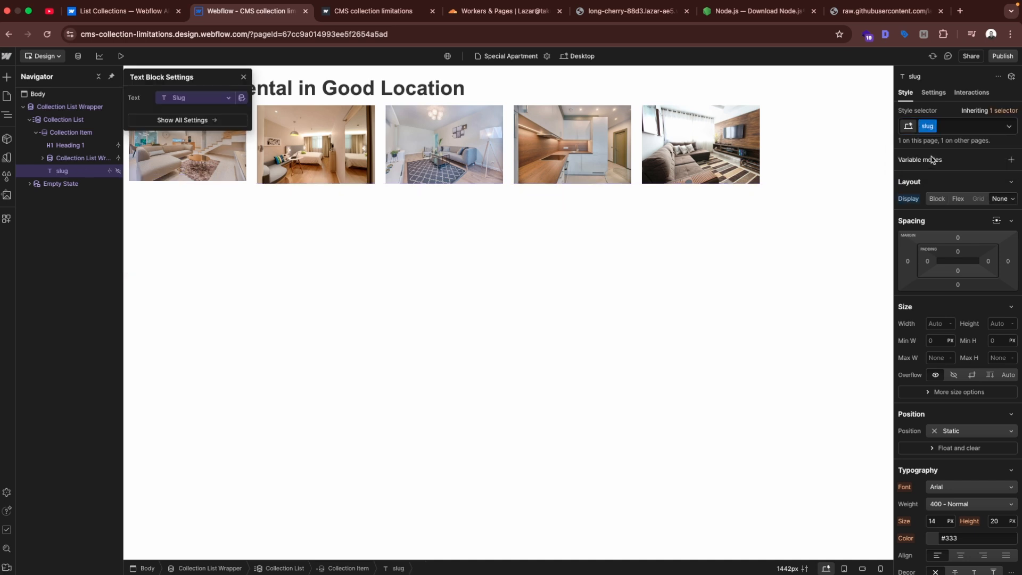
Step: Add a Div Block inside the Special Apartment page's Collection Item below the slug text
{"action": "left_click", "coordinate": [66, 132]}
{"action": "key", "text": "super+e"}
{"action": "type", "text": "div"}
{"action": "key", "text": "Return"}
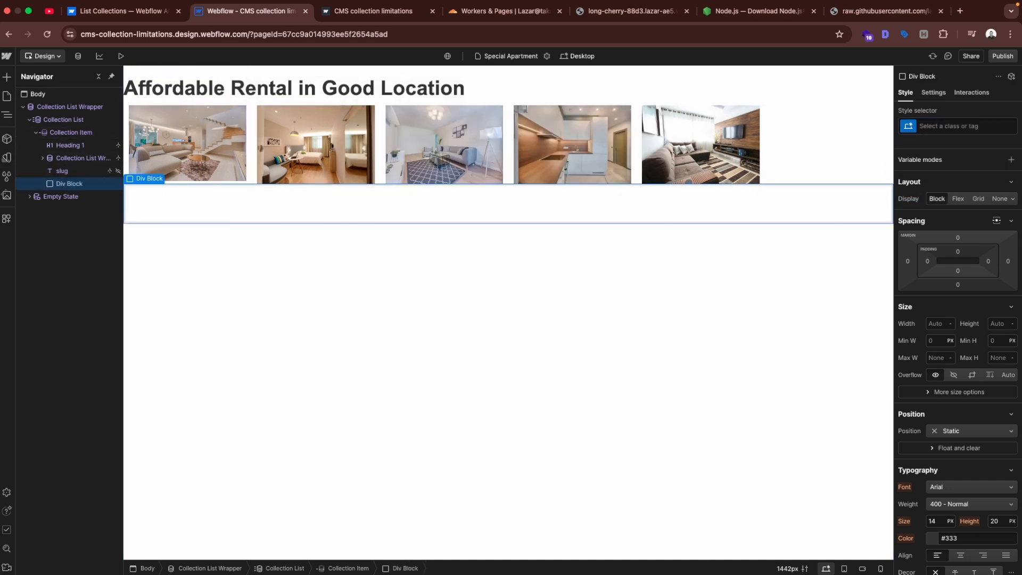
Step: Give the Special Apartment page's Div Block a custom attribute named output with its value connected to the Slug field
{"action": "left_click", "coordinate": [934, 93]}
{"action": "left_click", "coordinate": [1011, 478]}
{"action": "type", "text": "output"}
{"action": "left_click", "coordinate": [927, 531]}
{"action": "left_click", "coordinate": [940, 479]}
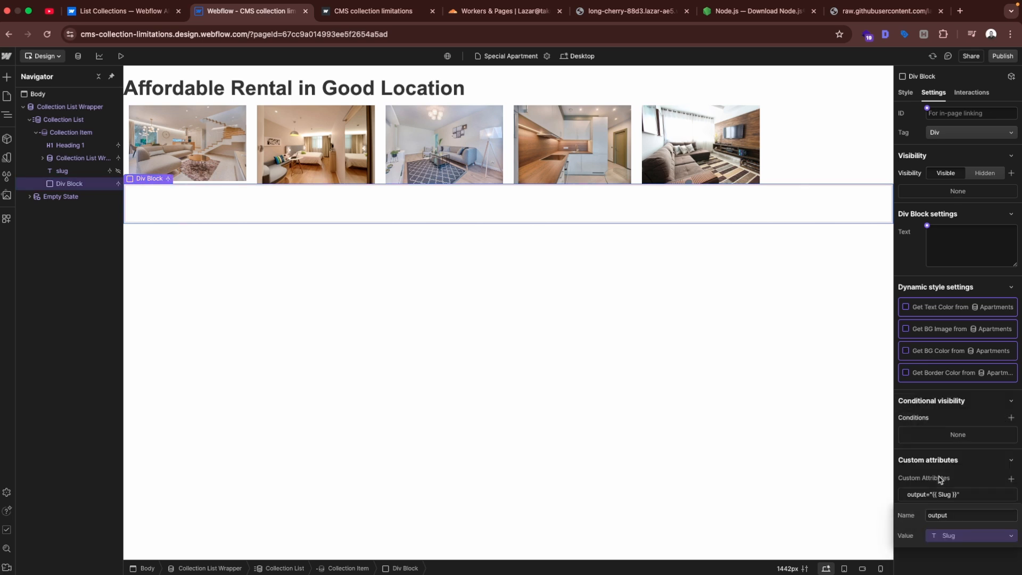
Step: Copy the Home page's custom code before the closing body tag into the same code area of the Special Apartment page's settings
{"action": "left_click", "coordinate": [698, 414]}
{"action": "left_click", "coordinate": [69, 183]}
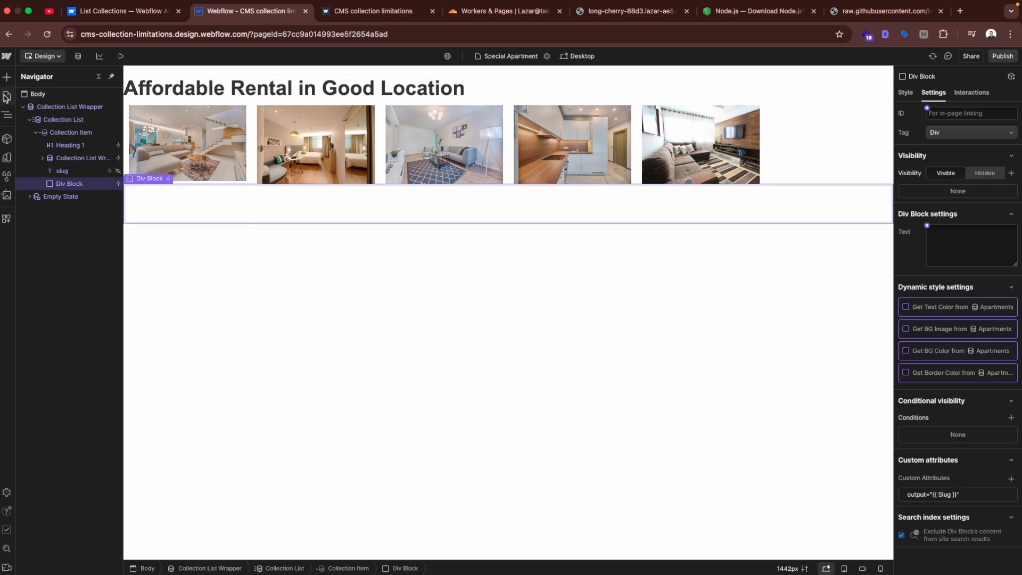
{"action": "left_click", "coordinate": [6, 96]}
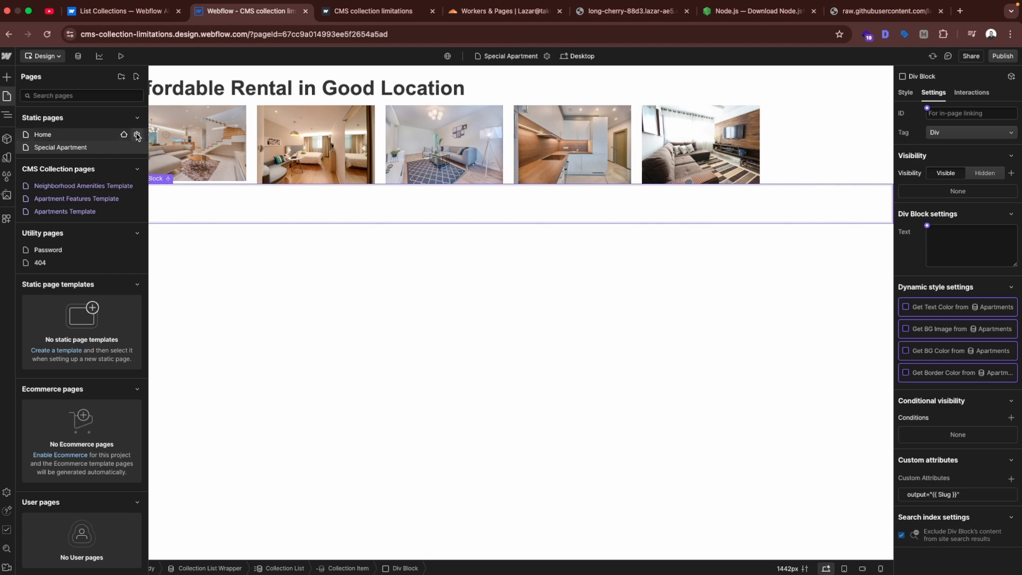
{"action": "left_click", "coordinate": [137, 134]}
{"action": "scroll", "coordinate": [276, 482], "scroll_direction": "down", "scroll_amount": 15}
{"action": "scroll", "coordinate": [277, 483], "scroll_direction": "down", "scroll_amount": 2}
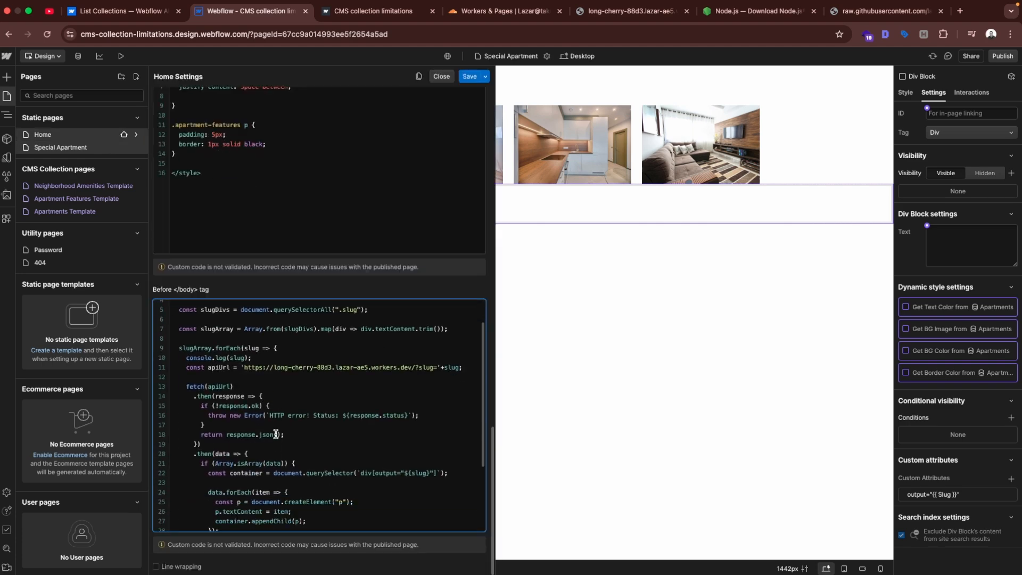
{"action": "key", "text": "super+a"}
{"action": "left_click", "coordinate": [136, 147]}
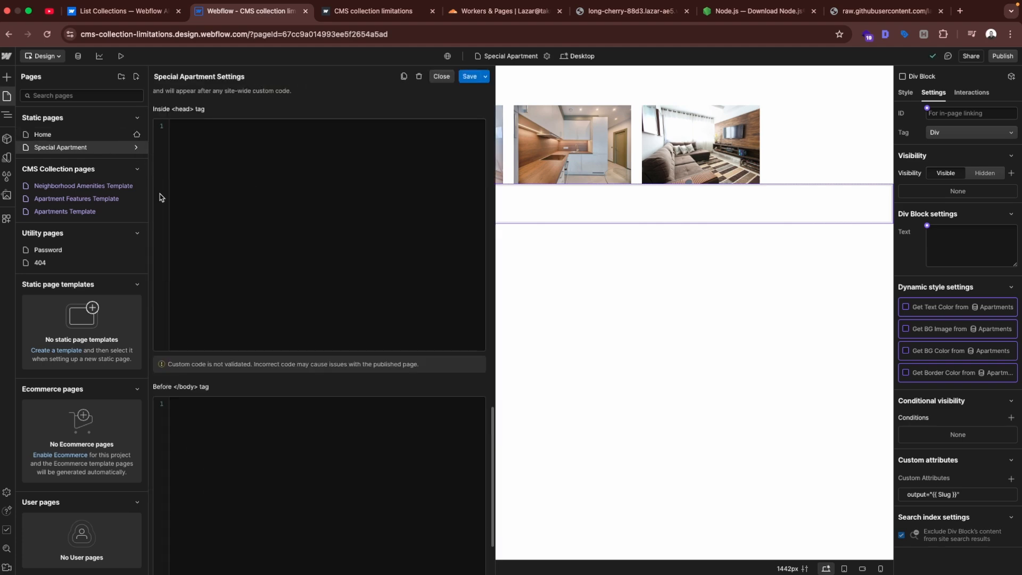
{"action": "left_click", "coordinate": [222, 419]}
{"action": "key", "text": "super+v"}
Step: Remove the long-cherry-88d3 worker address from apiUrl in the Special Apartment script, keeping only '/?slug='+slug
{"action": "scroll", "coordinate": [259, 394], "scroll_direction": "up", "scroll_amount": 10}
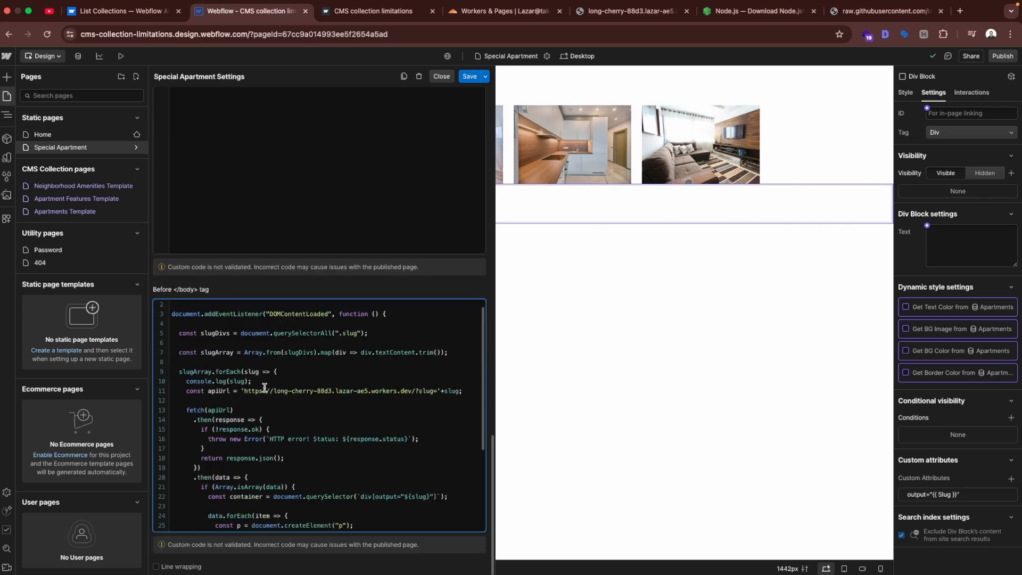
{"action": "left_click_drag", "start_coordinate": [244, 389], "coordinate": [259, 390]}
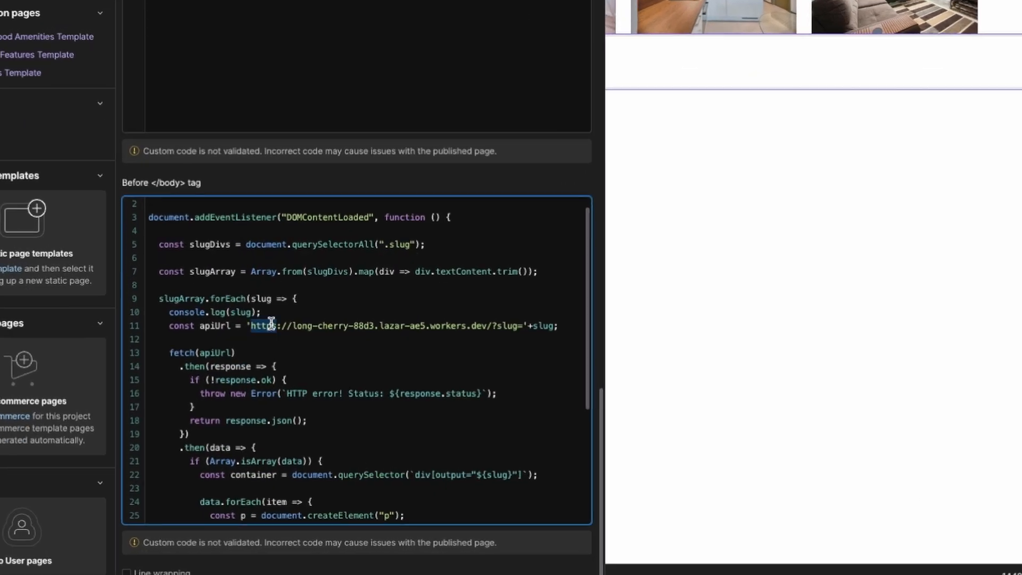
{"action": "left_click_drag", "start_coordinate": [272, 324], "coordinate": [477, 322]}
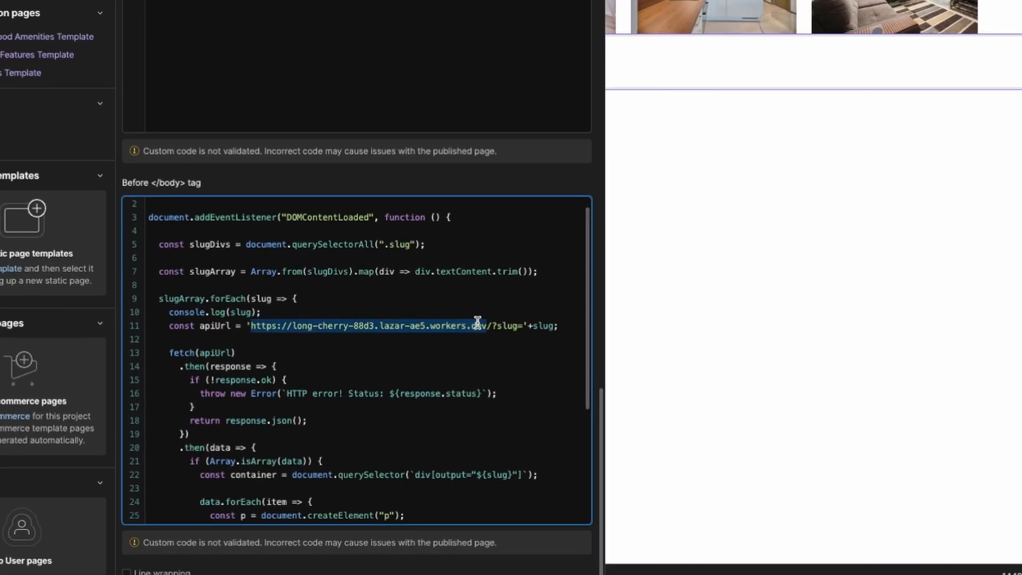
{"action": "key", "text": "BackSpace"}
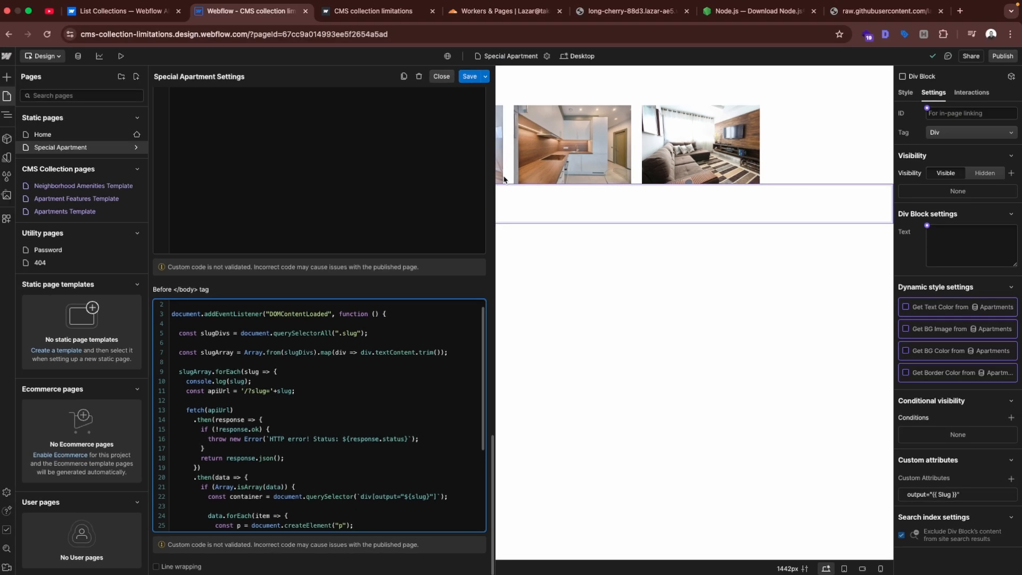
Step: Switch to the Cloudflare dashboard and deploy a new Hello World Worker, keeping the suggested name
{"action": "left_click", "coordinate": [489, 19]}
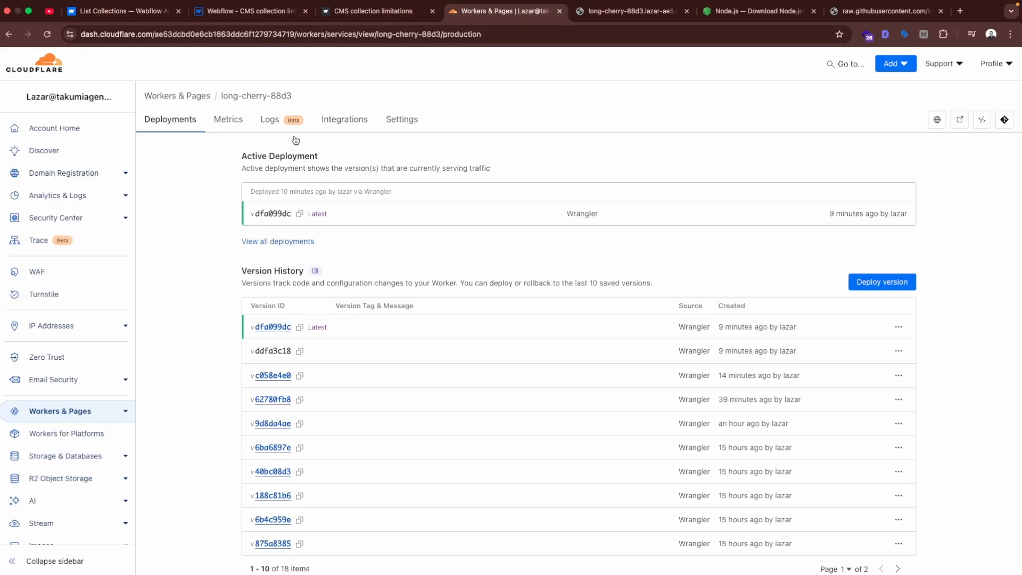
{"action": "left_click", "coordinate": [75, 410]}
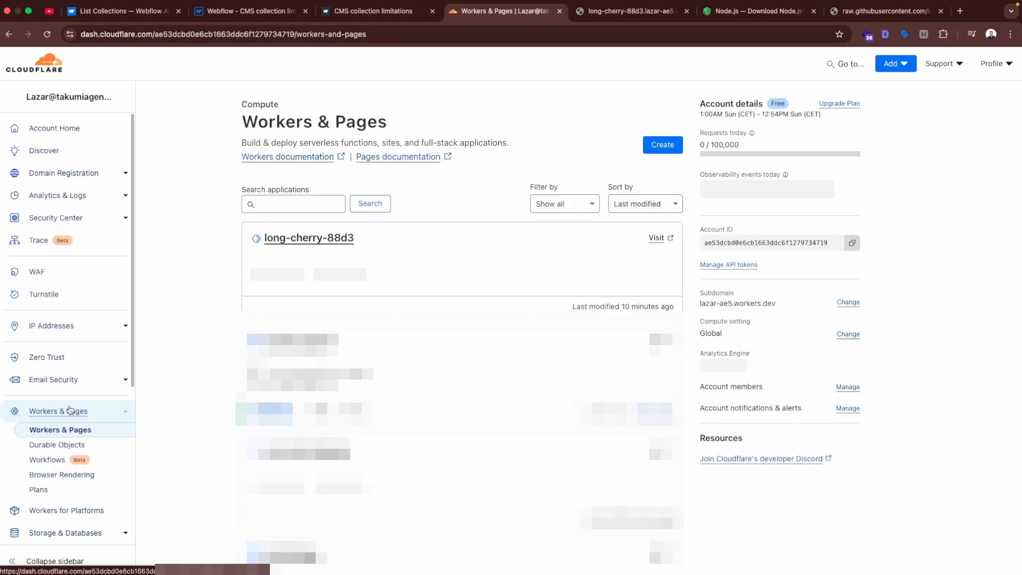
{"action": "left_click", "coordinate": [659, 151]}
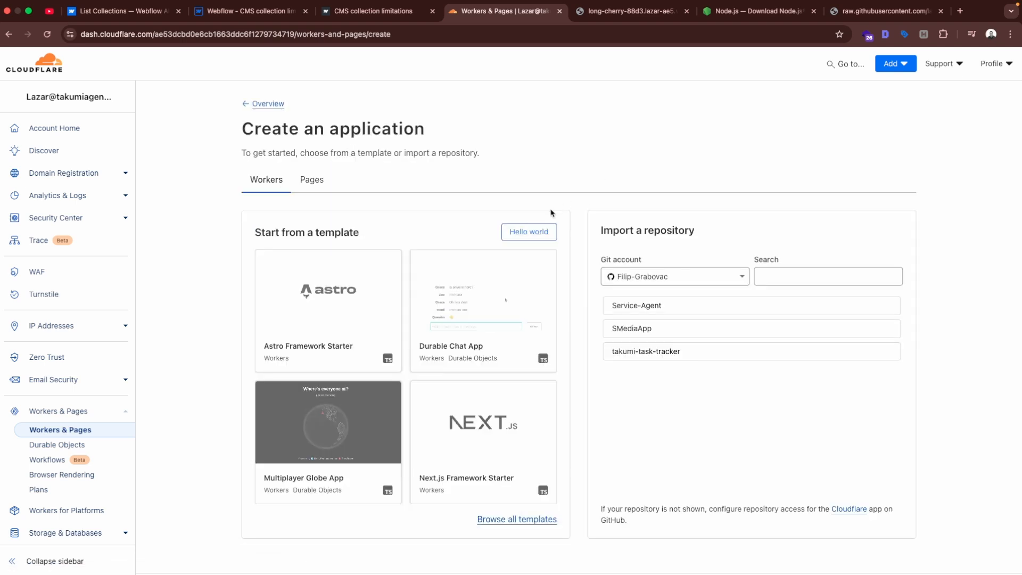
{"action": "left_click", "coordinate": [526, 232]}
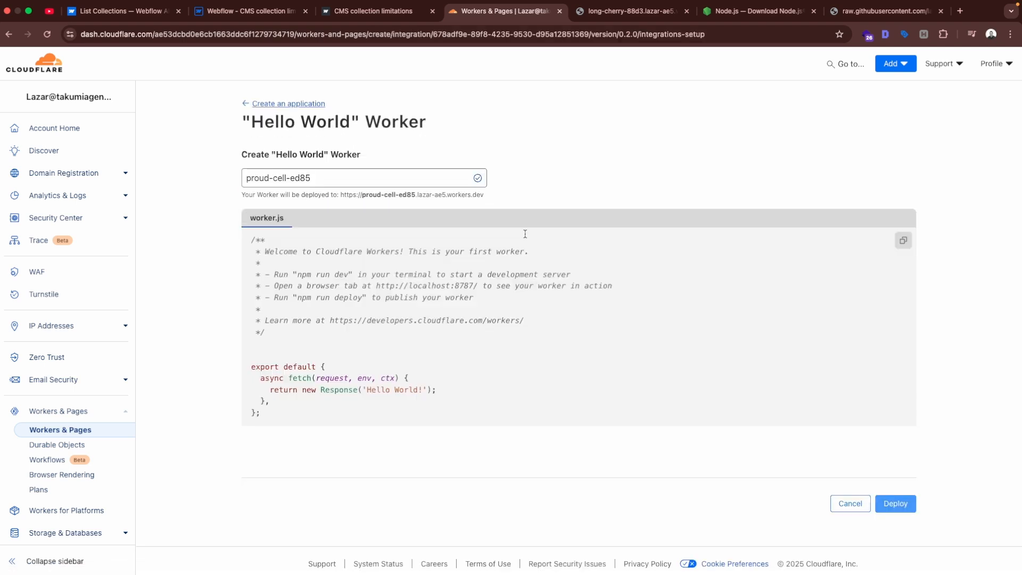
{"action": "triple_click", "coordinate": [377, 182]}
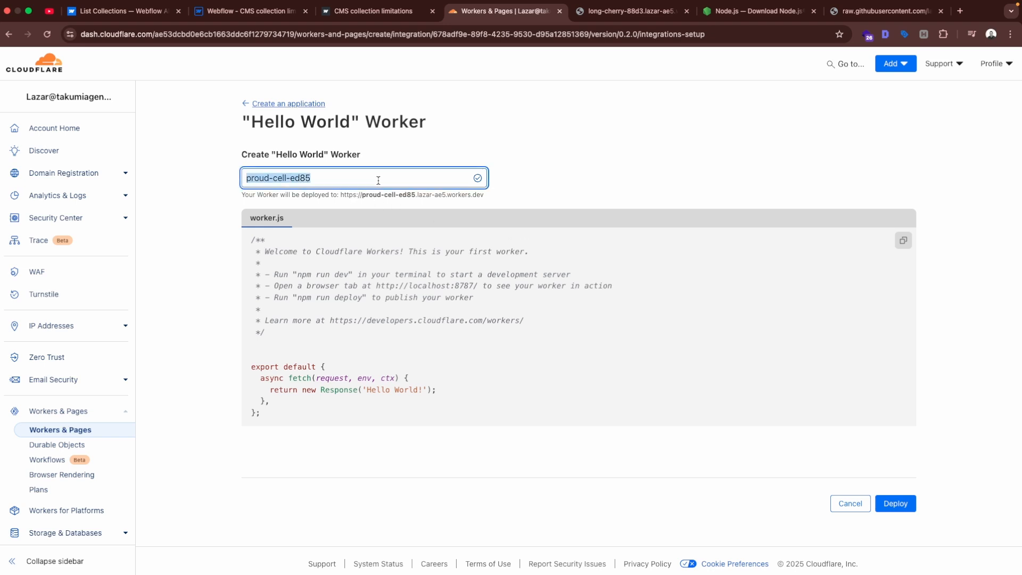
{"action": "left_click", "coordinate": [896, 503]}
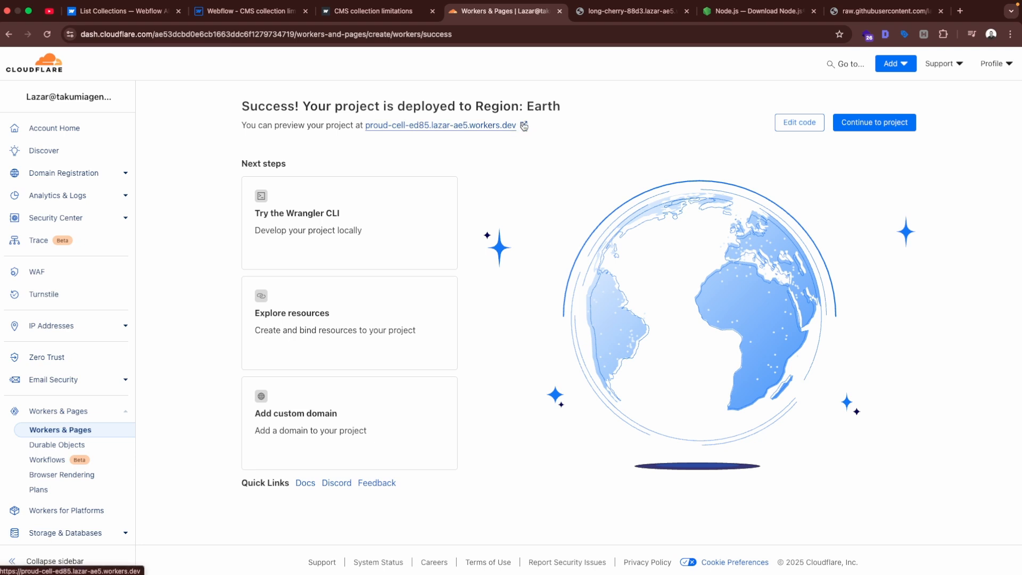
Step: Open the new Worker's preview address in its own tab, continue to its project page and copy the Worker's name
{"action": "left_click", "coordinate": [518, 127]}
{"action": "left_click", "coordinate": [435, 11]}
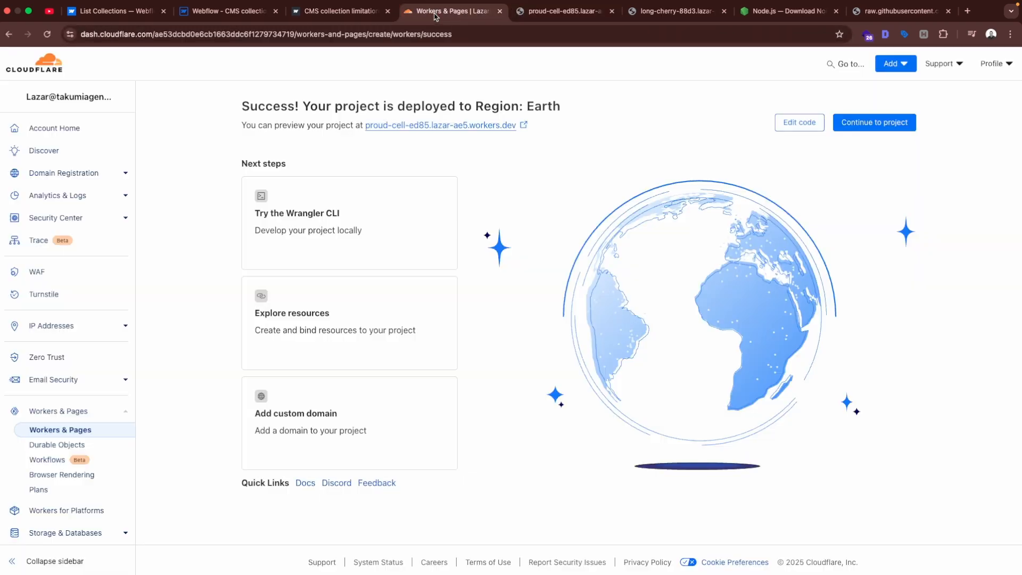
{"action": "left_click", "coordinate": [875, 122]}
{"action": "left_click_drag", "start_coordinate": [286, 97], "coordinate": [224, 101]}
{"action": "key", "text": "super+c"}
Step: In Terminal, go up to the Desktop folder and run npx wrangler init --from-dash proud-cell-ed85, declining git version control and deployment
{"action": "key", "text": "ctrl+Left"}
{"action": "key", "text": "ctrl+Left"}
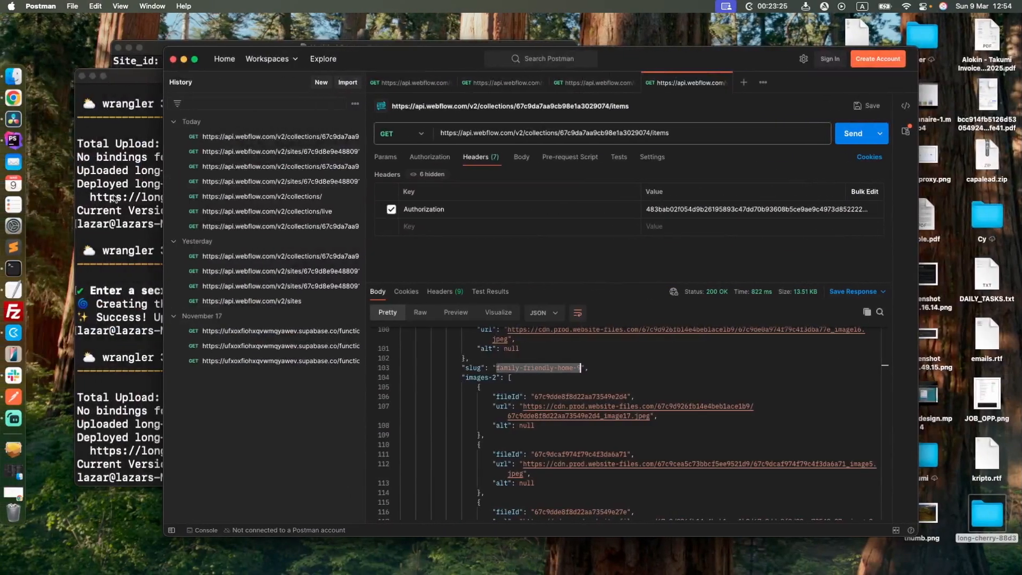
{"action": "key", "text": "super+Tab"}
{"action": "type", "text": "cd .."}
{"action": "key", "text": "Return"}
{"action": "type", "text": "npx w"}
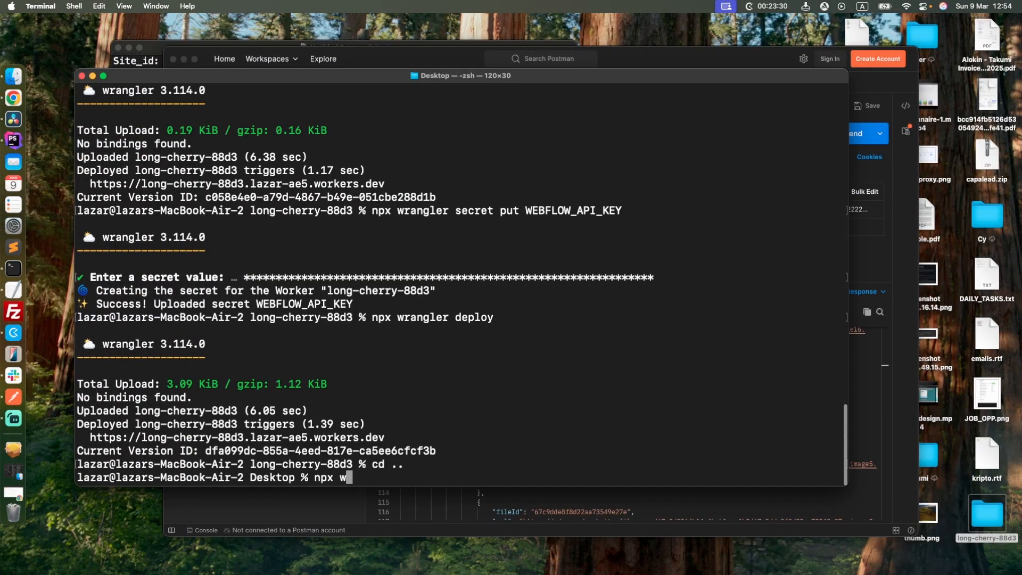
{"action": "type", "text": "rangler init --from-dash"}
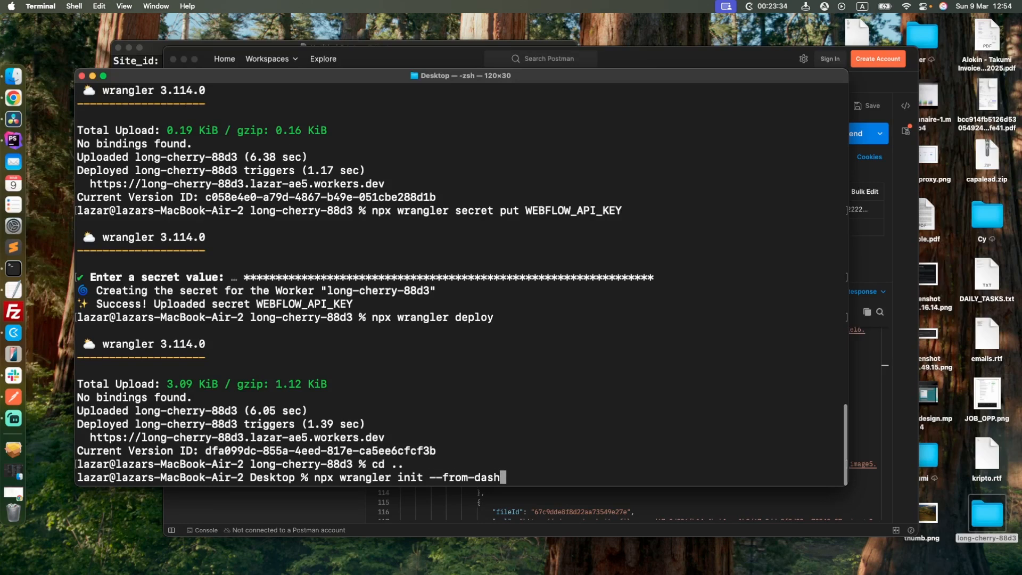
{"action": "right_click", "coordinate": [569, 398]}
{"action": "left_click", "coordinate": [580, 420]}
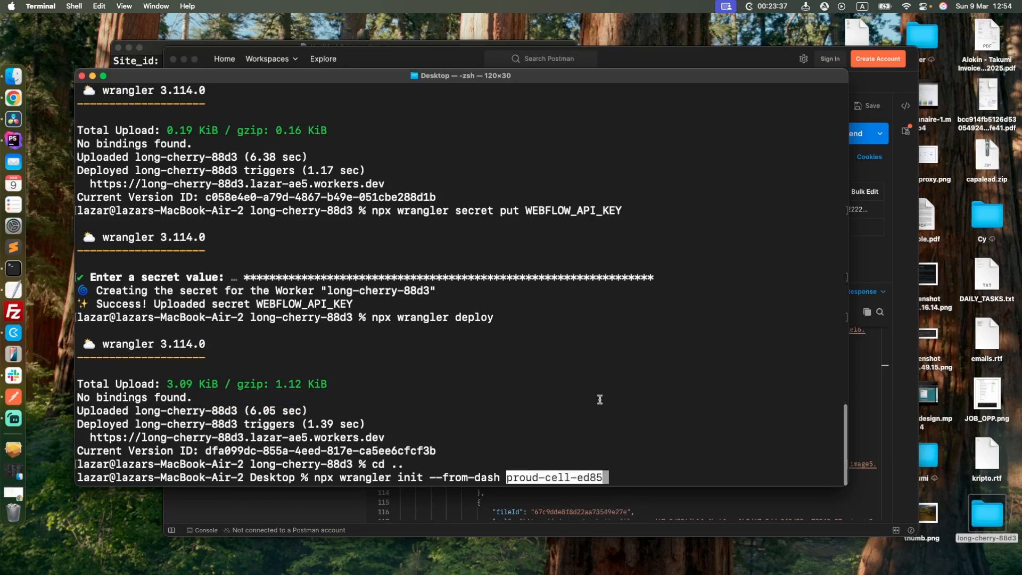
{"action": "key", "text": "Return"}
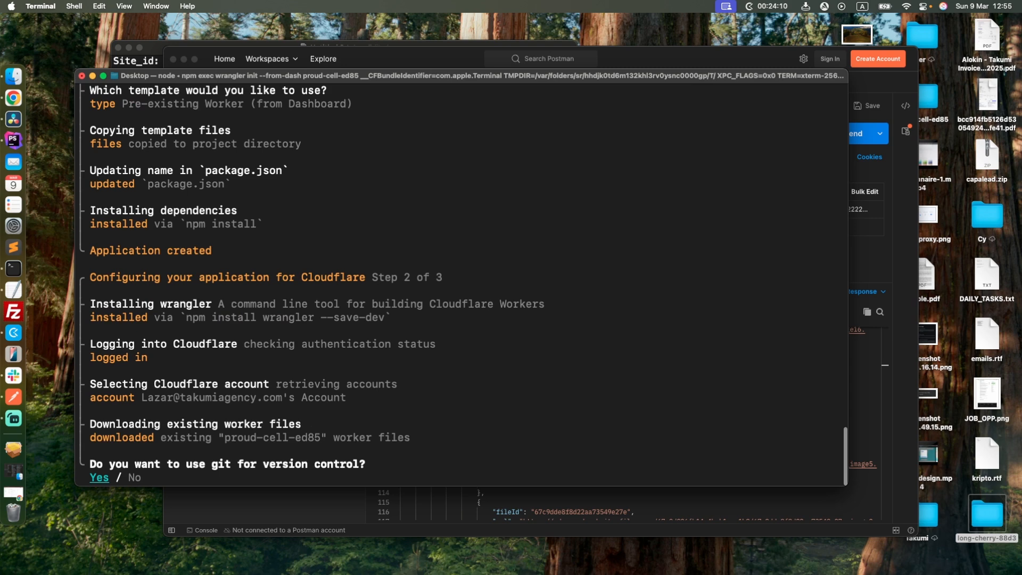
{"action": "key", "text": "Right"}
{"action": "key", "text": "Return"}
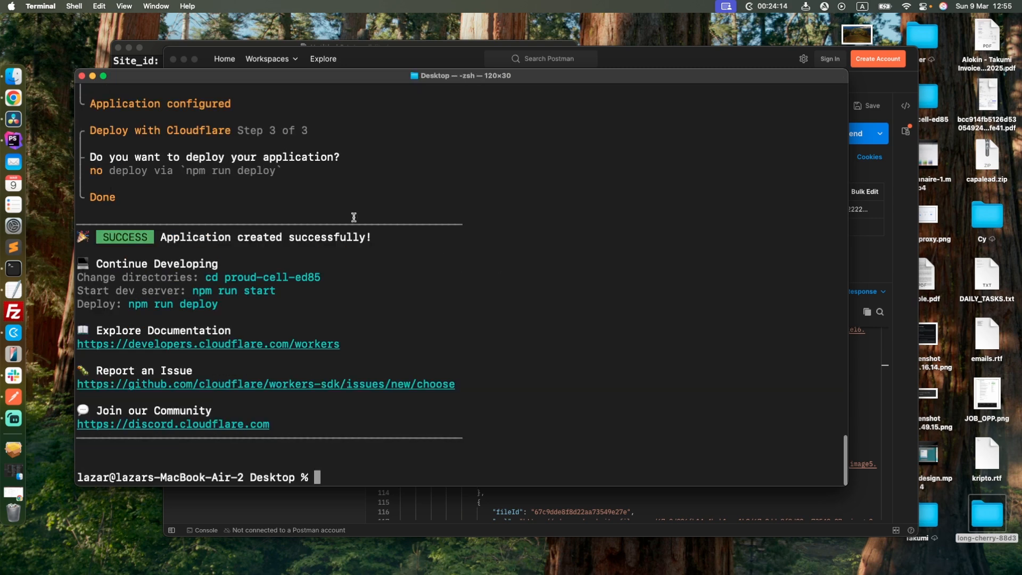
Step: Switch to PhpStorm, open the proud-cell-ed85 project from the Desktop, and open its src/worker.js file
{"action": "left_click", "coordinate": [13, 140]}
{"action": "left_click", "coordinate": [77, 6]}
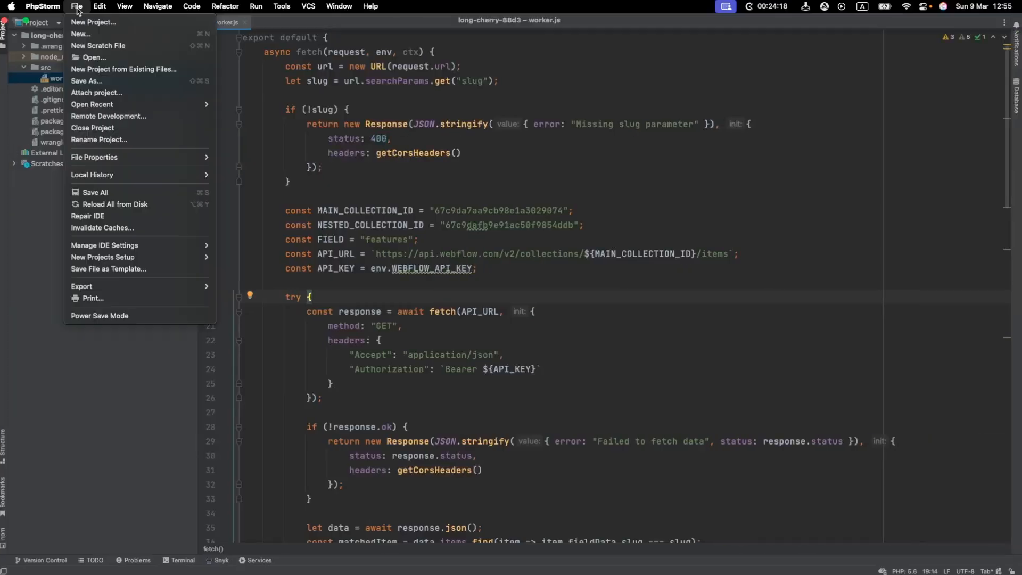
{"action": "left_click", "coordinate": [88, 57]}
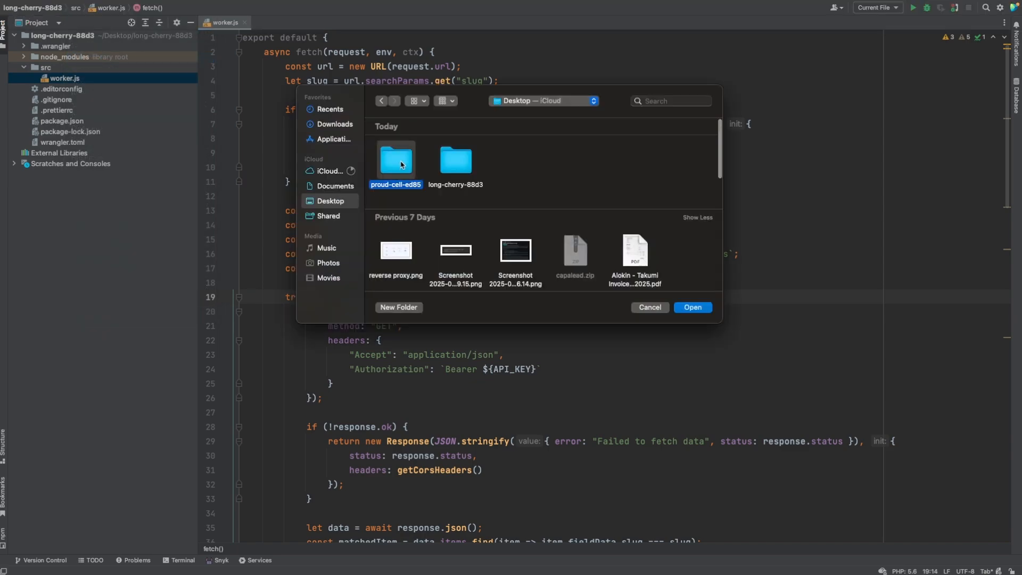
{"action": "left_click", "coordinate": [693, 308]}
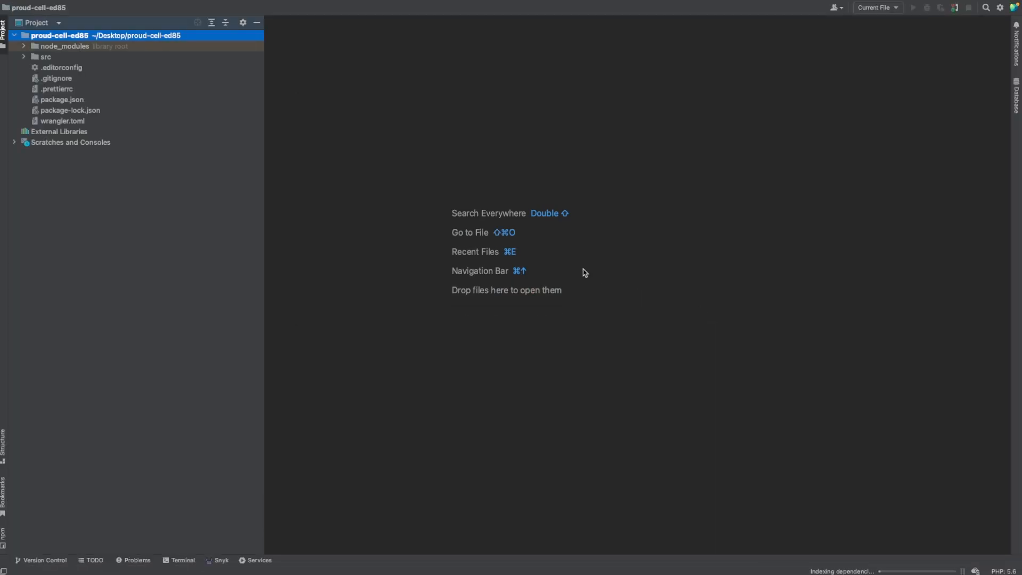
{"action": "left_click", "coordinate": [24, 57]}
{"action": "double_click", "coordinate": [64, 89]}
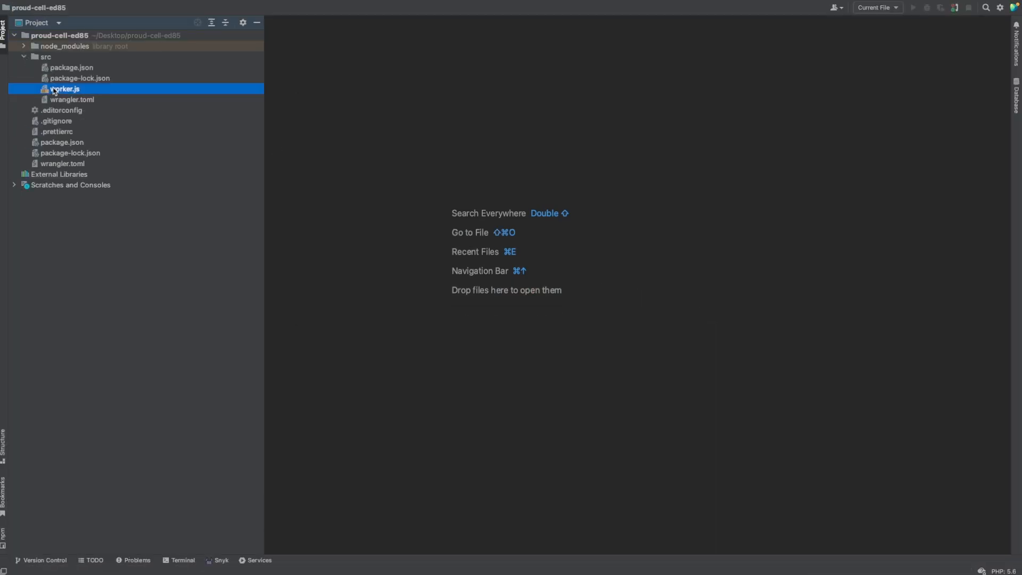
{"action": "scroll", "coordinate": [375, 181], "scroll_direction": "up", "scroll_amount": 4}
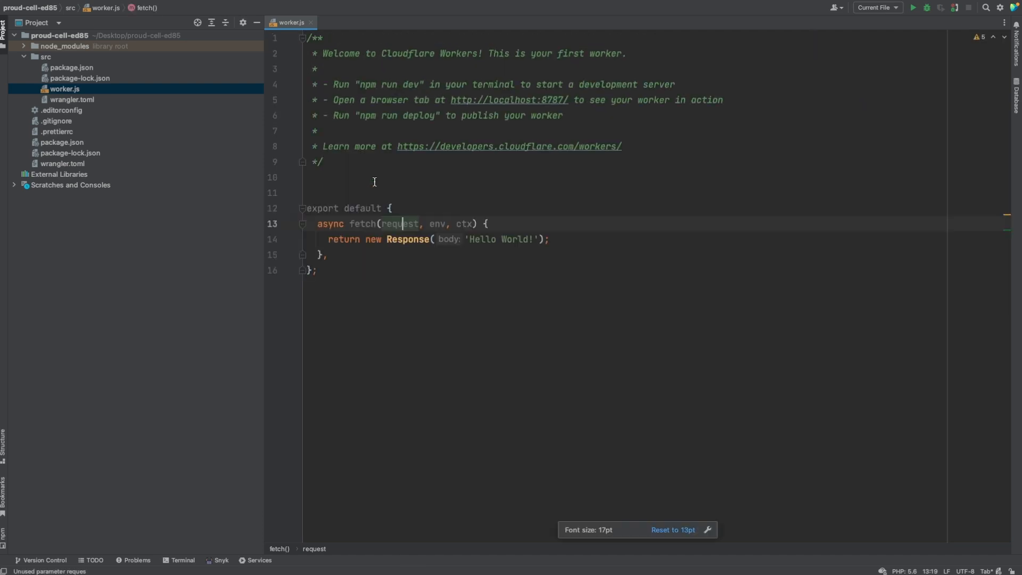
{"action": "left_click", "coordinate": [376, 179]}
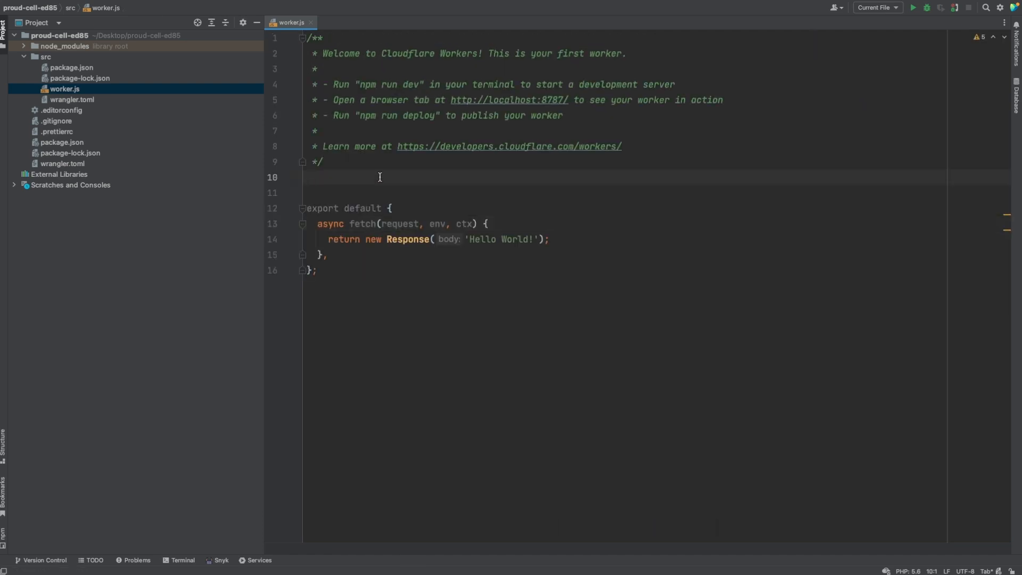
Step: Switch to the browser, open the raw version of multi_image.js from the bypass_webflow_cms_limit GitHub repository and copy all its code
{"action": "key", "text": "ctrl+Right"}
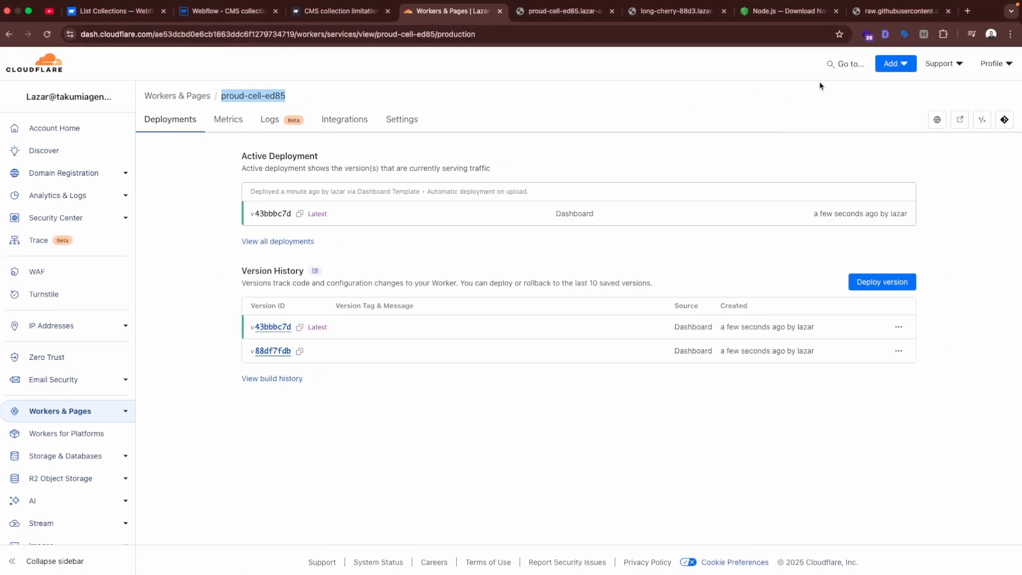
{"action": "left_click", "coordinate": [894, 10]}
{"action": "key", "text": "alt+Left"}
{"action": "left_click", "coordinate": [237, 260]}
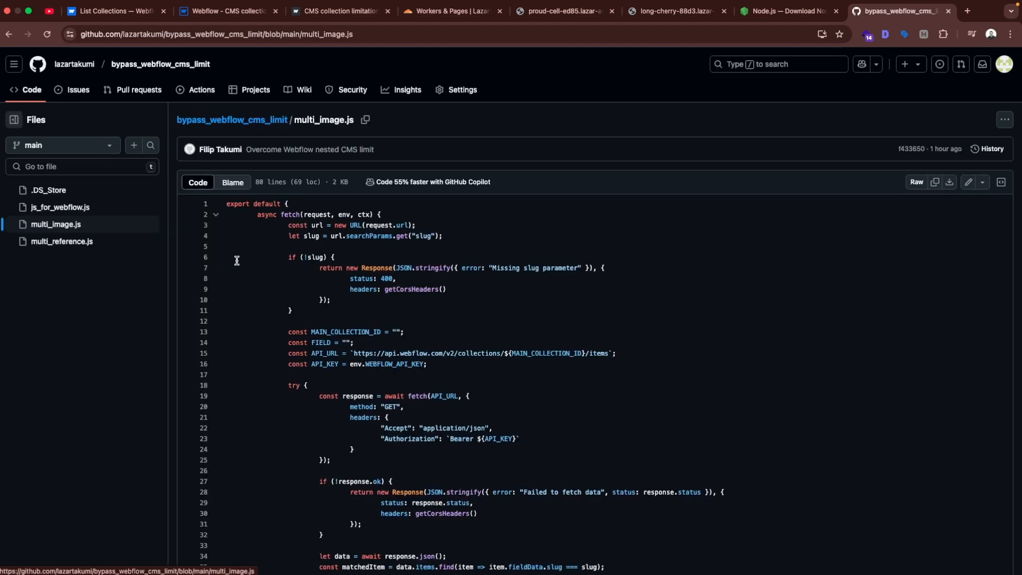
{"action": "left_click", "coordinate": [915, 183]}
{"action": "key", "text": "super+a"}
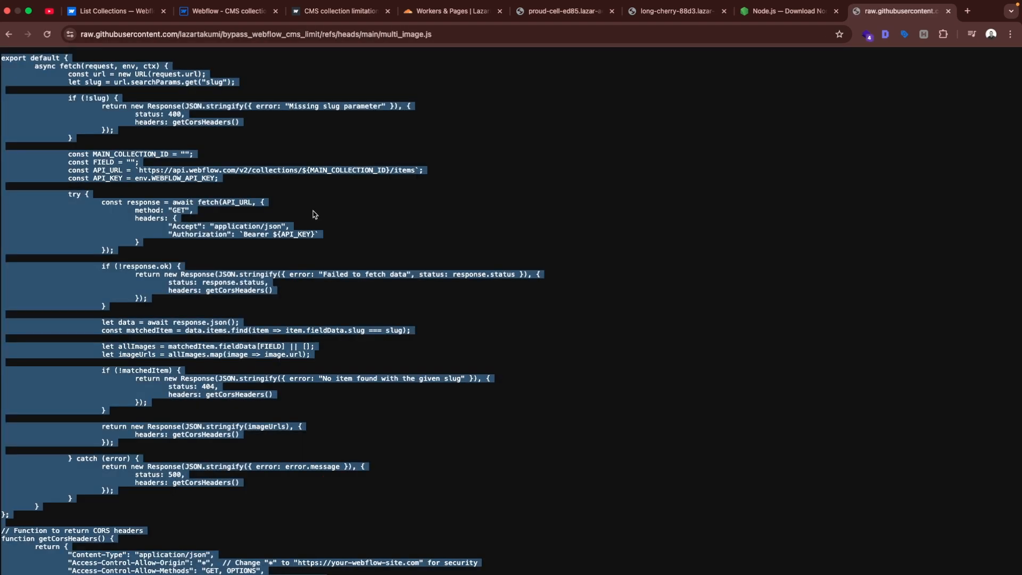
Step: Replace the entire contents of proud-cell-ed85's worker.js in PhpStorm with the copied multi_image.js code
{"action": "key", "text": "super+Tab"}
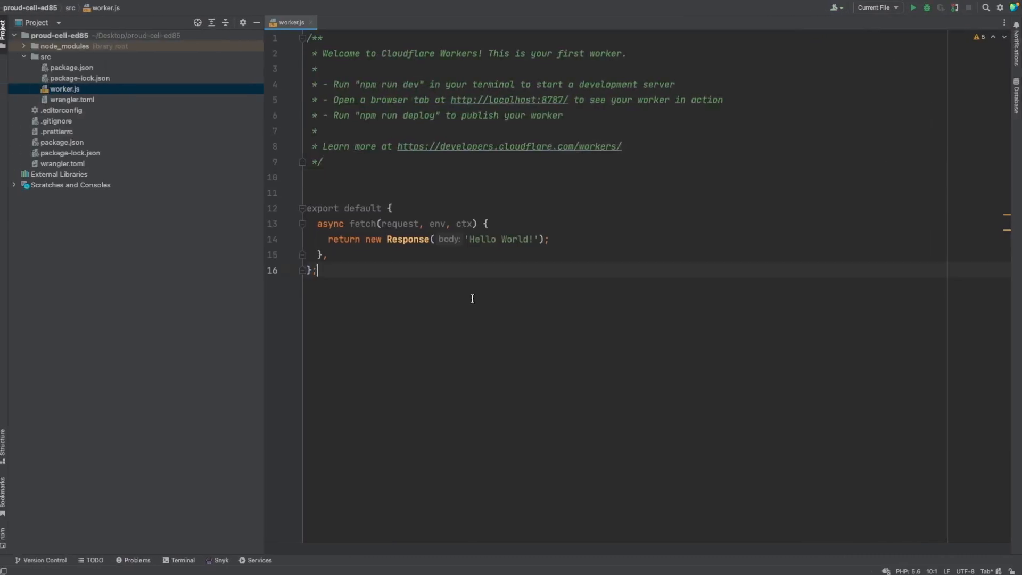
{"action": "key", "text": "super+a"}
{"action": "key", "text": "super+v"}
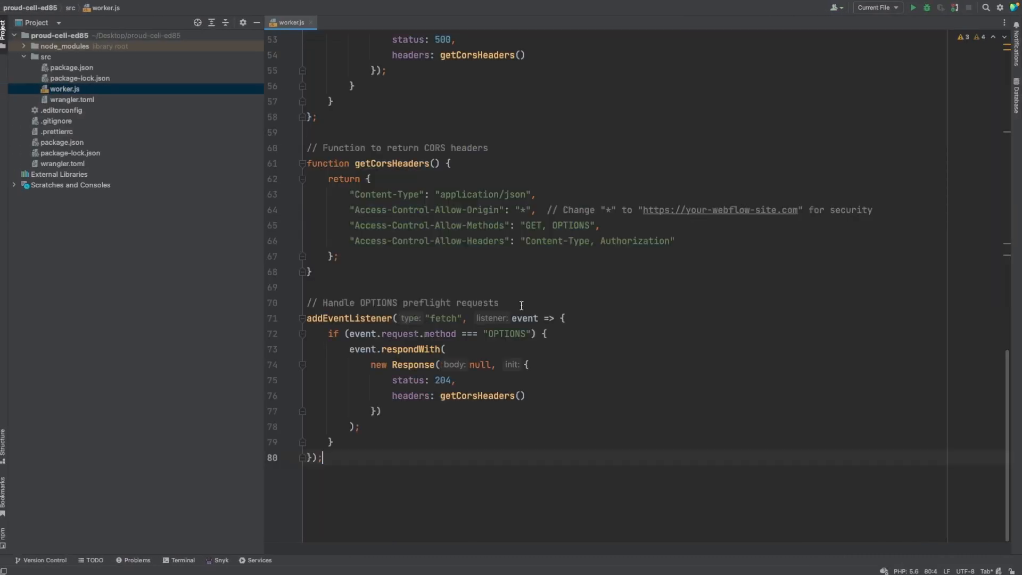
{"action": "scroll", "coordinate": [521, 305], "scroll_direction": "up", "scroll_amount": 15}
Step: Copy the Apartments collection ID from the TextEdit notes and set it as MAIN_COLLECTION_ID in proud-cell-ed85's worker.js in PhpStorm
{"action": "left_click", "coordinate": [455, 223]}
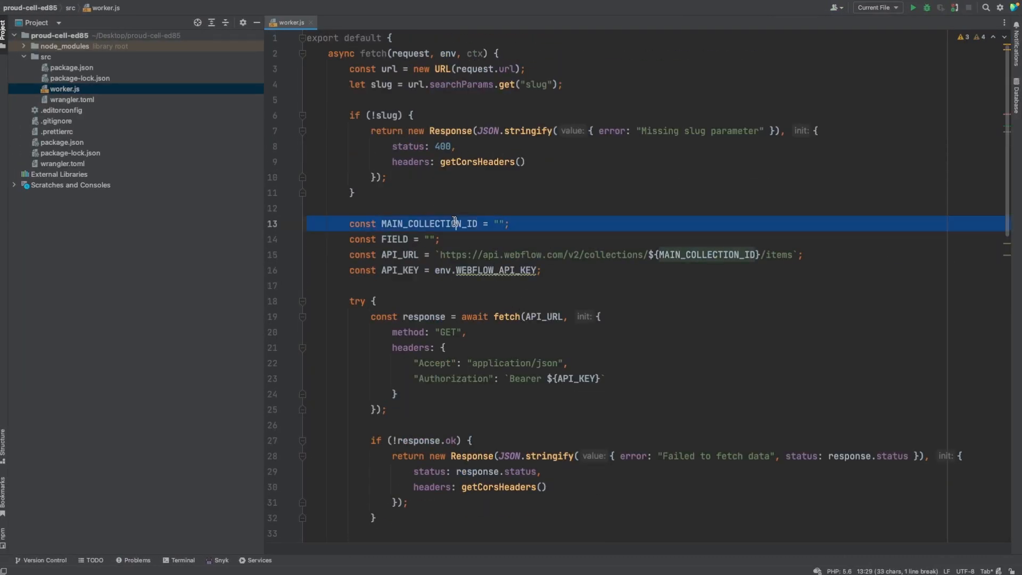
{"action": "key", "text": "super+Tab"}
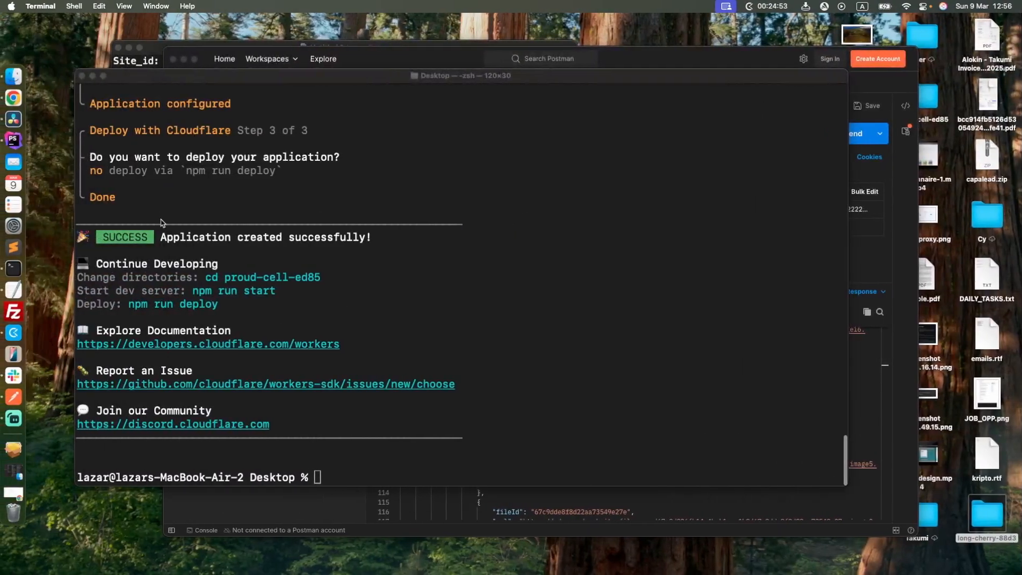
{"action": "left_click", "coordinate": [13, 290]}
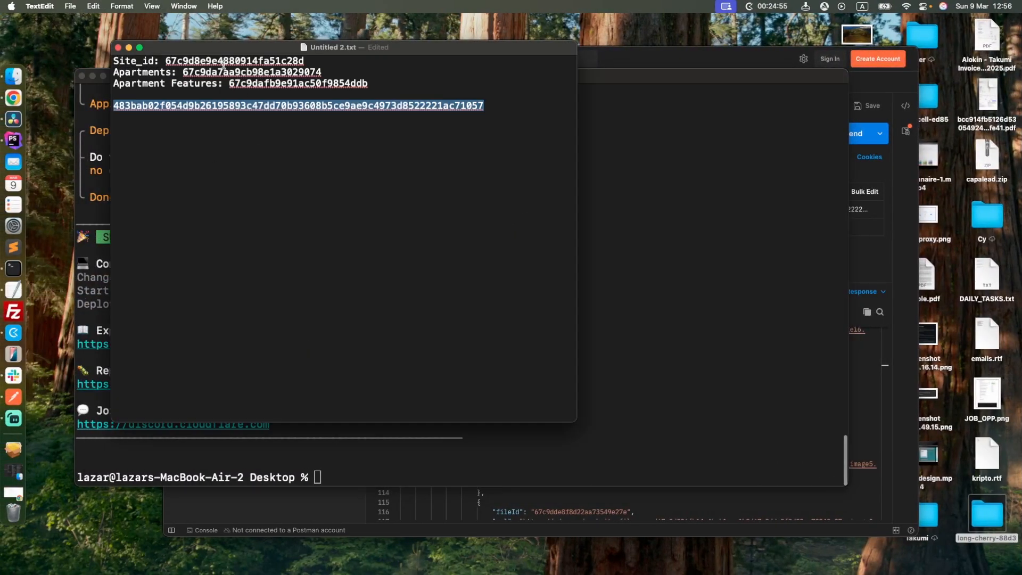
{"action": "double_click", "coordinate": [224, 61]}
{"action": "double_click", "coordinate": [218, 70]}
{"action": "key", "text": "super+c"}
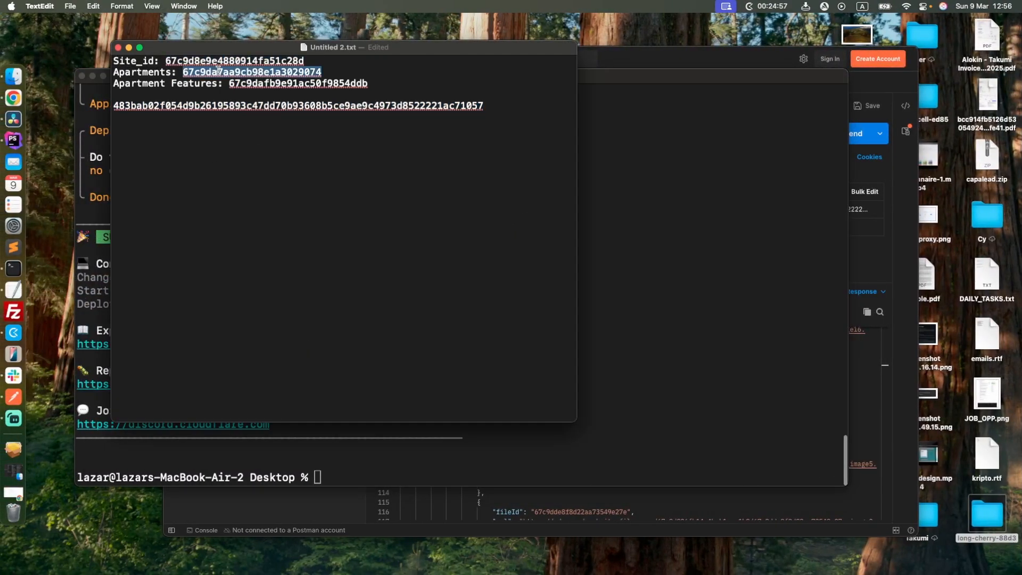
{"action": "key", "text": "super+Tab"}
{"action": "left_click", "coordinate": [498, 224]}
{"action": "key", "text": "super+v"}
{"action": "key", "text": "Down"}
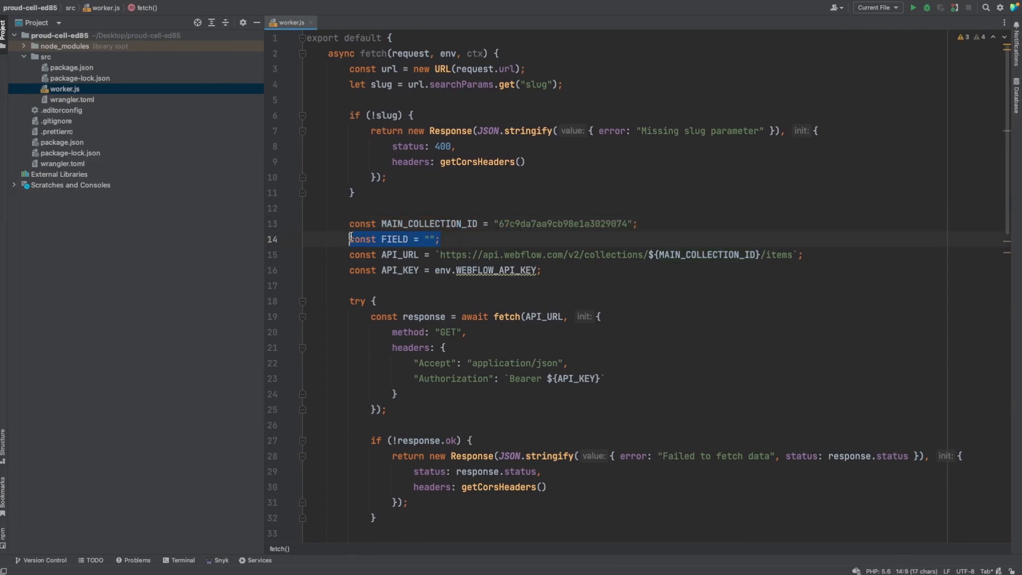
Step: Copy the images-2 field name from the Postman collection items response and set it as the FIELD constant in worker.js
{"action": "key", "text": "super+Tab"}
{"action": "left_click", "coordinate": [14, 397]}
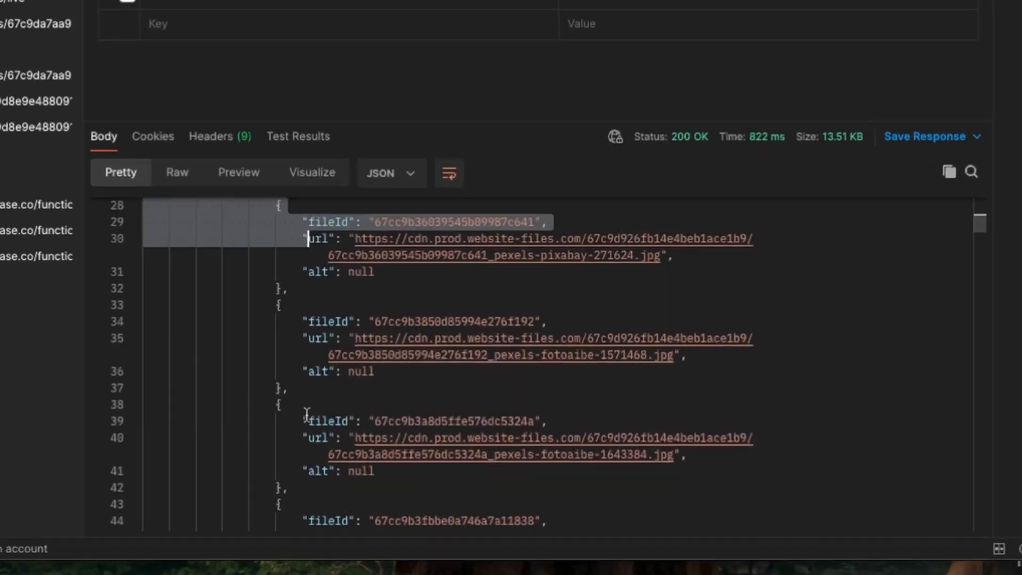
{"action": "scroll", "coordinate": [493, 447], "scroll_direction": "up", "scroll_amount": 3}
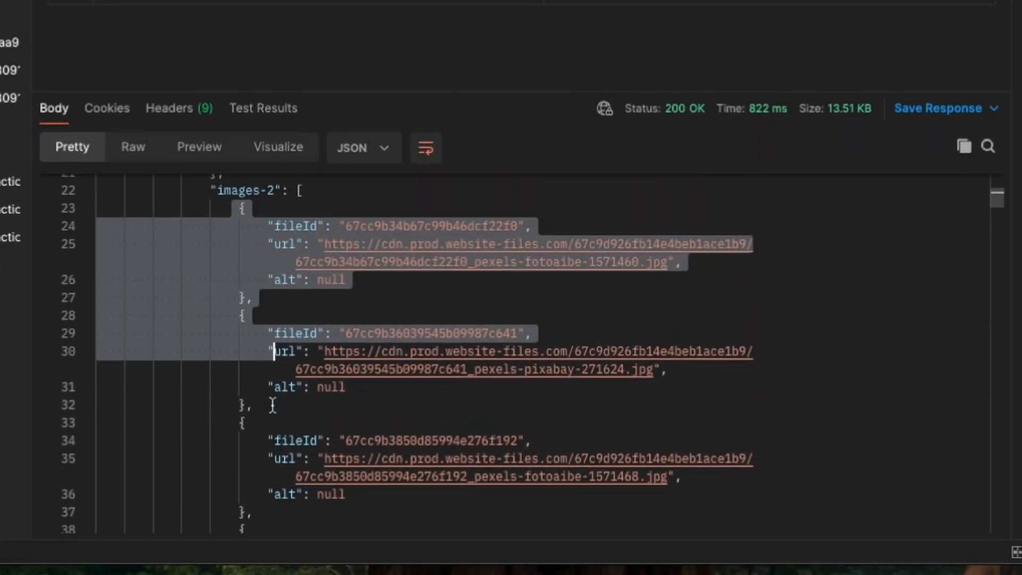
{"action": "scroll", "coordinate": [272, 408], "scroll_direction": "up", "scroll_amount": 2}
{"action": "left_click_drag", "start_coordinate": [217, 288], "coordinate": [274, 287]}
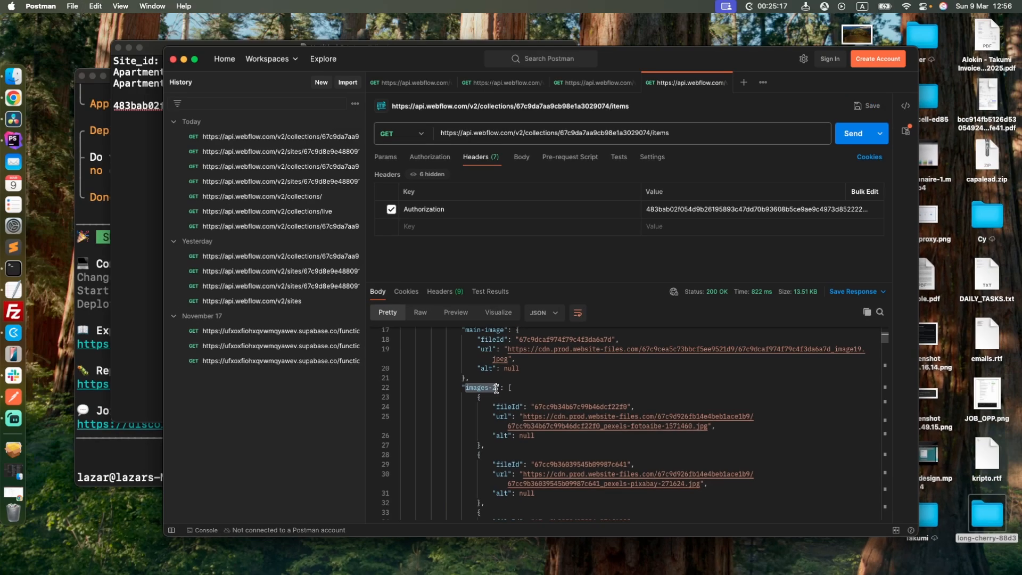
{"action": "key", "text": "super+Tab"}
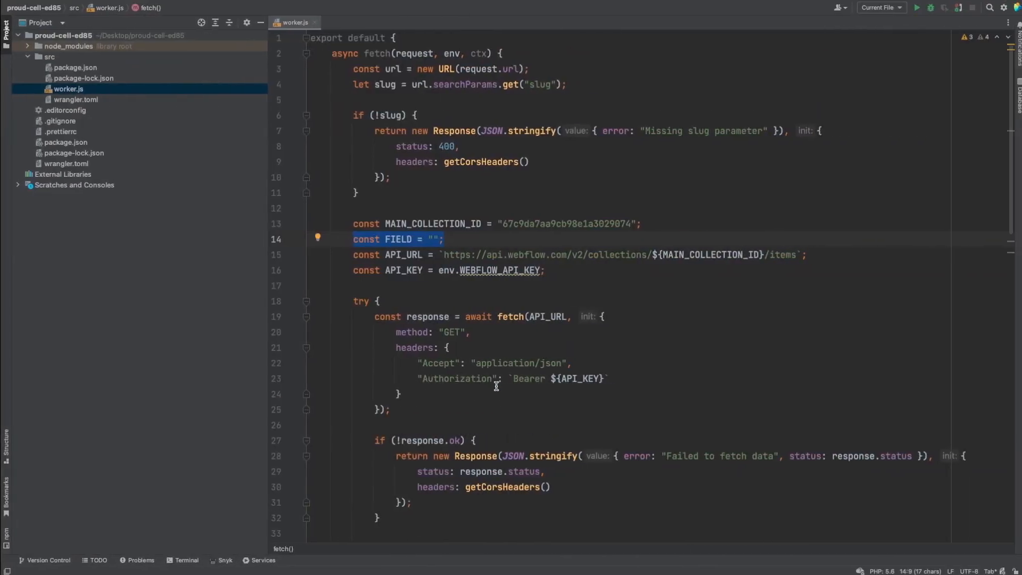
{"action": "left_click", "coordinate": [429, 239]}
{"action": "key", "text": "super+v"}
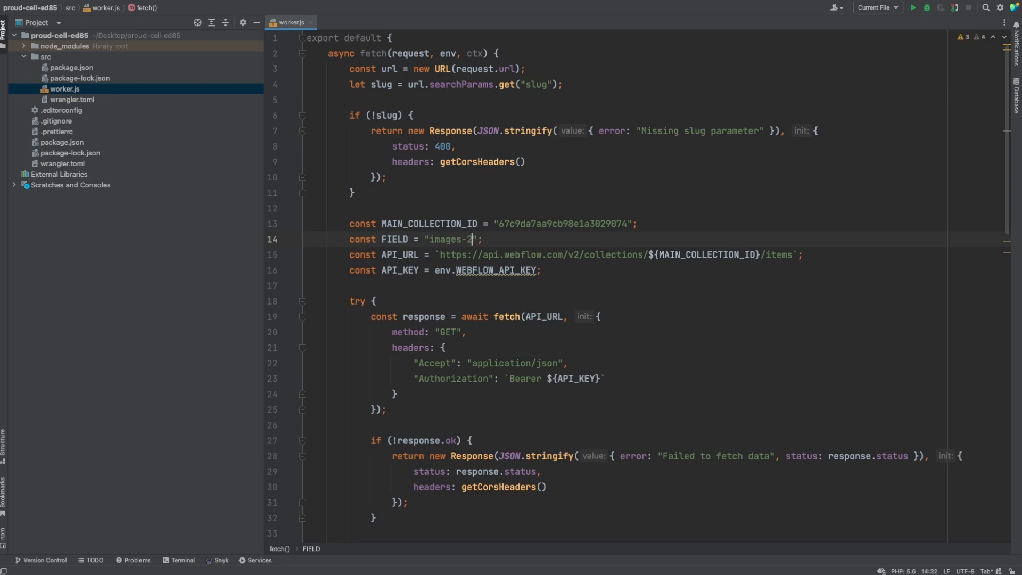
Step: Copy the Webflow API key from the TextEdit notes and change into the proud-cell-ed85 folder in Terminal
{"action": "left_click", "coordinate": [556, 263]}
{"action": "key", "text": "ctrl+Left"}
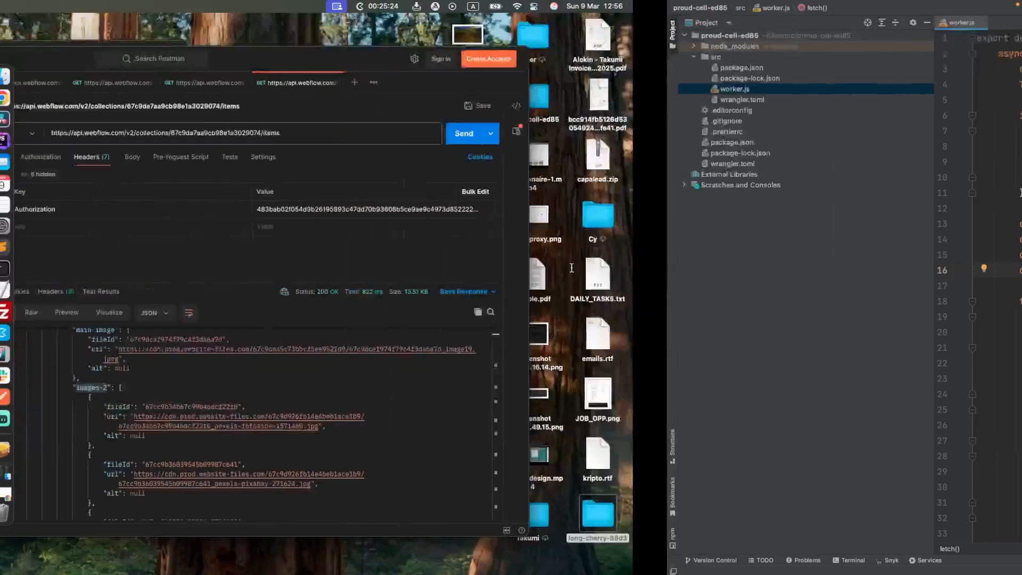
{"action": "left_click", "coordinate": [227, 105]}
{"action": "double_click", "coordinate": [227, 105]}
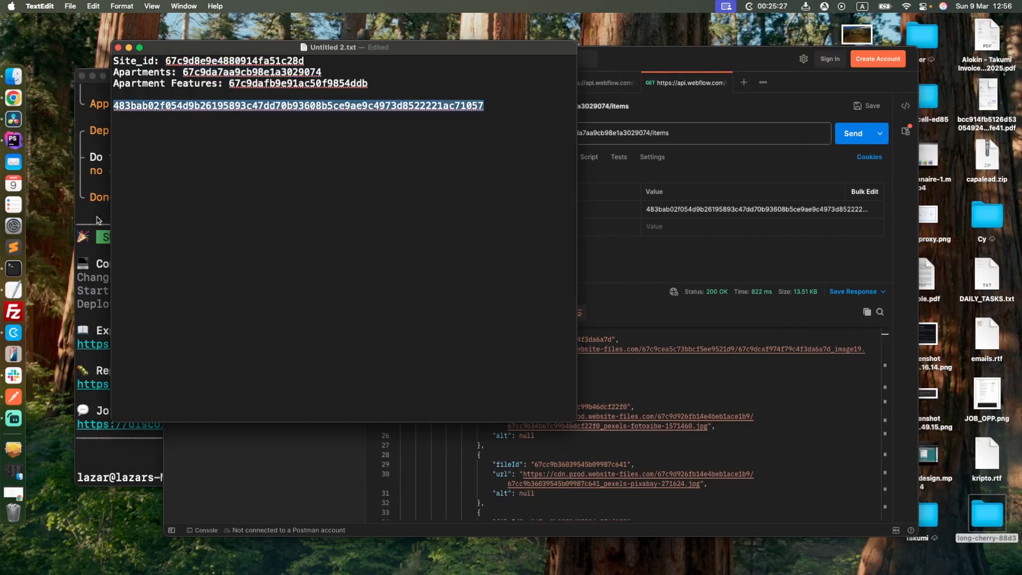
{"action": "left_click", "coordinate": [101, 218]}
{"action": "type", "text": "cd pr"}
{"action": "key", "text": "Tab"}
{"action": "key", "text": "Return"}
Step: Run npx wrangler secret put WEBFLOW_API_KEY and enter the Webflow API key as the secret value
{"action": "type", "text": "np"}
{"action": "key", "text": "Right"}
{"action": "key", "text": "Return"}
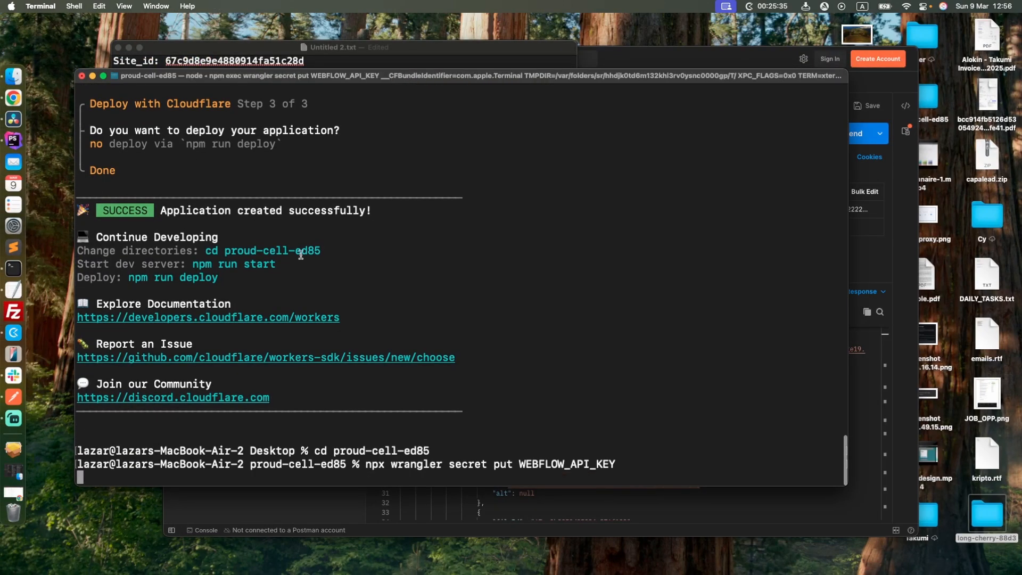
{"action": "right_click", "coordinate": [499, 452]}
{"action": "left_click", "coordinate": [514, 470]}
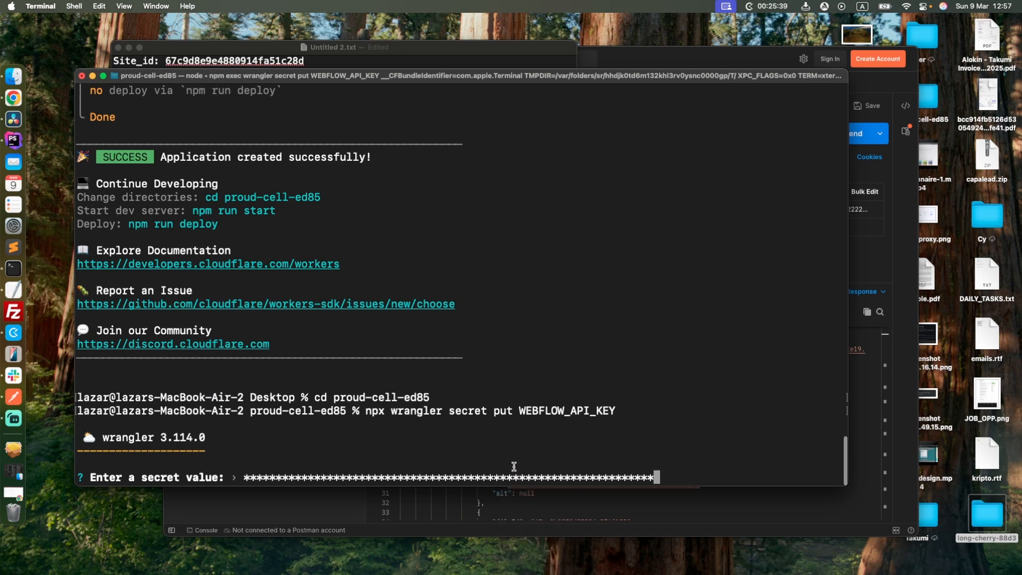
{"action": "key", "text": "Return"}
Step: Deploy the proud-cell-ed85 worker with npx wrangler deploy
{"action": "type", "text": "npx wrangler depl"}
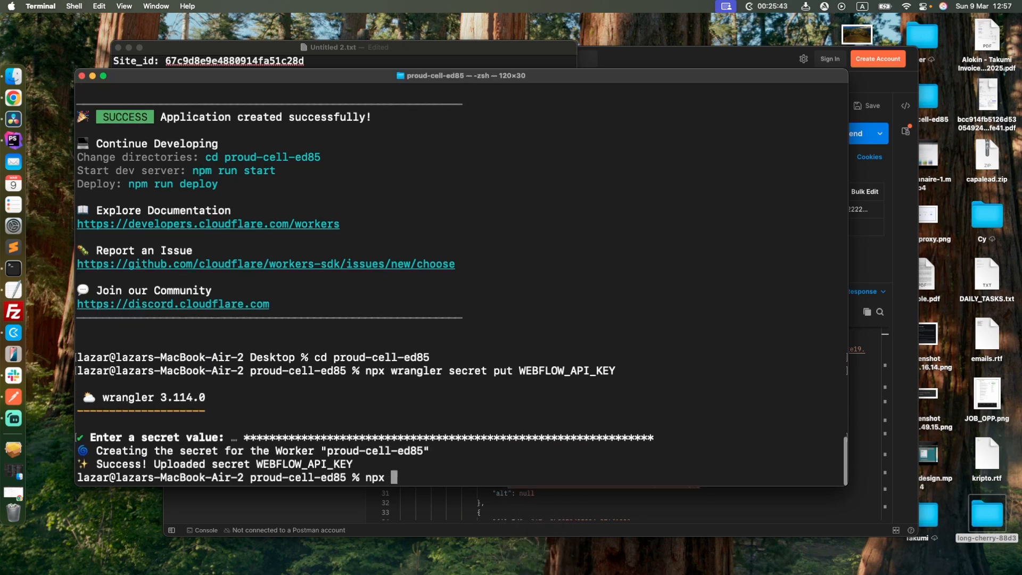
{"action": "type", "text": "oy"}
{"action": "key", "text": "Return"}
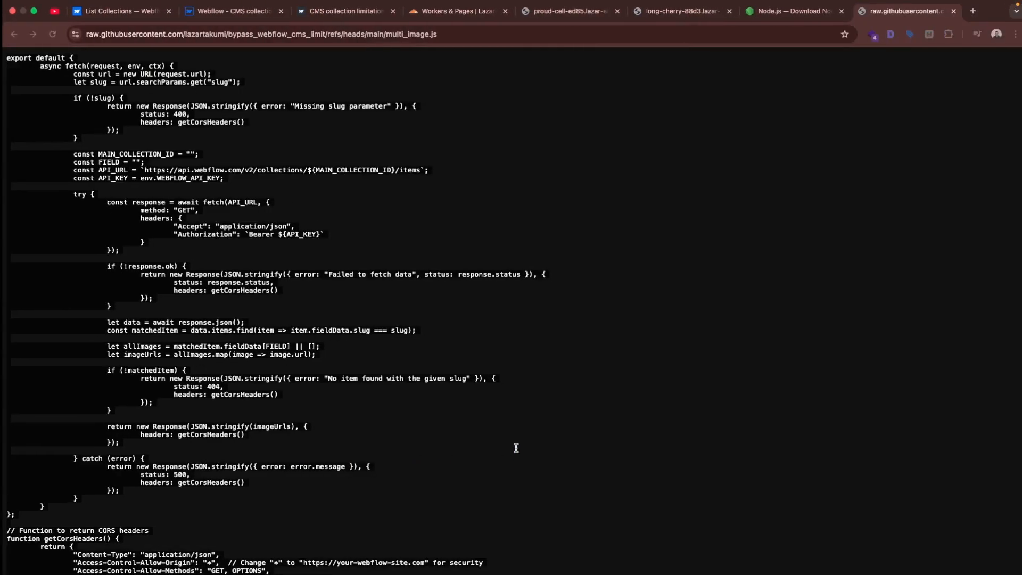
Step: Switch to the browser and reload the proud-cell-ed85 worker page to check its response
{"action": "key", "text": "super+a"}
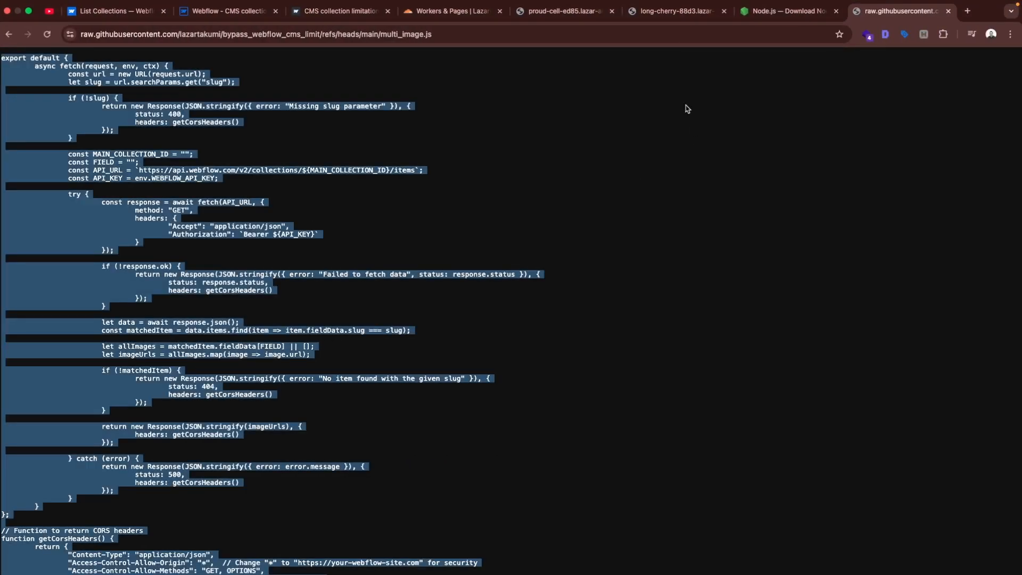
{"action": "left_click", "coordinate": [771, 13]}
{"action": "key", "text": "super+r"}
{"action": "triple_click", "coordinate": [218, 75]}
{"action": "left_click", "coordinate": [274, 84]}
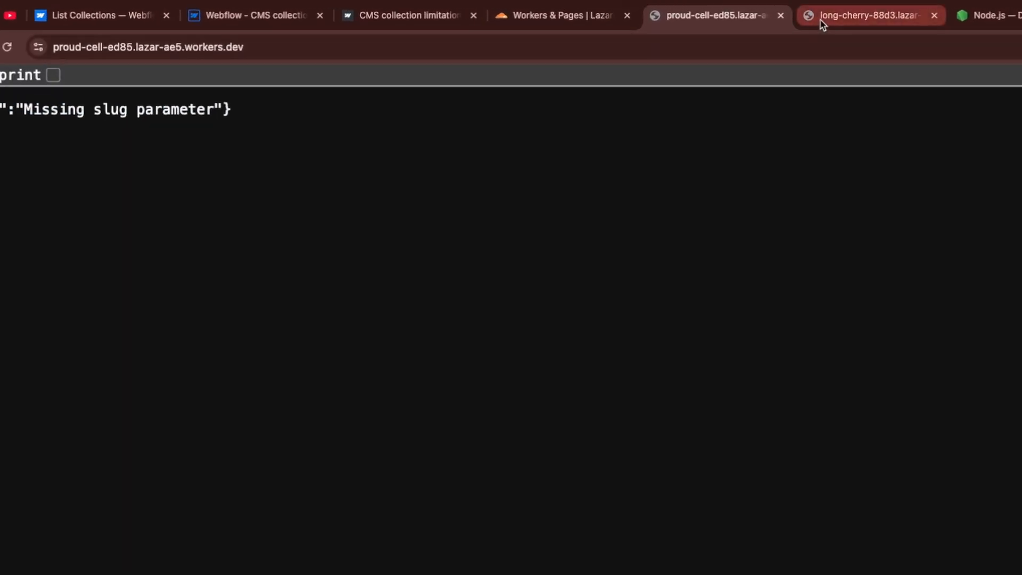
Step: Copy ?slug=family-friendly-home-9 from the long-cherry-88d3 worker's URL, append it to the proud-cell-ed85 worker's URL and load it
{"action": "left_click", "coordinate": [822, 22]}
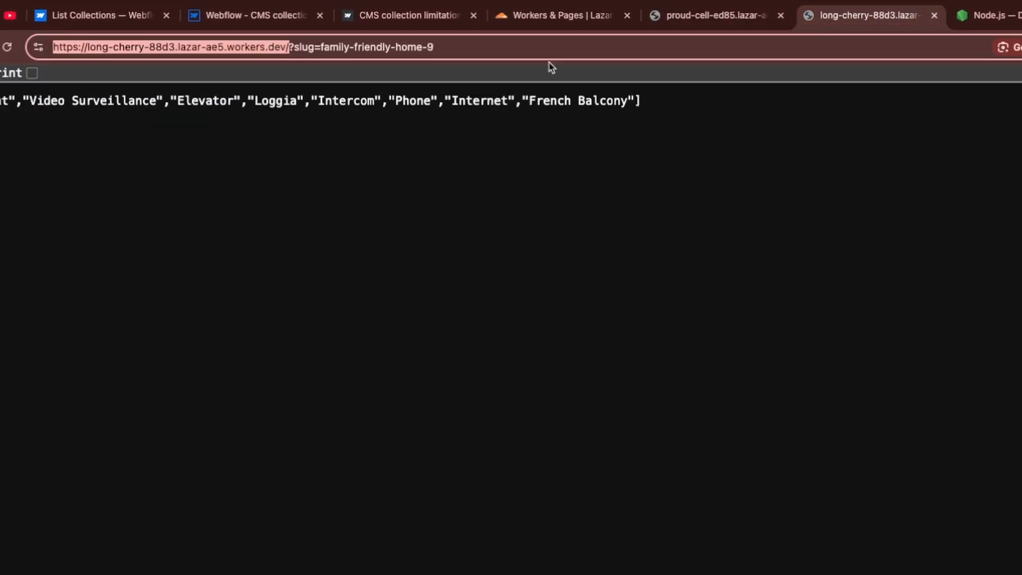
{"action": "double_click", "coordinate": [393, 47]}
{"action": "left_click_drag", "start_coordinate": [289, 51], "coordinate": [472, 73]}
{"action": "left_click", "coordinate": [677, 21]}
{"action": "left_click", "coordinate": [541, 47]}
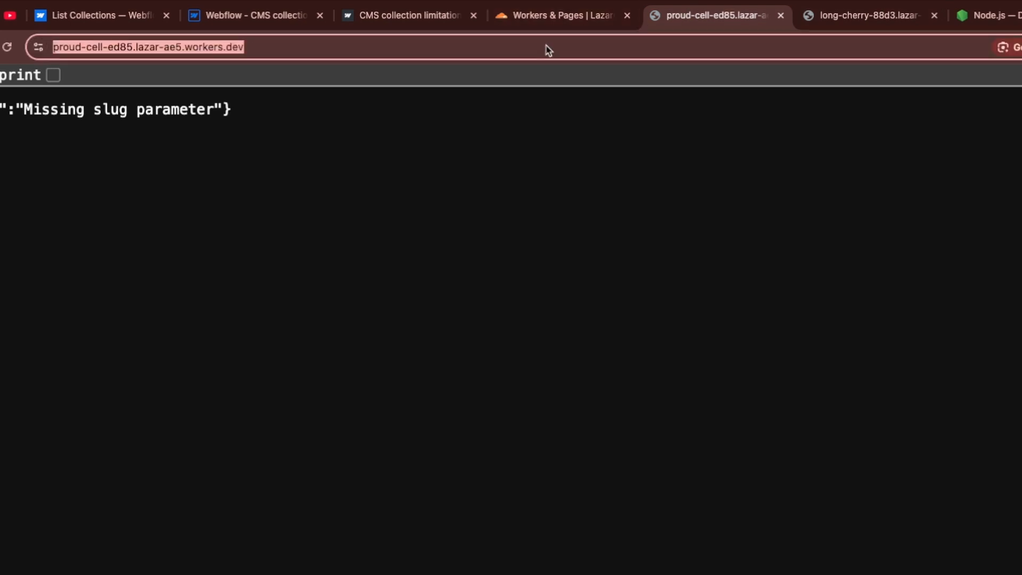
{"action": "key", "text": "Right"}
{"action": "key", "text": "super+v"}
{"action": "key", "text": "Return"}
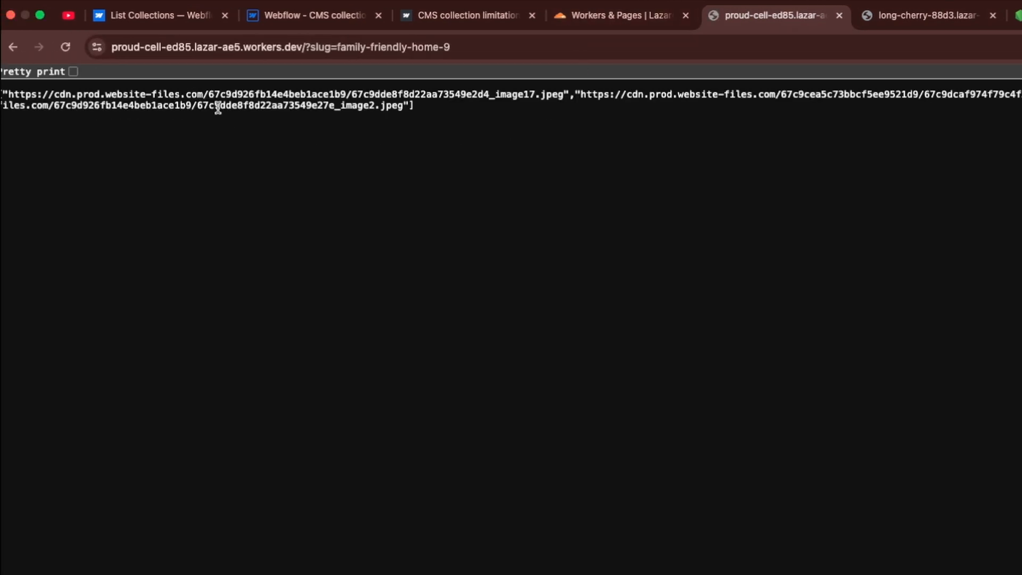
Step: Turn on pretty print, enlarge the worker's response and examine the image URLs returned for the slug
{"action": "left_click", "coordinate": [73, 72]}
{"action": "key", "text": "super+equal"}
{"action": "key", "text": "super+equal"}
{"action": "key", "text": "super+equal"}
{"action": "key", "text": "super+equal"}
{"action": "scroll", "coordinate": [73, 112], "scroll_direction": "left", "scroll_amount": 2}
{"action": "left_click_drag", "start_coordinate": [16, 137], "coordinate": [139, 175]}
Step: Copy the proud-cell-ed85 worker's base URL and insert it before /?slug= in apiUrl in Special Apartment's Before </body> code, without a duplicate slash
{"action": "left_click_drag", "start_coordinate": [339, 53], "coordinate": [79, 36]}
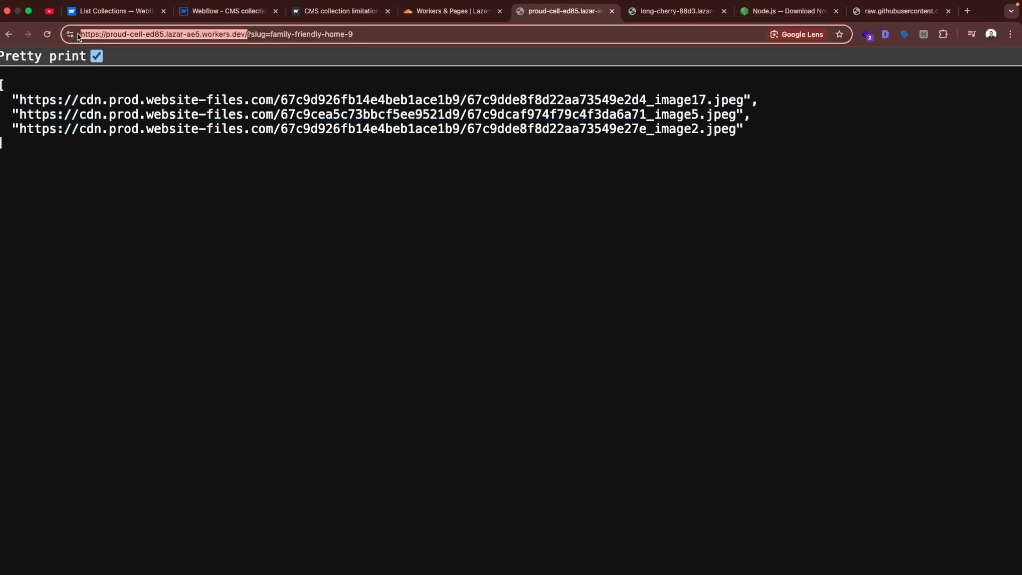
{"action": "left_click", "coordinate": [235, 12]}
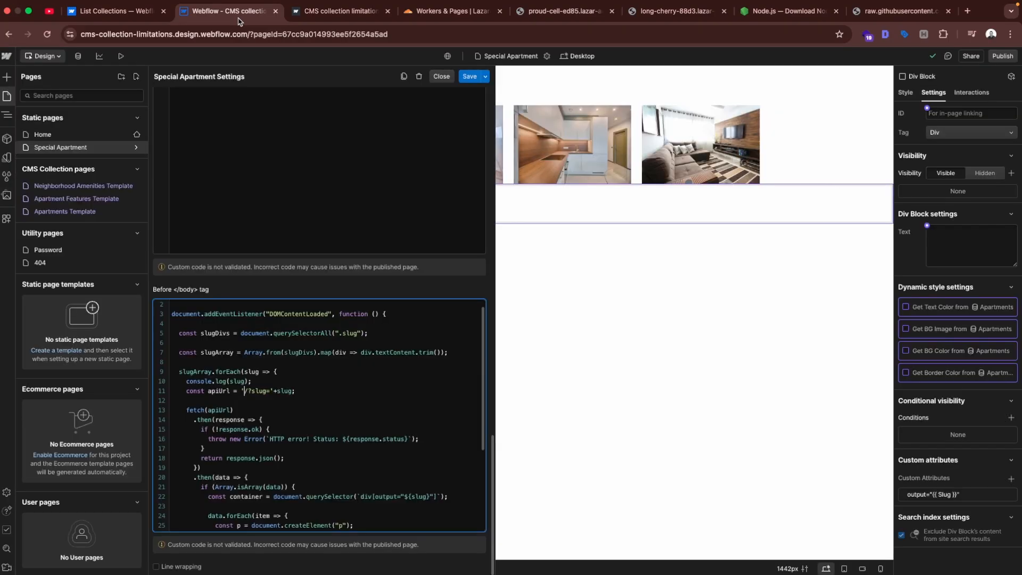
{"action": "scroll", "coordinate": [300, 392], "scroll_direction": "up", "scroll_amount": 5}
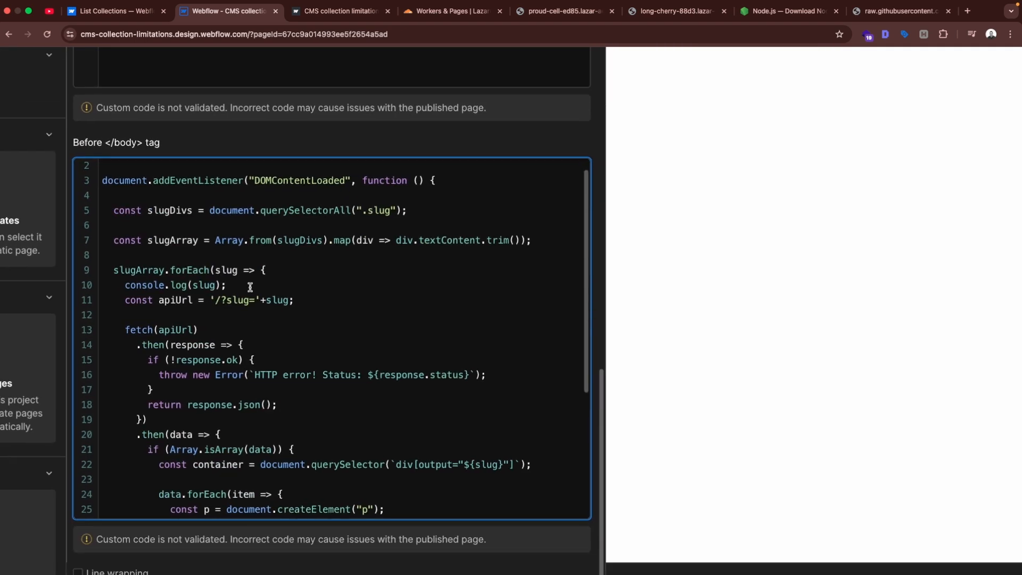
{"action": "left_click", "coordinate": [215, 300]}
{"action": "key", "text": "super+v"}
{"action": "key", "text": "BackSpace"}
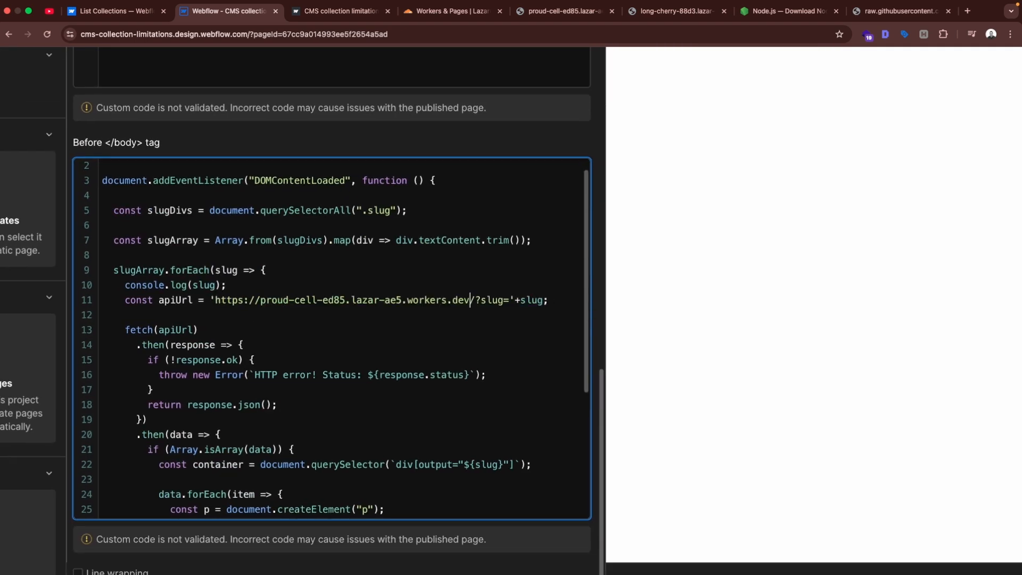
Step: In the script's data loop, create img elements and assign each item to src instead of textContent, and save the page settings
{"action": "scroll", "coordinate": [289, 293], "scroll_direction": "down", "scroll_amount": 2}
{"action": "scroll", "coordinate": [300, 320], "scroll_direction": "down", "scroll_amount": 1}
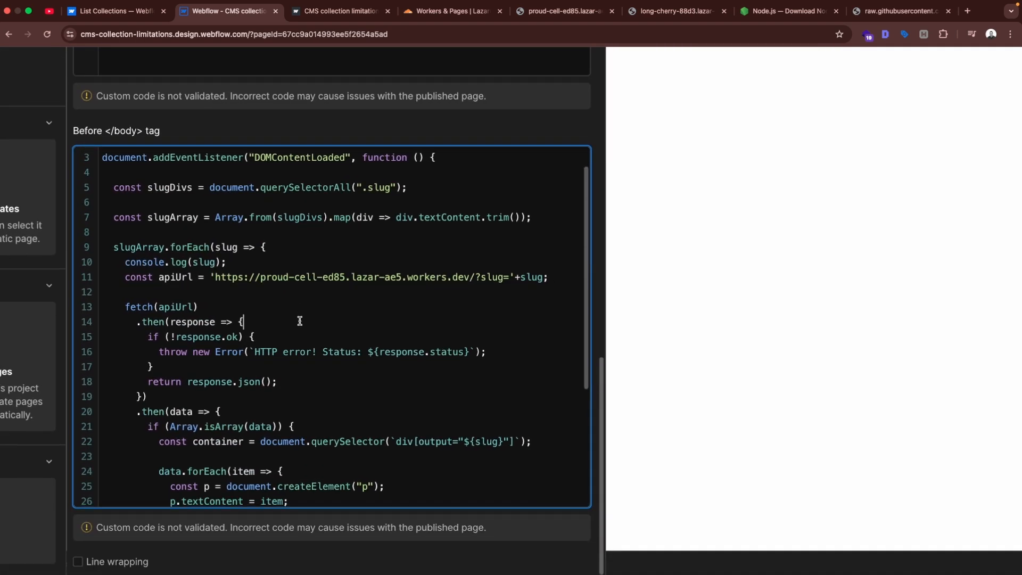
{"action": "scroll", "coordinate": [300, 321], "scroll_direction": "down", "scroll_amount": 2}
{"action": "scroll", "coordinate": [585, 300], "scroll_direction": "down", "scroll_amount": 5}
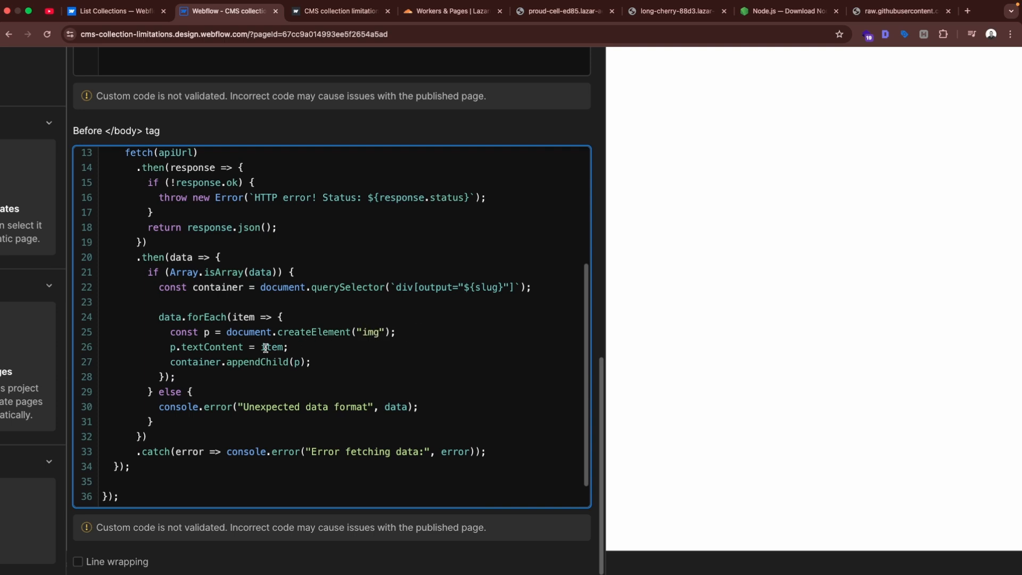
{"action": "double_click", "coordinate": [210, 349]}
{"action": "type", "text": "src"}
{"action": "left_click_drag", "start_coordinate": [329, 361], "coordinate": [226, 306]}
{"action": "left_click", "coordinate": [225, 306]}
{"action": "left_click", "coordinate": [469, 76]}
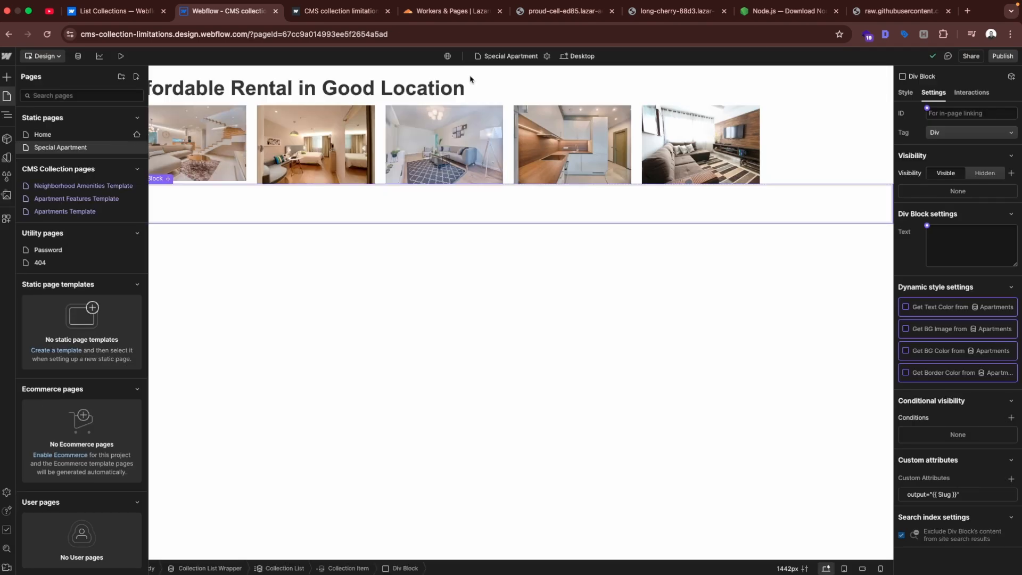
Step: Publish the Webflow site and open the live Special Apartment page
{"action": "left_click", "coordinate": [1002, 56]}
{"action": "left_click", "coordinate": [955, 208]}
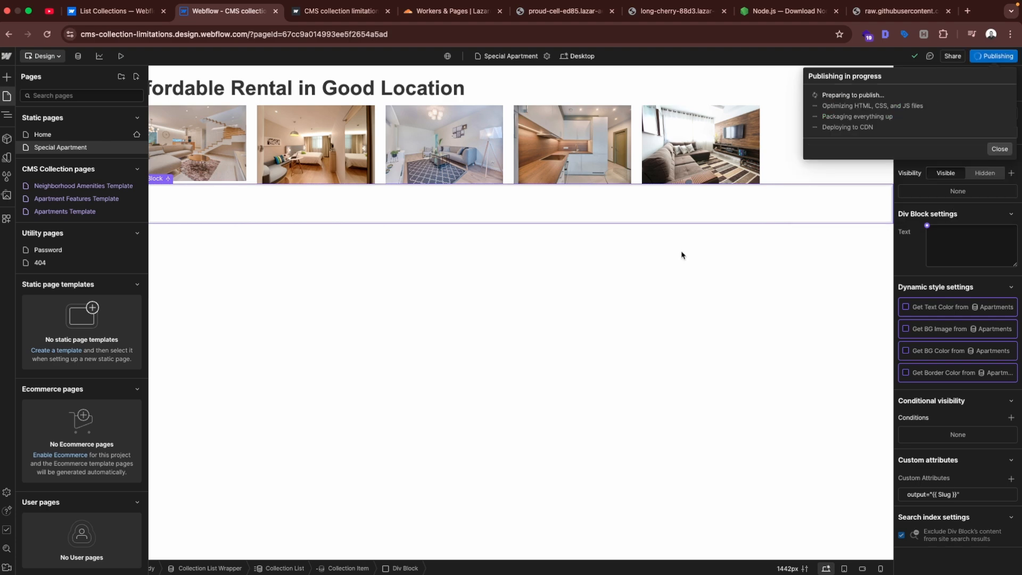
{"action": "left_click", "coordinate": [929, 106]}
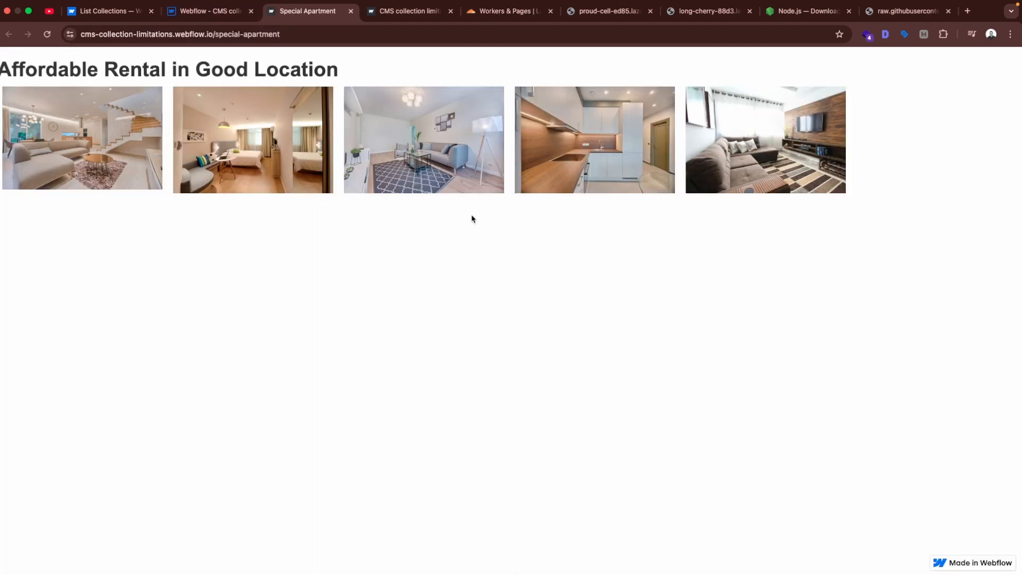
Step: Examine the apartment images loaded by the script along the whole published Special Apartment page
{"action": "scroll", "coordinate": [462, 239], "scroll_direction": "down", "scroll_amount": 15}
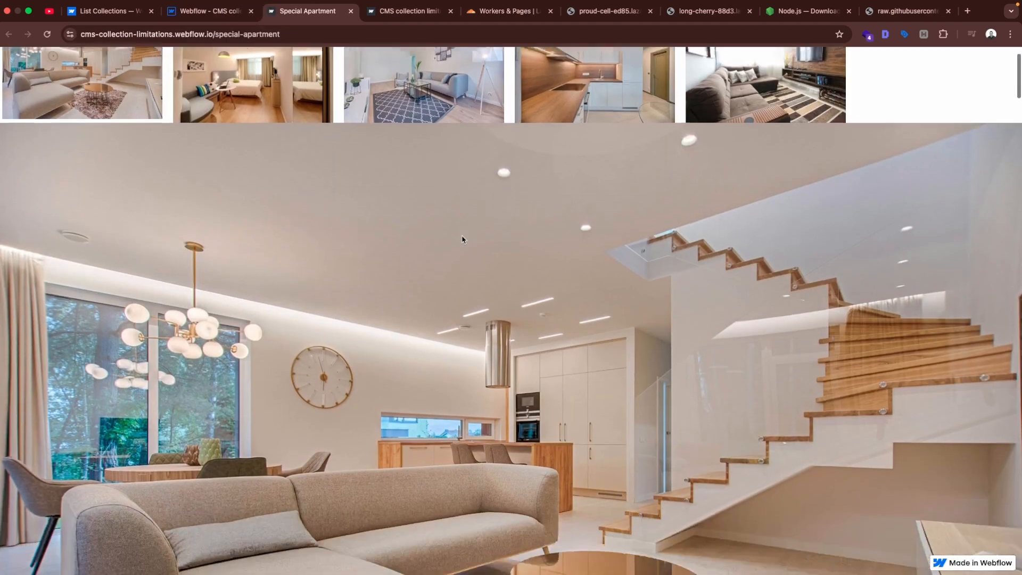
{"action": "scroll", "coordinate": [462, 240], "scroll_direction": "down", "scroll_amount": 20}
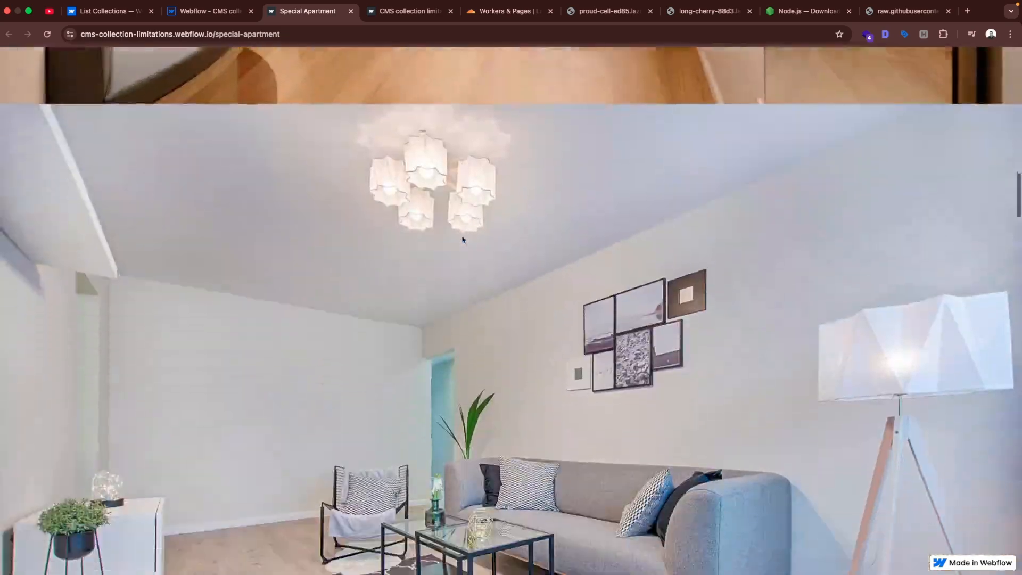
{"action": "scroll", "coordinate": [462, 240], "scroll_direction": "down", "scroll_amount": 20}
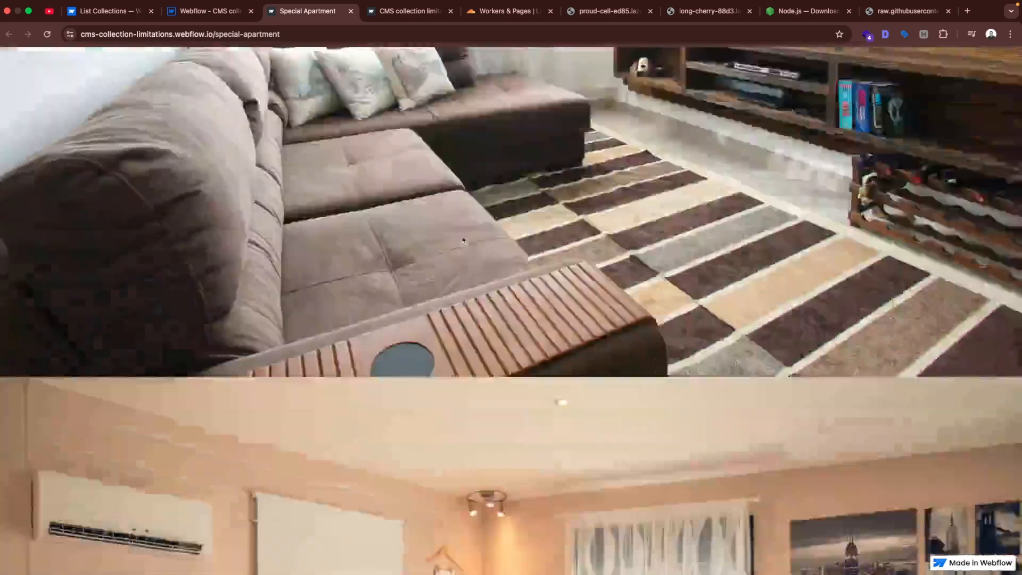
{"action": "scroll", "coordinate": [462, 239], "scroll_direction": "down", "scroll_amount": 20}
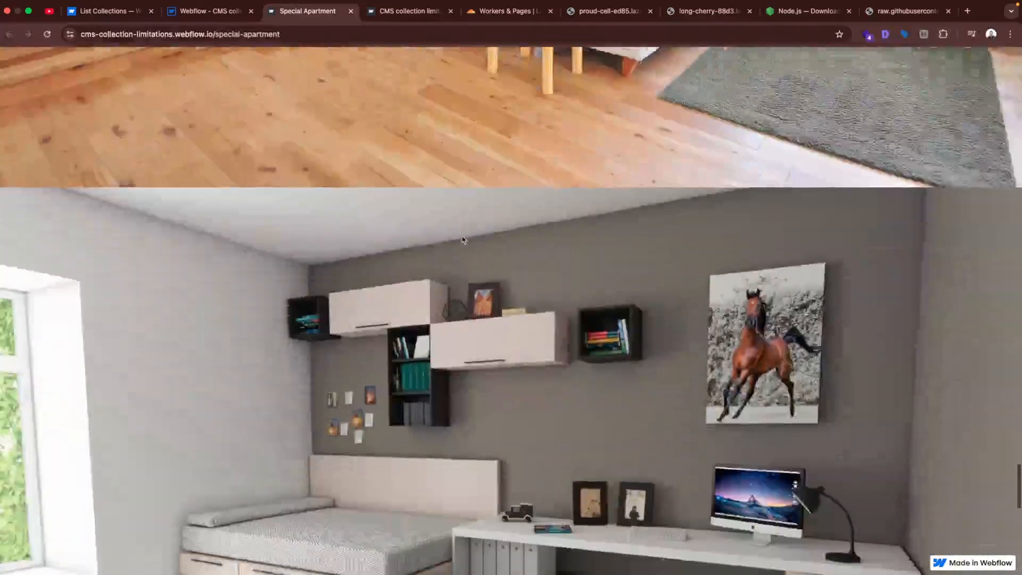
{"action": "scroll", "coordinate": [463, 240], "scroll_direction": "up", "scroll_amount": 20}
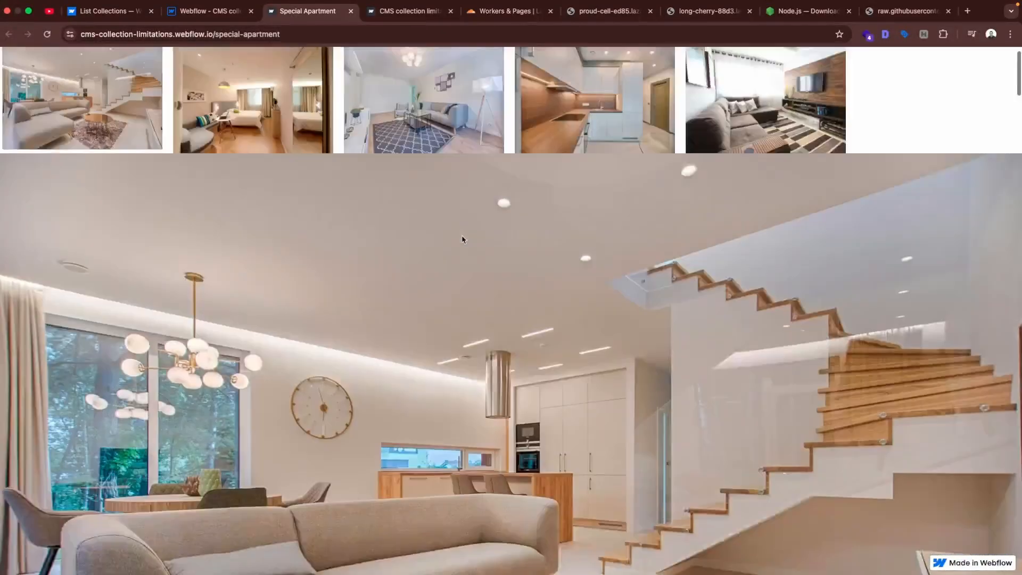
Step: Back in the Webflow Designer, delete the nested Collection List Wrapper that shows the images between the slug text and Heading 1
{"action": "left_click", "coordinate": [205, 12]}
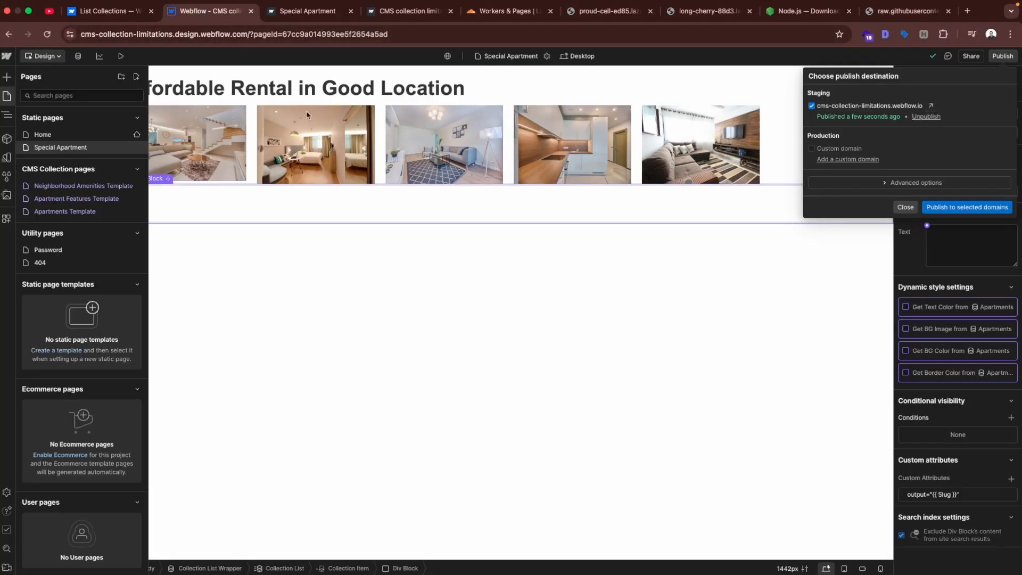
{"action": "left_click", "coordinate": [332, 153]}
{"action": "left_click", "coordinate": [304, 142]}
{"action": "left_click", "coordinate": [63, 158]}
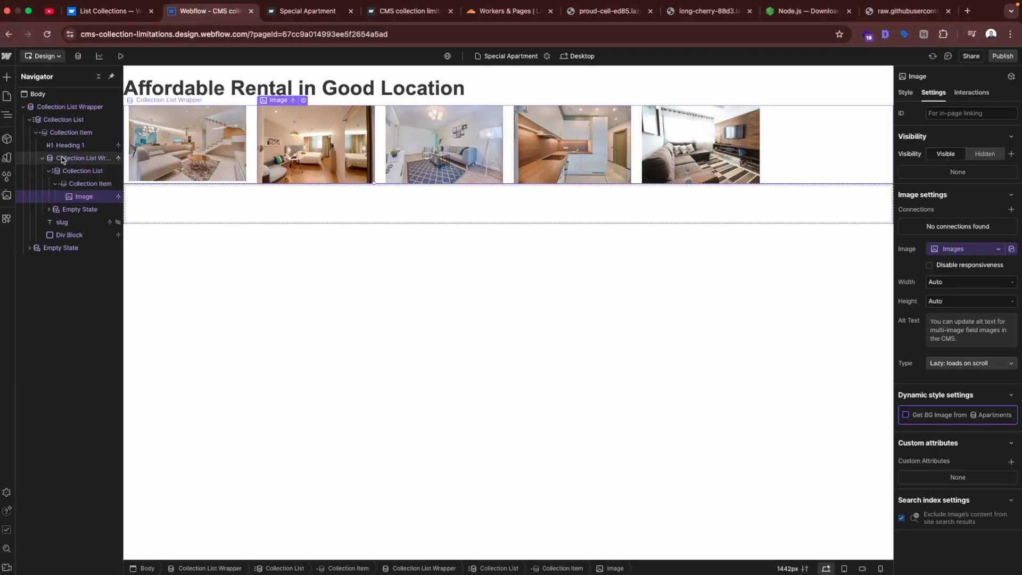
{"action": "right_click", "coordinate": [62, 159]}
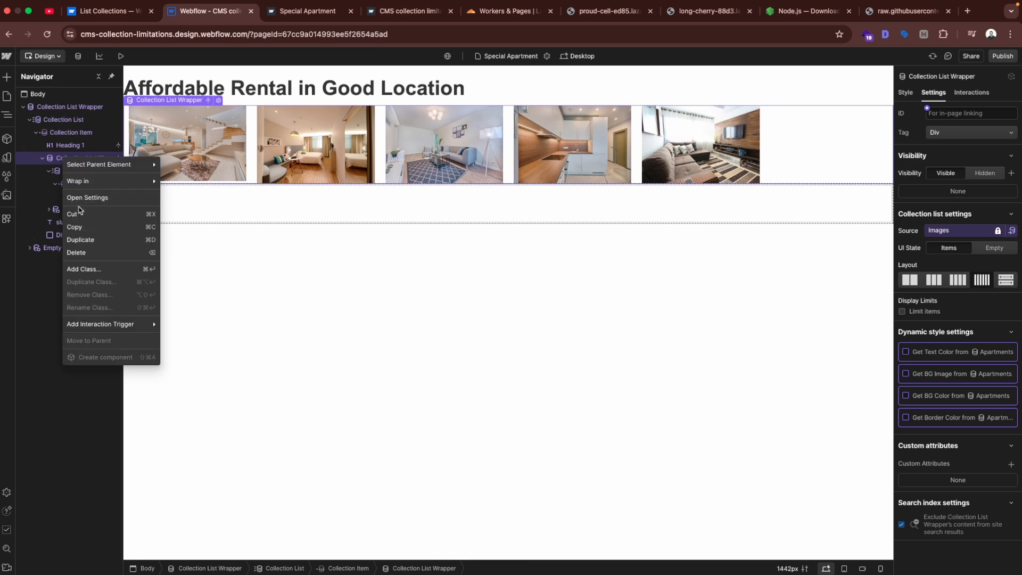
{"action": "left_click", "coordinate": [92, 258]}
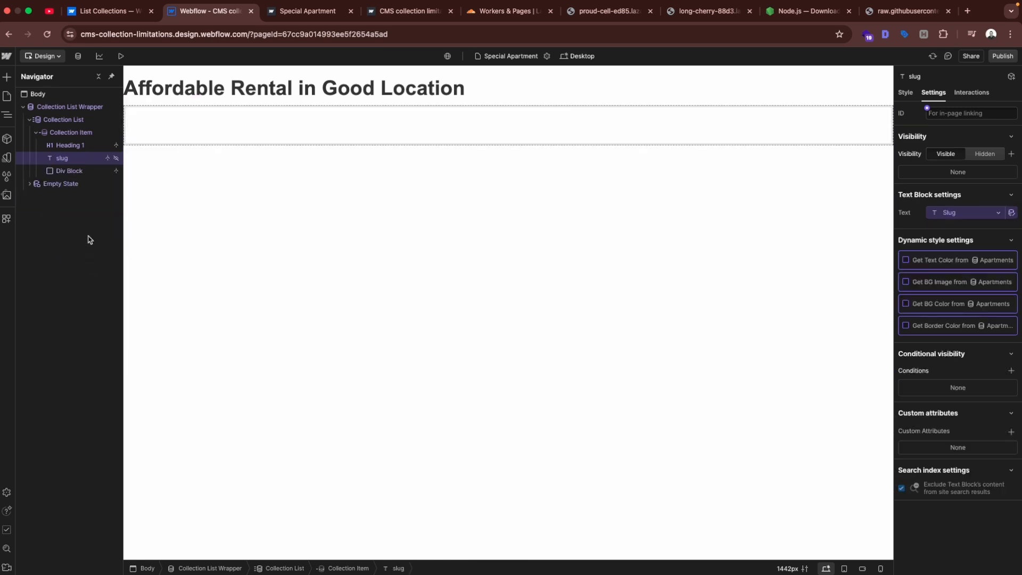
Step: Give the empty output div block below the heading a new class named apartment-images
{"action": "left_click", "coordinate": [194, 130]}
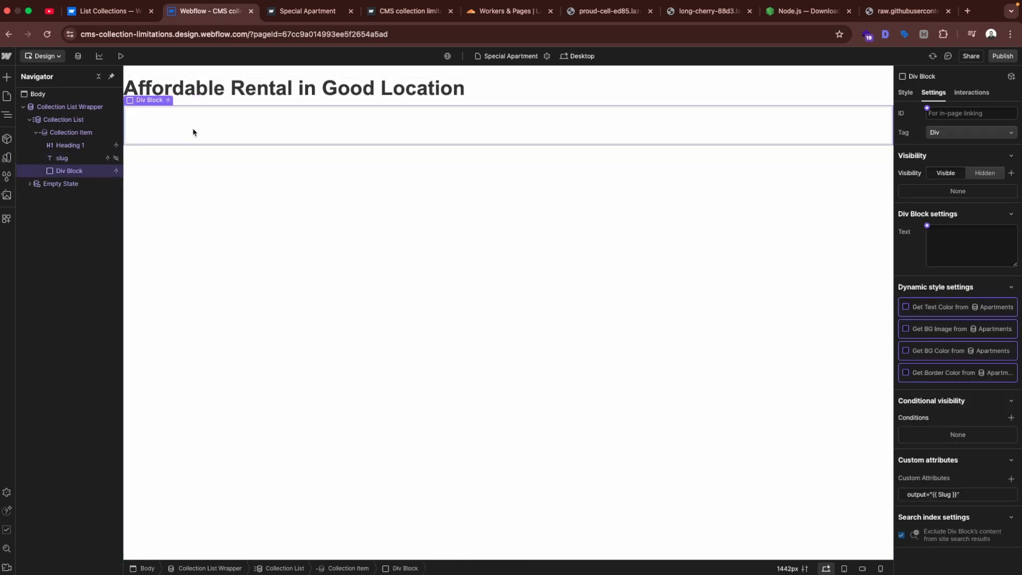
{"action": "left_click", "coordinate": [907, 93]}
{"action": "left_click", "coordinate": [938, 125]}
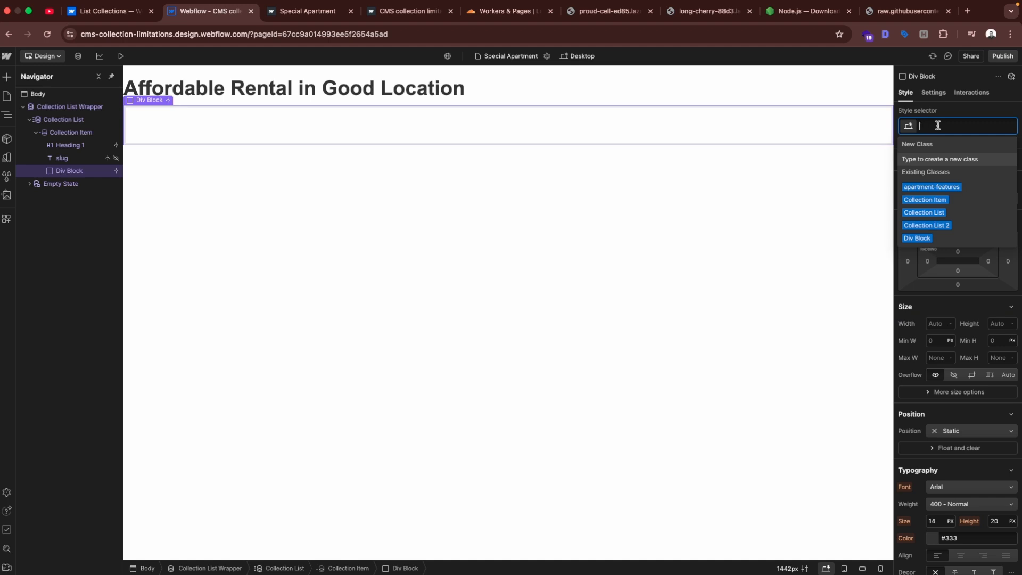
{"action": "type", "text": "apartment-images"}
{"action": "key", "text": "Return"}
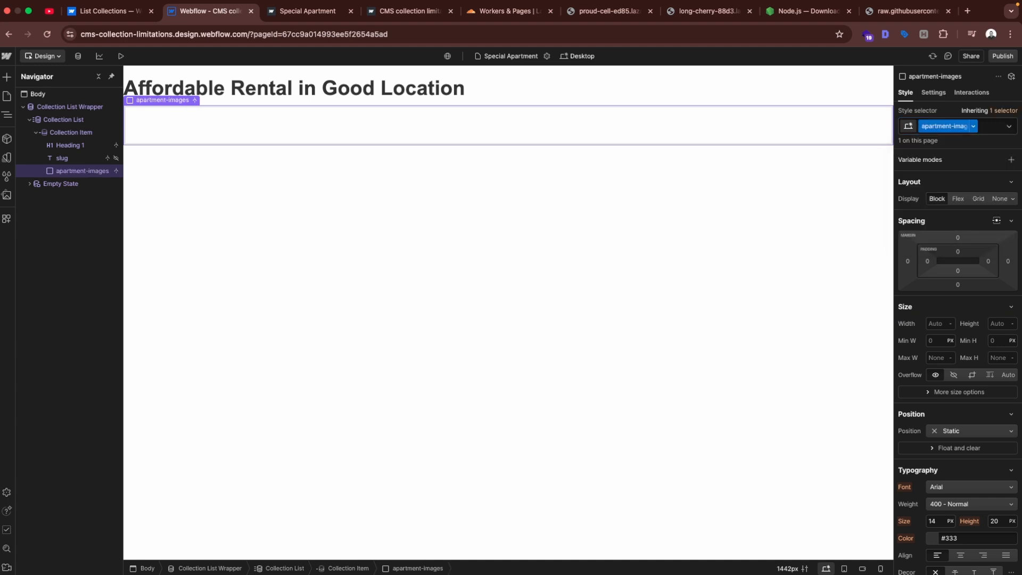
Step: In the Special Apartment page's Inside <head> custom code, add an opening and a closing style tag with blank lines between them
{"action": "left_click", "coordinate": [546, 56]}
{"action": "scroll", "coordinate": [320, 319], "scroll_direction": "down", "scroll_amount": 5}
{"action": "scroll", "coordinate": [267, 422], "scroll_direction": "down", "scroll_amount": 10}
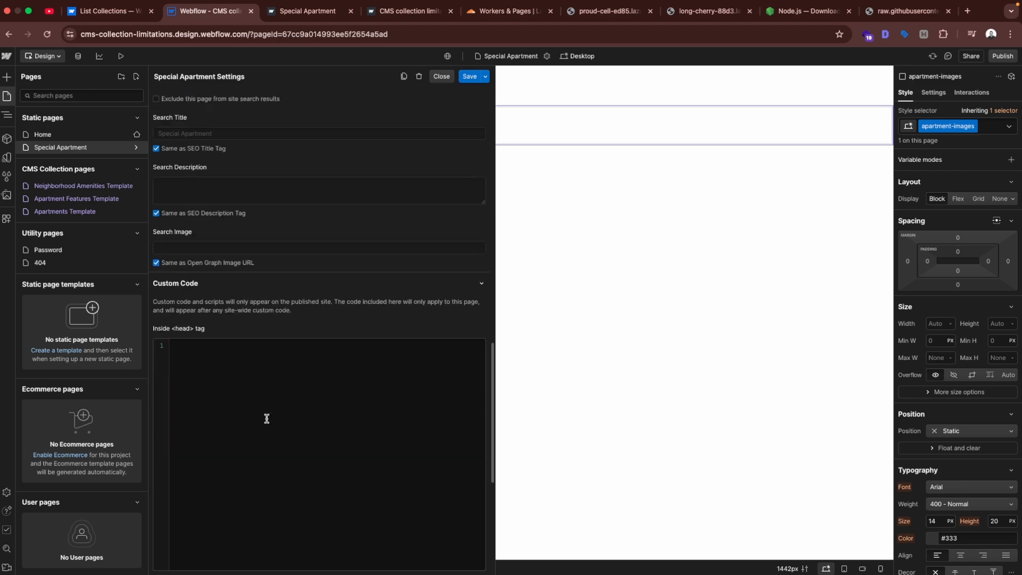
{"action": "left_click", "coordinate": [267, 420]}
{"action": "type", "text": "<style>"}
{"action": "key", "text": "Return"}
{"action": "key", "text": "Return"}
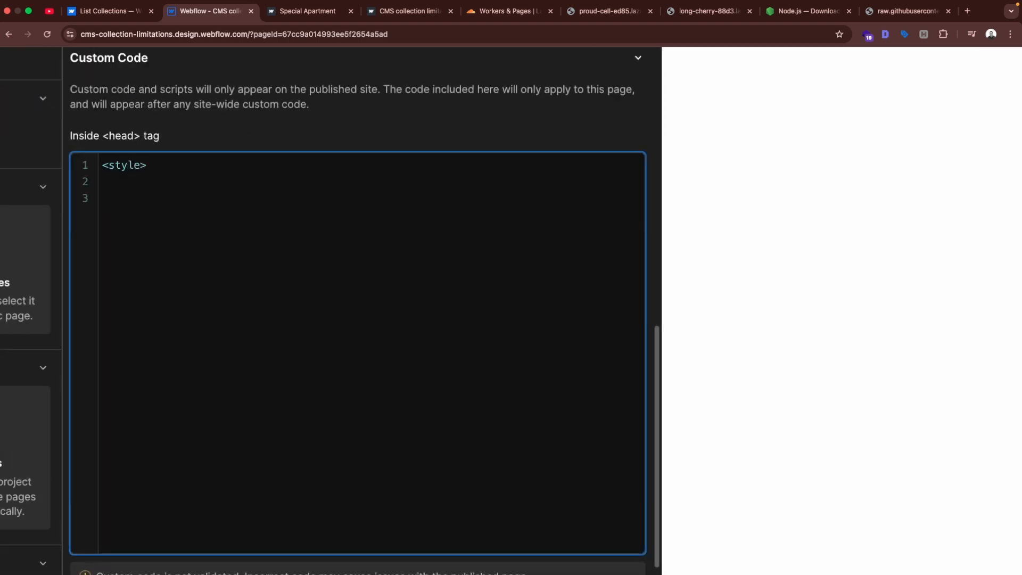
{"action": "type", "text": "</style>"}
{"action": "key", "text": "Home"}
{"action": "key", "text": "Return"}
{"action": "key", "text": "Return"}
{"action": "key", "text": "Up"}
{"action": "key", "text": "Up"}
Step: Inside the style tags, add an .apartment-images img rule with margin: 10px and width: 30%, and save the page settings
{"action": "type", "text": ".apartment-images img {"}
{"action": "key", "text": "Return"}
{"action": "key", "text": "Return"}
{"action": "type", "text": "margin: 10px;"}
{"action": "key", "text": "Return"}
{"action": "type", "text": "width: 30%;"}
{"action": "left_click", "coordinate": [469, 77]}
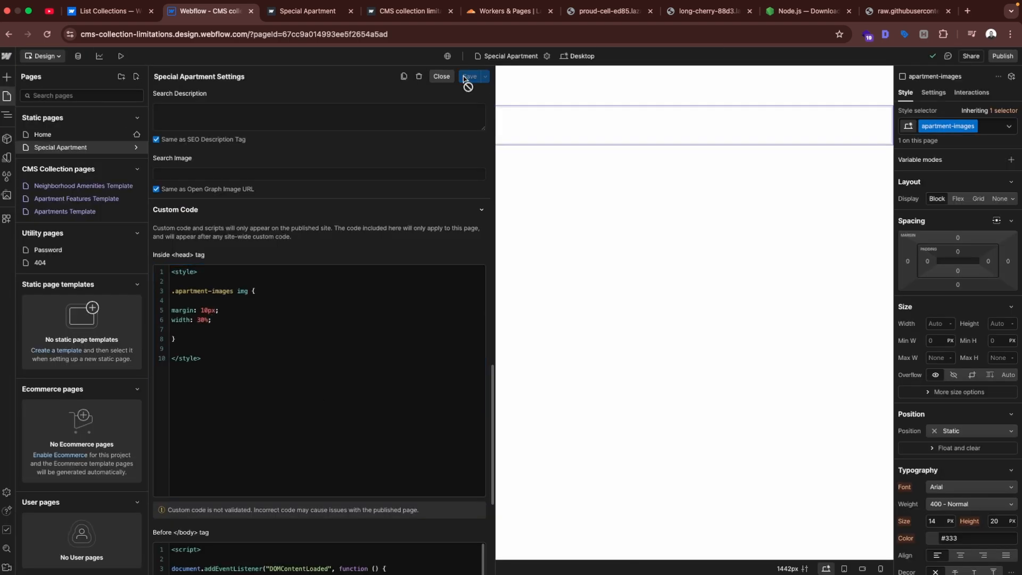
Step: Publish the site to the selected domains, reload the live Special Apartment page and look over its image layout
{"action": "left_click", "coordinate": [1002, 56]}
{"action": "left_click", "coordinate": [977, 207]}
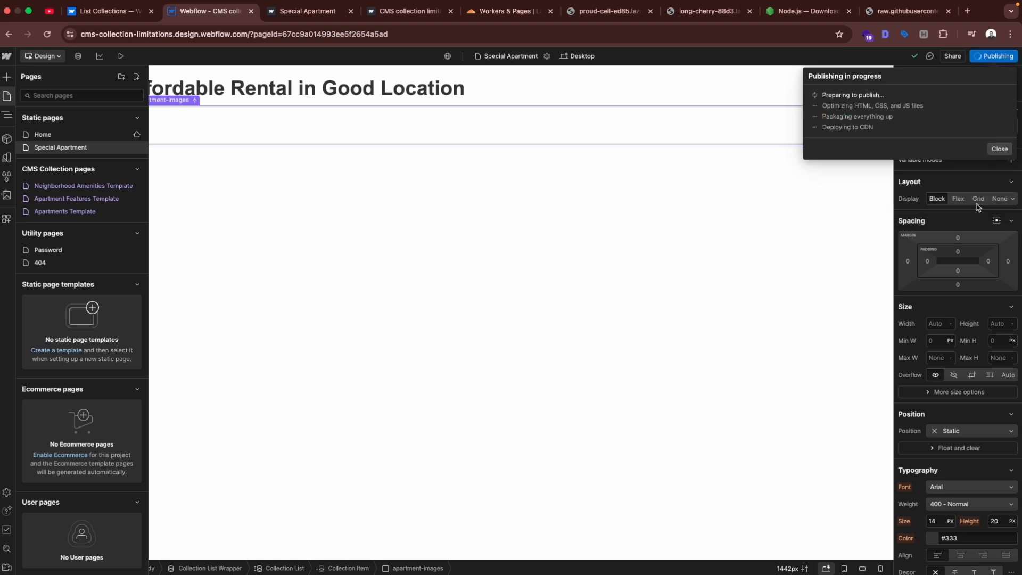
{"action": "key", "text": "ctrl+Tab"}
{"action": "key", "text": "super+r"}
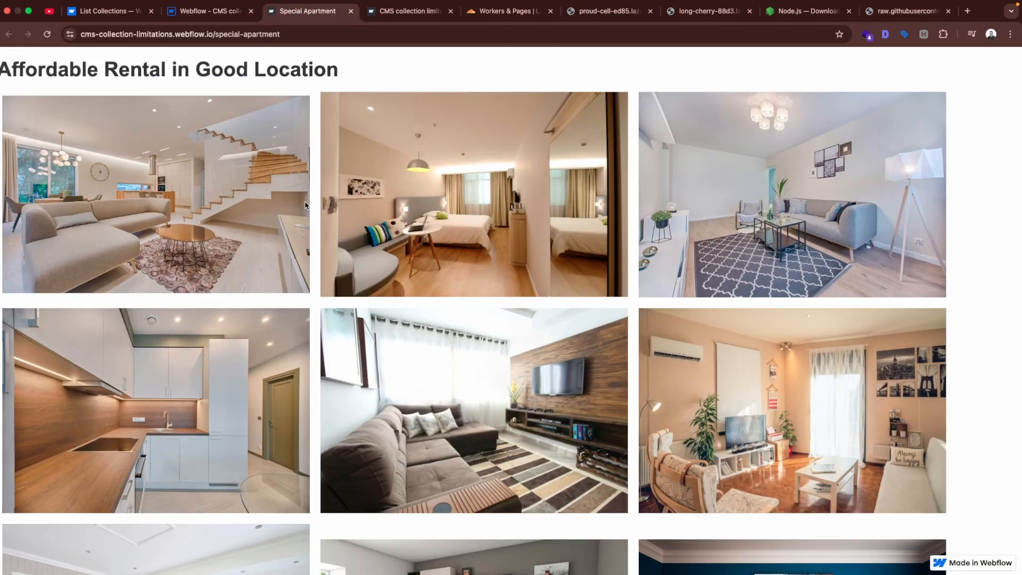
{"action": "scroll", "coordinate": [492, 327], "scroll_direction": "down", "scroll_amount": 2}
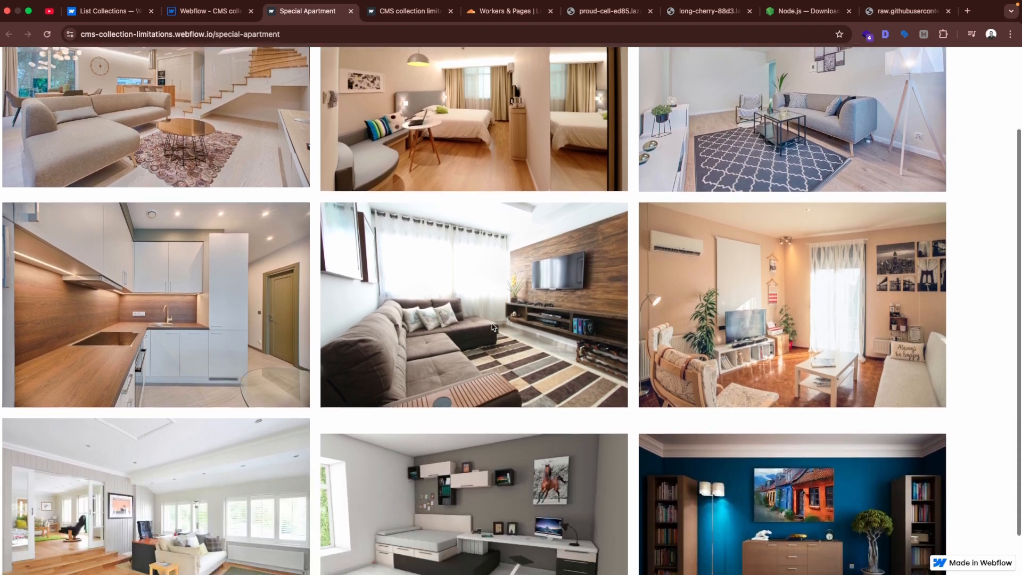
{"action": "scroll", "coordinate": [492, 327], "scroll_direction": "up", "scroll_amount": 2}
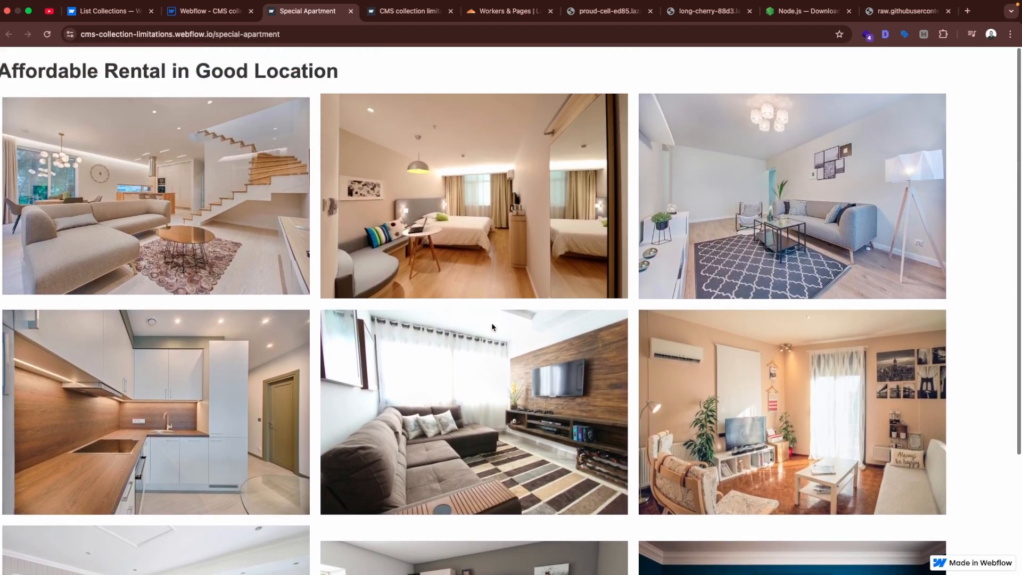